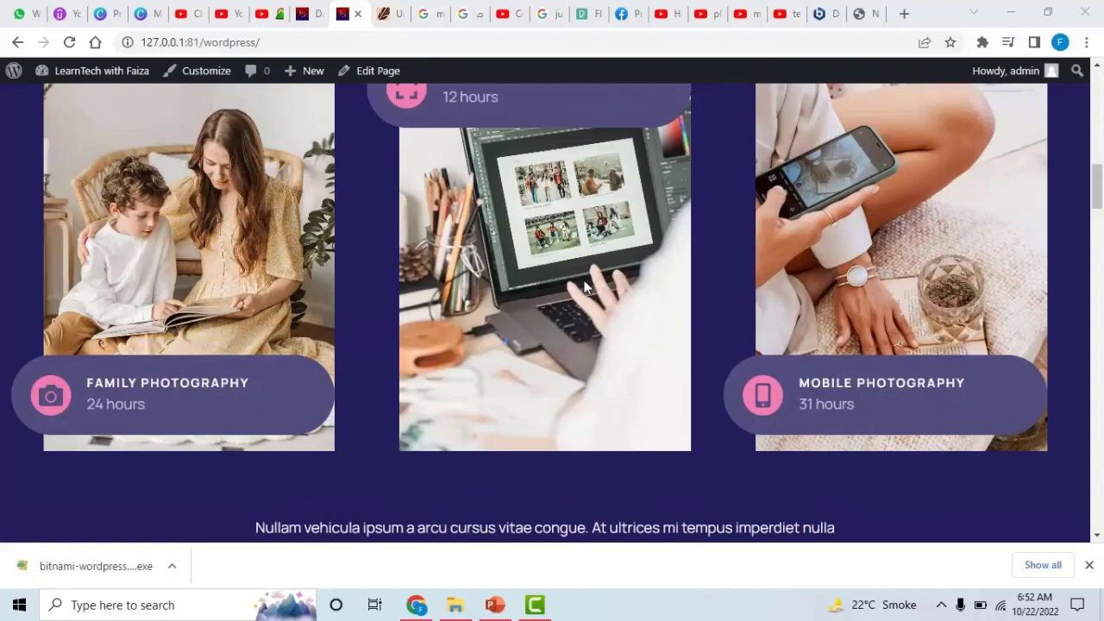
Step: Scroll up the WordPress home page past Categories to the Professional Family Portraits banner
{"action": "scroll", "coordinate": [585, 280], "scroll_direction": "up", "scroll_amount": 2}
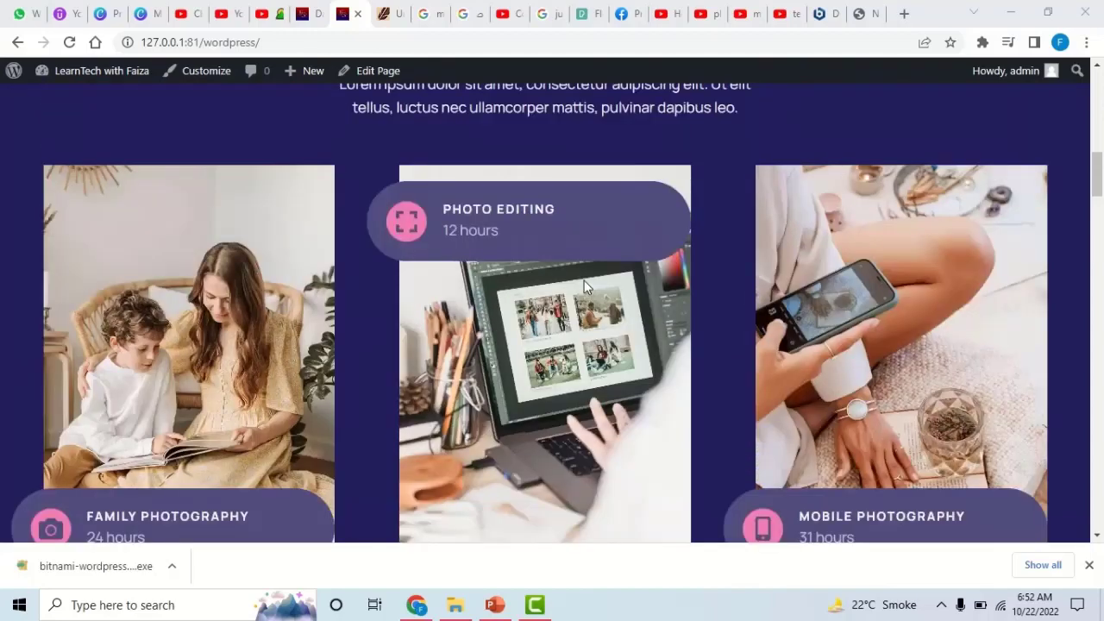
{"action": "scroll", "coordinate": [584, 280], "scroll_direction": "up", "scroll_amount": 1}
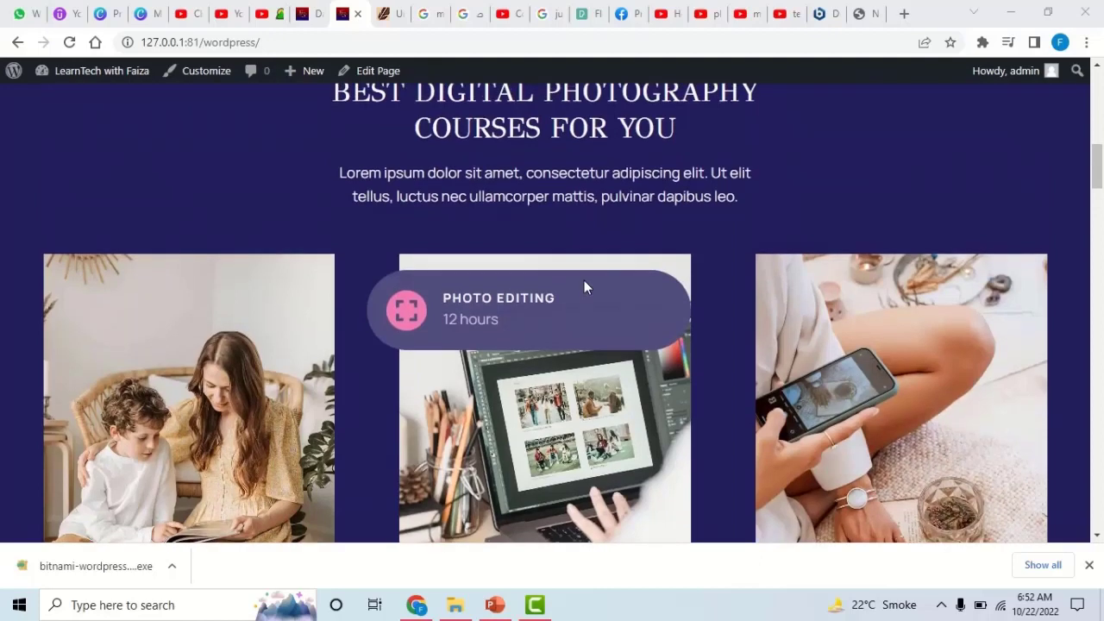
{"action": "scroll", "coordinate": [585, 288], "scroll_direction": "up", "scroll_amount": 2}
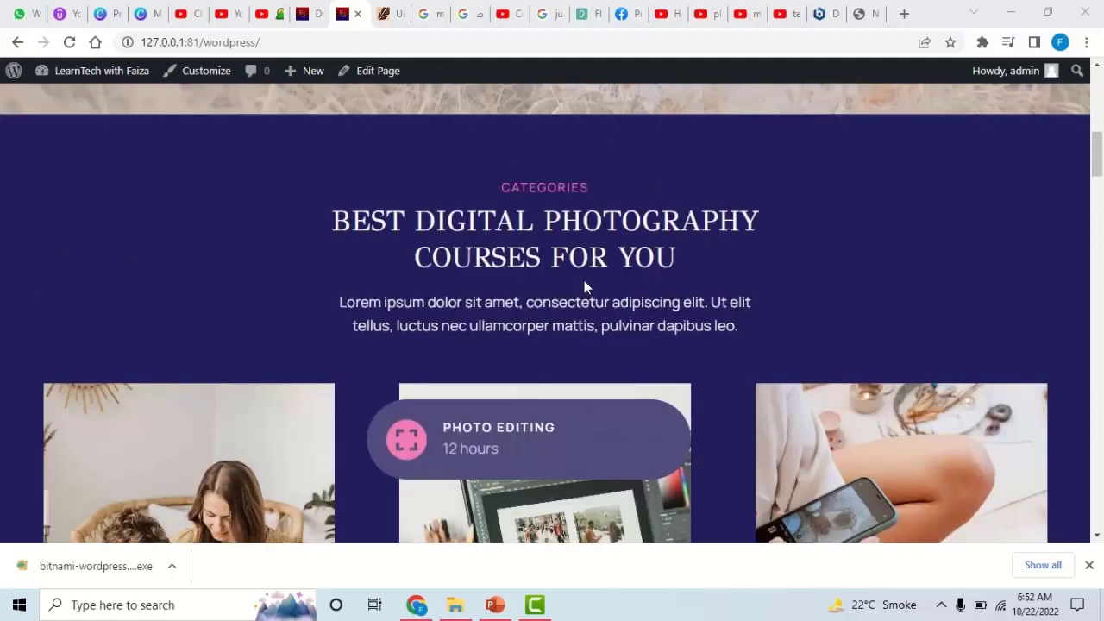
{"action": "scroll", "coordinate": [585, 285], "scroll_direction": "up", "scroll_amount": 3}
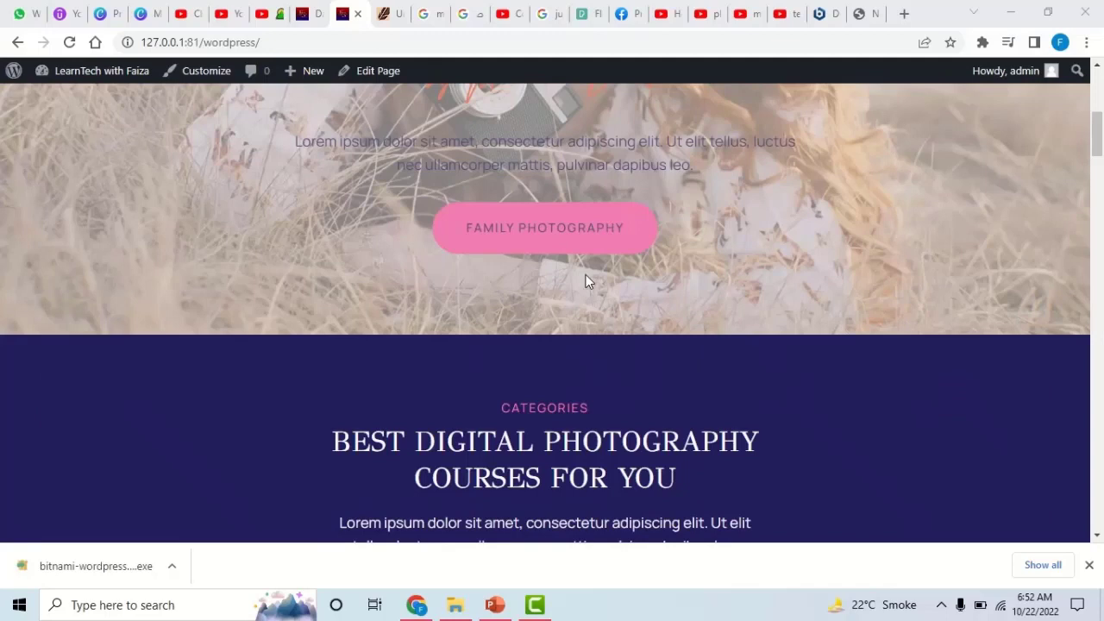
{"action": "scroll", "coordinate": [586, 278], "scroll_direction": "up", "scroll_amount": 1}
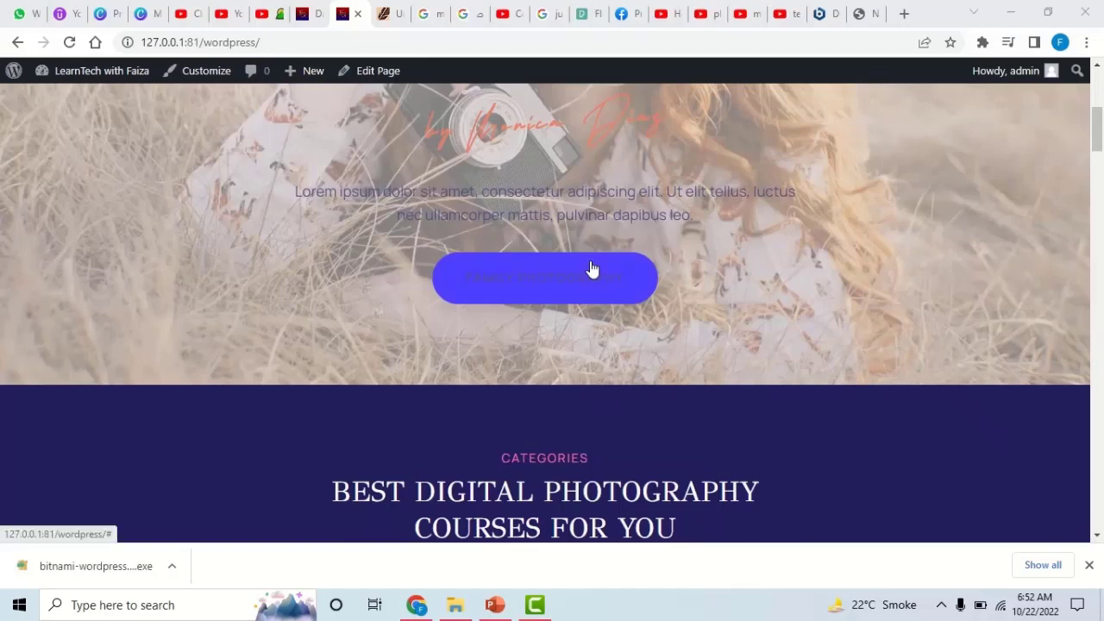
{"action": "scroll", "coordinate": [592, 269], "scroll_direction": "up", "scroll_amount": 1}
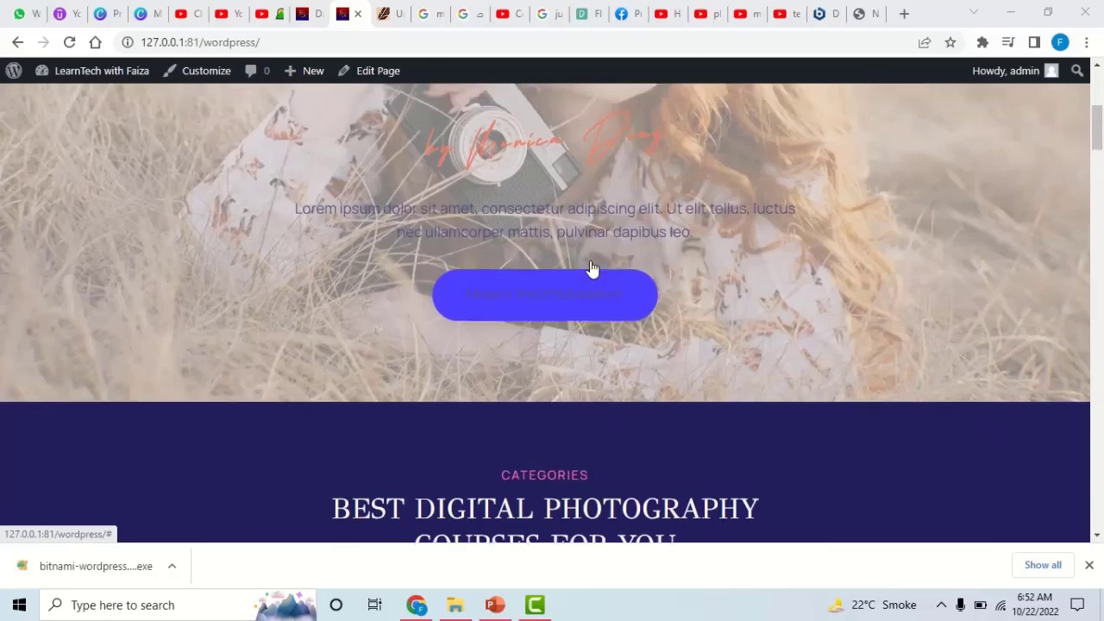
{"action": "scroll", "coordinate": [592, 270], "scroll_direction": "up", "scroll_amount": 2}
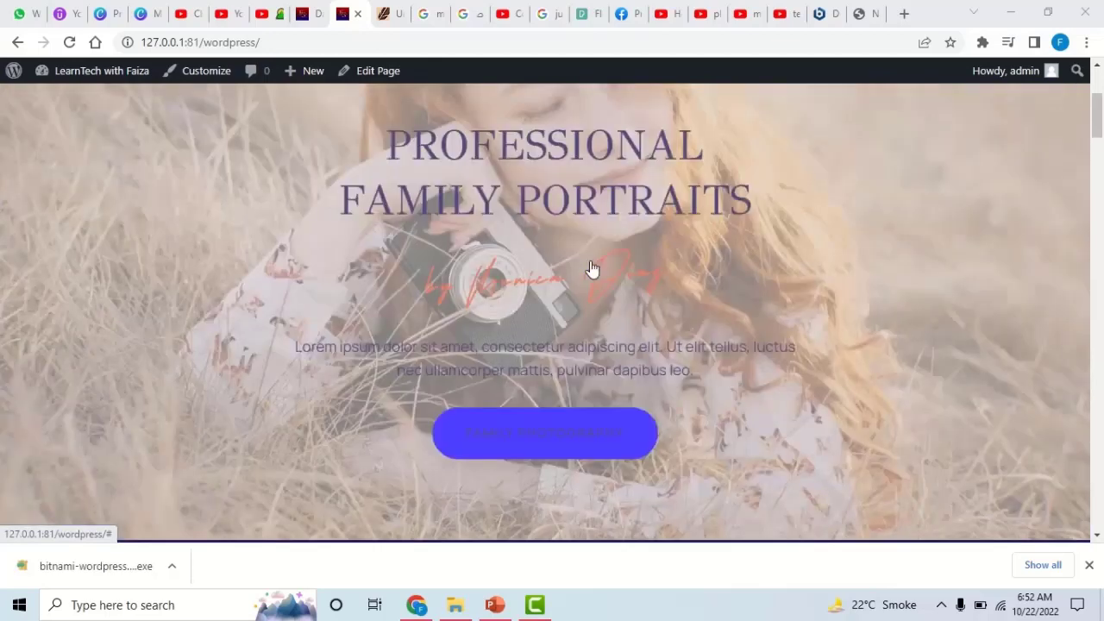
{"action": "scroll", "coordinate": [592, 269], "scroll_direction": "up", "scroll_amount": 2}
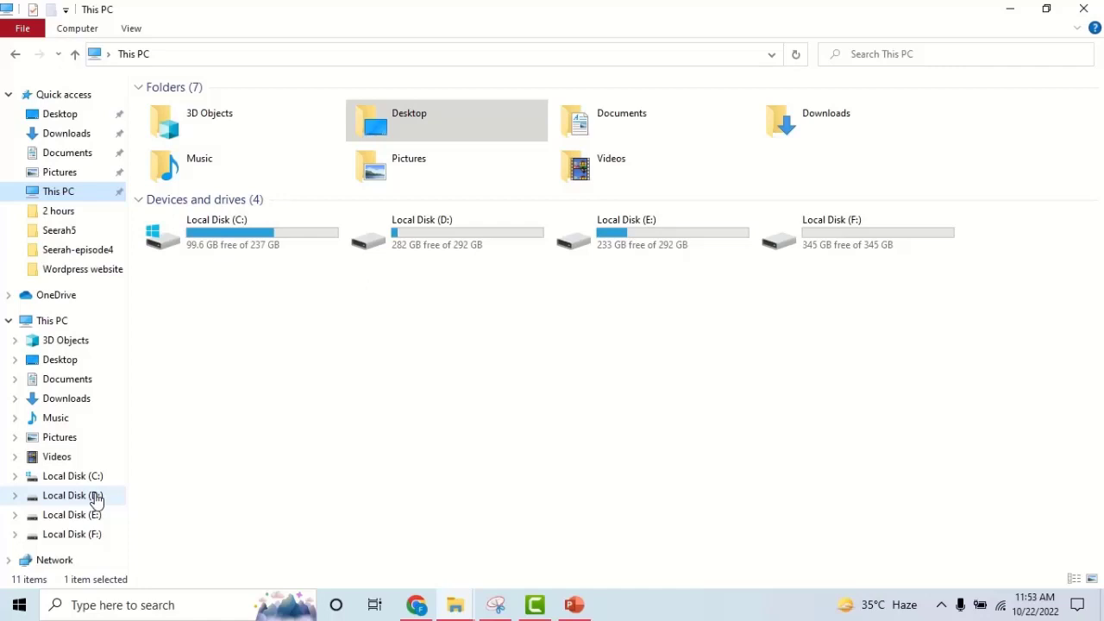
Step: Go from Local Disk (D:) to C: and open Bitnami\wordpress-6.0.2-0
{"action": "left_click", "coordinate": [95, 501]}
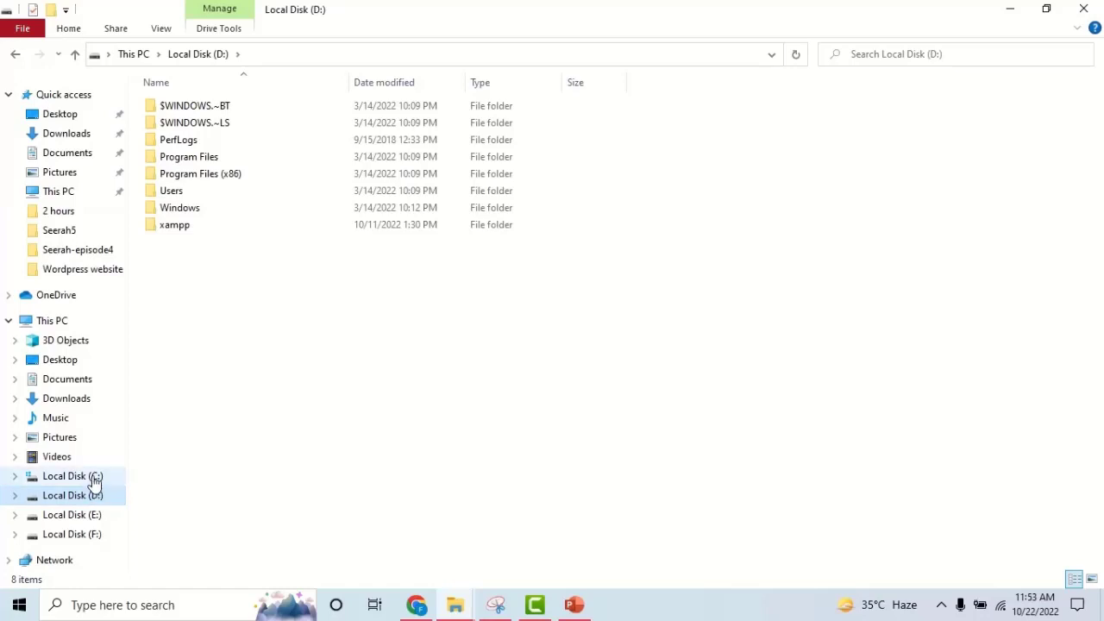
{"action": "left_click", "coordinate": [95, 482]}
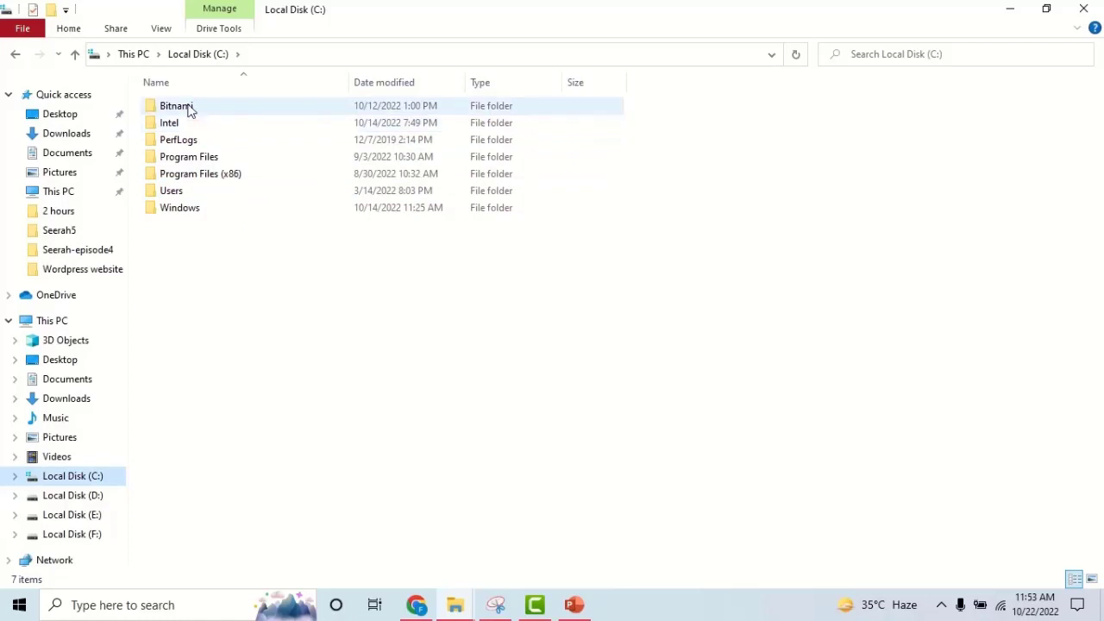
{"action": "left_click", "coordinate": [191, 109]}
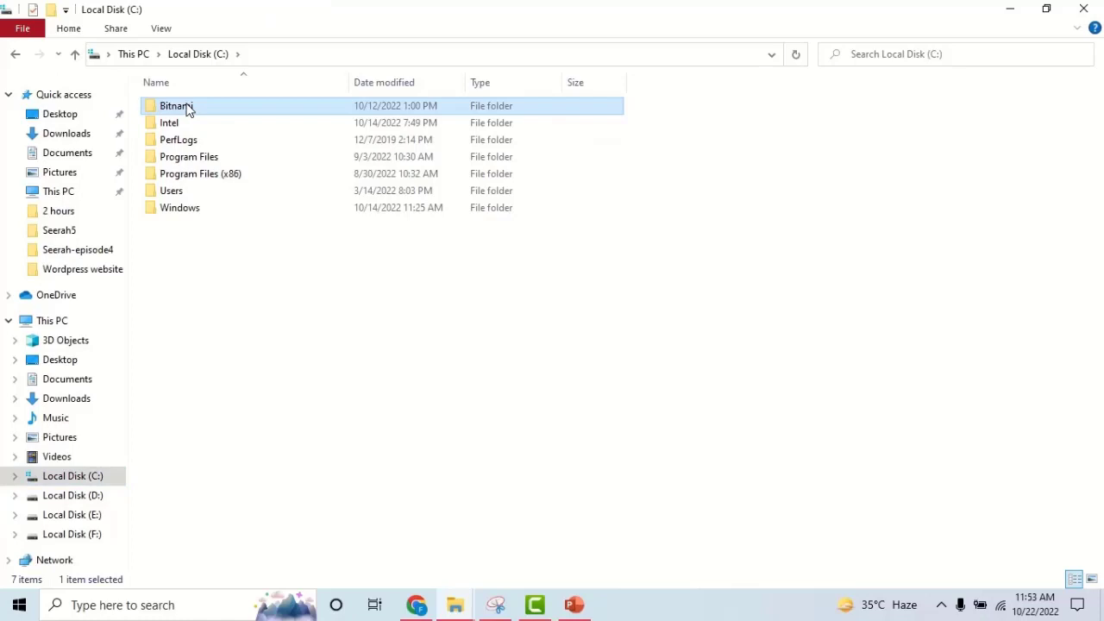
{"action": "double_click", "coordinate": [189, 110]}
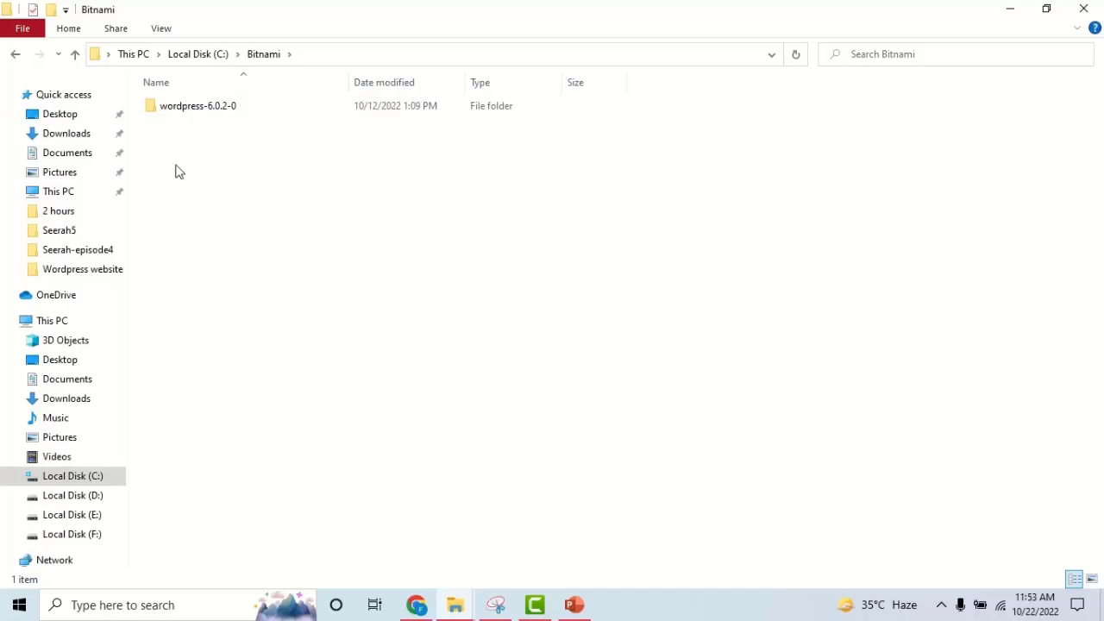
{"action": "left_click", "coordinate": [201, 117]}
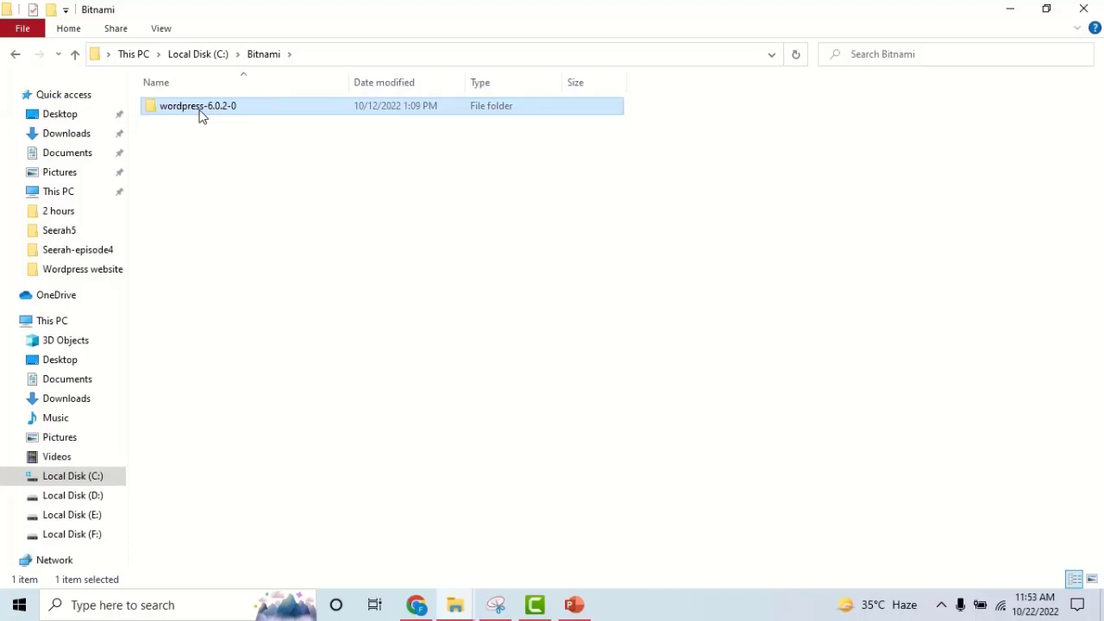
{"action": "double_click", "coordinate": [201, 117]}
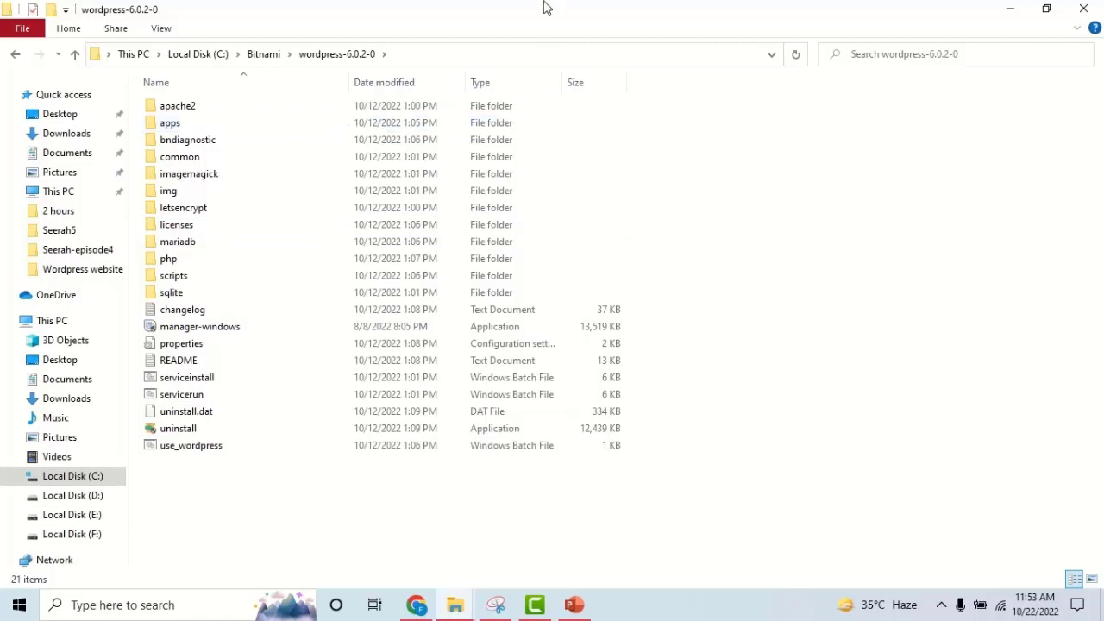
Step: Look over the 21 items in wordpress-6.0.2-0, then bring up Google in Chrome
{"action": "mouse_move", "coordinate": [518, 7]}
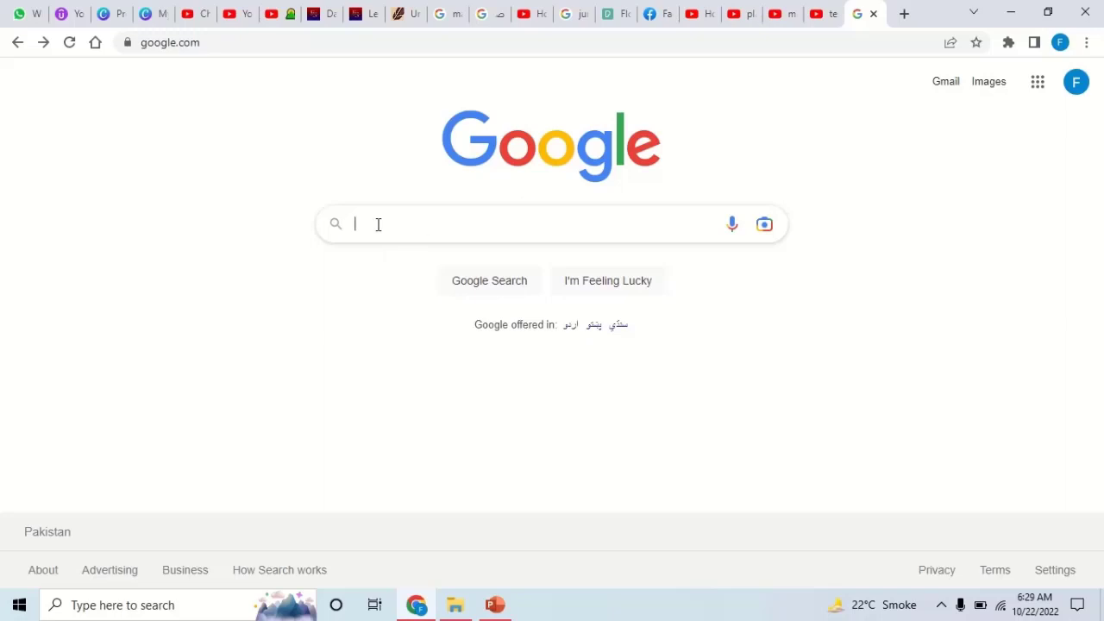
Step: Enter 'bitnami' in the Google search box
{"action": "left_click", "coordinate": [378, 225]}
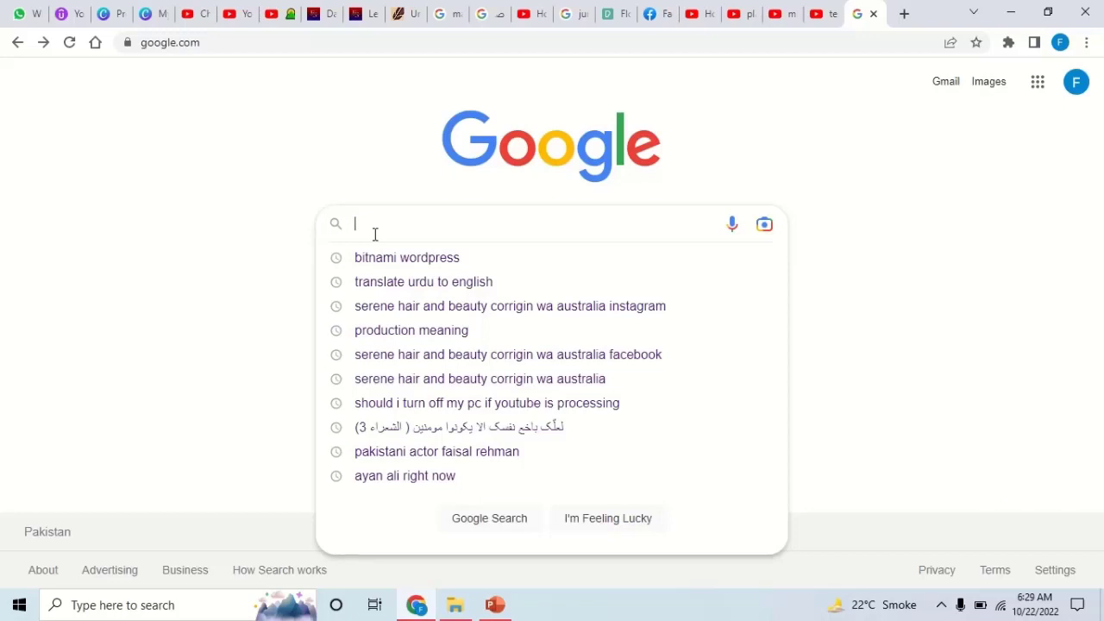
{"action": "type", "text": "bi"}
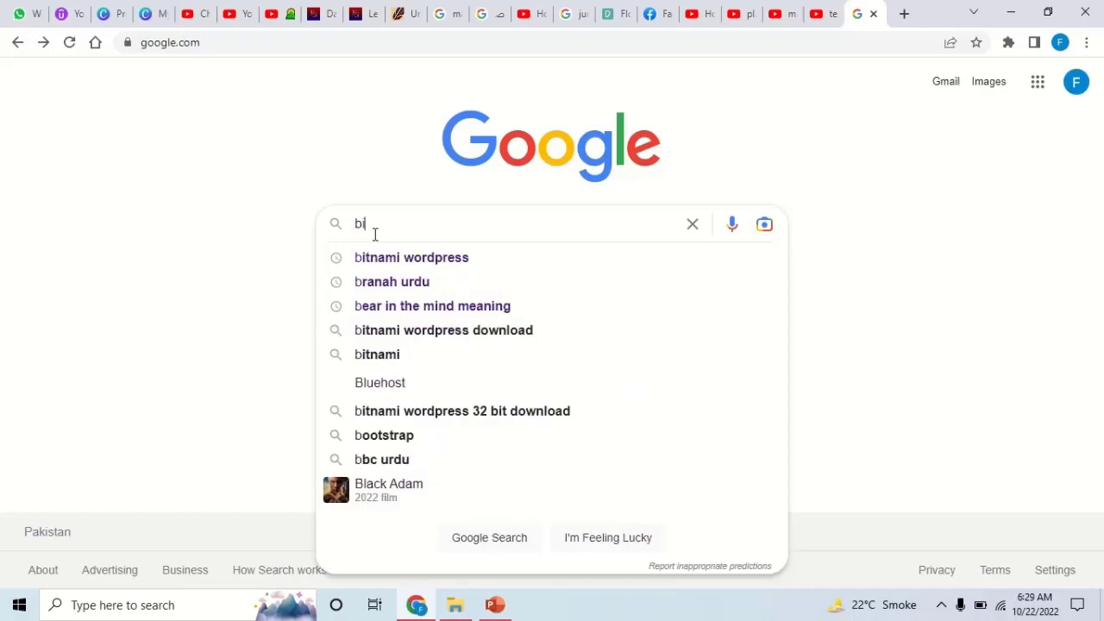
{"action": "type", "text": "t"}
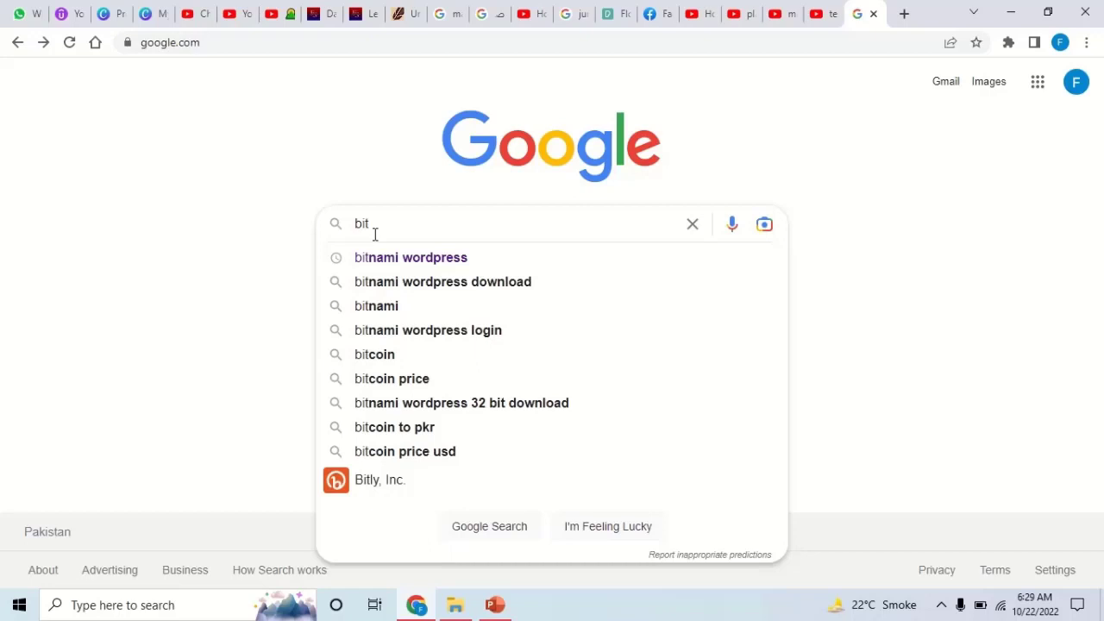
{"action": "type", "text": "na"}
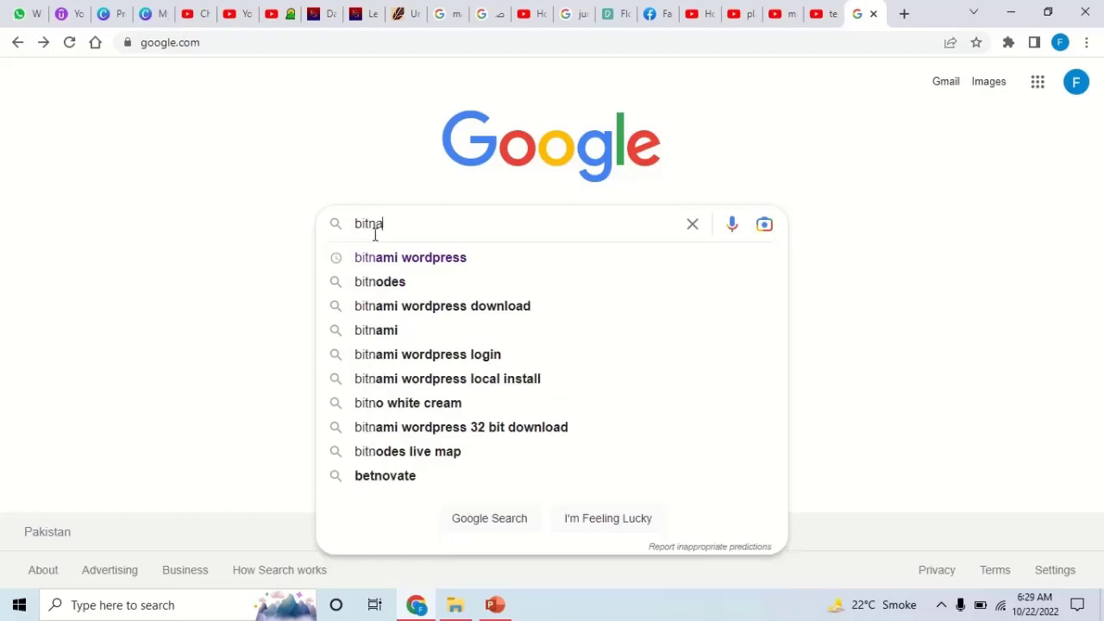
{"action": "type", "text": "m"}
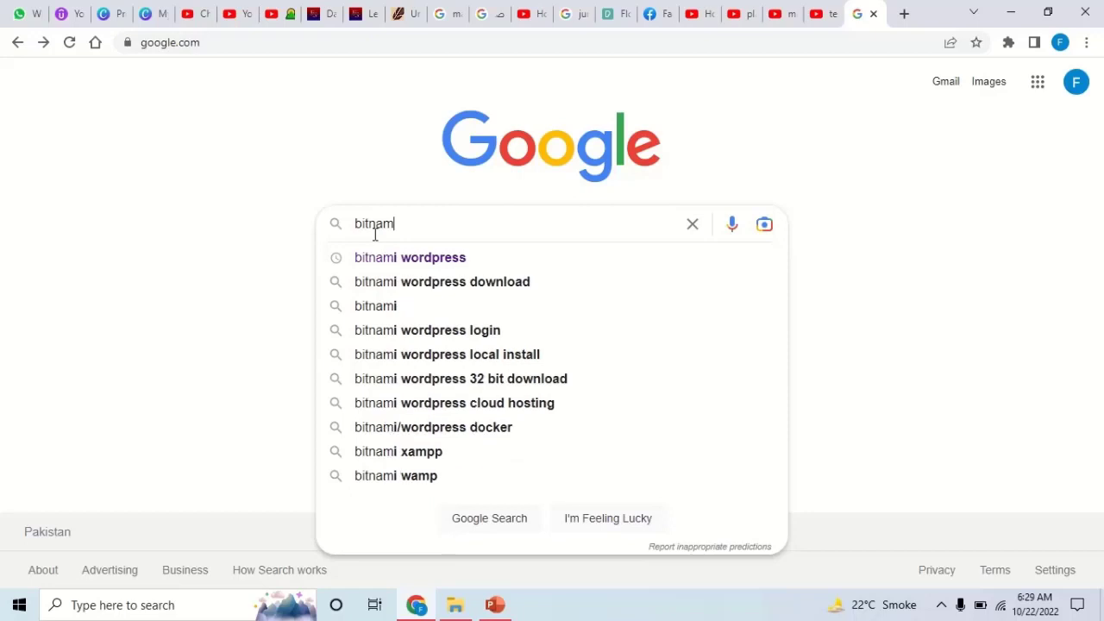
{"action": "type", "text": "i"}
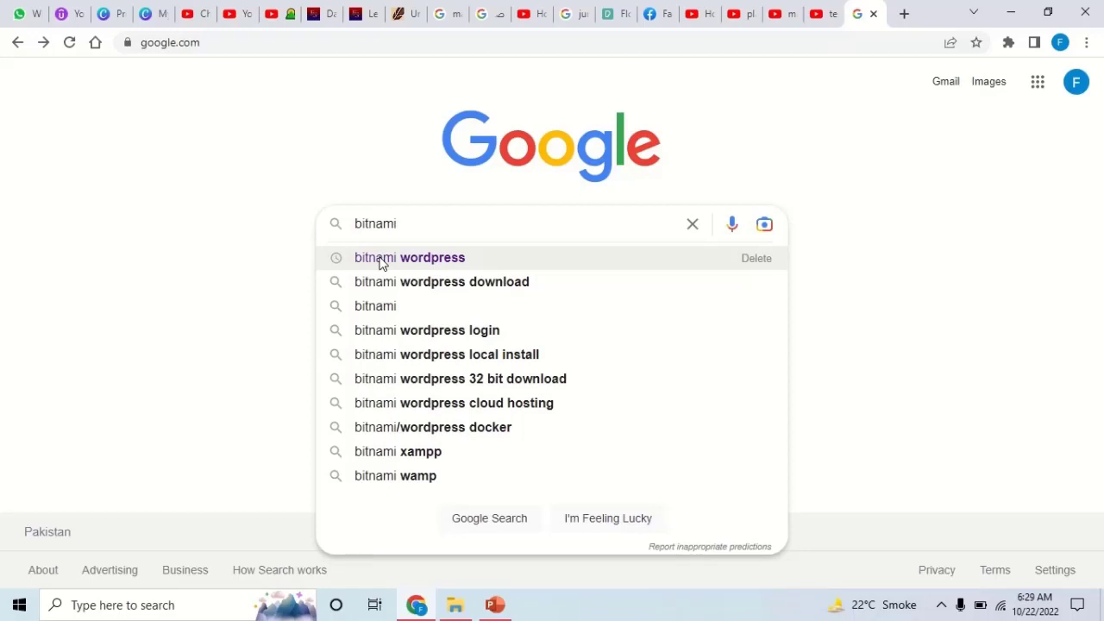
Step: Search 'bitnami wordpress' and go to the WordPress packaged by Bitnami page
{"action": "left_click", "coordinate": [382, 261]}
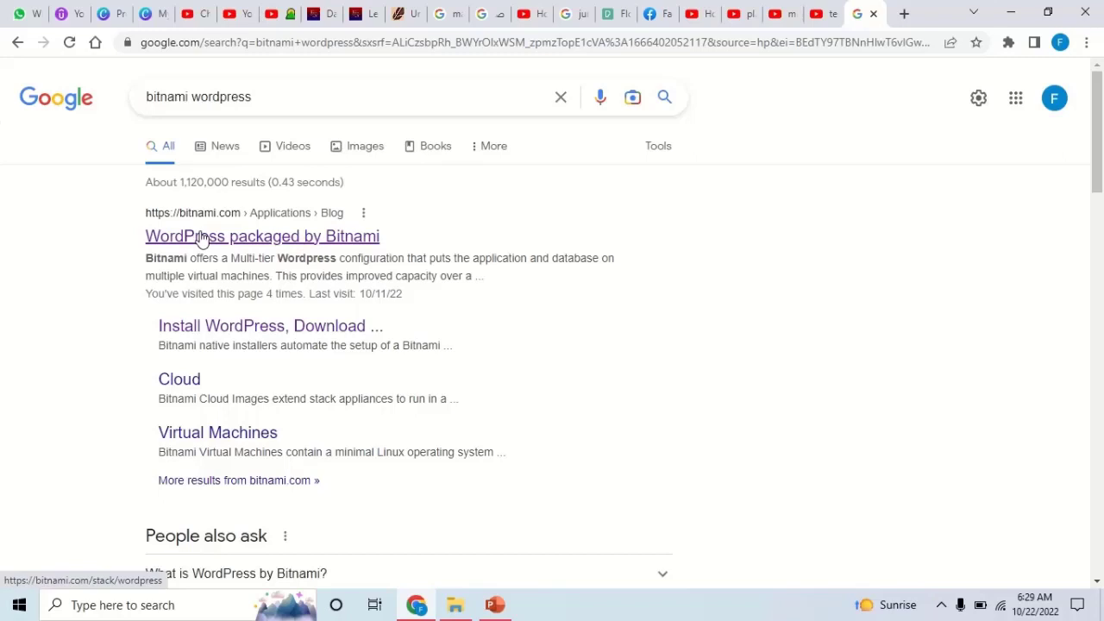
{"action": "left_click", "coordinate": [200, 239]}
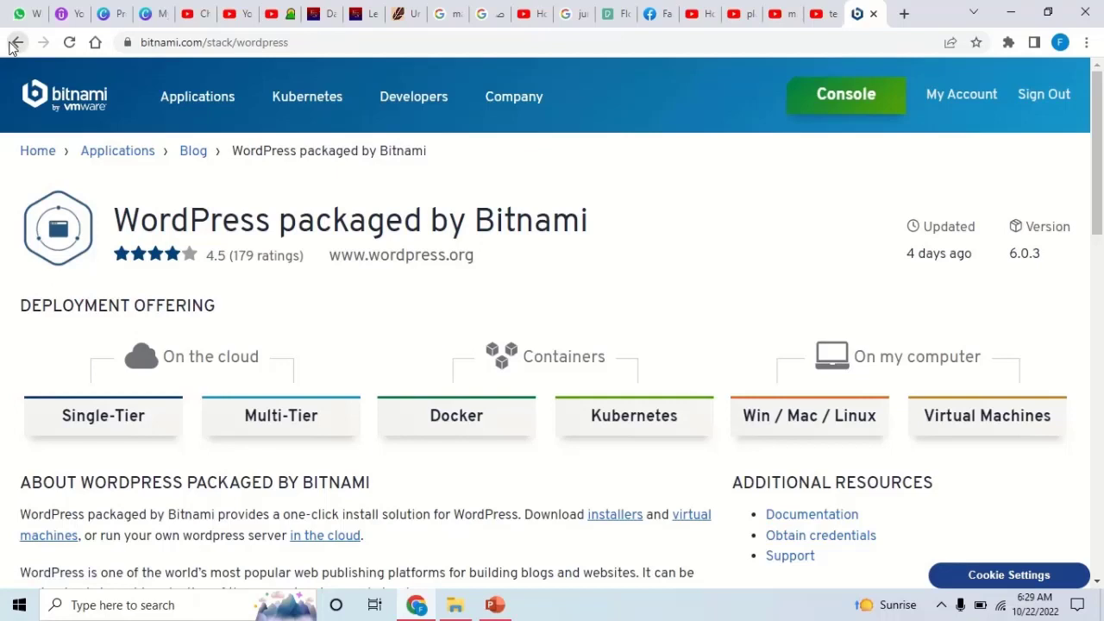
{"action": "left_click", "coordinate": [16, 42]}
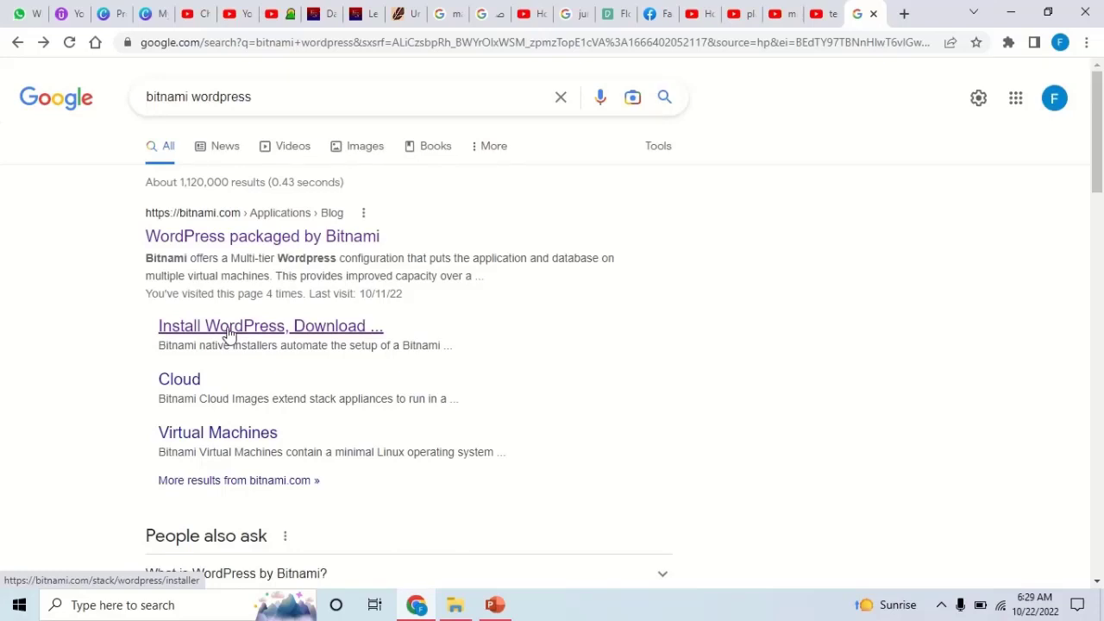
Step: Follow the Install WordPress sitelink to Bitnami's installer download page
{"action": "left_click", "coordinate": [229, 334]}
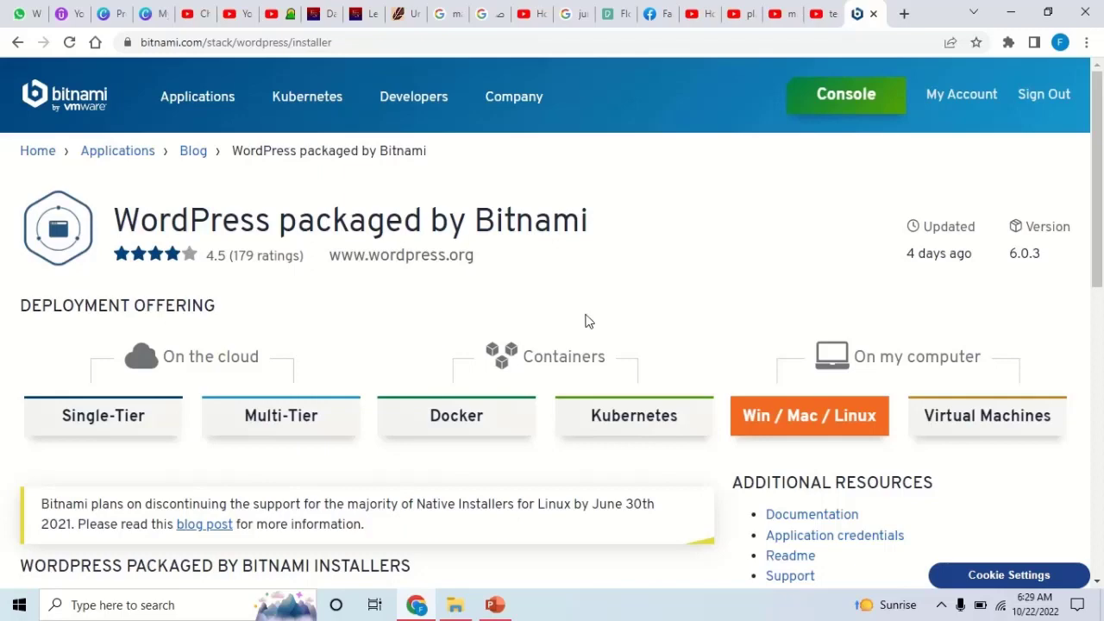
Step: Scroll down to the Windows 64-bit, OS X VM and Linux installer downloads
{"action": "scroll", "coordinate": [586, 321], "scroll_direction": "down", "scroll_amount": 1}
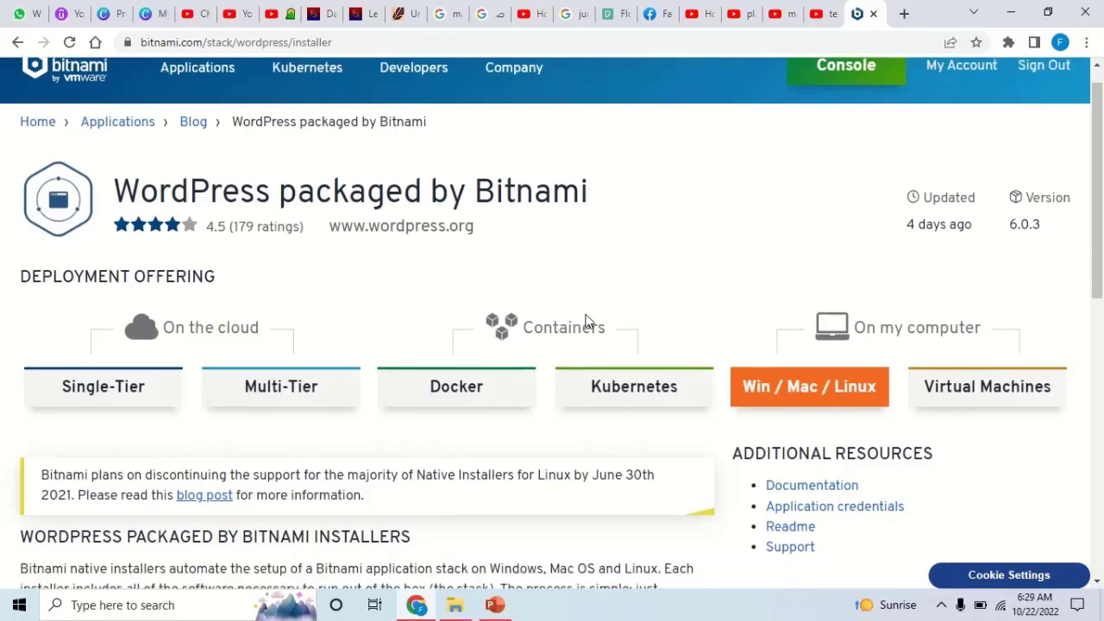
{"action": "scroll", "coordinate": [586, 321], "scroll_direction": "down", "scroll_amount": 1}
{"action": "scroll", "coordinate": [586, 321], "scroll_direction": "down", "scroll_amount": 1}
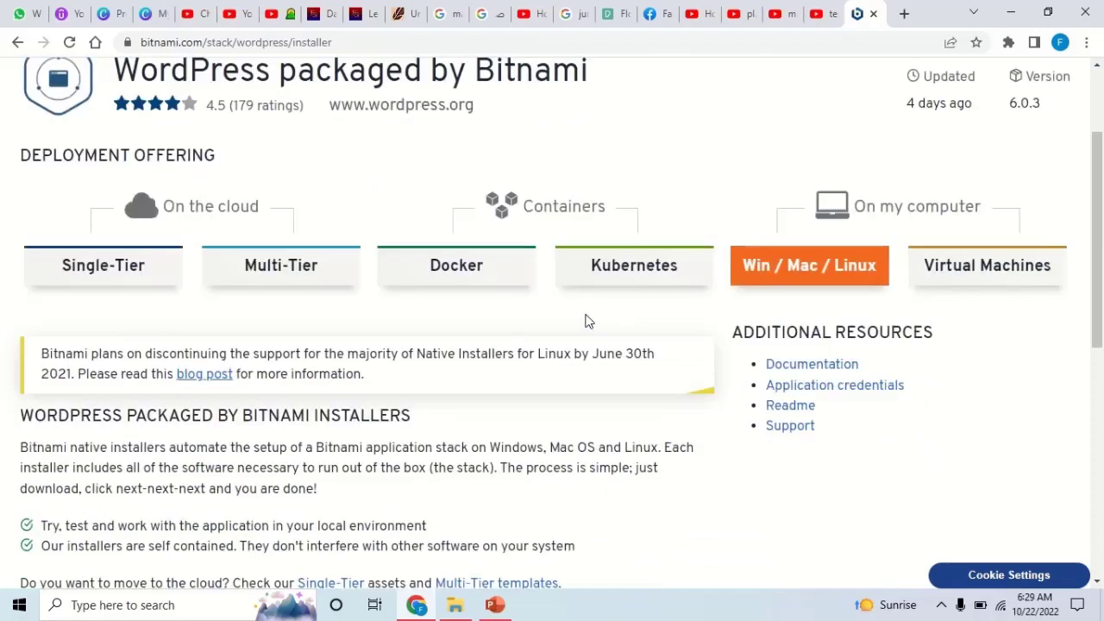
{"action": "scroll", "coordinate": [586, 321], "scroll_direction": "down", "scroll_amount": 1}
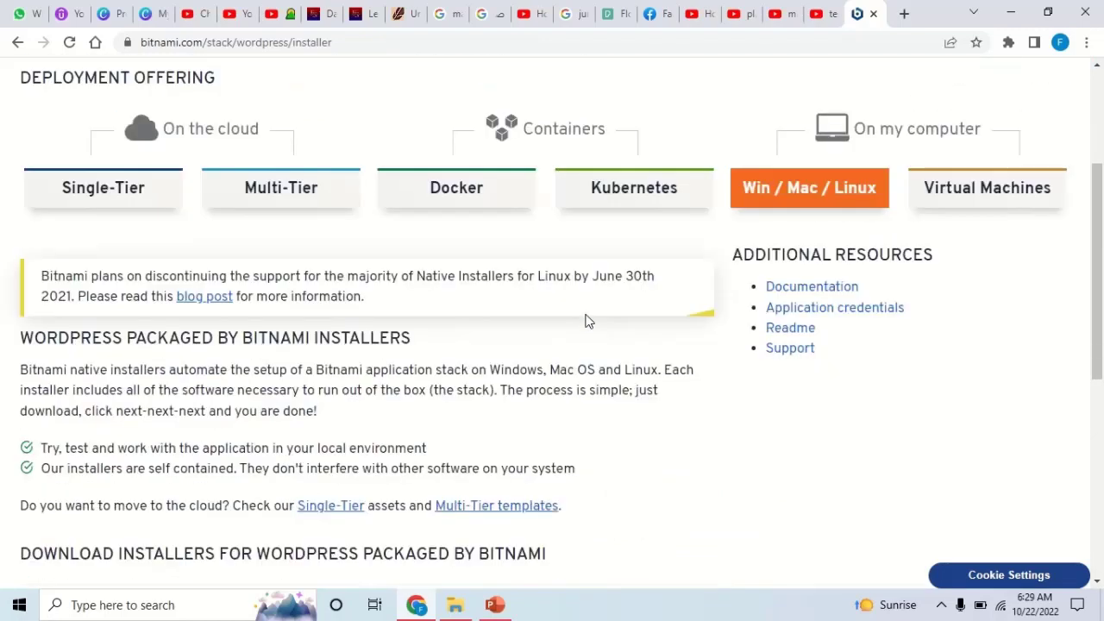
{"action": "scroll", "coordinate": [586, 321], "scroll_direction": "down", "scroll_amount": 1}
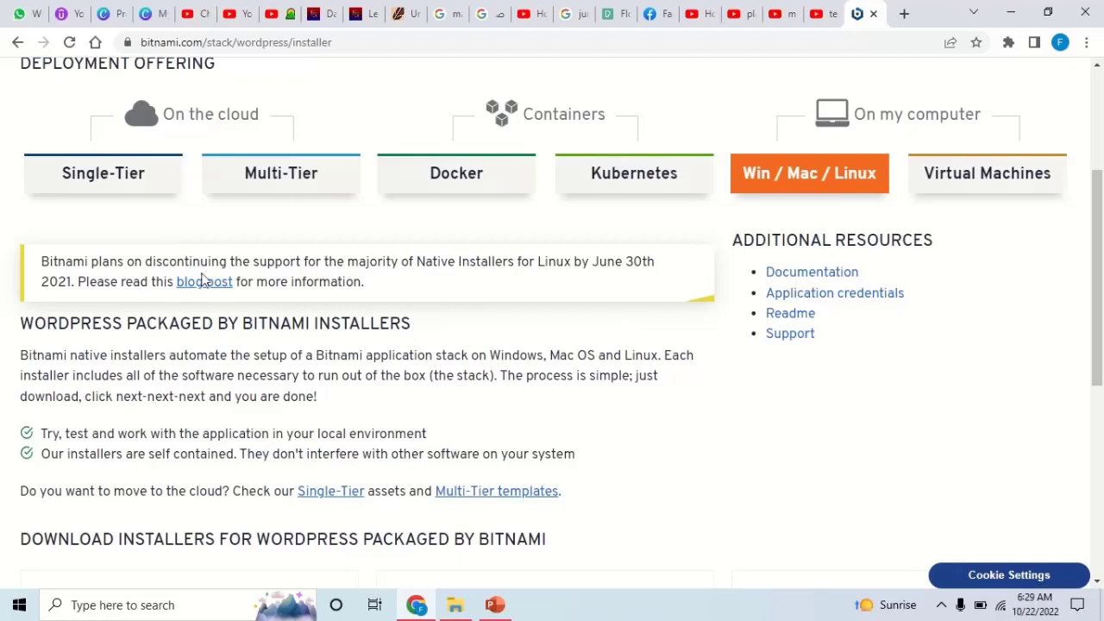
{"action": "scroll", "coordinate": [204, 280], "scroll_direction": "down", "scroll_amount": 1}
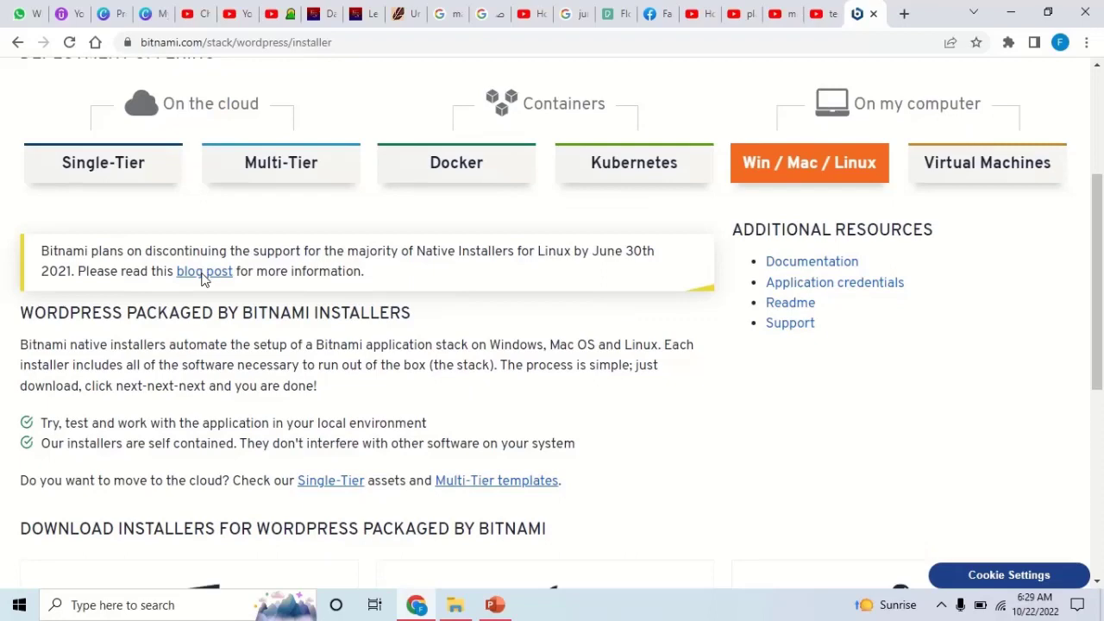
{"action": "scroll", "coordinate": [204, 280], "scroll_direction": "down", "scroll_amount": 1}
{"action": "scroll", "coordinate": [204, 280], "scroll_direction": "down", "scroll_amount": 1}
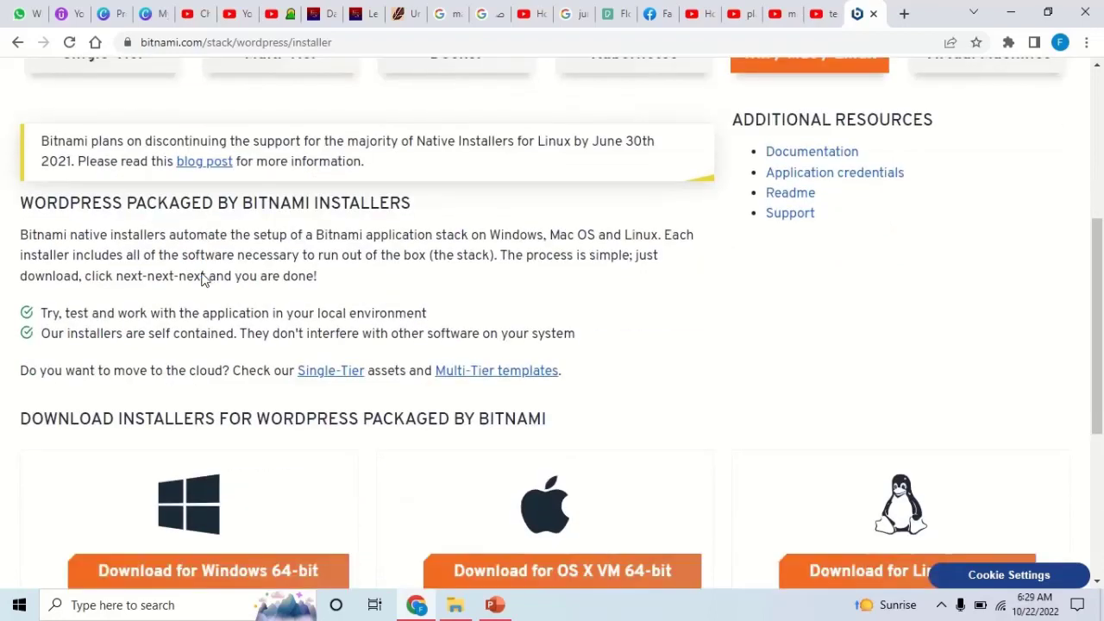
{"action": "scroll", "coordinate": [203, 280], "scroll_direction": "down", "scroll_amount": 1}
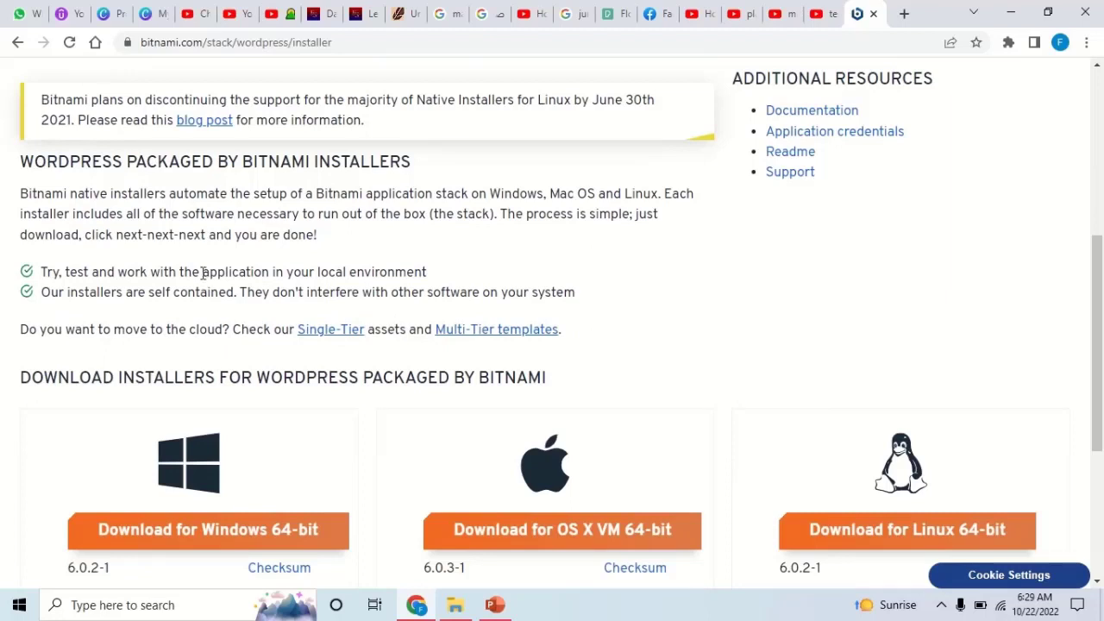
{"action": "scroll", "coordinate": [204, 273], "scroll_direction": "down", "scroll_amount": 1}
{"action": "scroll", "coordinate": [202, 273], "scroll_direction": "down", "scroll_amount": 1}
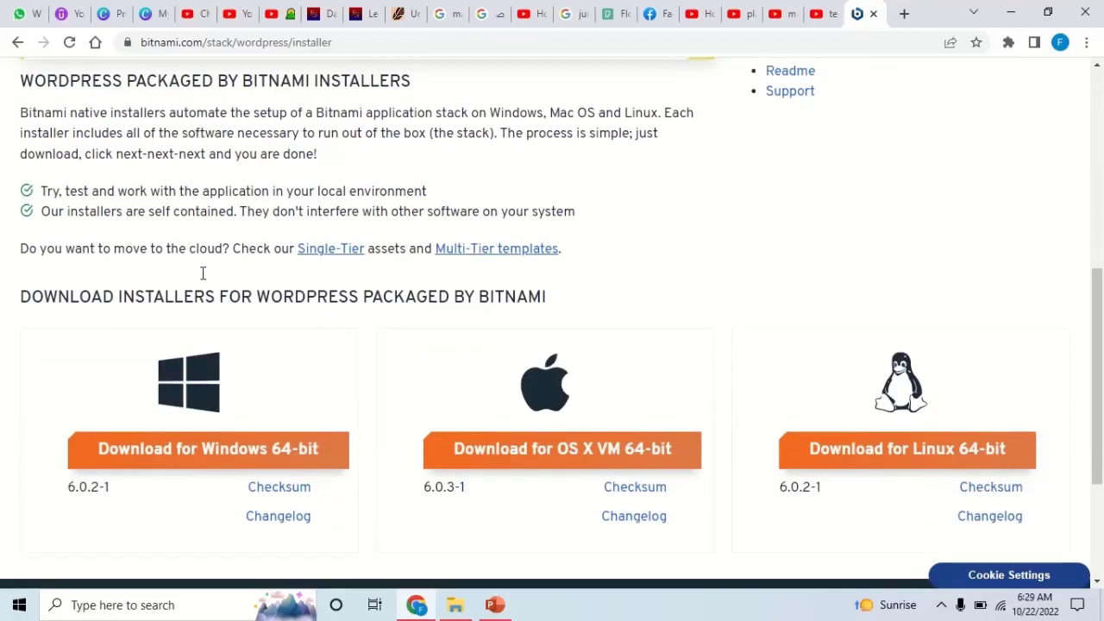
{"action": "scroll", "coordinate": [203, 274], "scroll_direction": "down", "scroll_amount": 1}
{"action": "scroll", "coordinate": [203, 274], "scroll_direction": "down", "scroll_amount": 1}
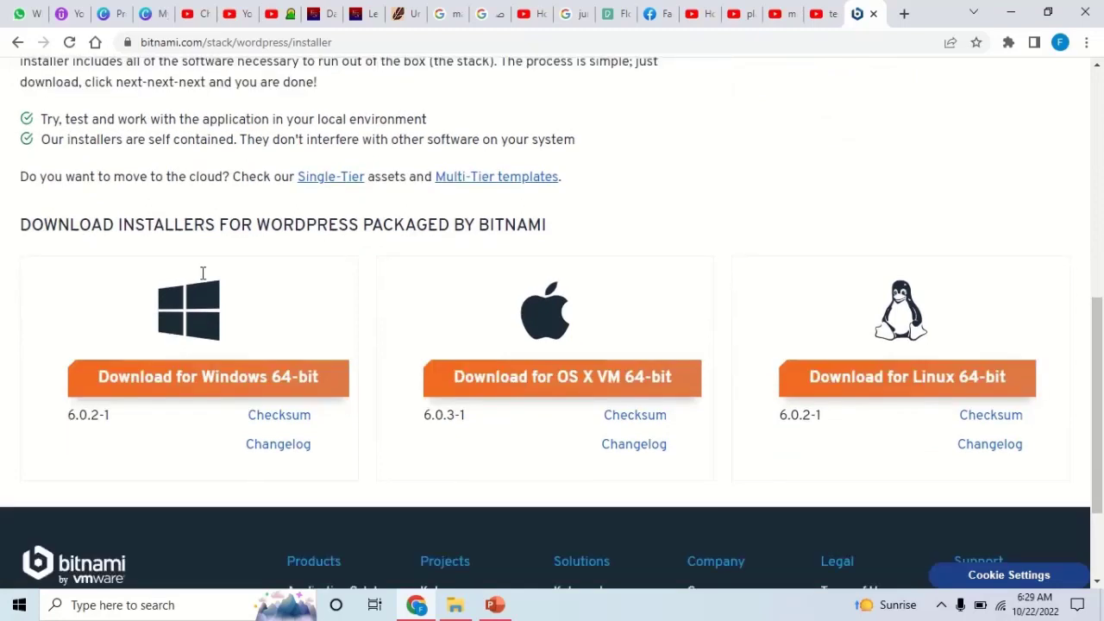
{"action": "scroll", "coordinate": [203, 274], "scroll_direction": "down", "scroll_amount": 1}
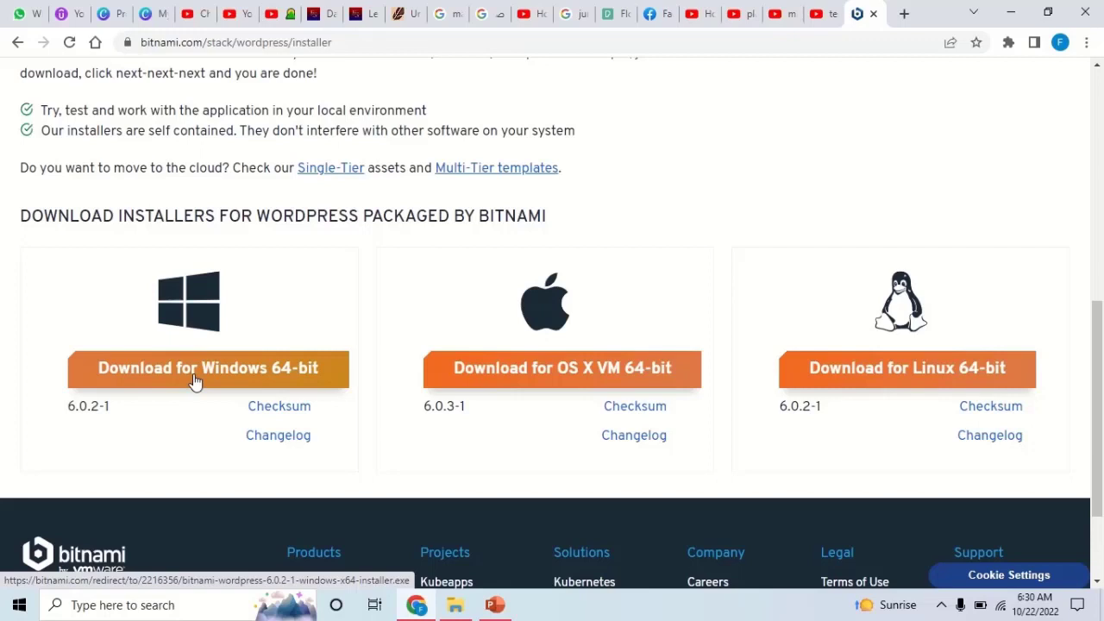
Step: Download the Windows 64-bit 6.0.2-1 WordPress installer
{"action": "left_click", "coordinate": [196, 381]}
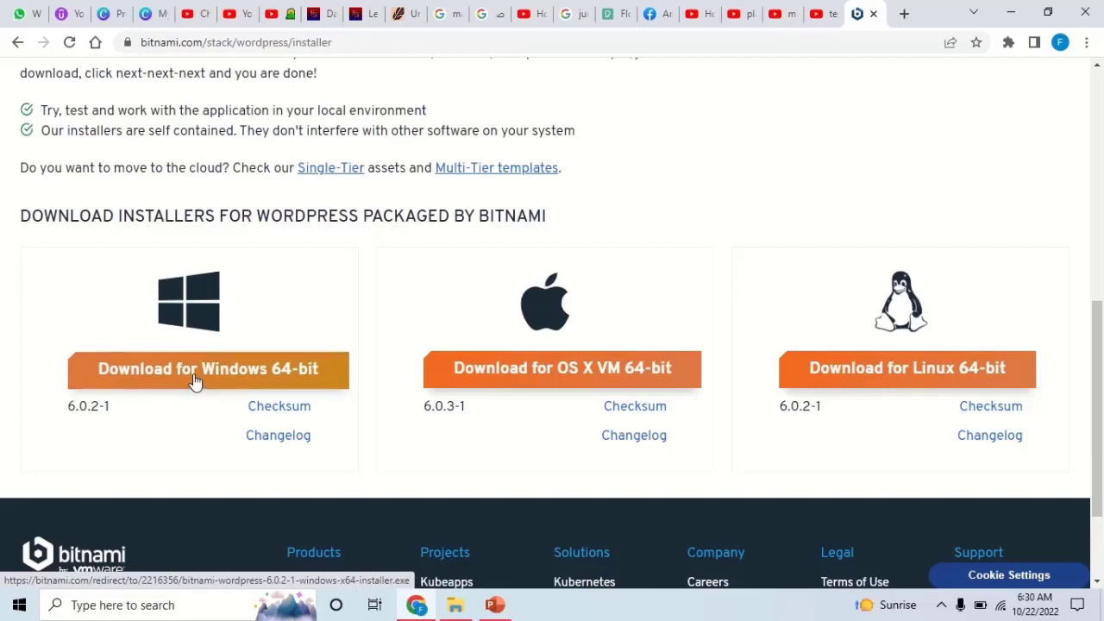
{"action": "left_click", "coordinate": [196, 381]}
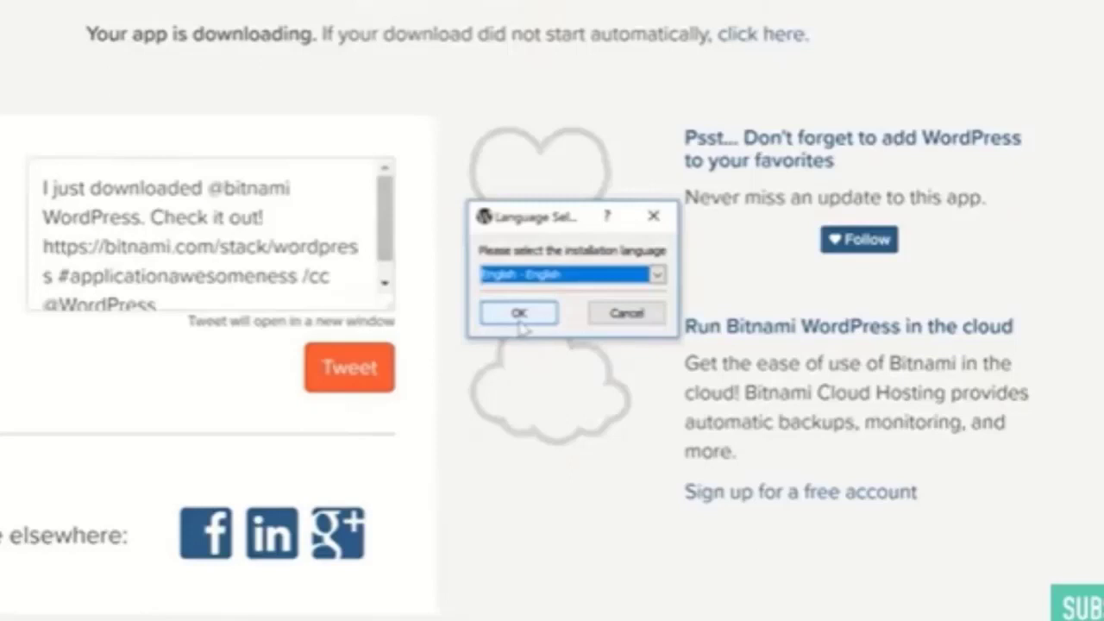
Step: Confirm 'English - English' as the installer language
{"action": "left_click", "coordinate": [519, 315]}
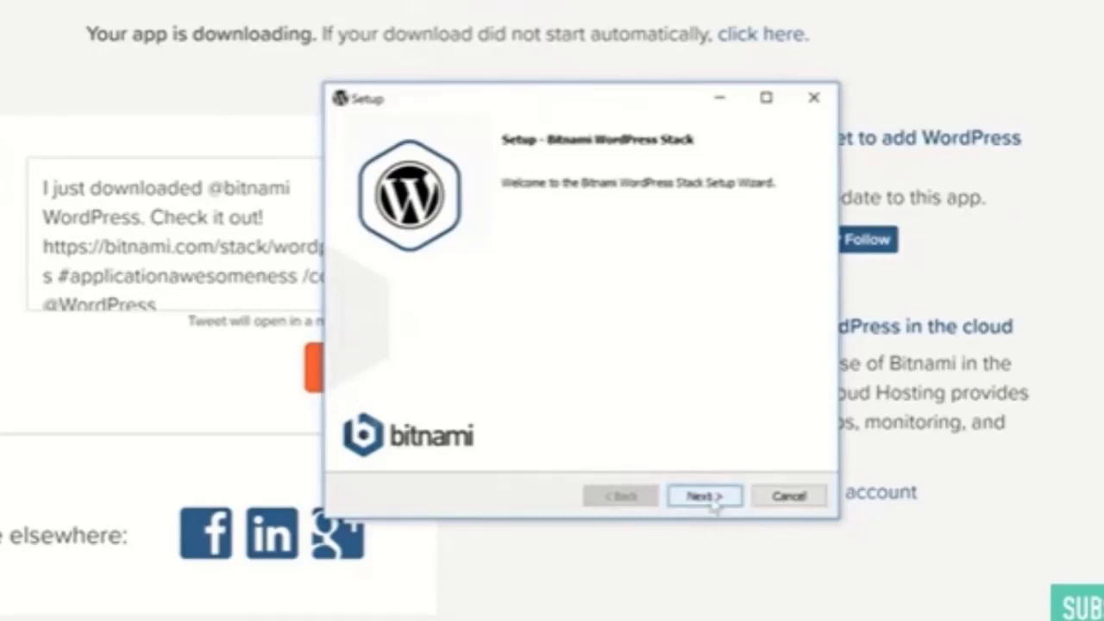
Step: Pass the Welcome page and keep WordPress and PhpMyAdmin selected as components
{"action": "left_click", "coordinate": [706, 498]}
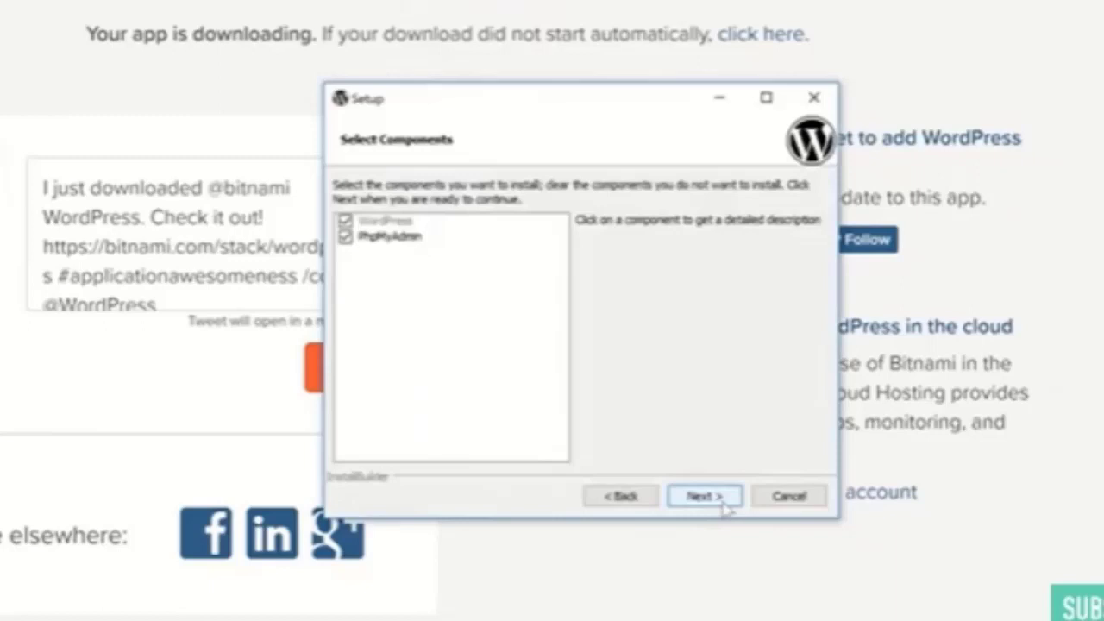
{"action": "left_click", "coordinate": [725, 505]}
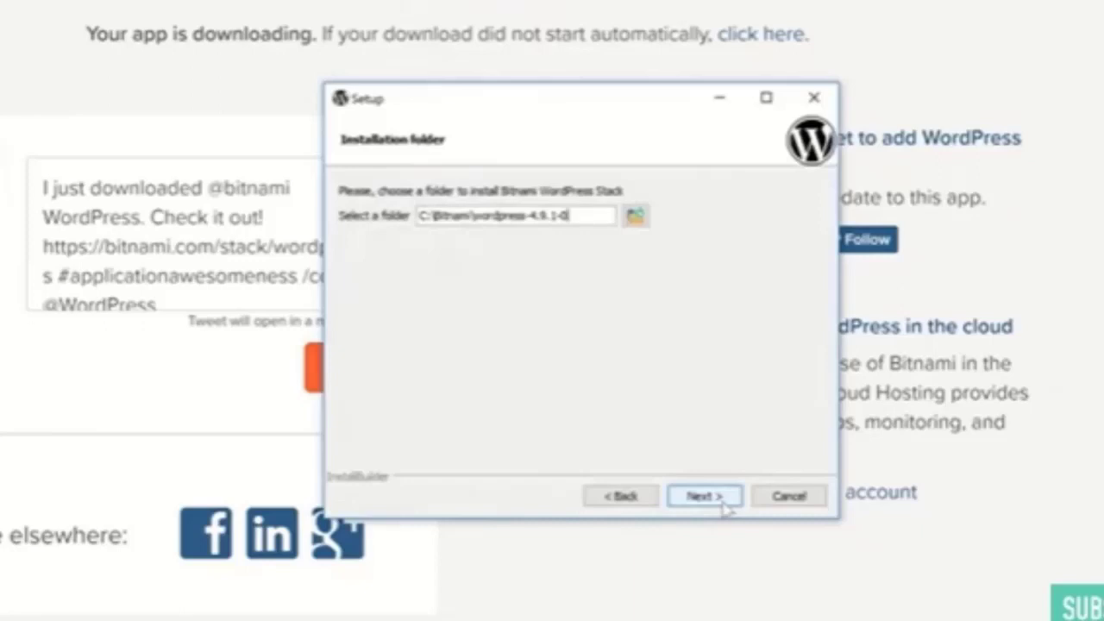
Step: Keep the default installation folder C:\Bitnami\wordpress-4.9.1-0 and continue
{"action": "left_click", "coordinate": [721, 499]}
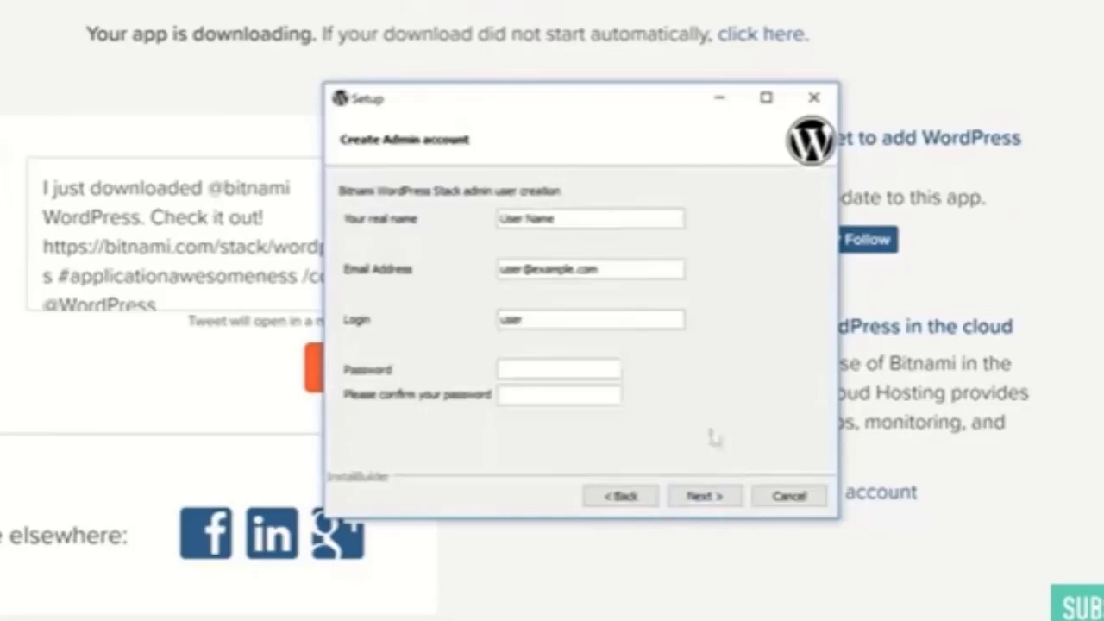
{"action": "left_click", "coordinate": [697, 362]}
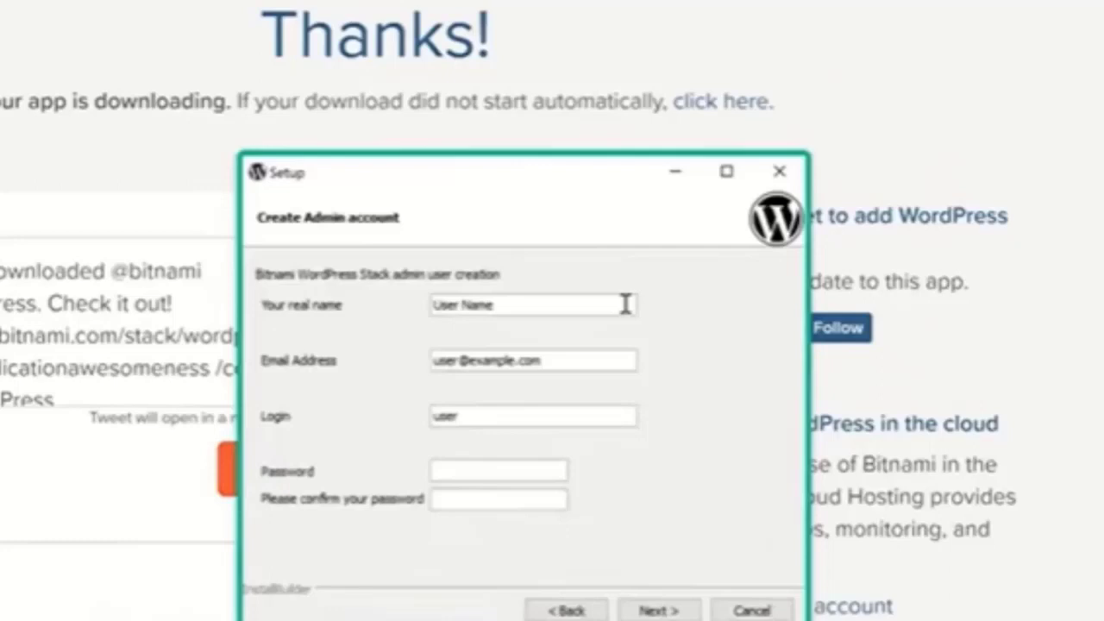
Step: Erase the default 'User Name' from the admin real name field
{"action": "left_click", "coordinate": [625, 303]}
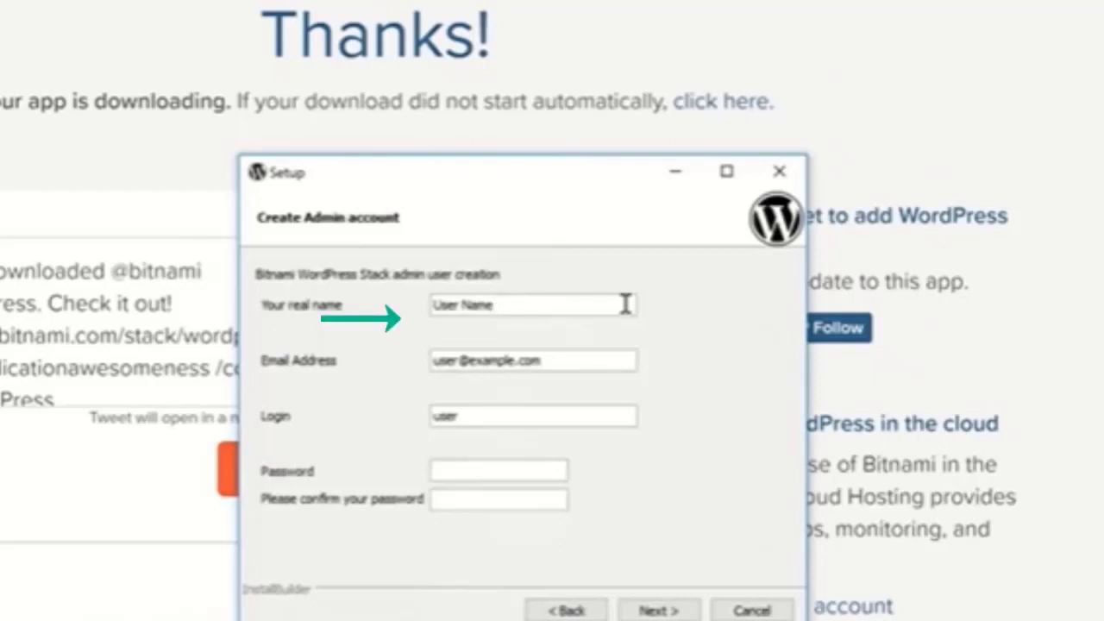
{"action": "key", "text": "BackSpace"}
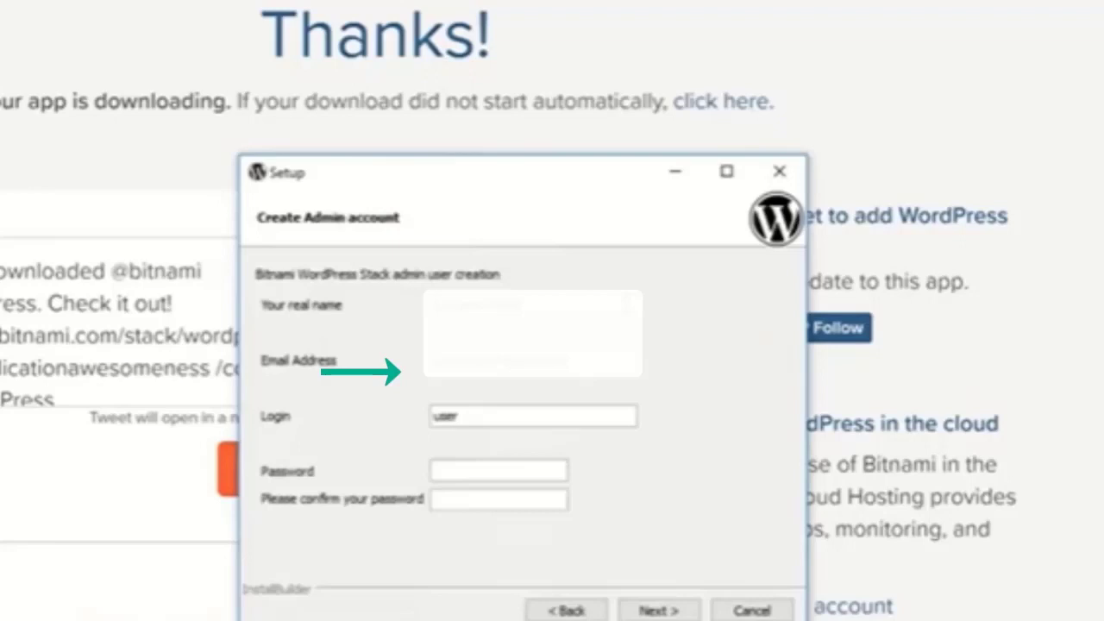
Step: Set the admin login to 'admin' and enter the account password
{"action": "key", "text": "Tab"}
{"action": "type", "text": "adm"}
{"action": "type", "text": "in"}
{"action": "key", "text": "Tab"}
{"action": "type", "text": "*"}
{"action": "type", "text": "*"}
{"action": "type", "text": "***"}
{"action": "type", "text": "**"}
Step: Confirm the admin password and proceed to the Configure SMTP Settings step
{"action": "key", "text": "Tab"}
{"action": "type", "text": "**"}
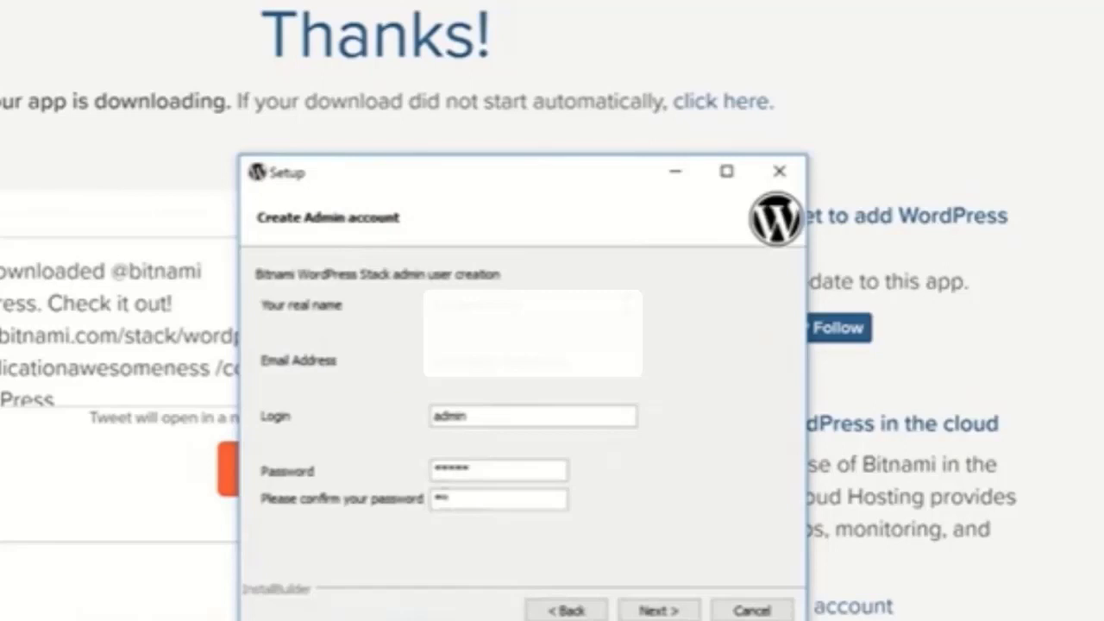
{"action": "type", "text": "****"}
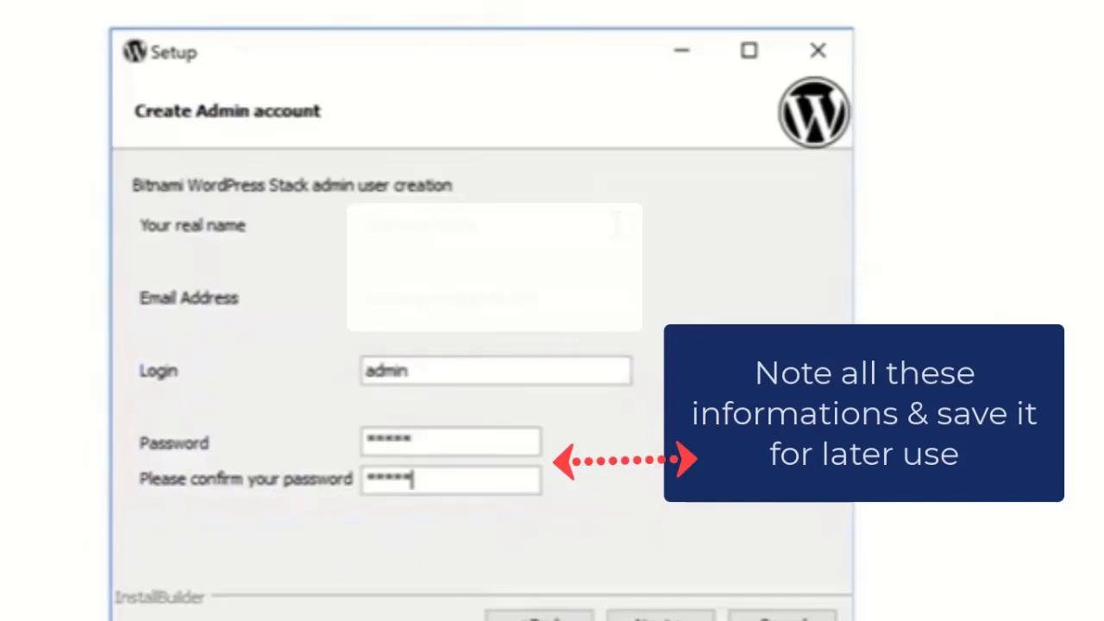
{"action": "left_click", "coordinate": [666, 618]}
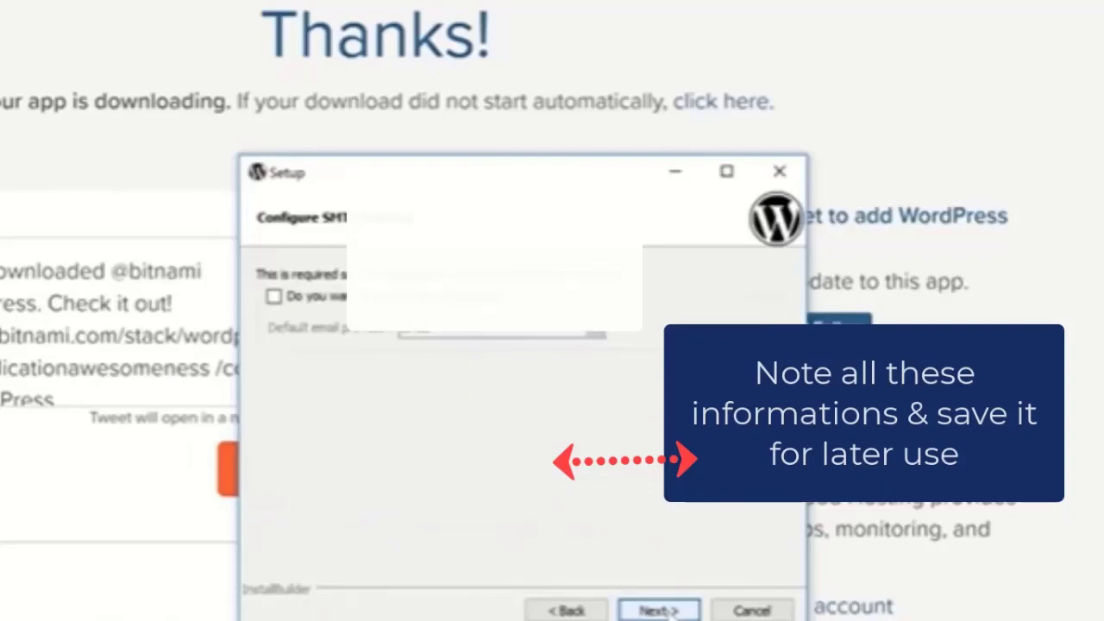
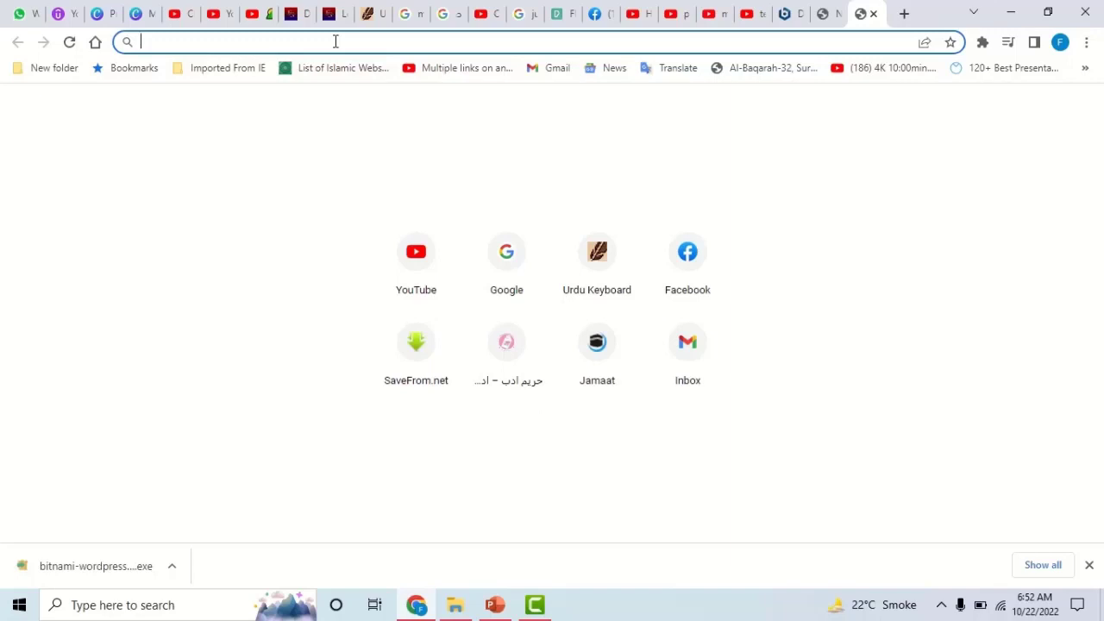
Step: Load localhost/wordpress in Chrome, which returns a 'This site can't be reached' error
{"action": "type", "text": "l"}
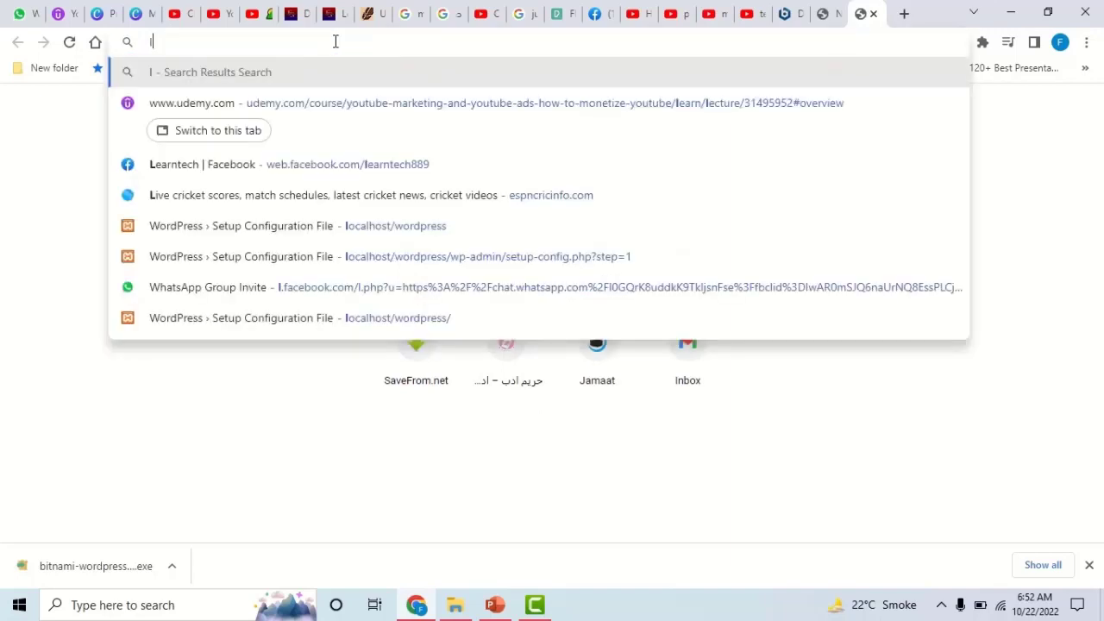
{"action": "type", "text": "o"}
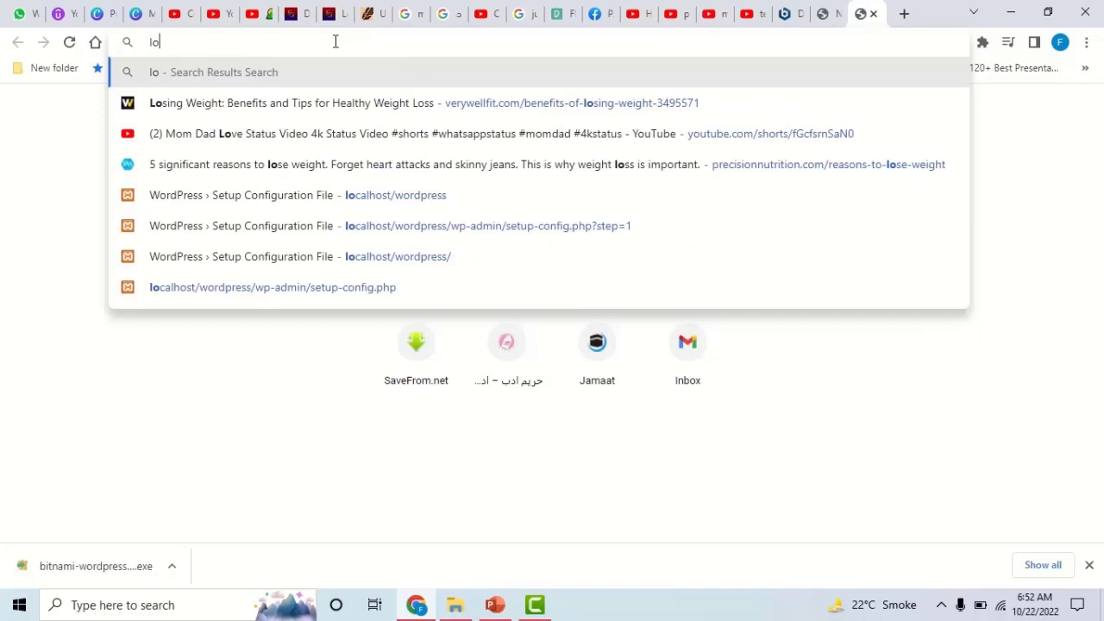
{"action": "type", "text": "c"}
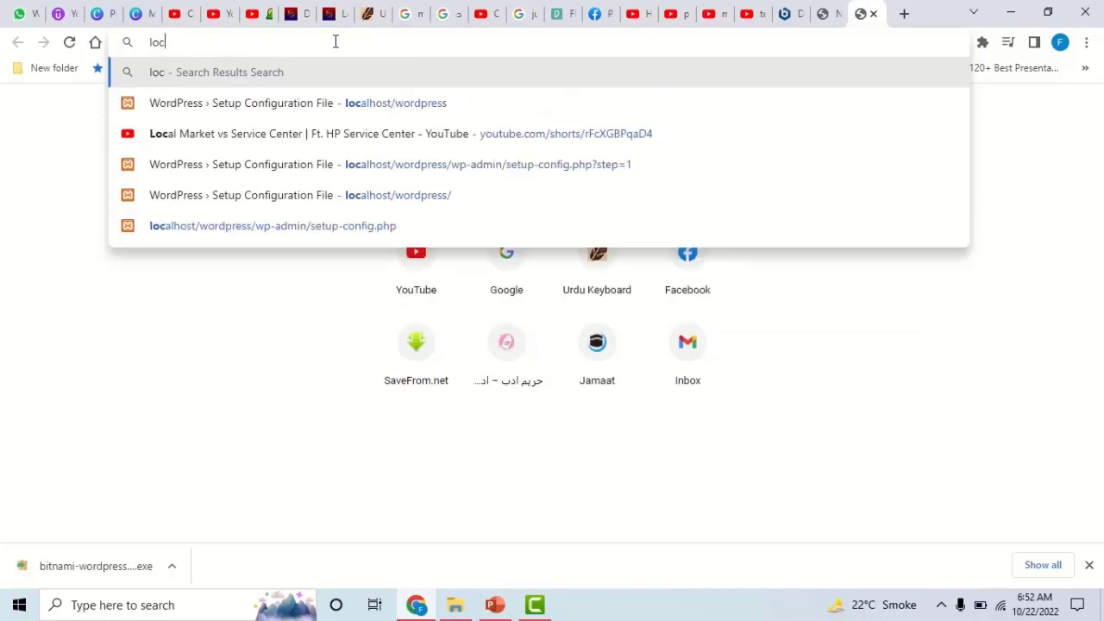
{"action": "type", "text": "a"}
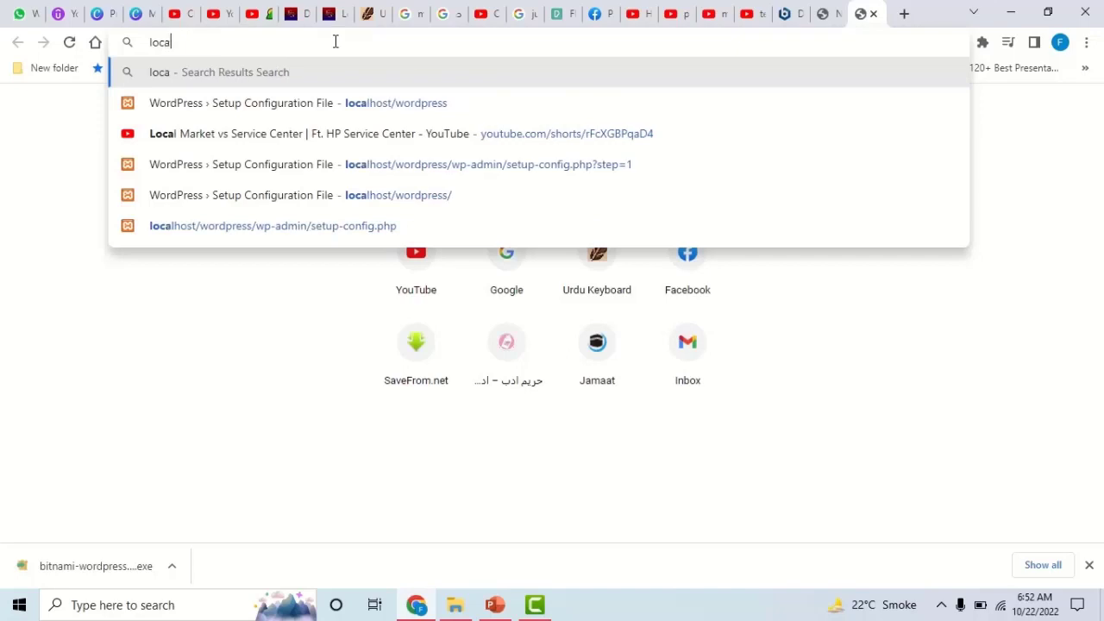
{"action": "type", "text": "l"}
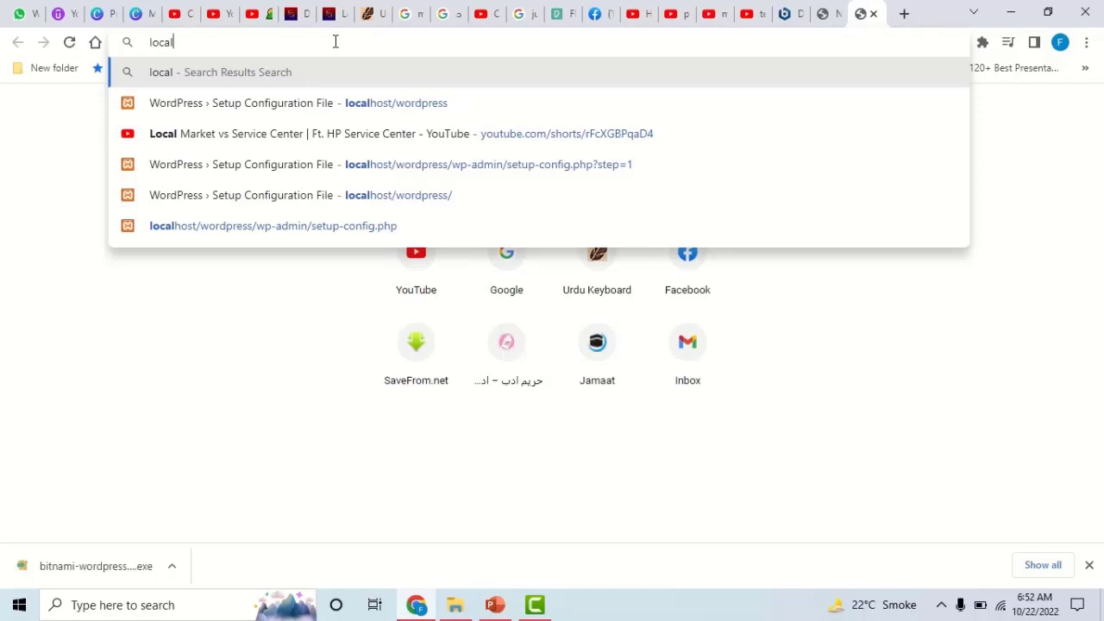
{"action": "type", "text": "h"}
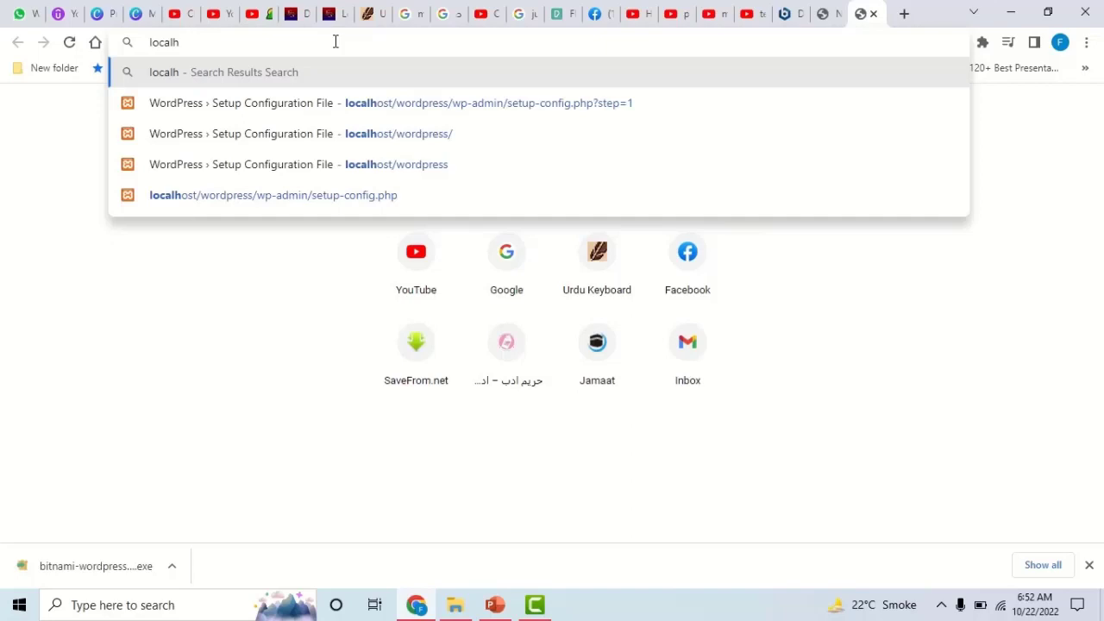
{"action": "type", "text": "o"}
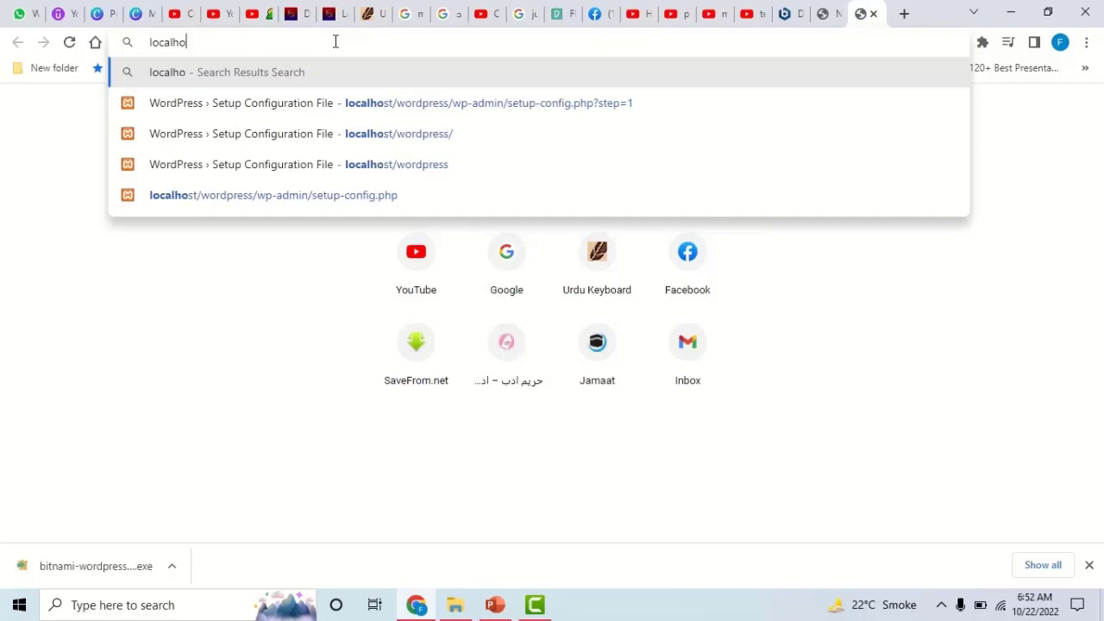
{"action": "type", "text": "s"}
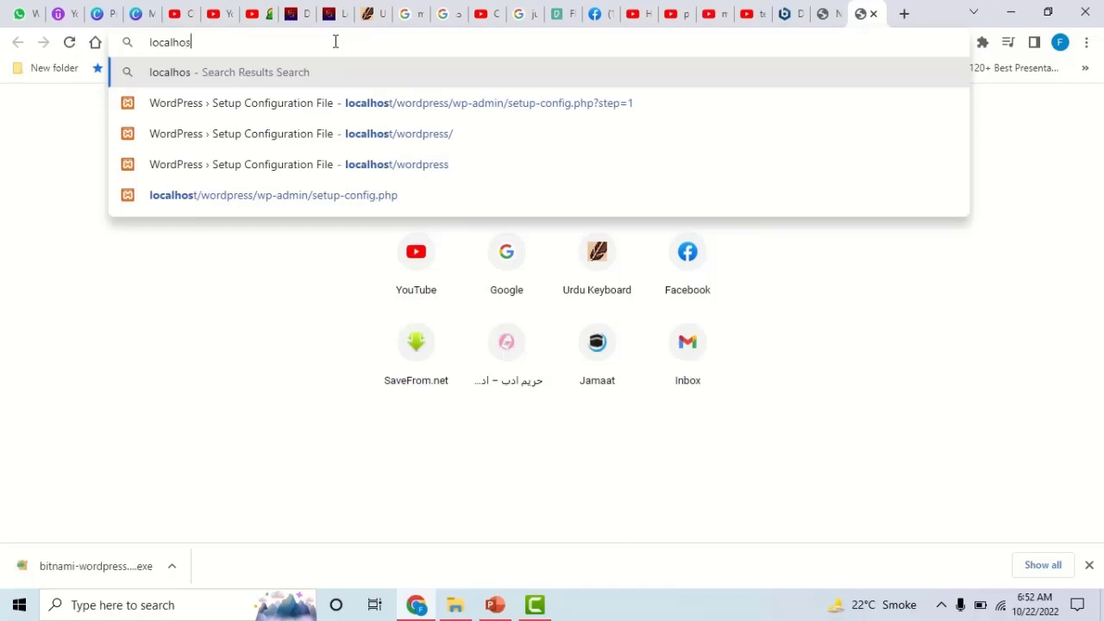
{"action": "type", "text": "t"}
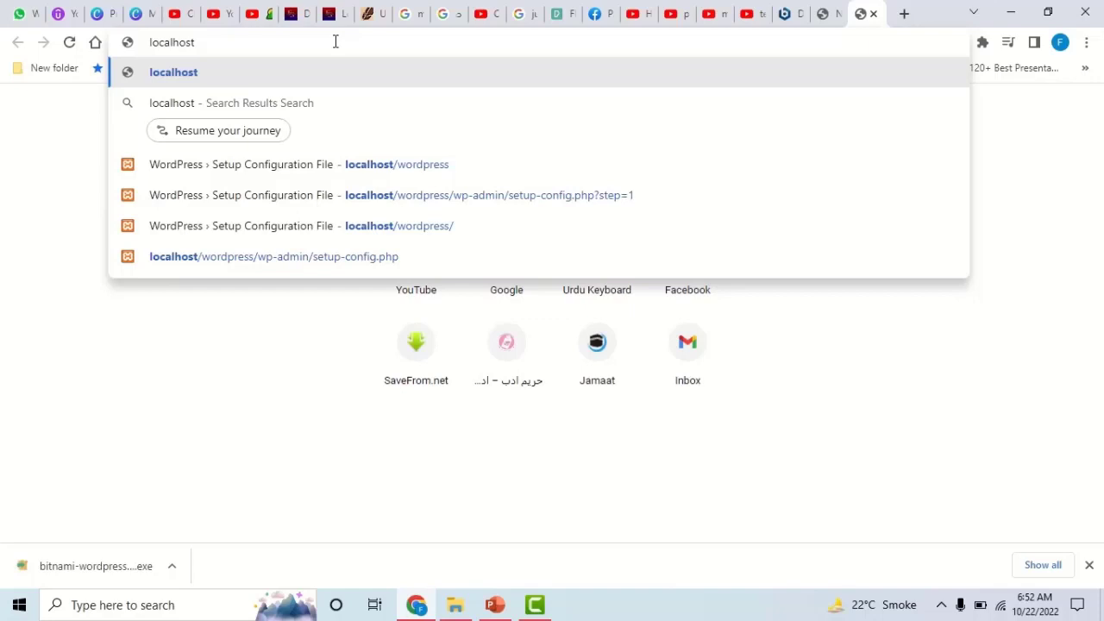
{"action": "type", "text": "/"}
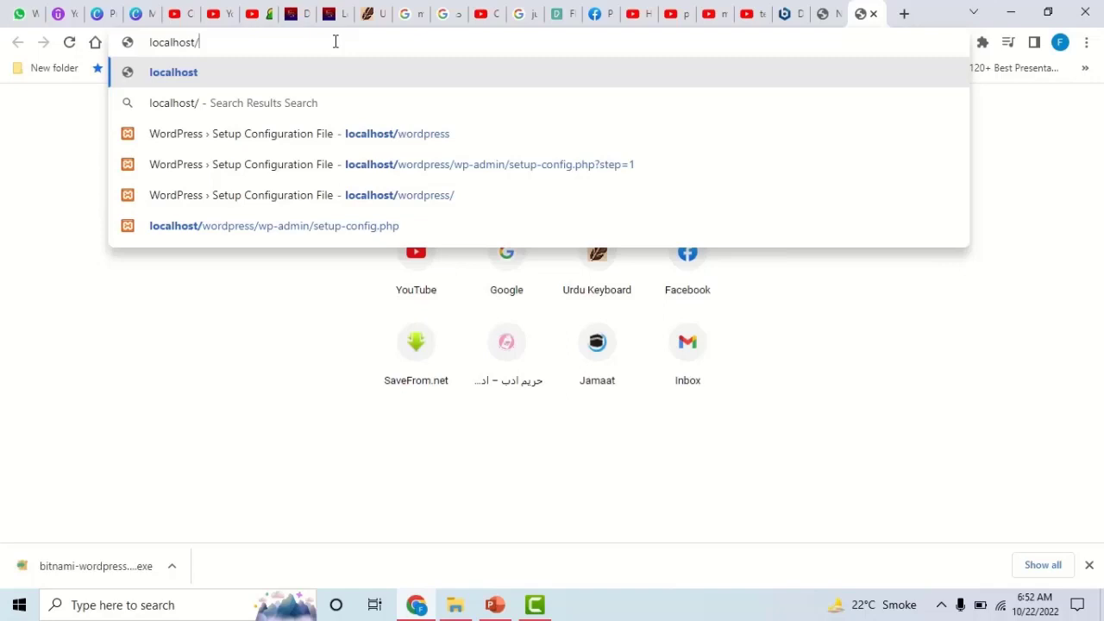
{"action": "type", "text": "wo"}
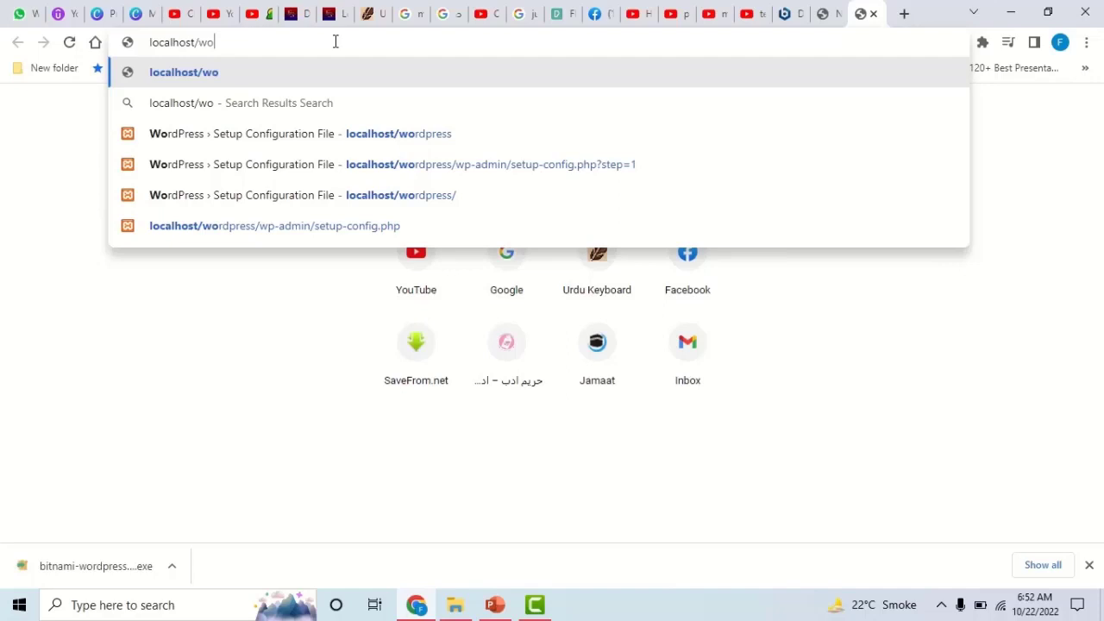
{"action": "type", "text": "r"}
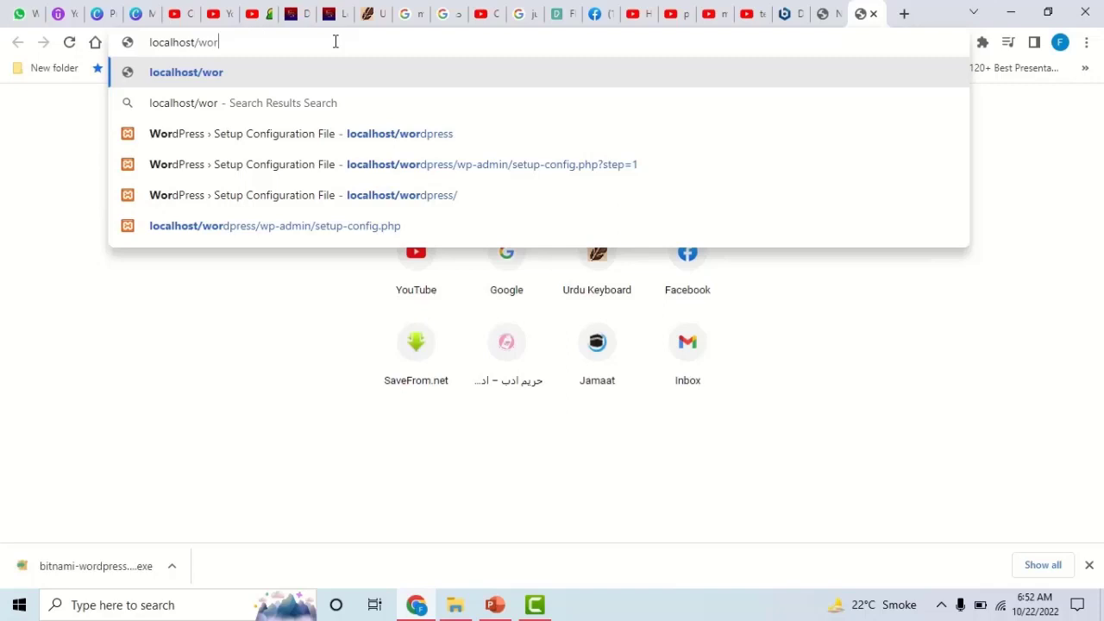
{"action": "type", "text": "d"}
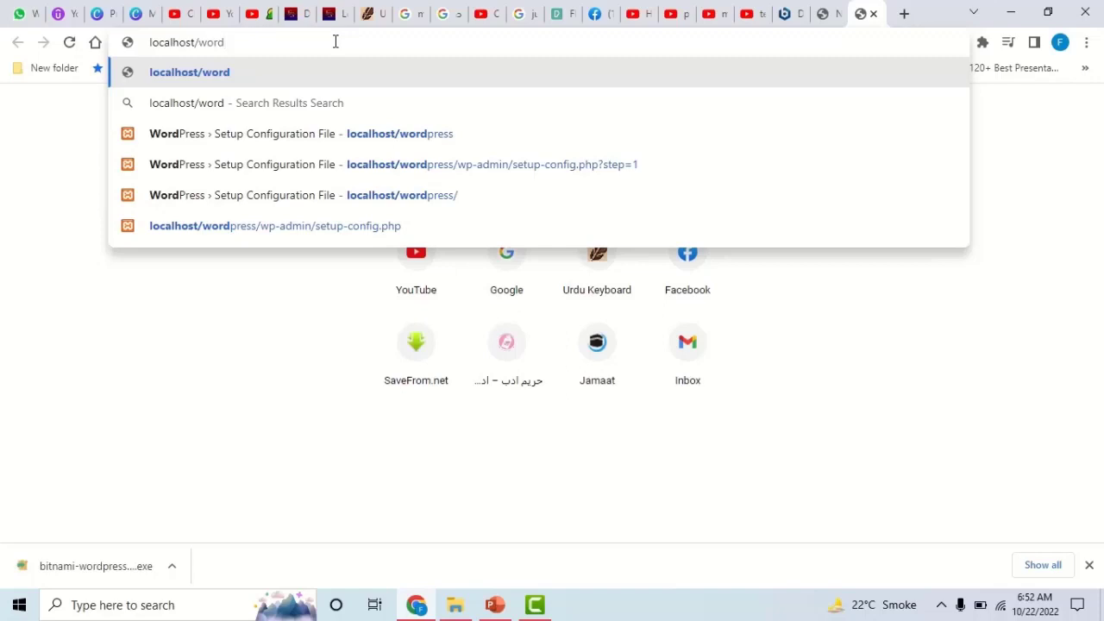
{"action": "type", "text": "p"}
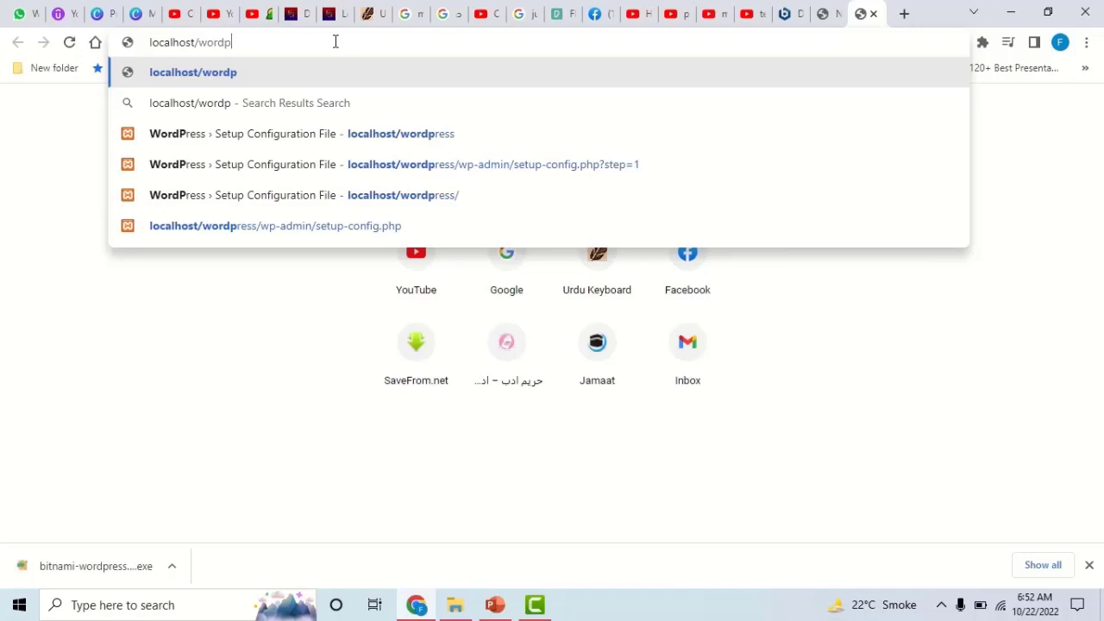
{"action": "type", "text": "r"}
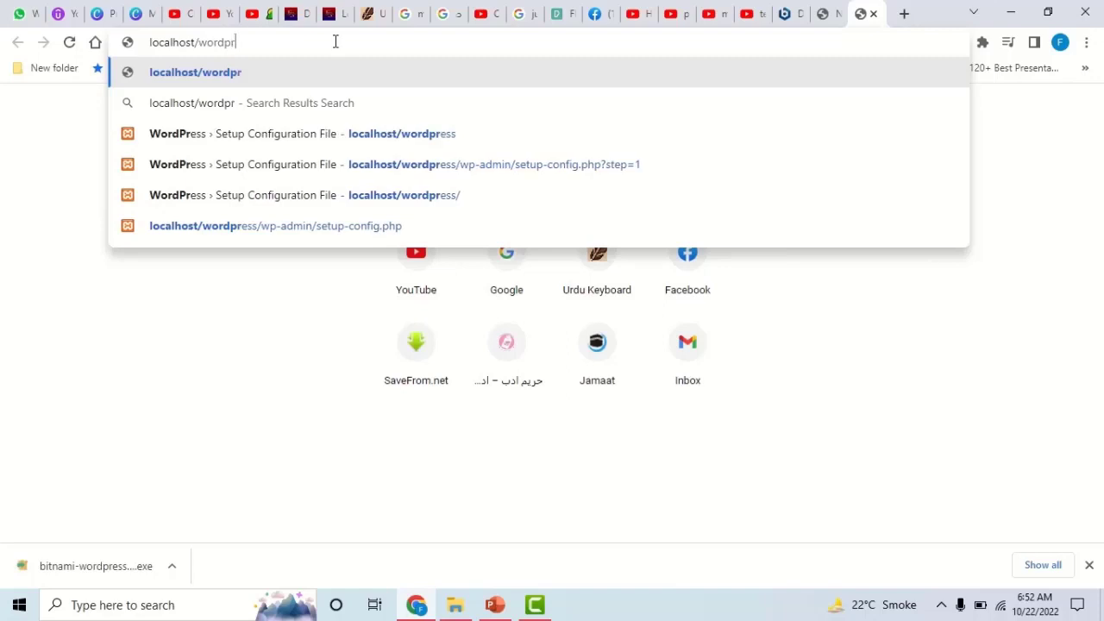
{"action": "type", "text": "e"}
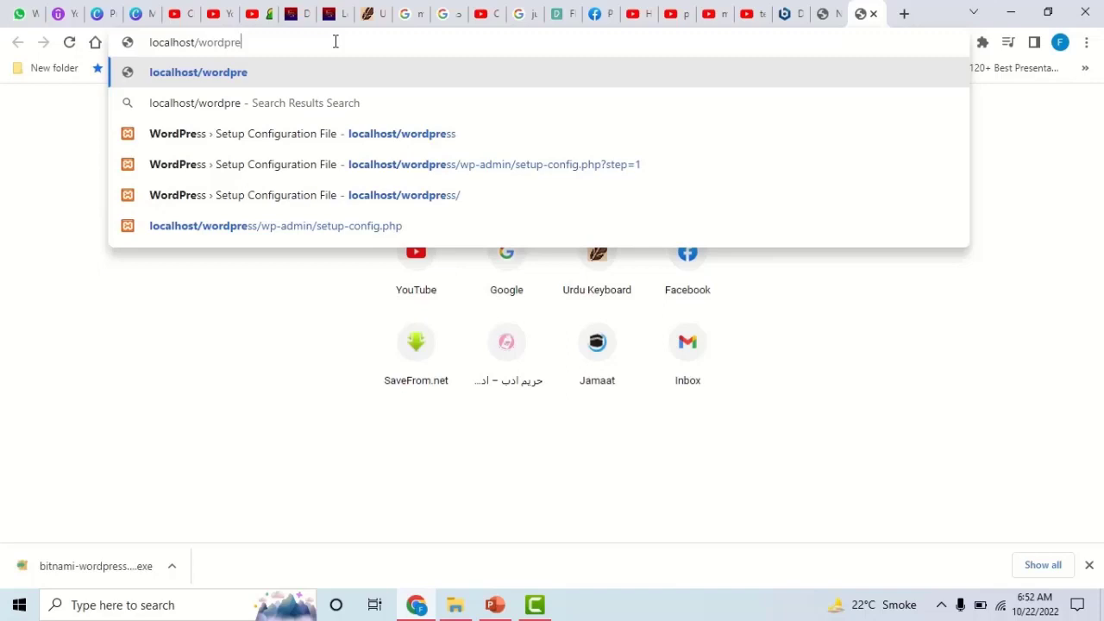
{"action": "type", "text": "s"}
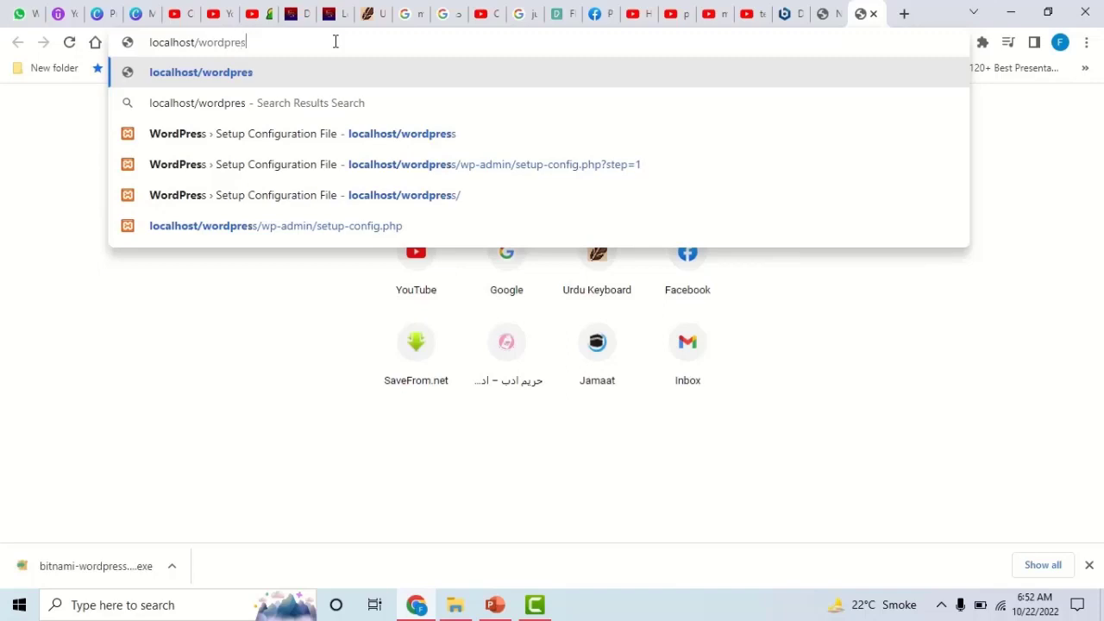
{"action": "type", "text": "s"}
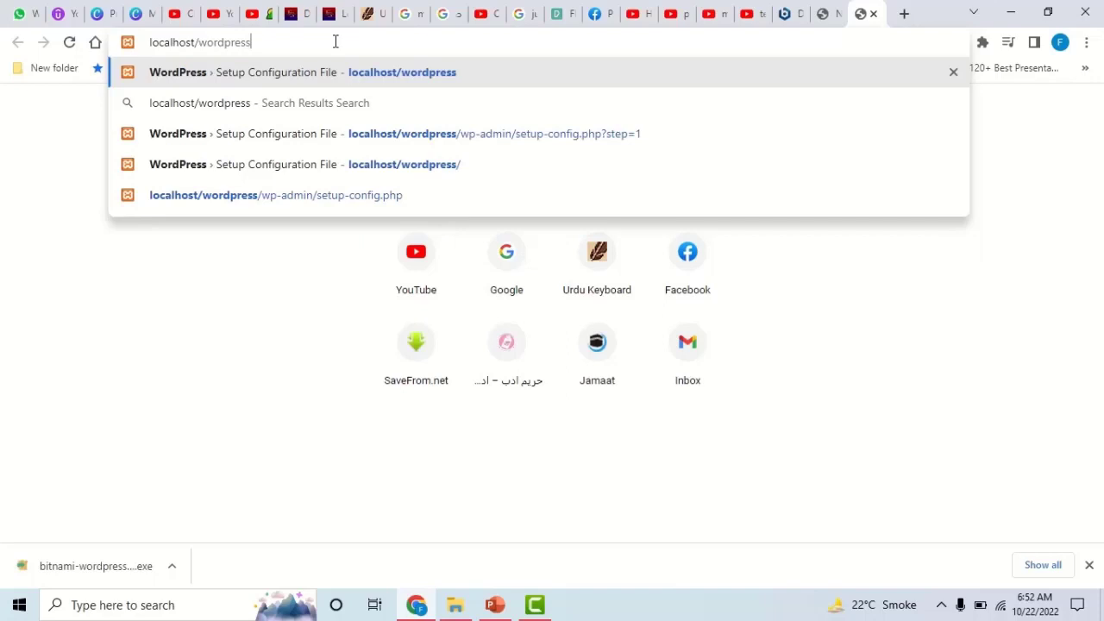
{"action": "key", "text": "Return"}
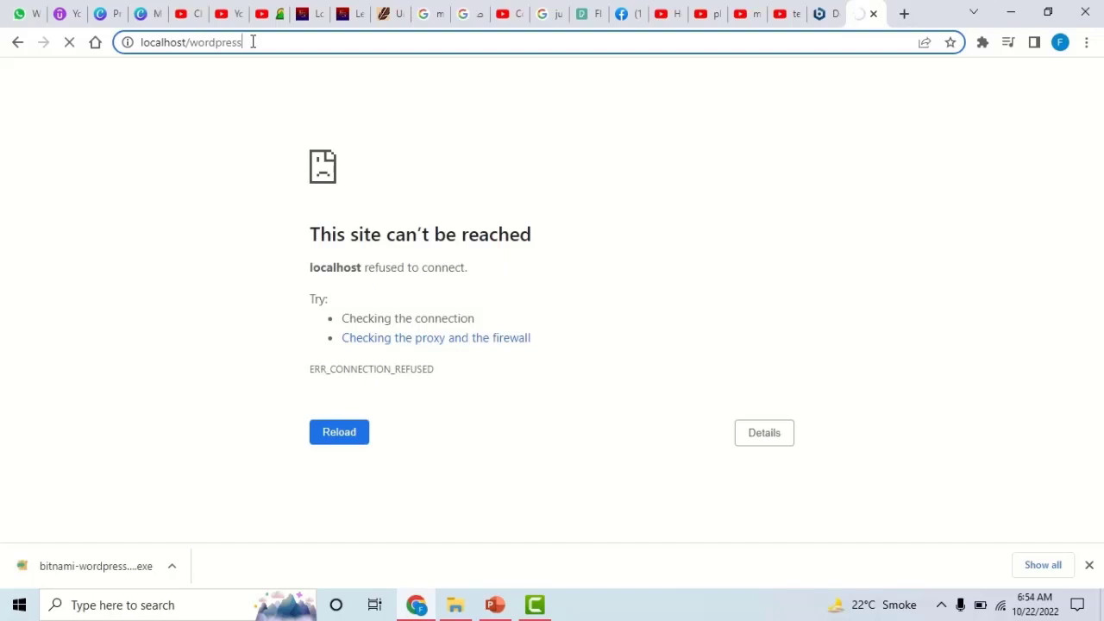
Step: Start editing the address to the localhost/wordpress login URL
{"action": "left_click", "coordinate": [255, 42]}
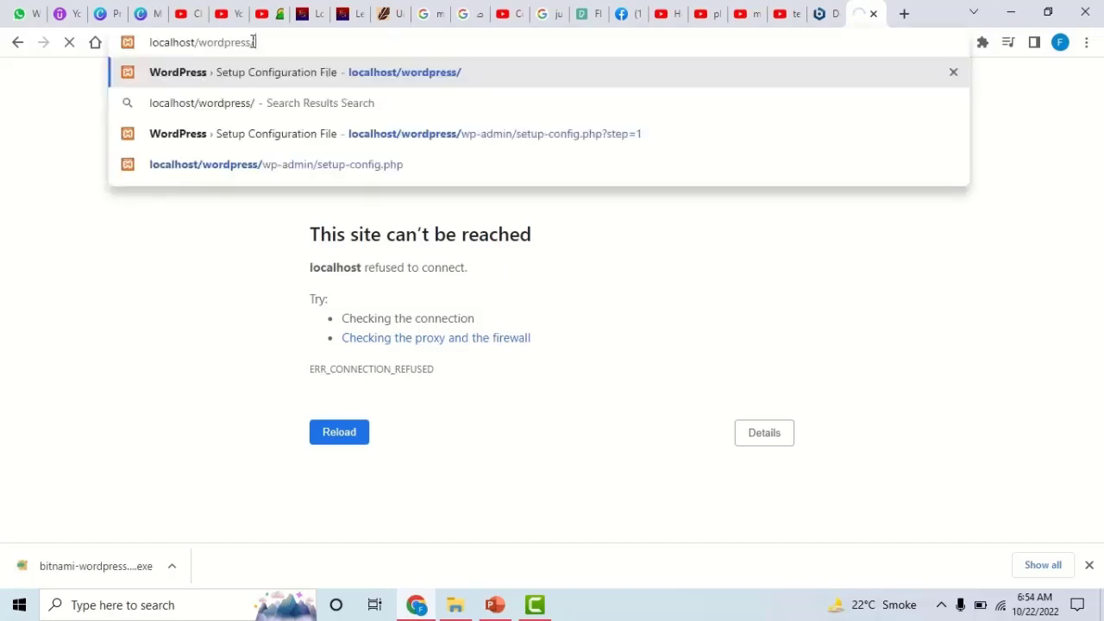
{"action": "type", "text": "l"}
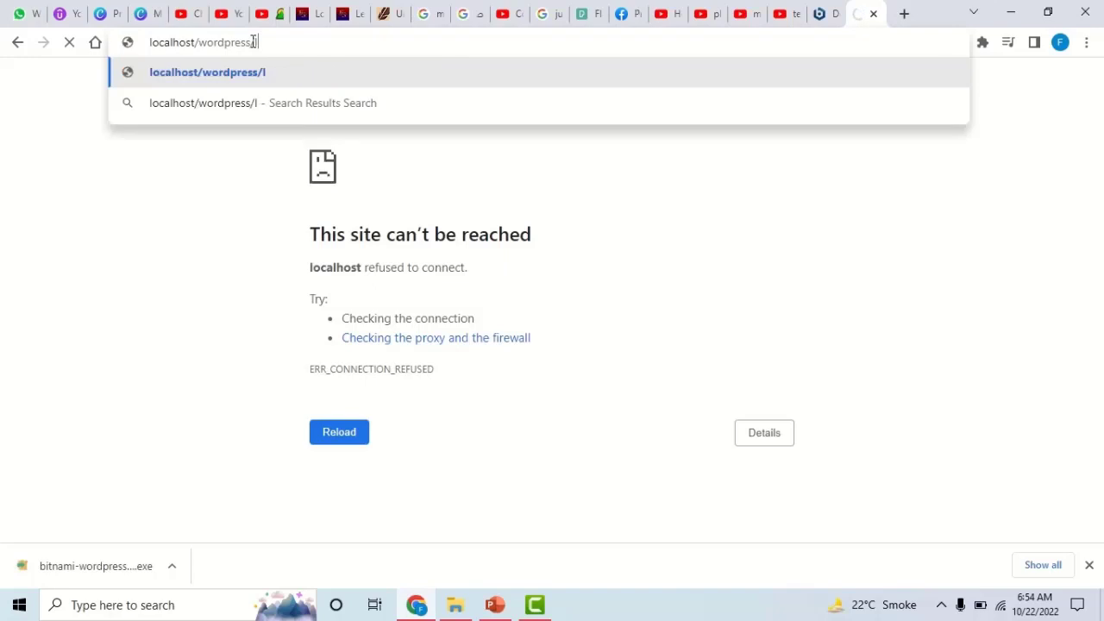
{"action": "type", "text": "o"}
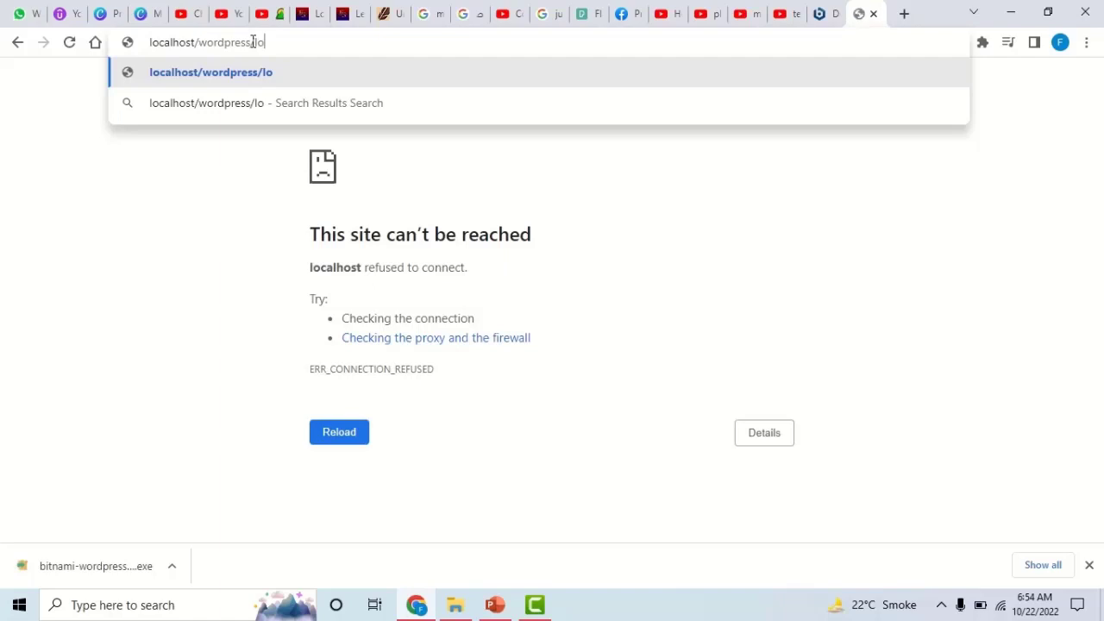
{"action": "type", "text": "g"}
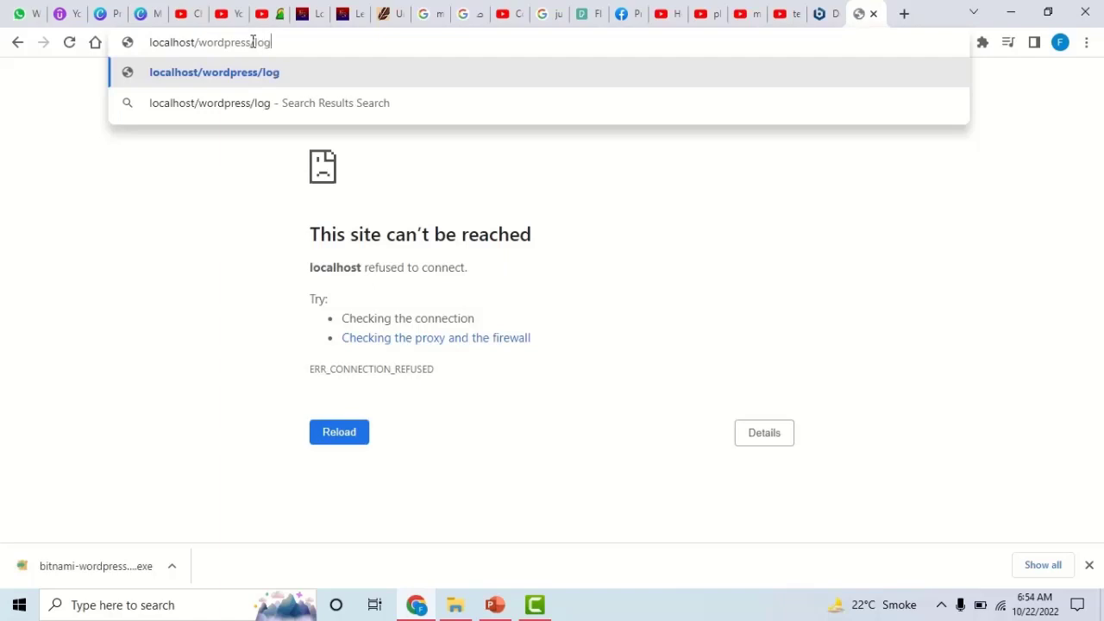
{"action": "type", "text": "i"}
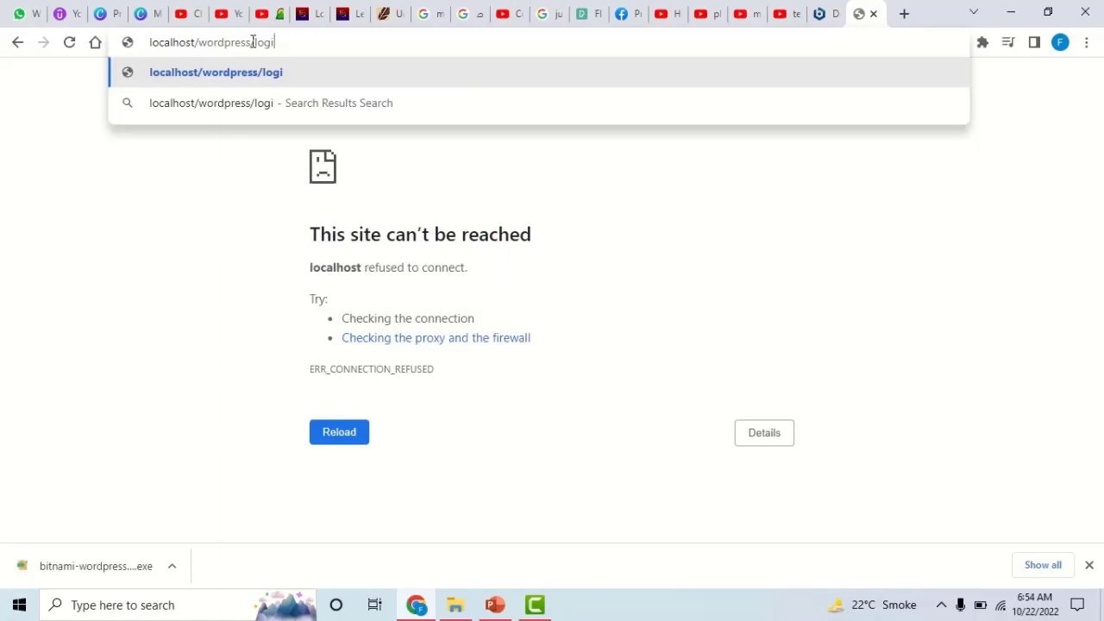
{"action": "type", "text": "n"}
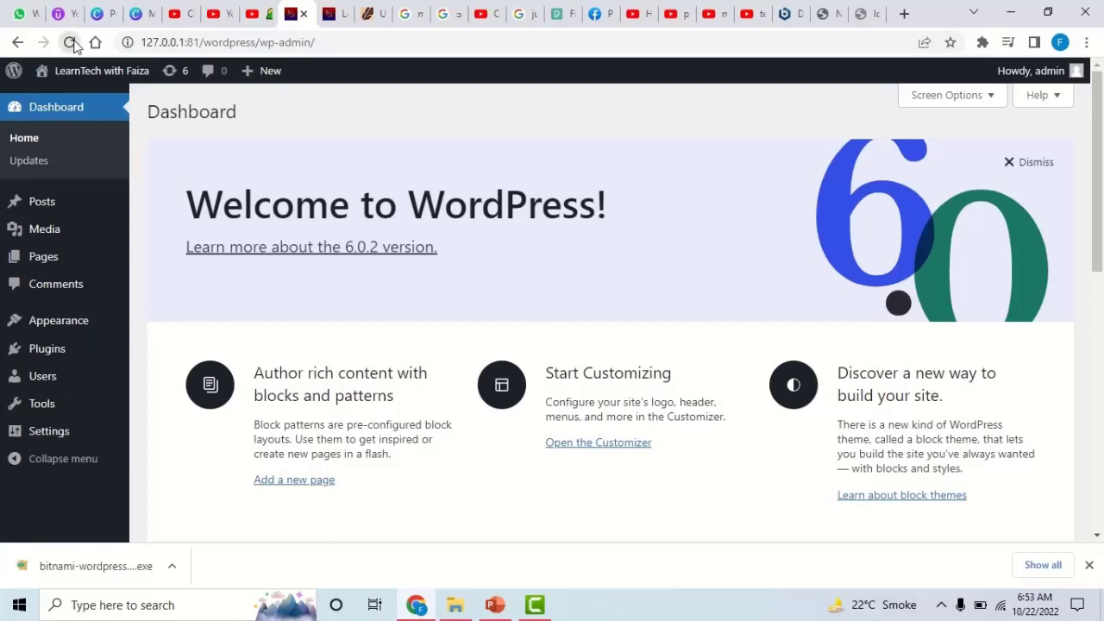
Step: Reload the WordPress dashboard page
{"action": "left_click", "coordinate": [71, 43]}
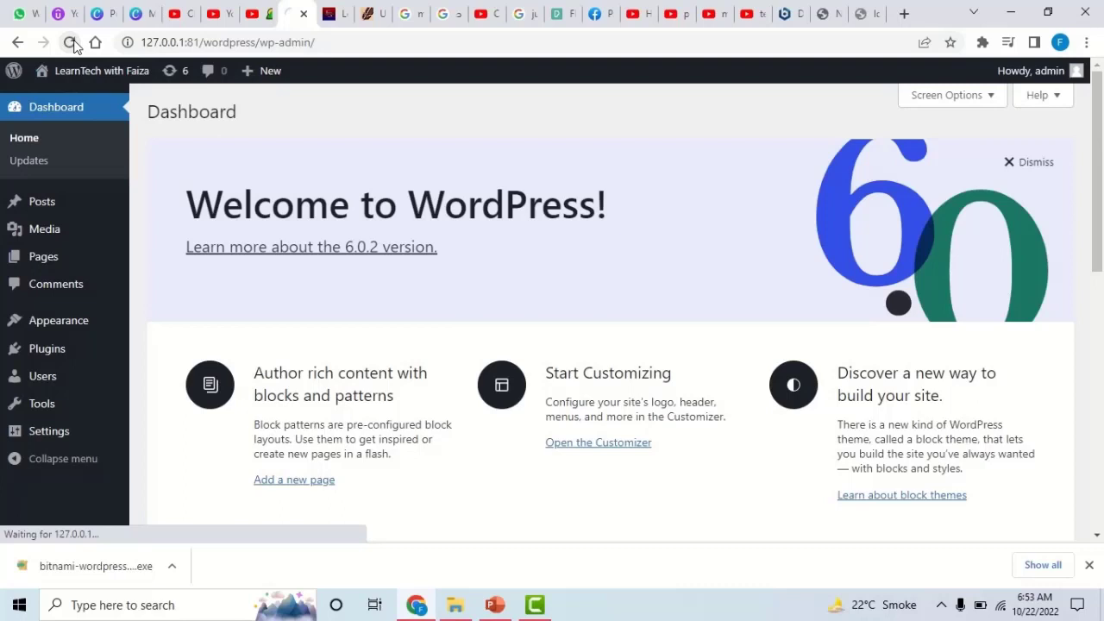
{"action": "left_click", "coordinate": [70, 42]}
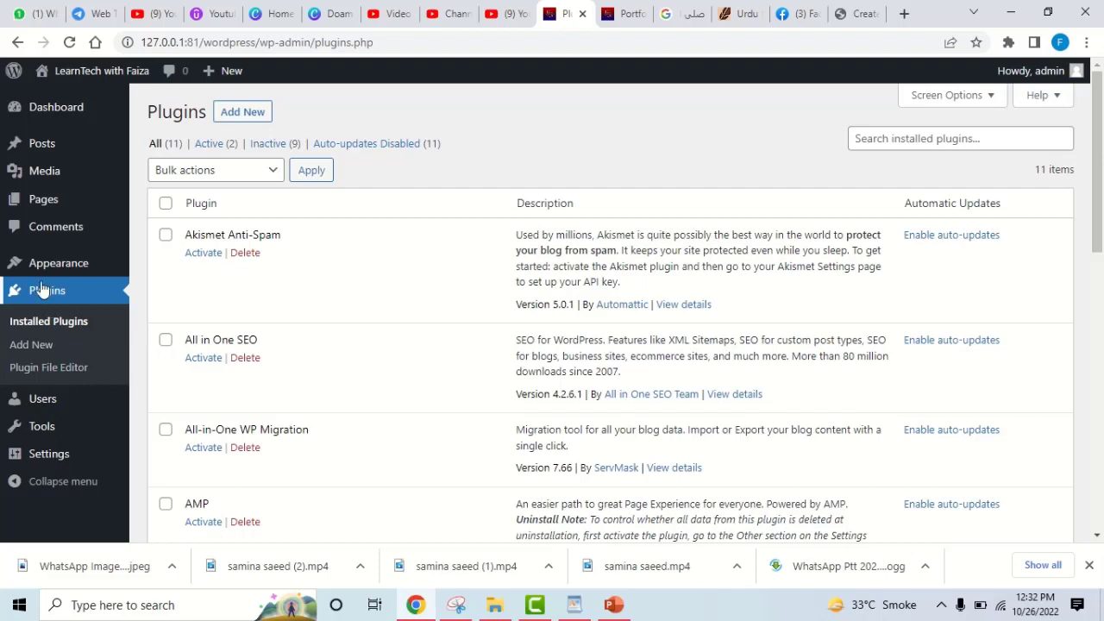
Step: Go to Appearance > Themes from the admin sidebar
{"action": "mouse_move", "coordinate": [44, 274]}
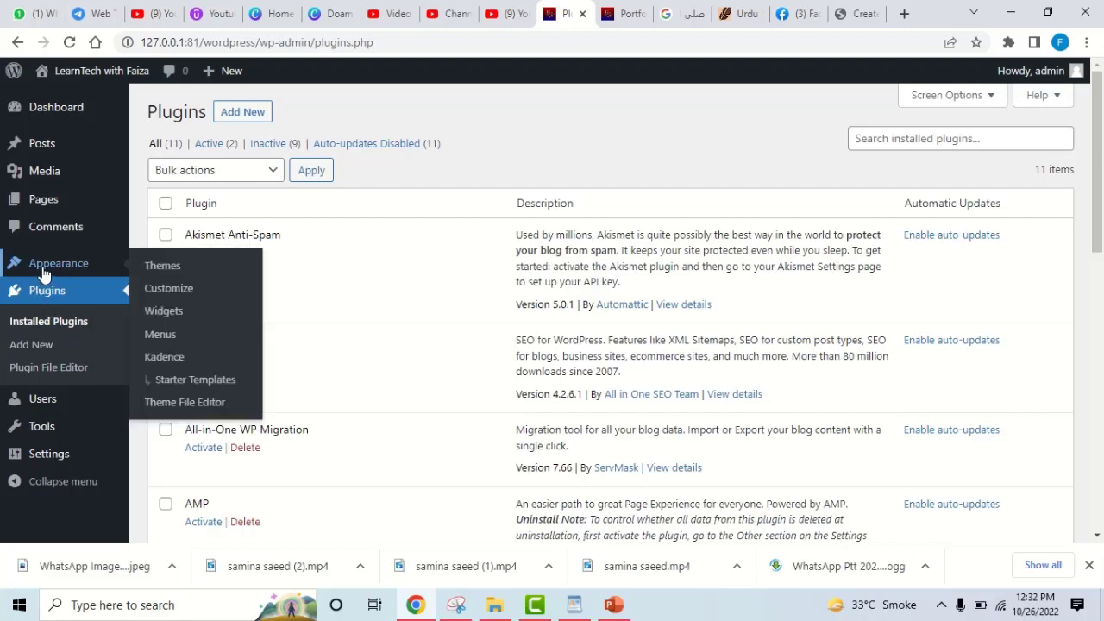
{"action": "left_click", "coordinate": [43, 274]}
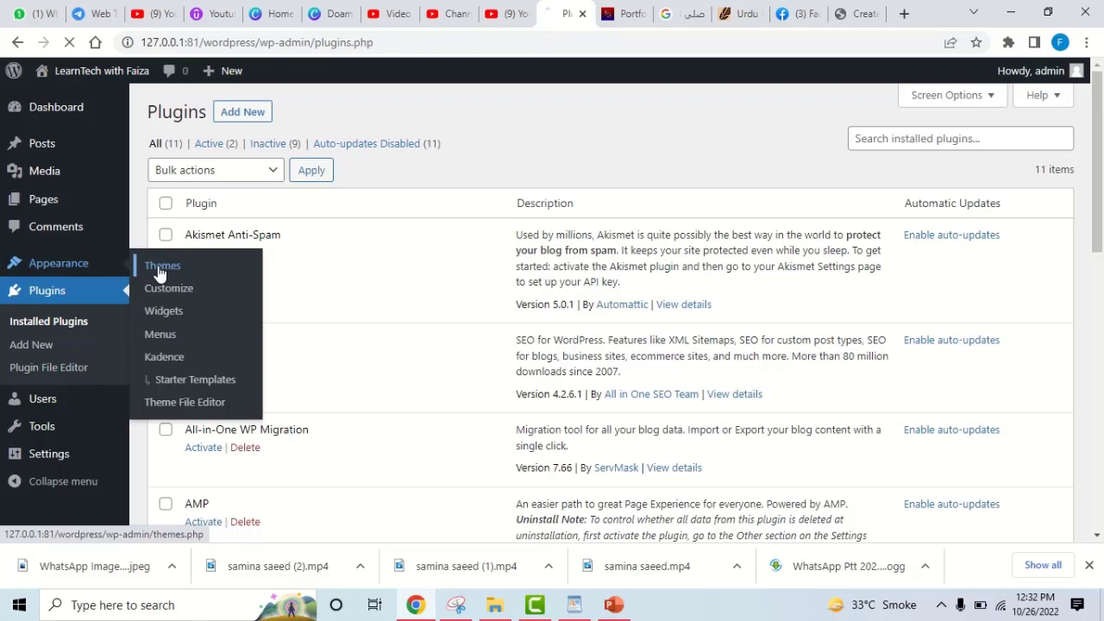
{"action": "left_click", "coordinate": [160, 273]}
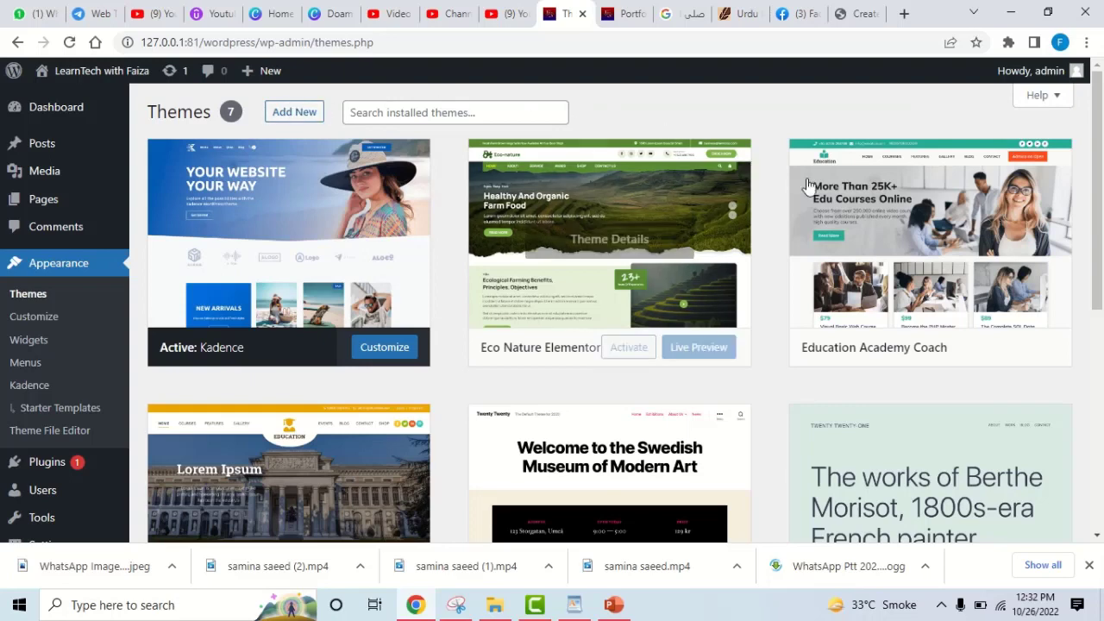
{"action": "mouse_move", "coordinate": [863, 281]}
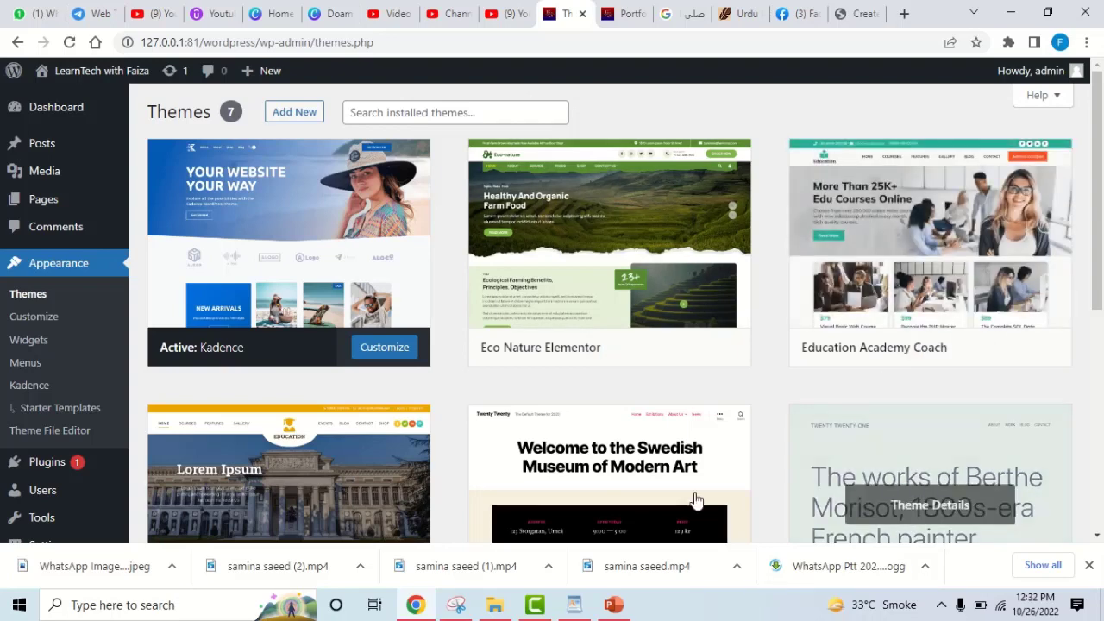
{"action": "mouse_move", "coordinate": [310, 523]}
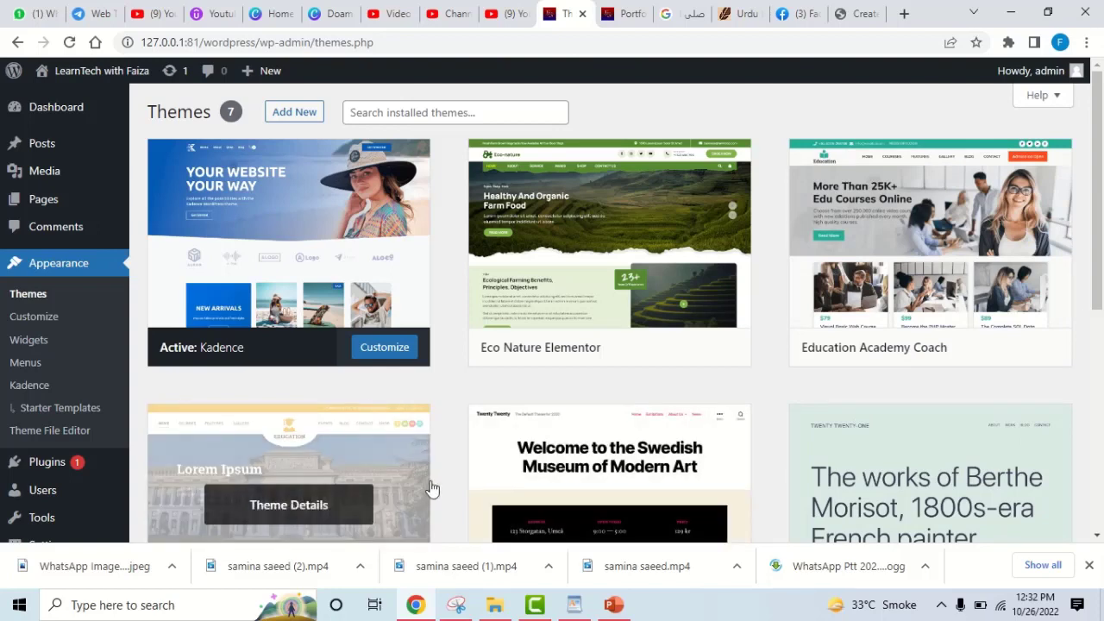
{"action": "mouse_move", "coordinate": [479, 474]}
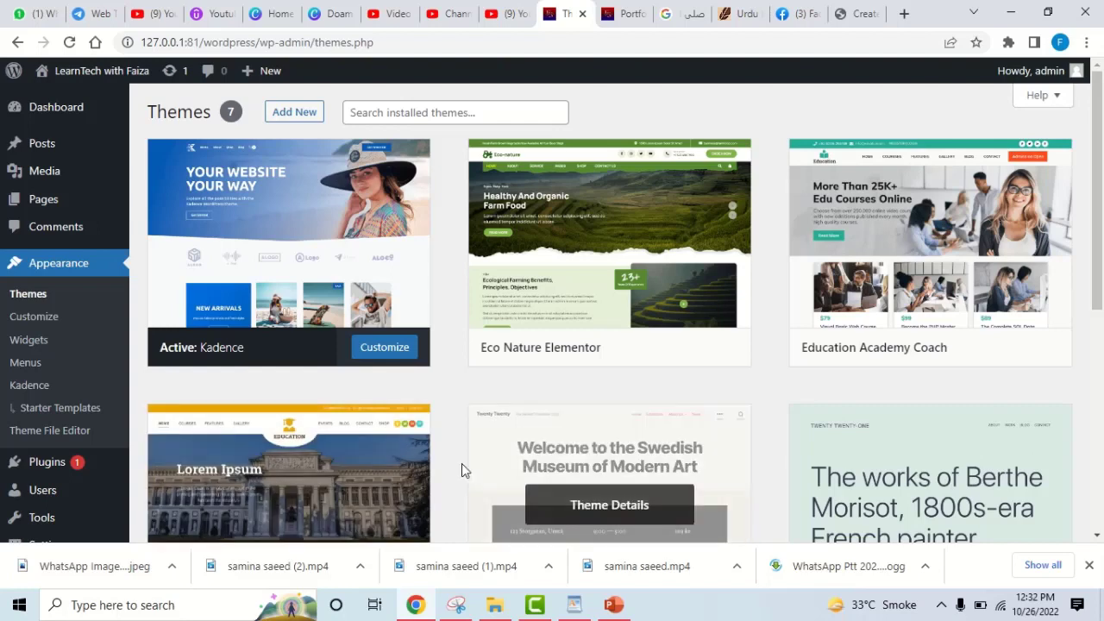
{"action": "mouse_move", "coordinate": [264, 273]}
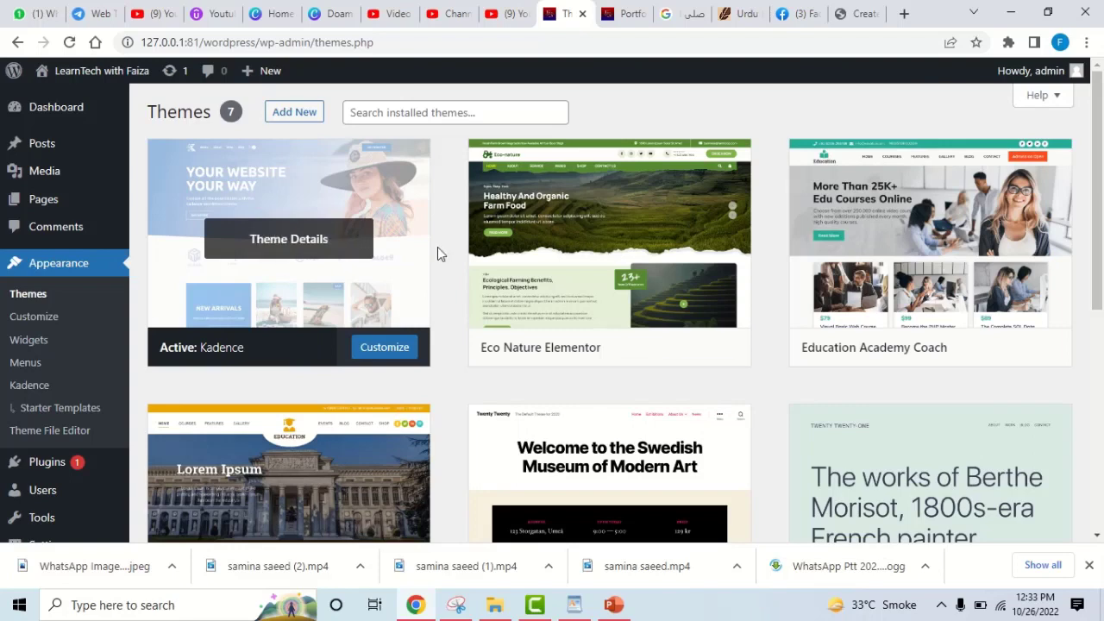
{"action": "mouse_move", "coordinate": [492, 270]}
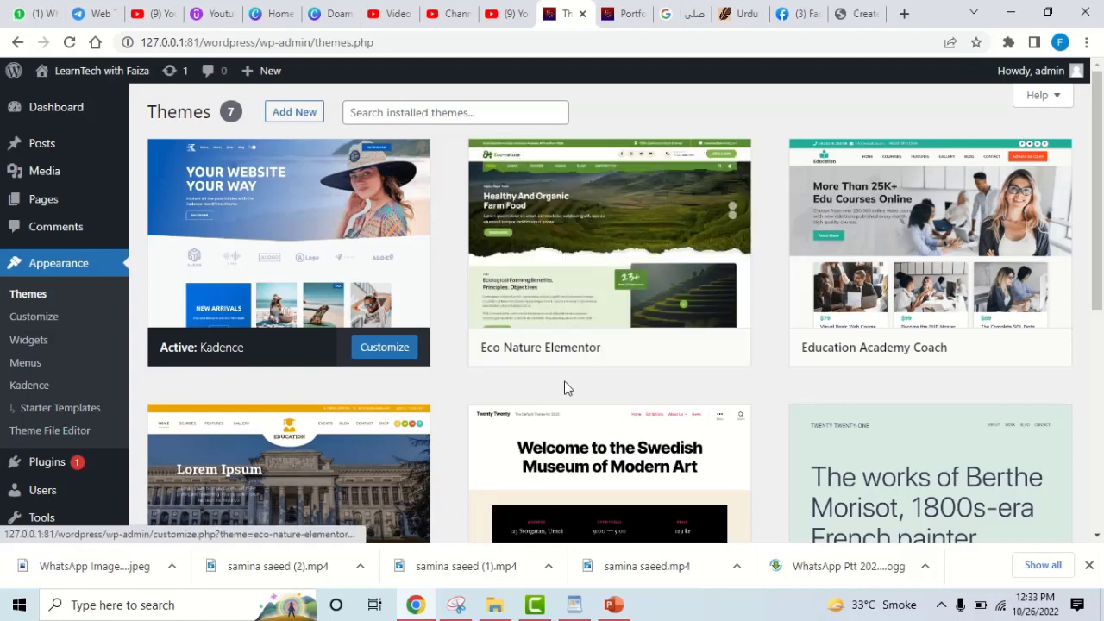
{"action": "mouse_move", "coordinate": [352, 288]}
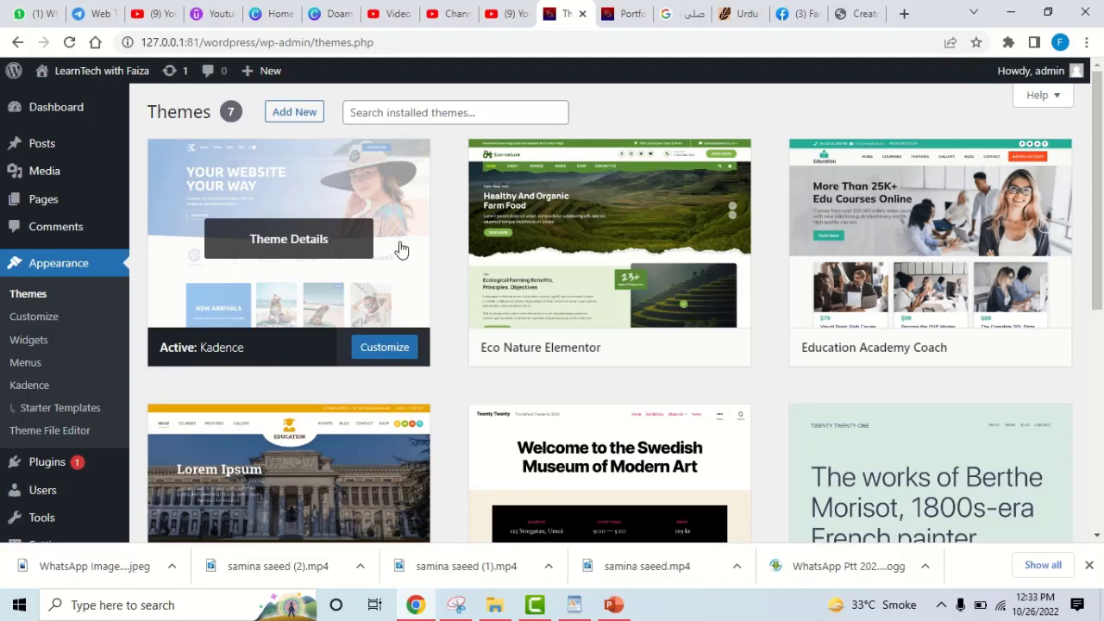
{"action": "mouse_move", "coordinate": [552, 286]}
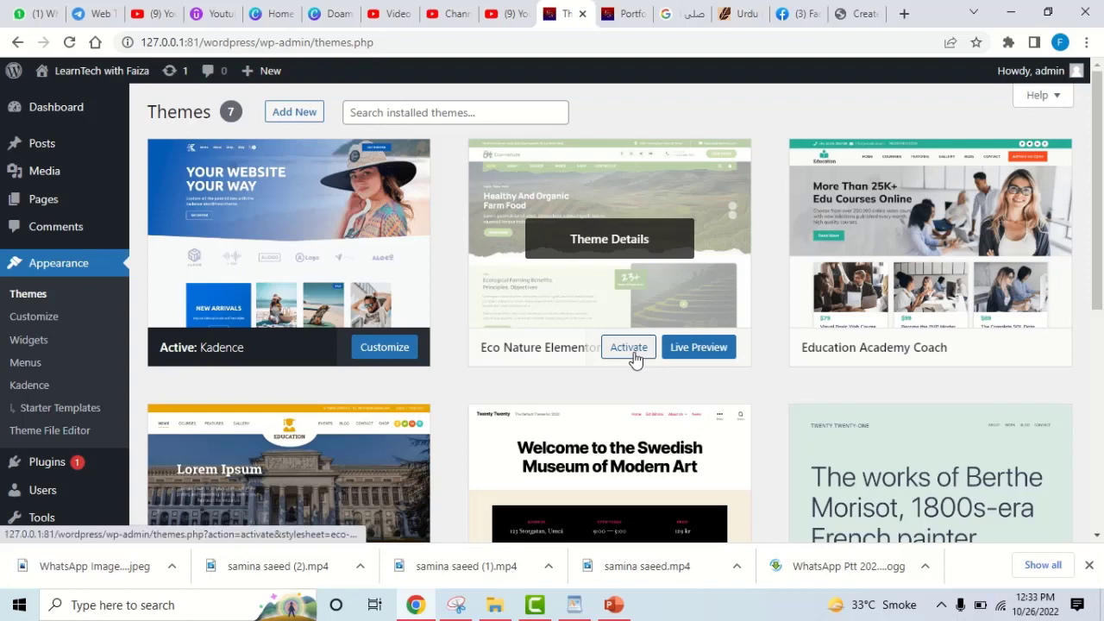
Step: Launch the Eco Nature Elementor live preview and scroll through its page
{"action": "left_click", "coordinate": [687, 357]}
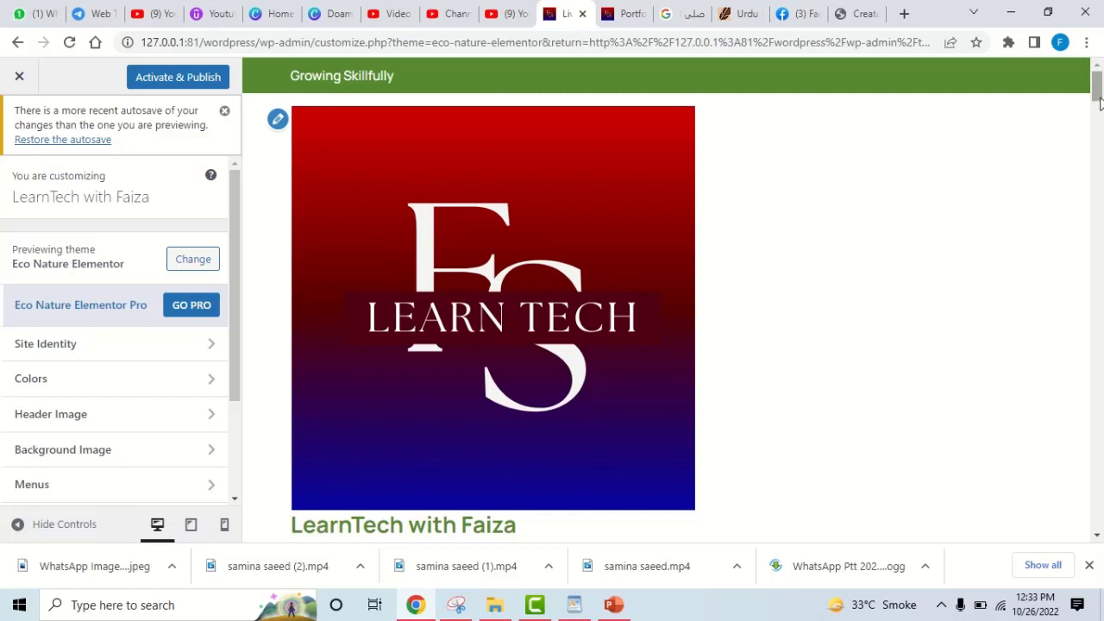
{"action": "left_click_drag", "start_coordinate": [1098, 98], "coordinate": [1101, 125]}
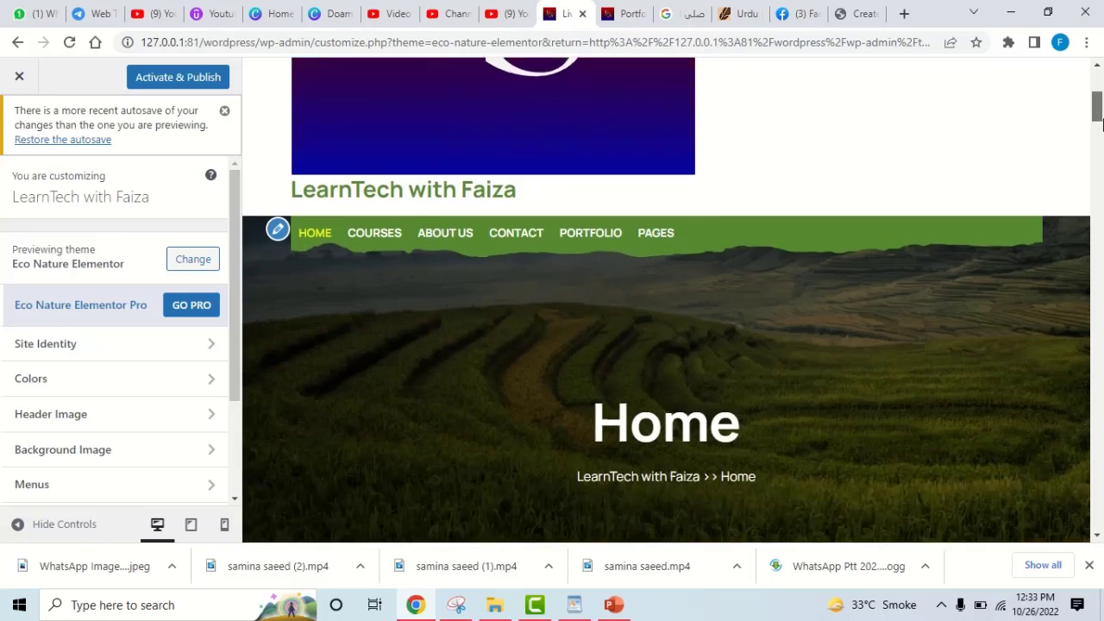
{"action": "left_click_drag", "start_coordinate": [1102, 125], "coordinate": [1102, 159]}
{"action": "left_click_drag", "start_coordinate": [1098, 163], "coordinate": [1100, 101]}
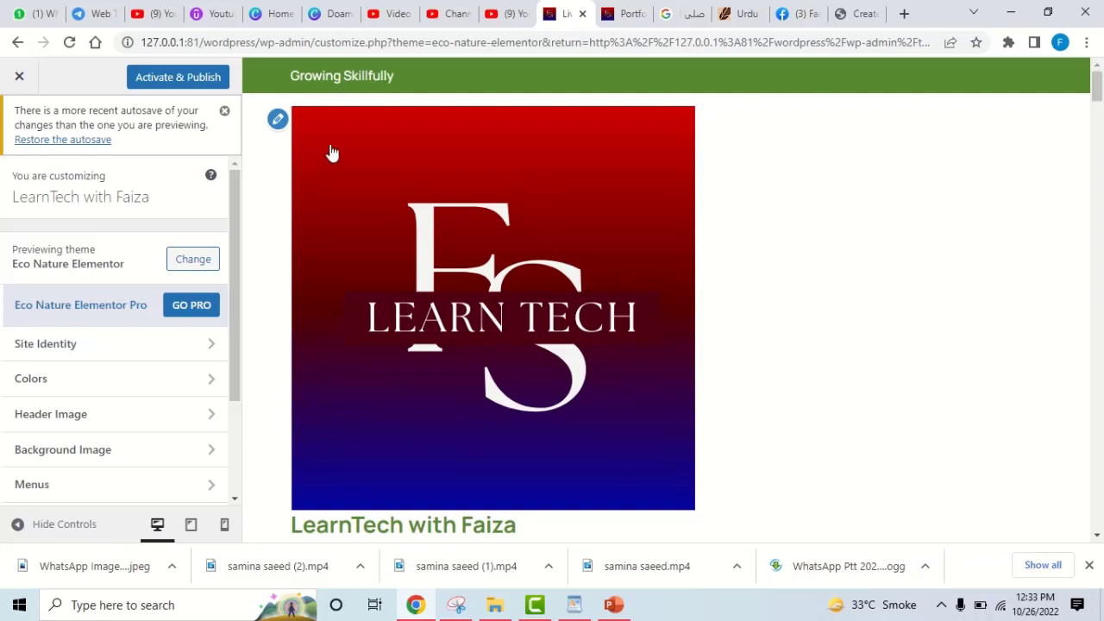
Step: Jump to the site logo settings from the edit shortcut beside the LEARN TECH logo
{"action": "left_click", "coordinate": [278, 120]}
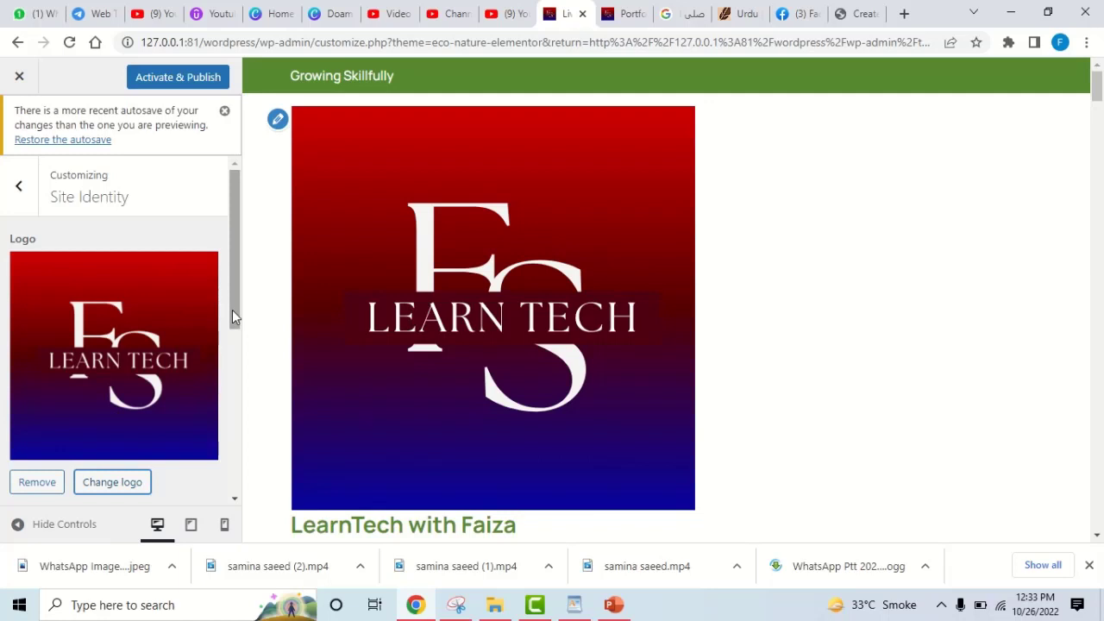
{"action": "left_click_drag", "start_coordinate": [232, 310], "coordinate": [268, 287]}
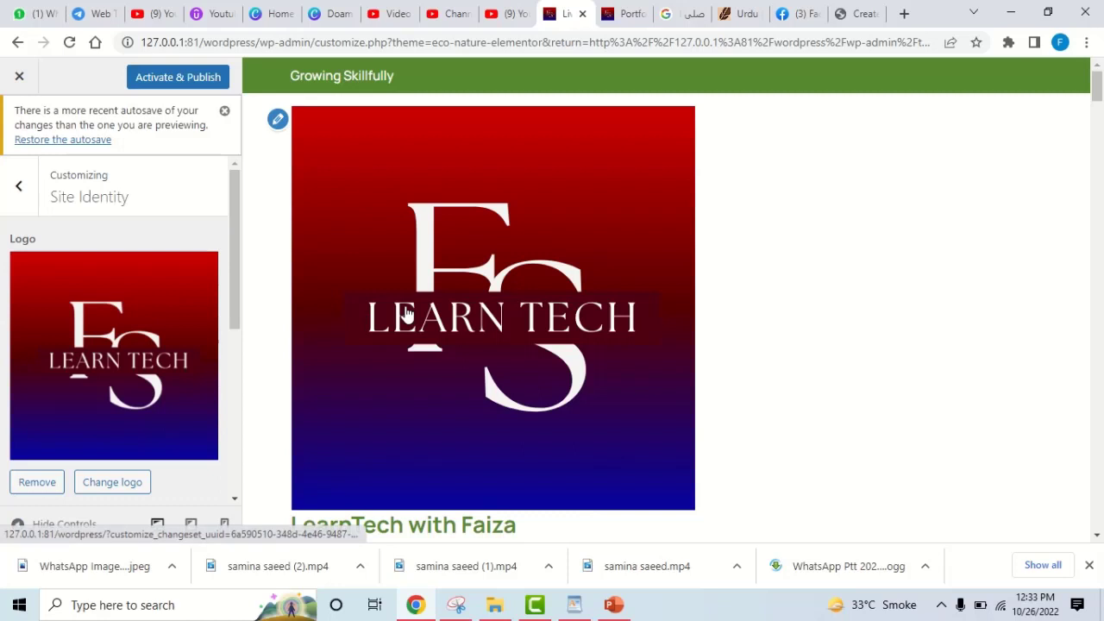
{"action": "left_click", "coordinate": [405, 313]}
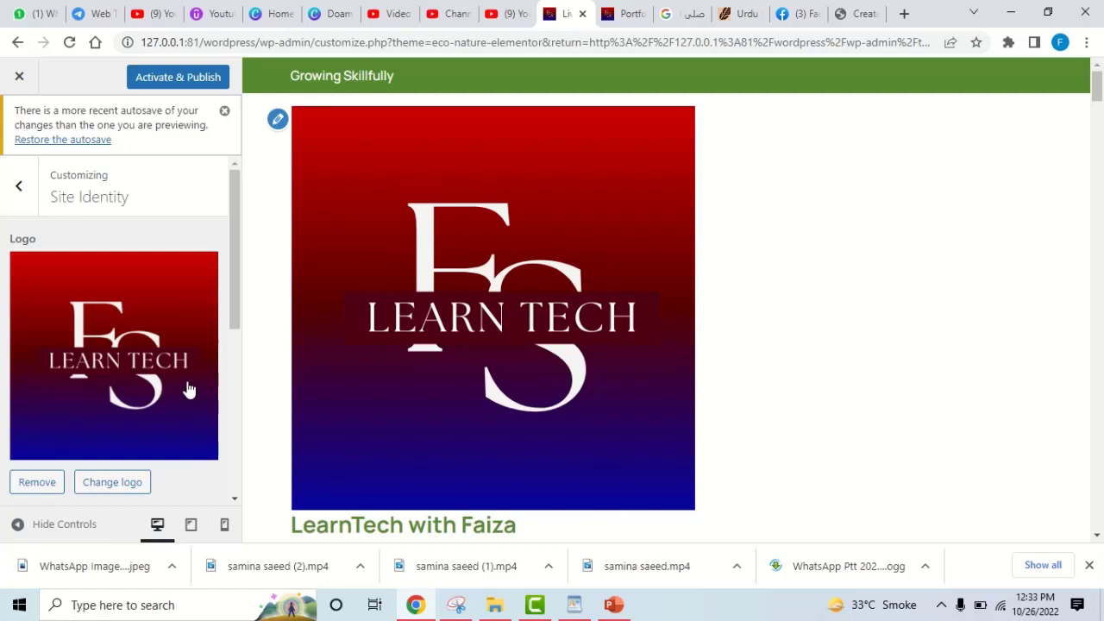
Step: Scroll Site Identity, remove the site icon, and reopen the logo settings from the preview
{"action": "scroll", "coordinate": [188, 390], "scroll_direction": "down", "scroll_amount": 1}
{"action": "scroll", "coordinate": [189, 390], "scroll_direction": "down", "scroll_amount": 1}
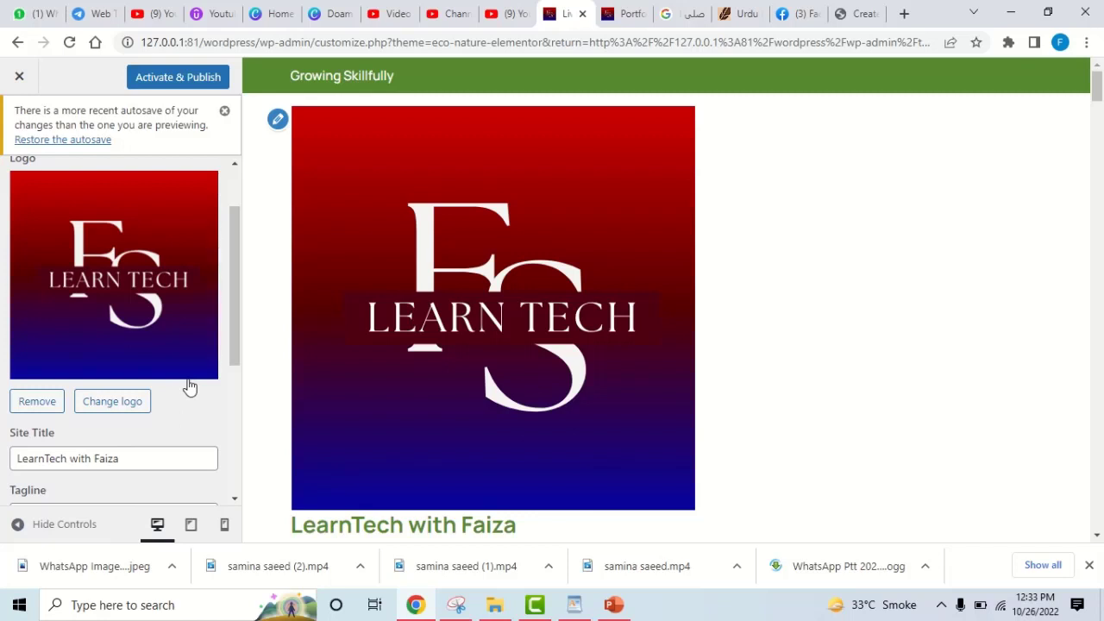
{"action": "scroll", "coordinate": [189, 388], "scroll_direction": "down", "scroll_amount": 2}
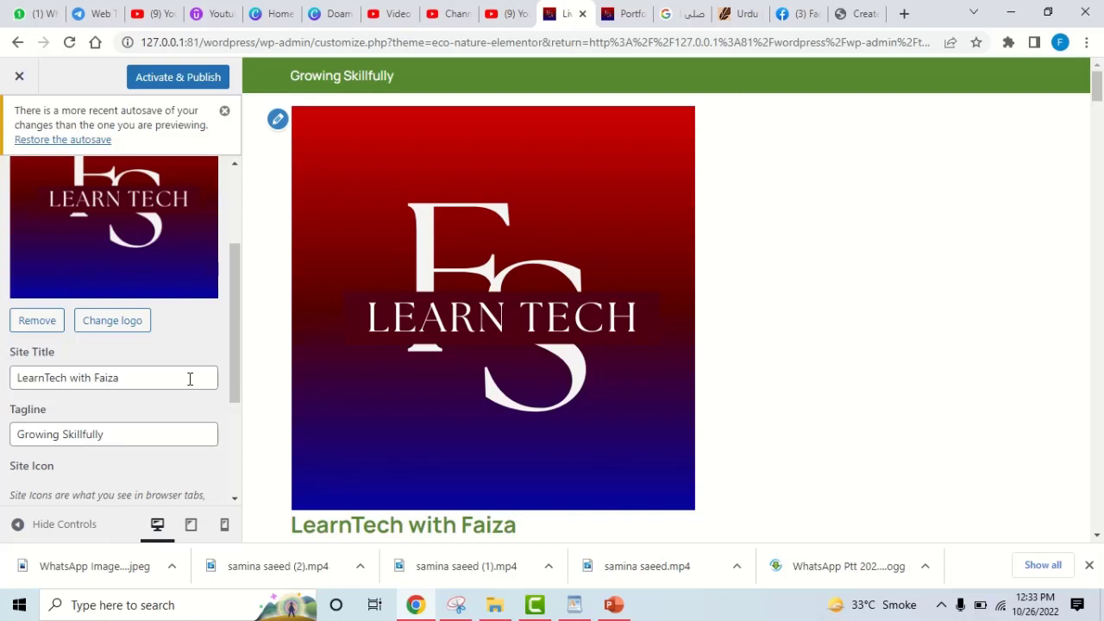
{"action": "scroll", "coordinate": [190, 379], "scroll_direction": "down", "scroll_amount": 2}
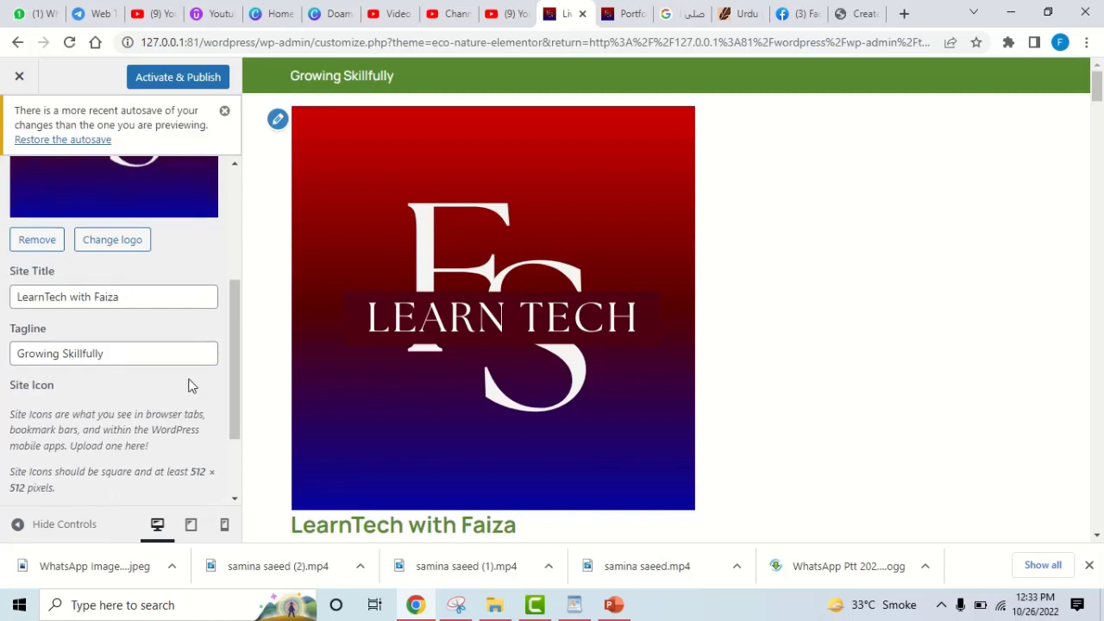
{"action": "scroll", "coordinate": [189, 385], "scroll_direction": "down", "scroll_amount": 1}
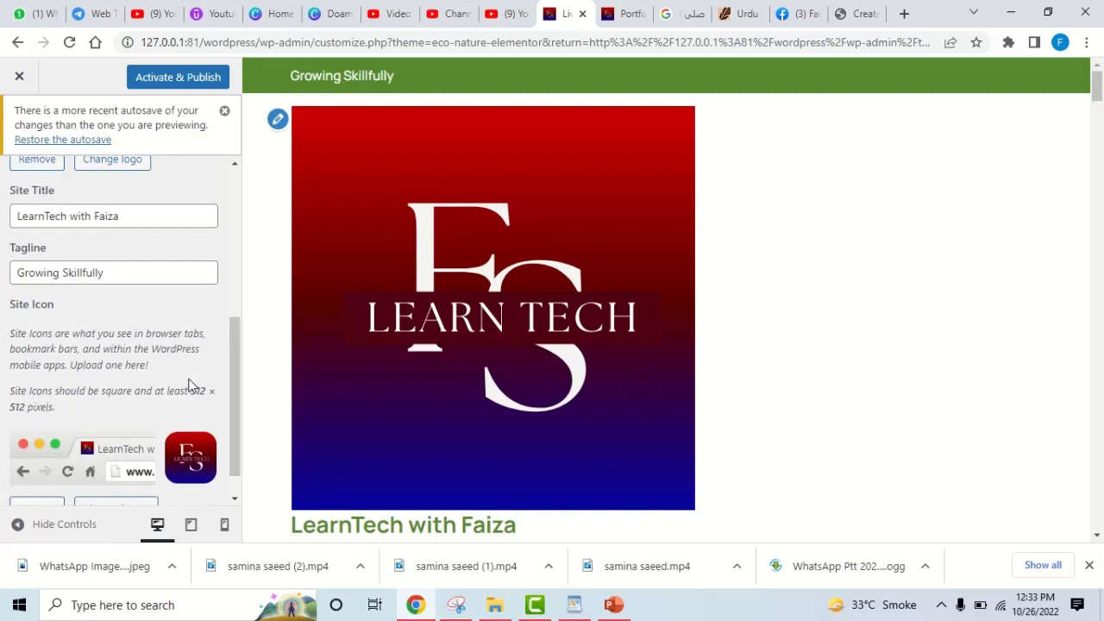
{"action": "scroll", "coordinate": [190, 385], "scroll_direction": "down", "scroll_amount": 1}
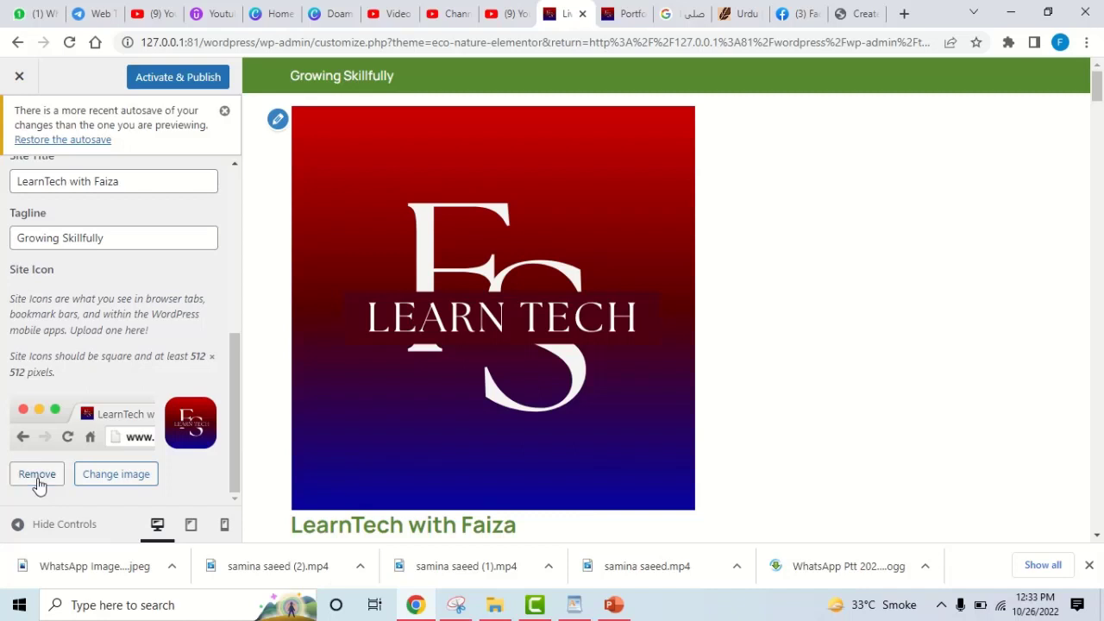
{"action": "left_click", "coordinate": [37, 475]}
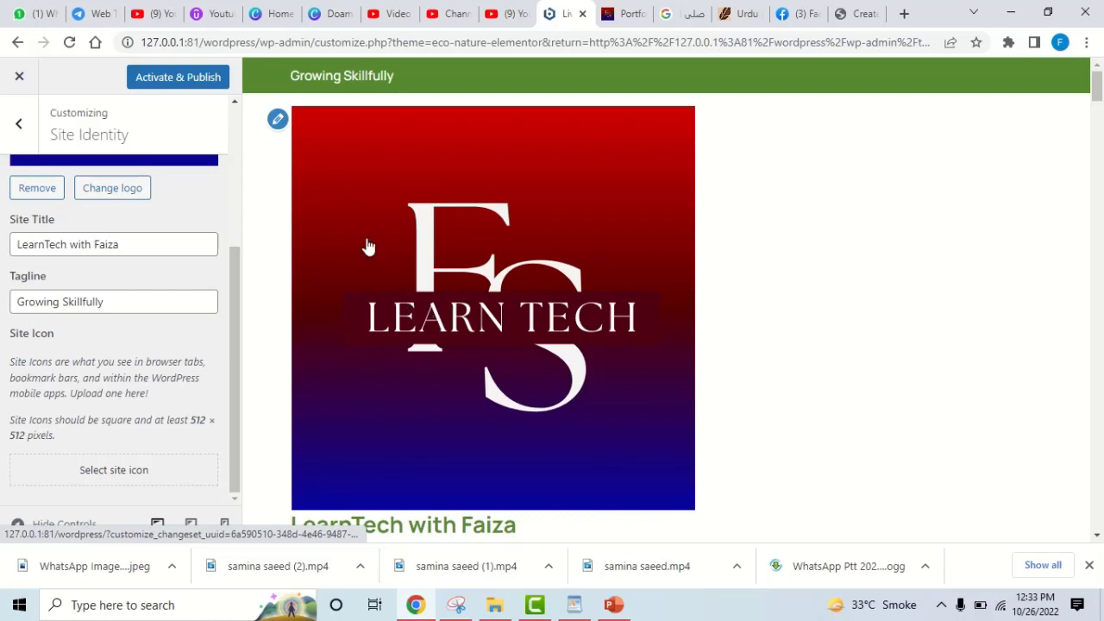
{"action": "left_click", "coordinate": [276, 123]}
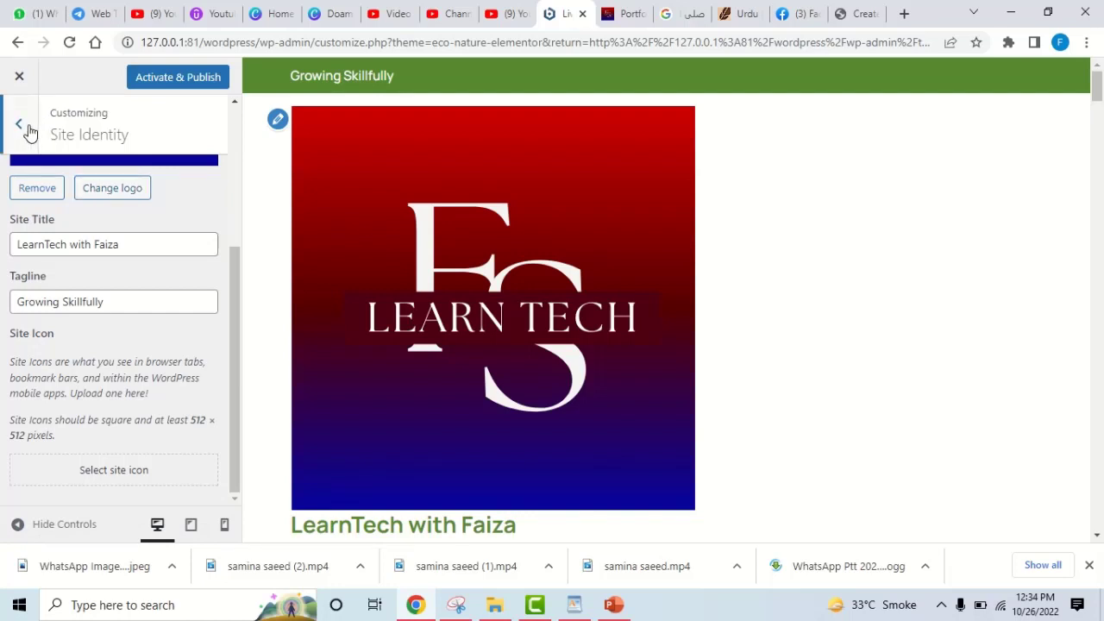
Step: Return to the main Customizer menu, then navigate back out of the Customizer
{"action": "left_click", "coordinate": [20, 125]}
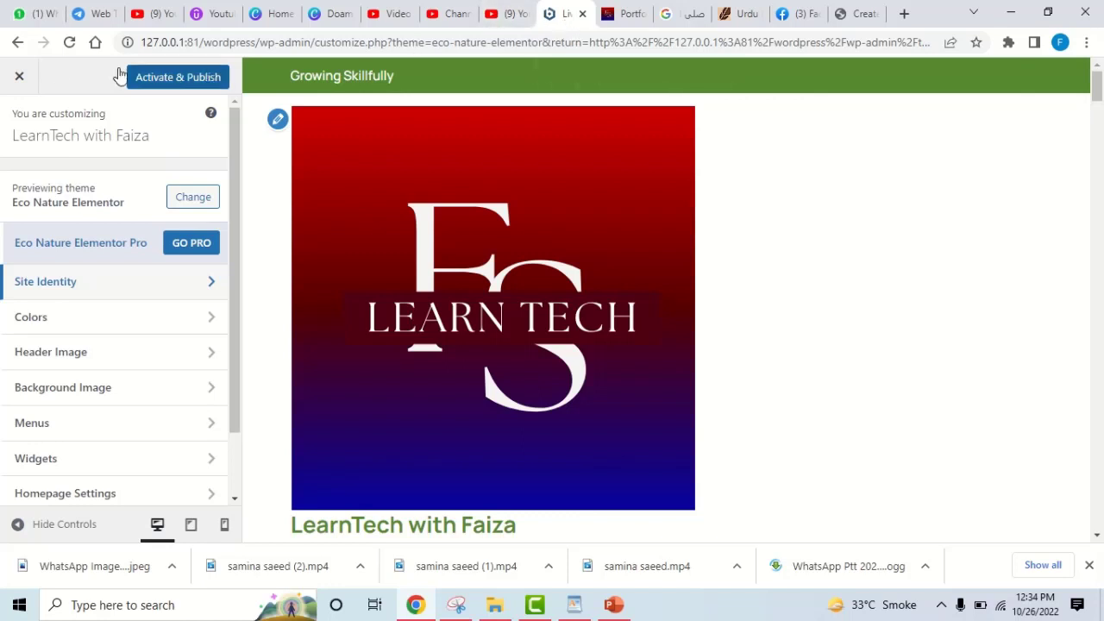
{"action": "left_click", "coordinate": [17, 42]}
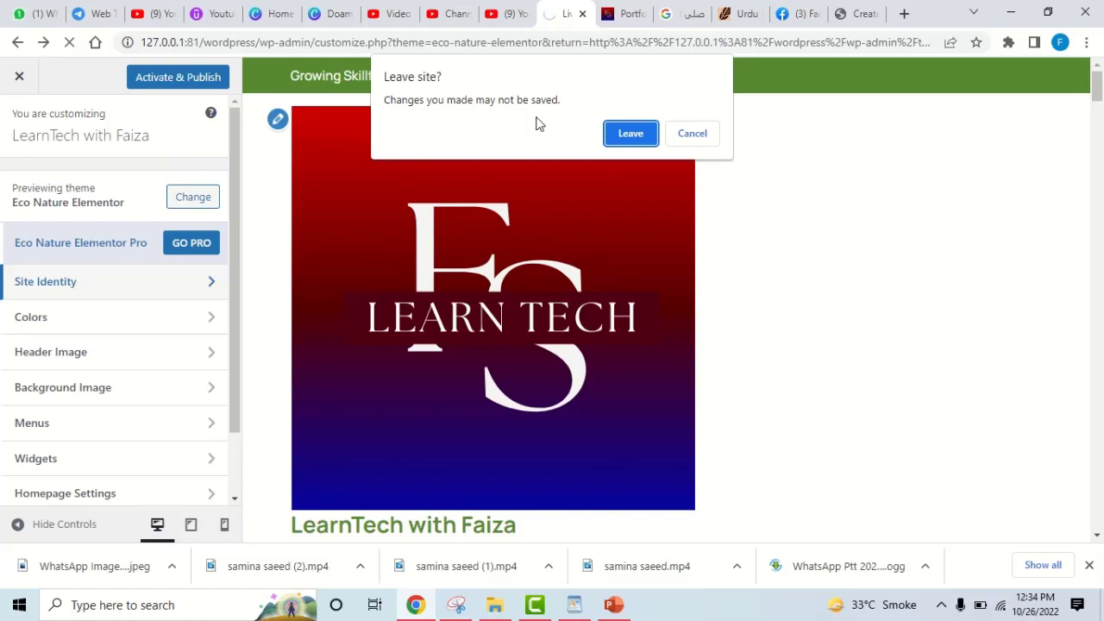
Step: Confirm leaving the Customizer without saving changes
{"action": "left_click", "coordinate": [630, 133]}
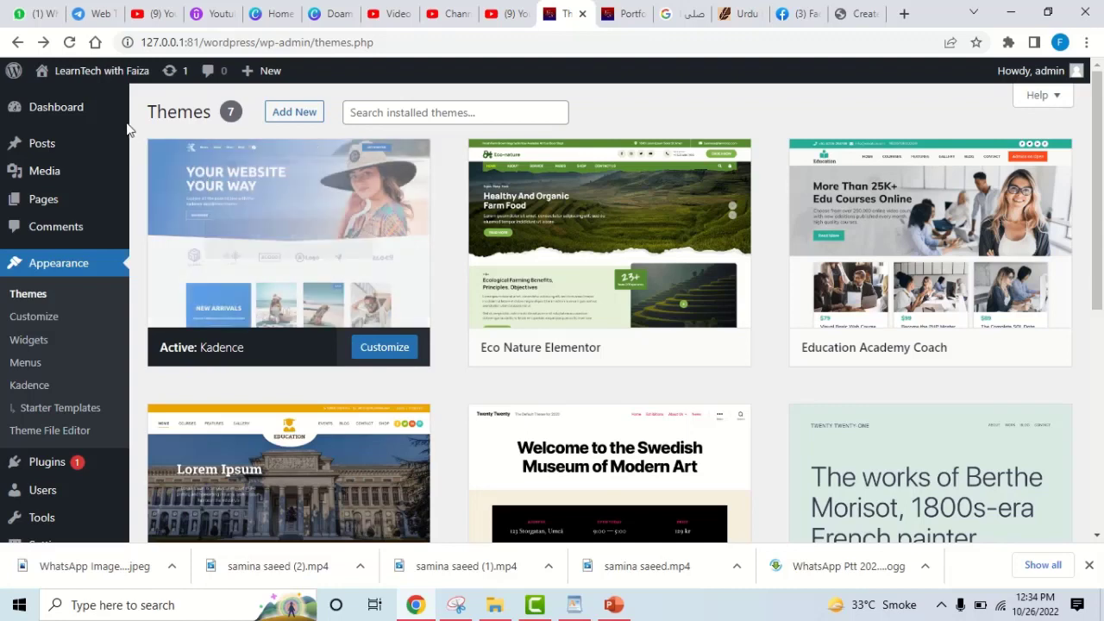
{"action": "mouse_move", "coordinate": [107, 86]}
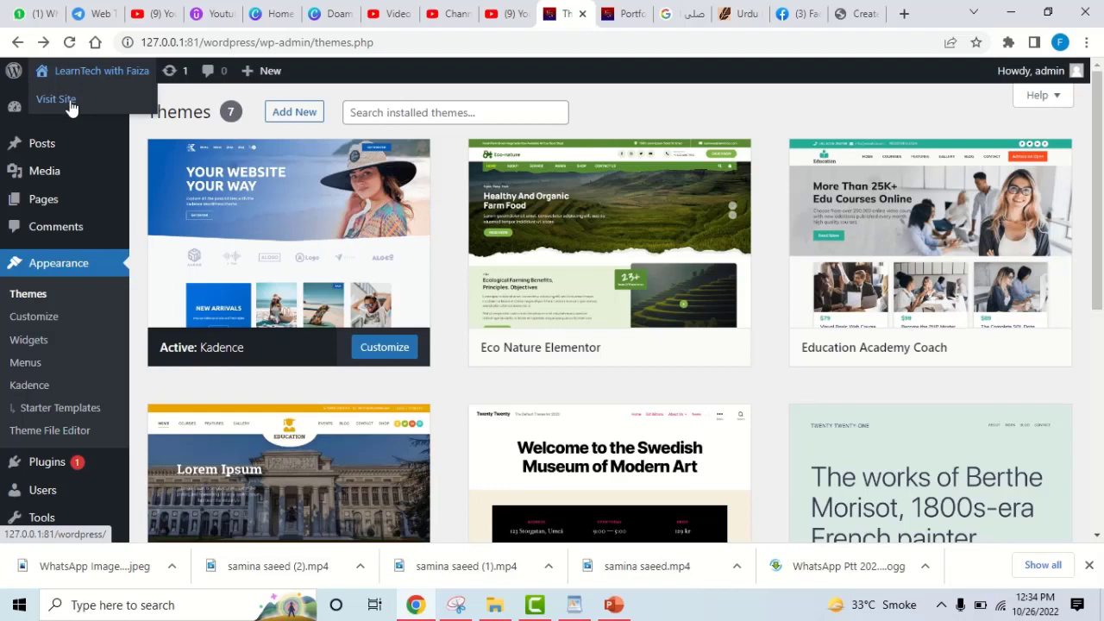
Step: Open the live site in a new tab using the Visit Site link's context menu
{"action": "right_click", "coordinate": [71, 106]}
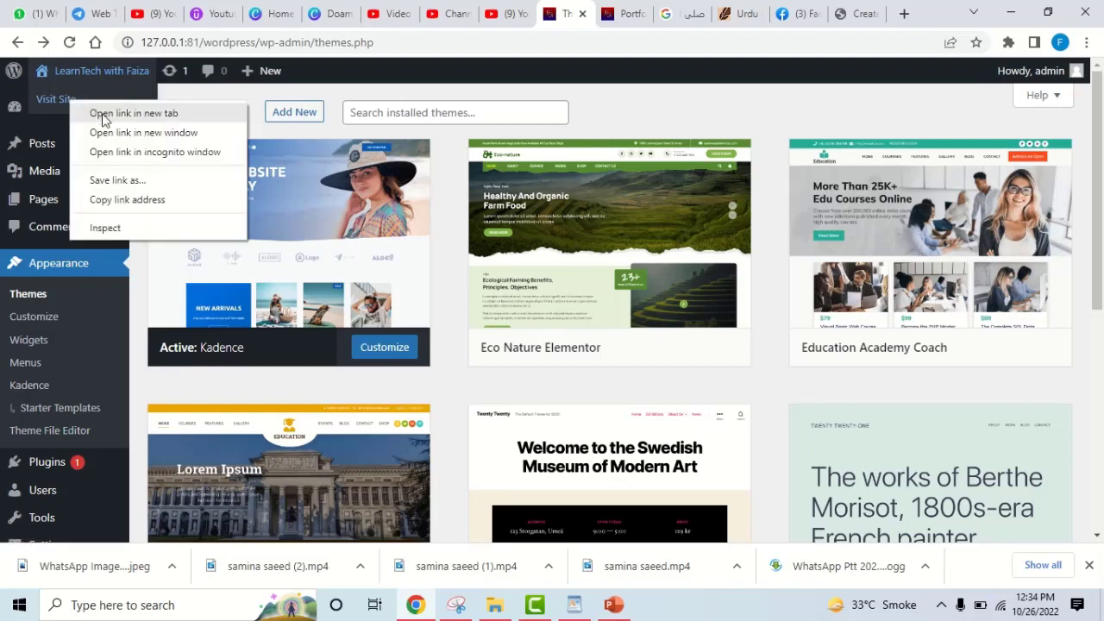
{"action": "left_click", "coordinate": [102, 113]}
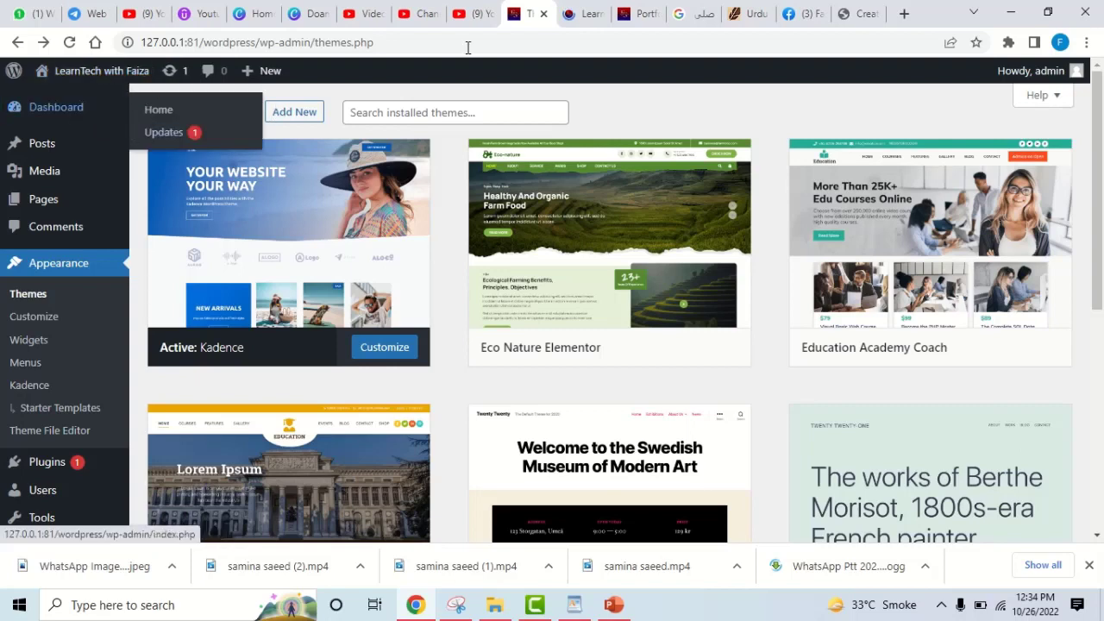
{"action": "left_click", "coordinate": [577, 15]}
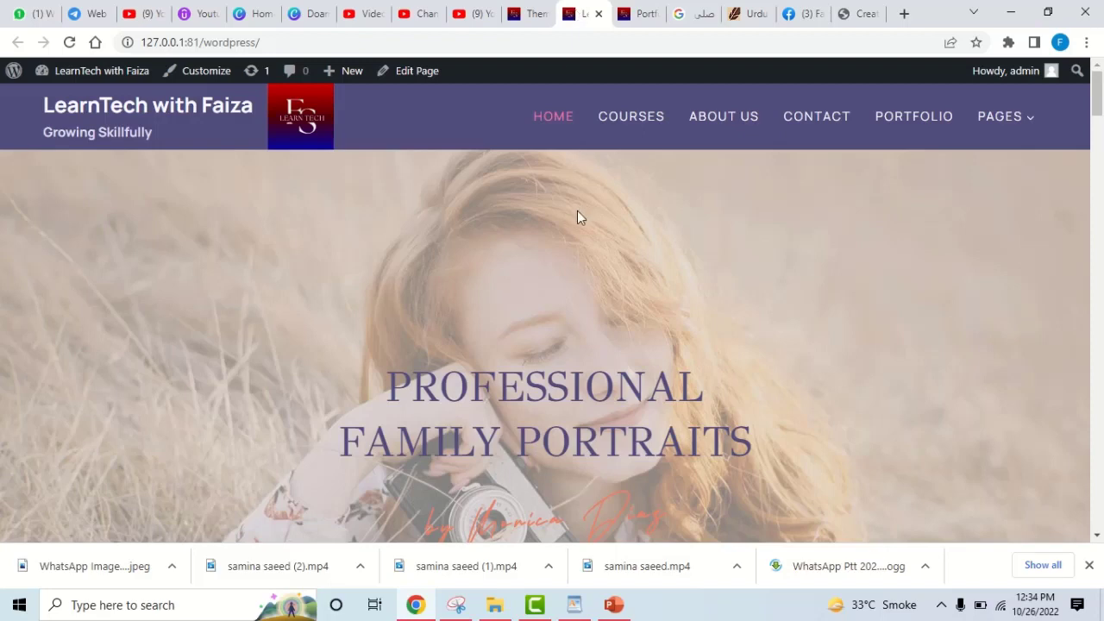
{"action": "scroll", "coordinate": [577, 217], "scroll_direction": "down", "scroll_amount": 1}
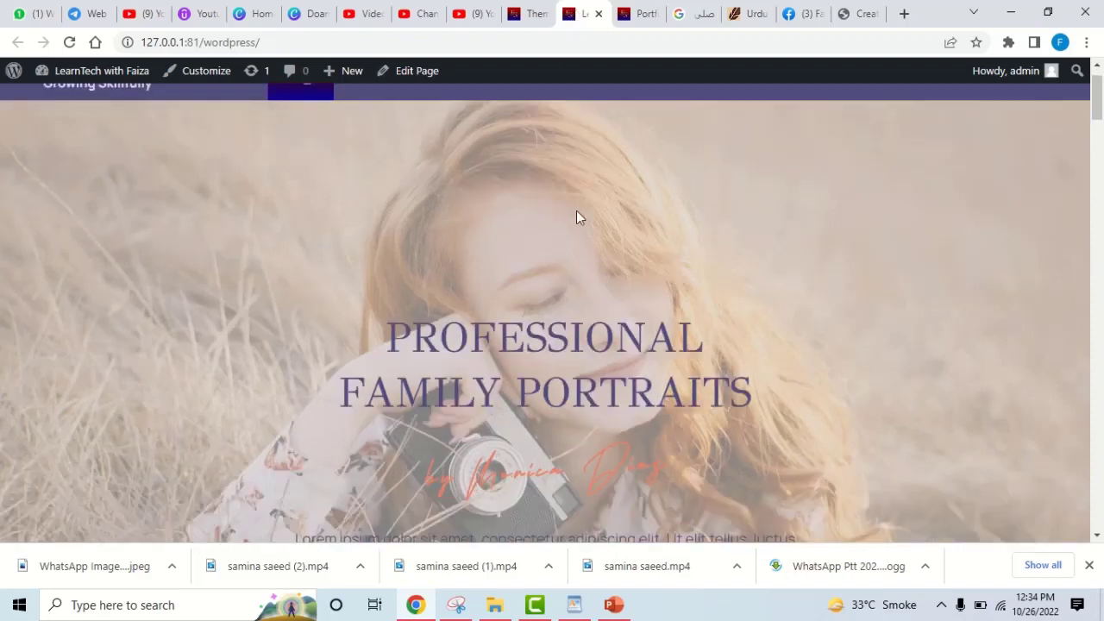
{"action": "scroll", "coordinate": [578, 217], "scroll_direction": "down", "scroll_amount": 3}
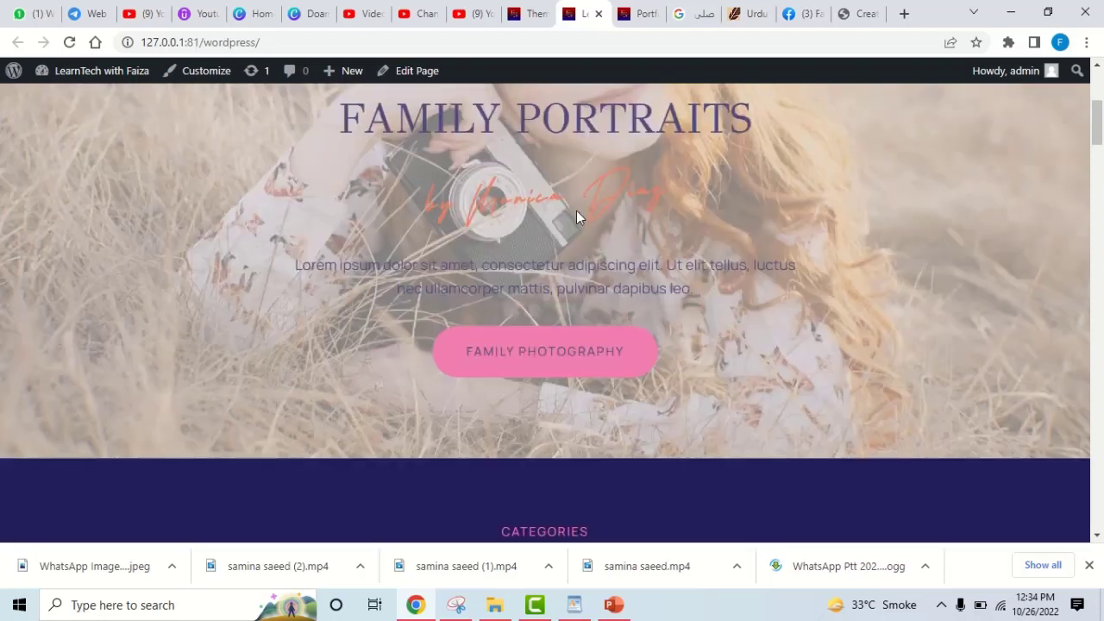
{"action": "scroll", "coordinate": [577, 211], "scroll_direction": "down", "scroll_amount": 3}
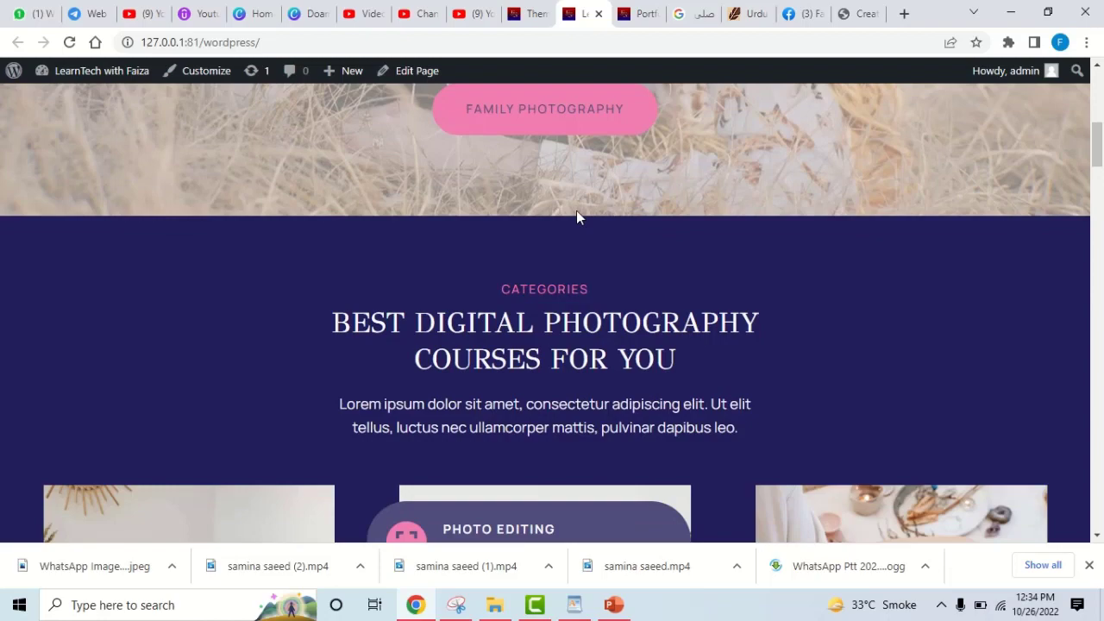
{"action": "scroll", "coordinate": [576, 218], "scroll_direction": "down", "scroll_amount": 1}
{"action": "scroll", "coordinate": [576, 218], "scroll_direction": "down", "scroll_amount": 3}
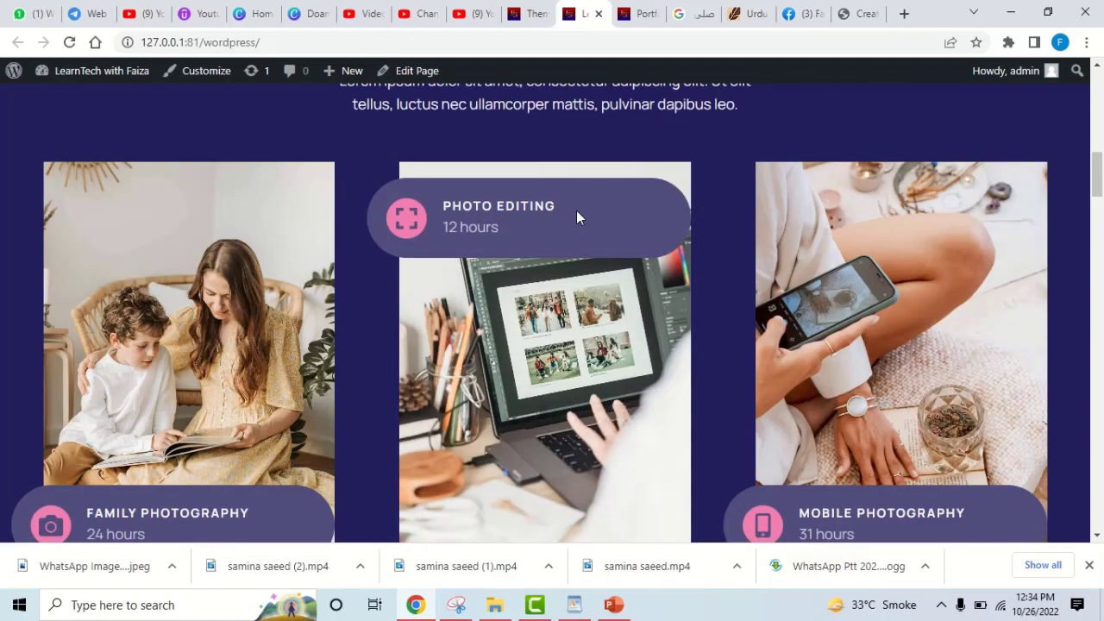
{"action": "scroll", "coordinate": [576, 217], "scroll_direction": "down", "scroll_amount": 4}
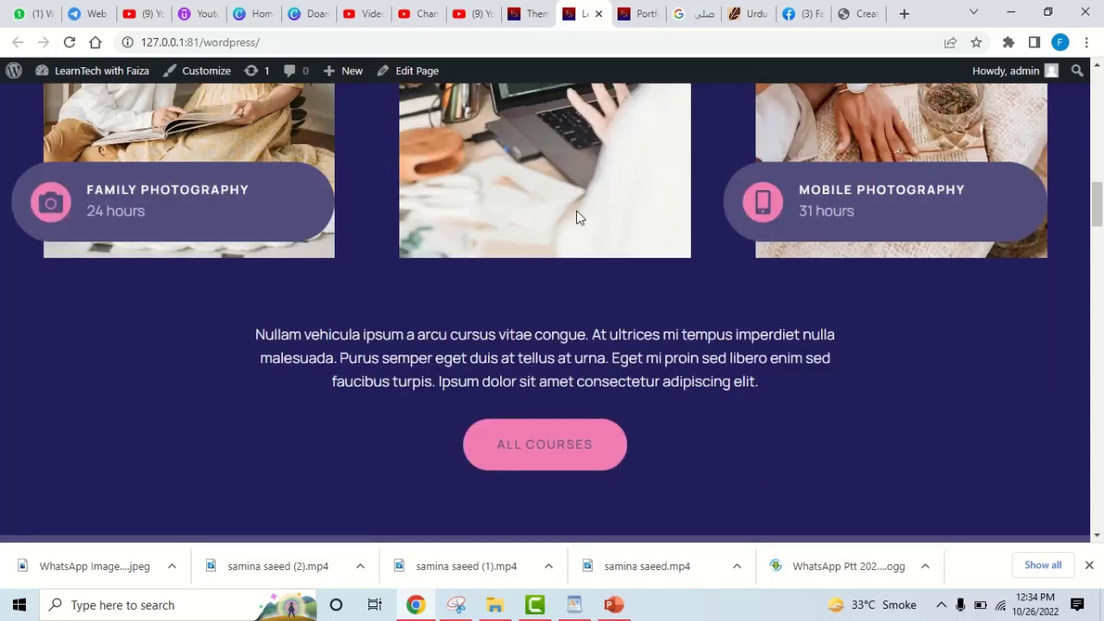
{"action": "scroll", "coordinate": [576, 217], "scroll_direction": "down", "scroll_amount": 4}
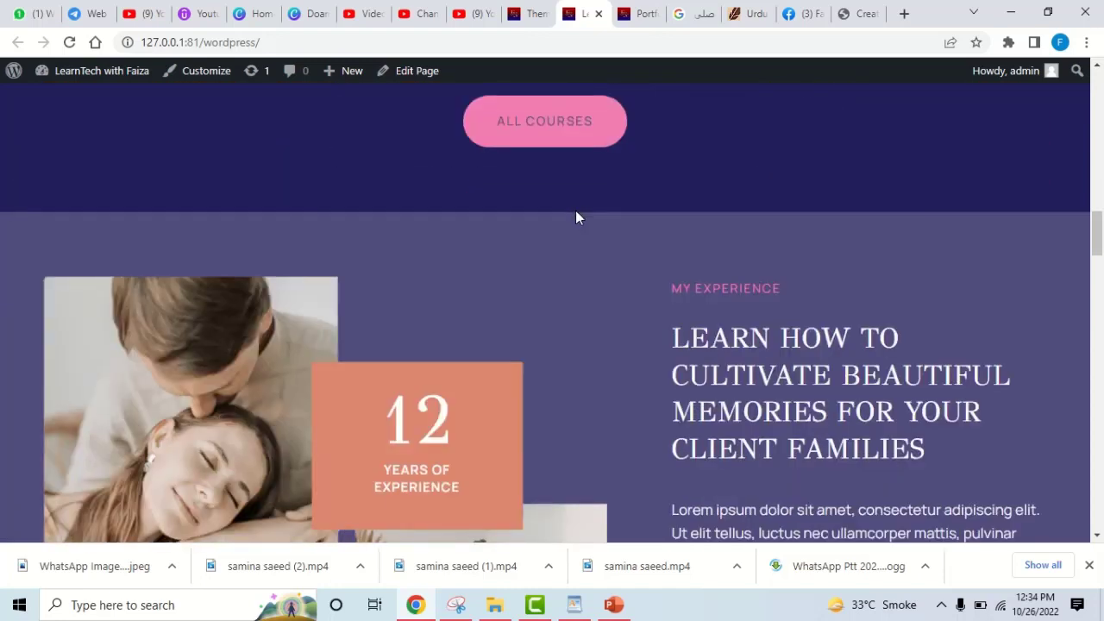
{"action": "scroll", "coordinate": [577, 217], "scroll_direction": "down", "scroll_amount": 4}
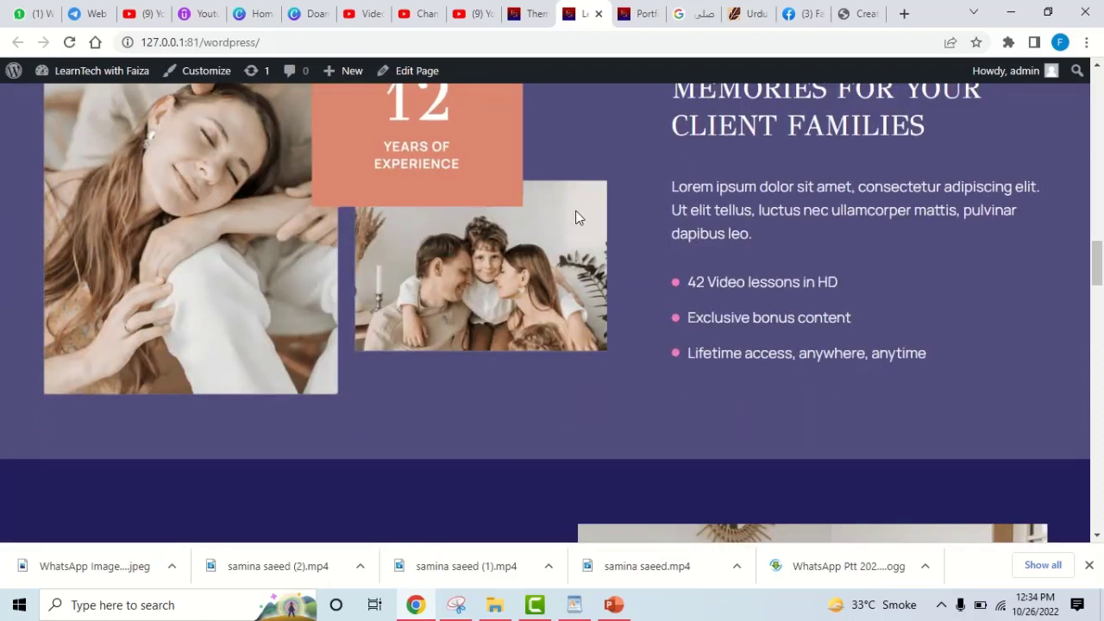
{"action": "scroll", "coordinate": [577, 217], "scroll_direction": "down", "scroll_amount": 3}
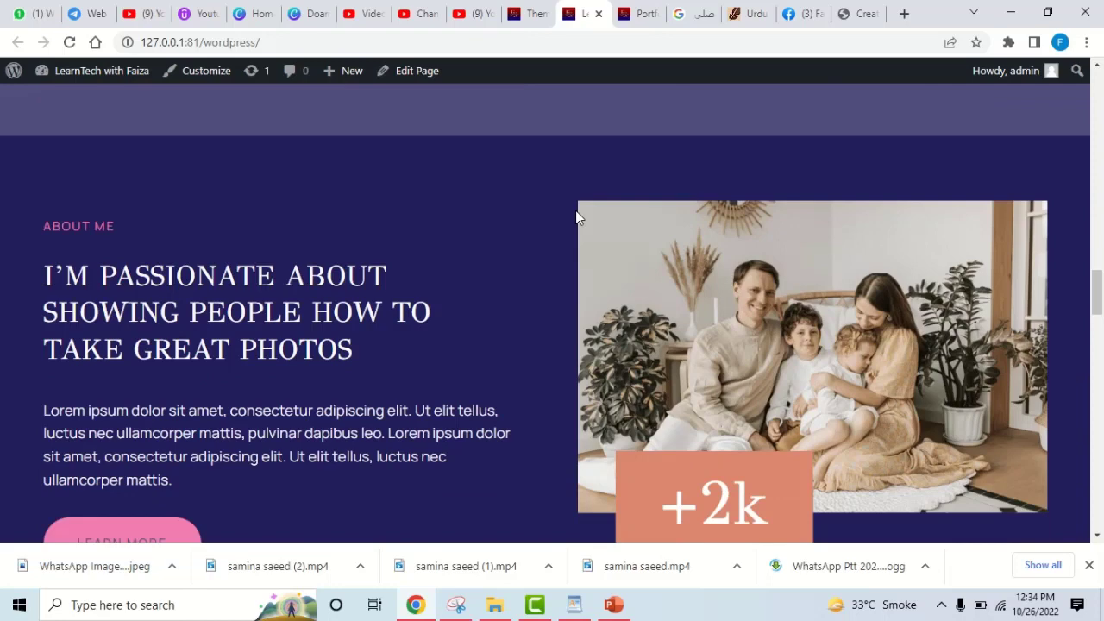
{"action": "scroll", "coordinate": [578, 219], "scroll_direction": "down", "scroll_amount": 1}
{"action": "scroll", "coordinate": [578, 218], "scroll_direction": "down", "scroll_amount": 4}
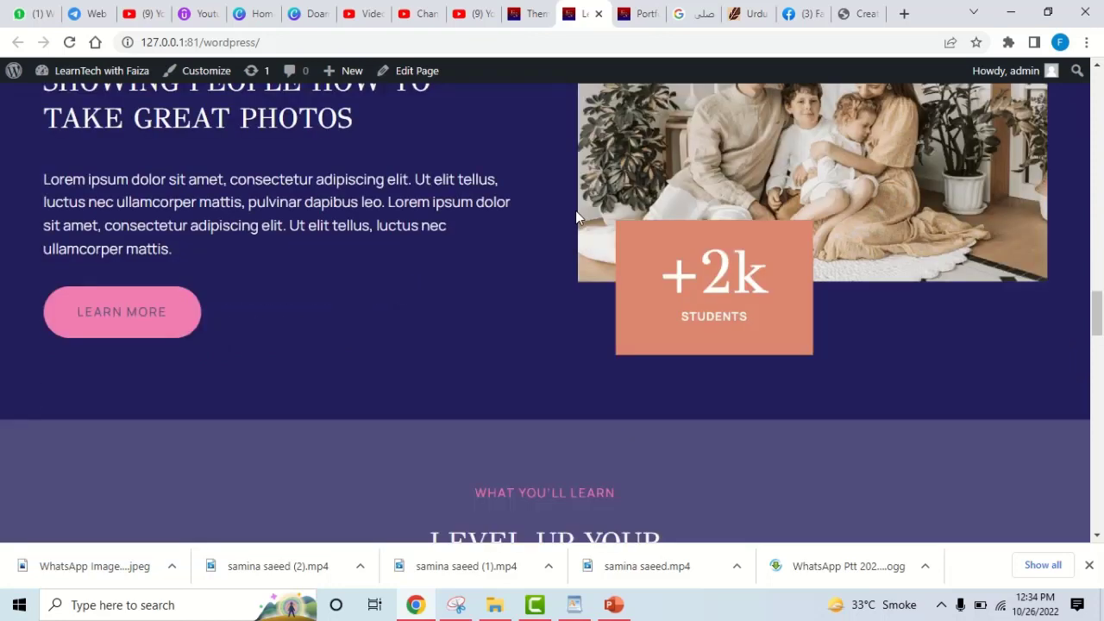
{"action": "scroll", "coordinate": [575, 217], "scroll_direction": "down", "scroll_amount": 2}
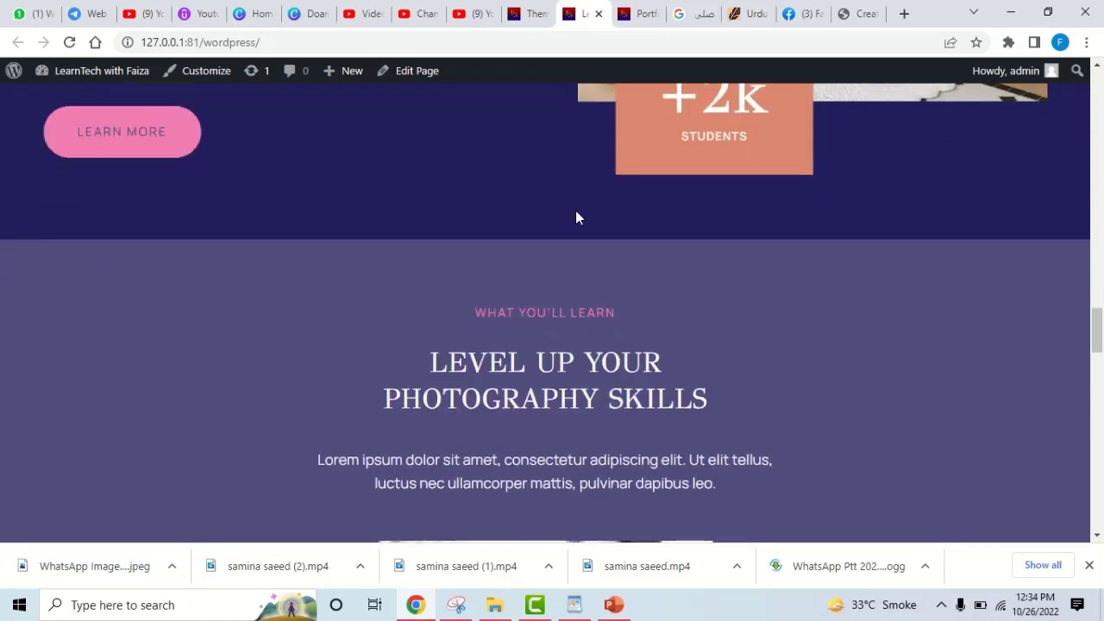
{"action": "scroll", "coordinate": [575, 218], "scroll_direction": "down", "scroll_amount": 2}
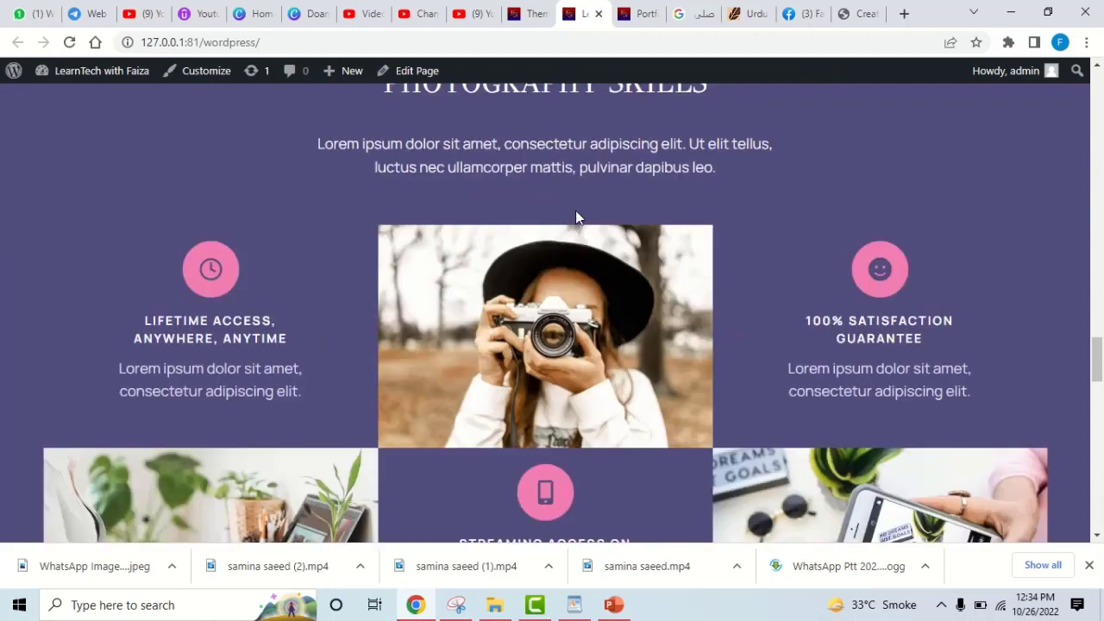
{"action": "scroll", "coordinate": [575, 217], "scroll_direction": "down", "scroll_amount": 1}
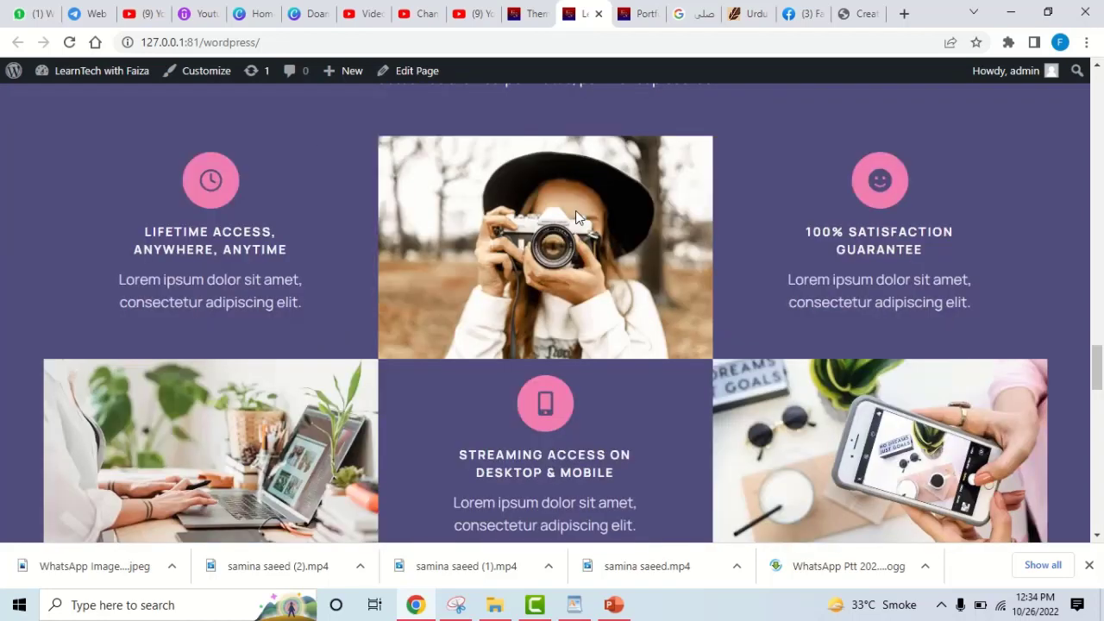
{"action": "scroll", "coordinate": [577, 218], "scroll_direction": "down", "scroll_amount": 4}
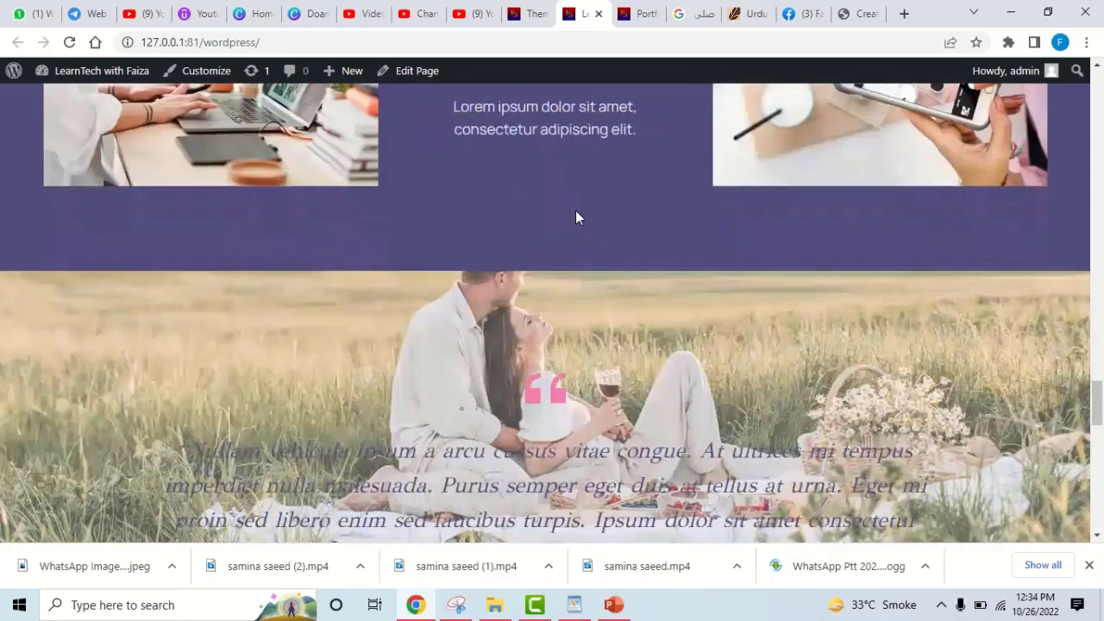
{"action": "scroll", "coordinate": [577, 217], "scroll_direction": "down", "scroll_amount": 1}
{"action": "scroll", "coordinate": [577, 218], "scroll_direction": "down", "scroll_amount": 4}
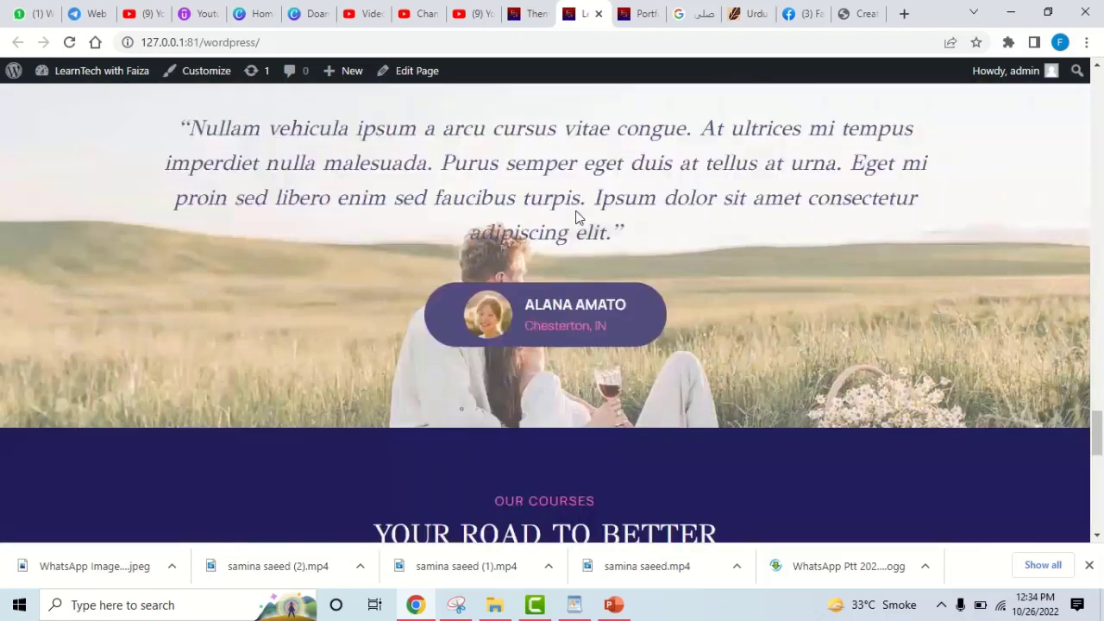
{"action": "scroll", "coordinate": [575, 218], "scroll_direction": "down", "scroll_amount": 2}
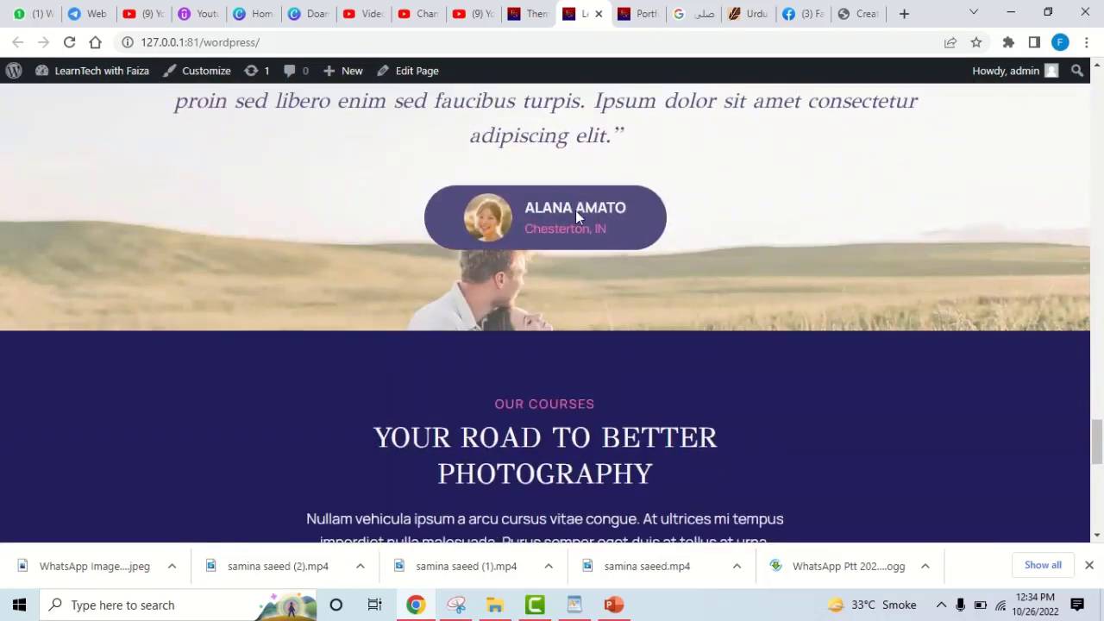
{"action": "scroll", "coordinate": [577, 217], "scroll_direction": "down", "scroll_amount": 2}
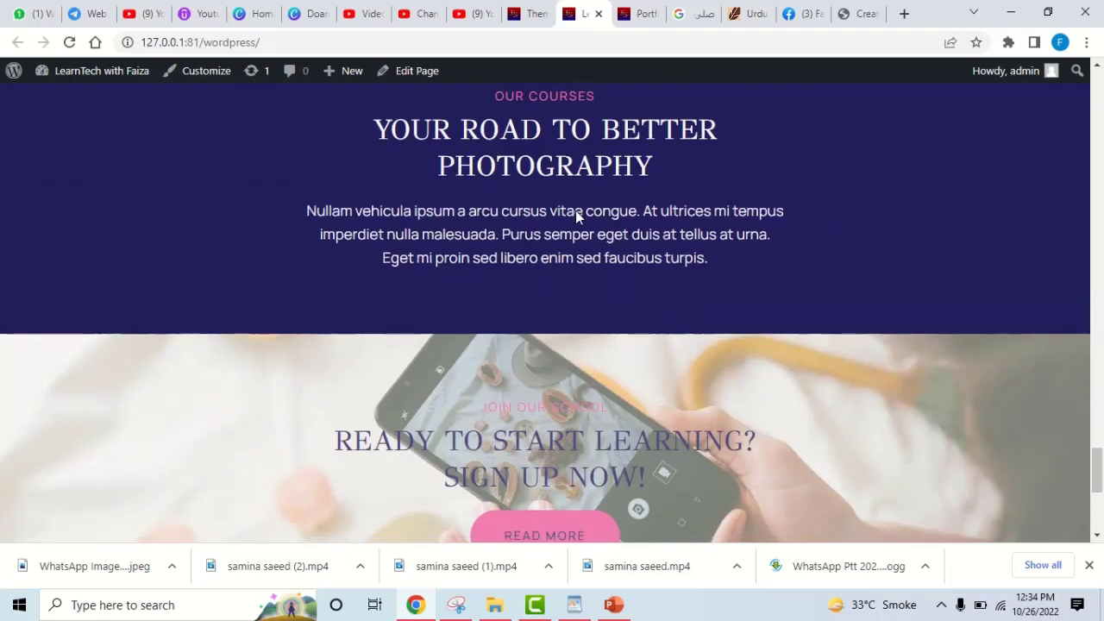
{"action": "scroll", "coordinate": [577, 218], "scroll_direction": "down", "scroll_amount": 1}
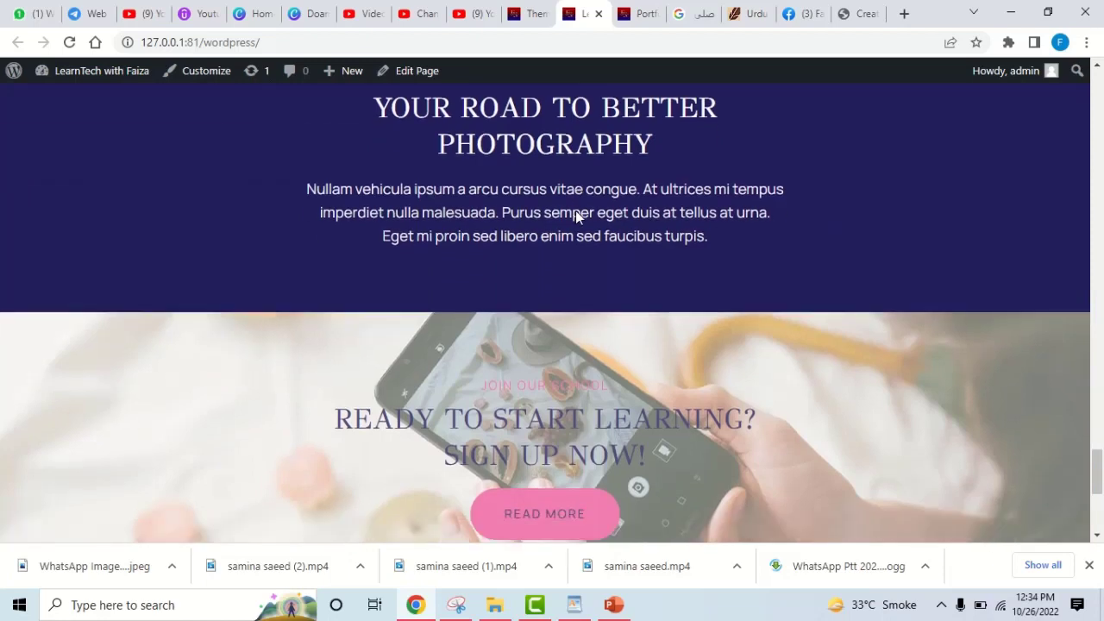
{"action": "scroll", "coordinate": [576, 216], "scroll_direction": "down", "scroll_amount": 5}
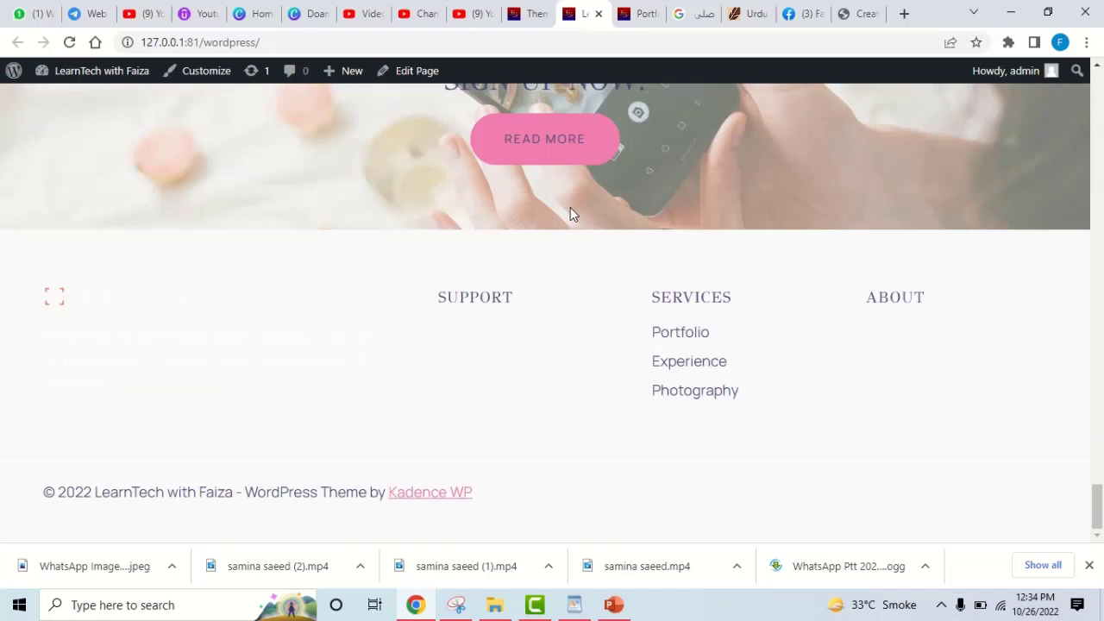
Step: Scroll to the top of the homepage and return to the Themes page listing the 7 installed themes
{"action": "scroll", "coordinate": [570, 212], "scroll_direction": "up", "scroll_amount": 1}
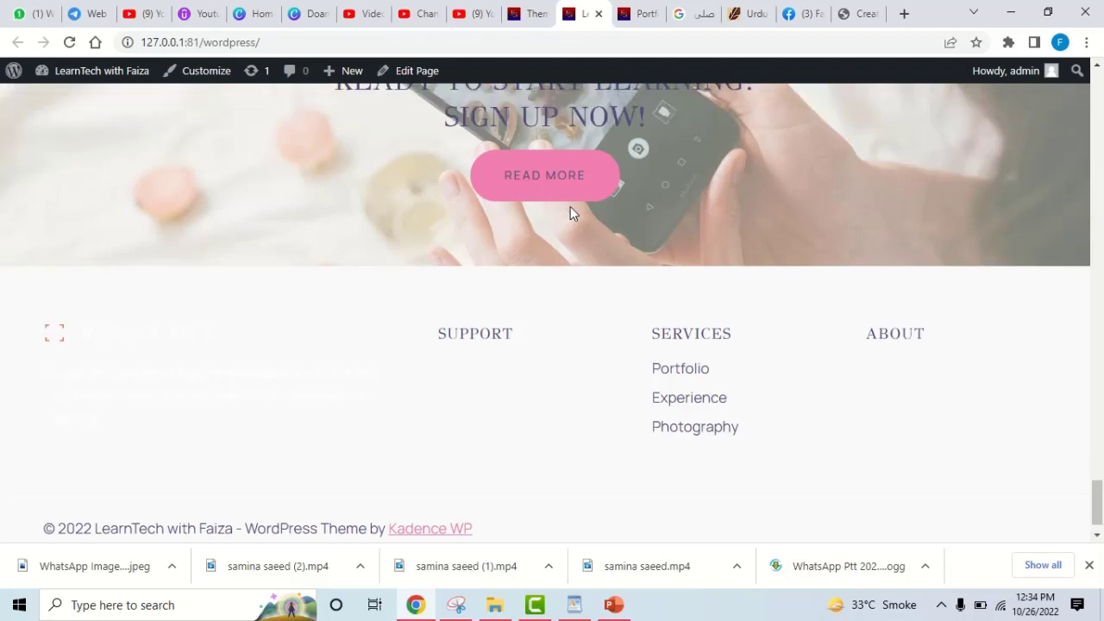
{"action": "scroll", "coordinate": [571, 213], "scroll_direction": "up", "scroll_amount": 3}
{"action": "scroll", "coordinate": [569, 212], "scroll_direction": "up", "scroll_amount": 1}
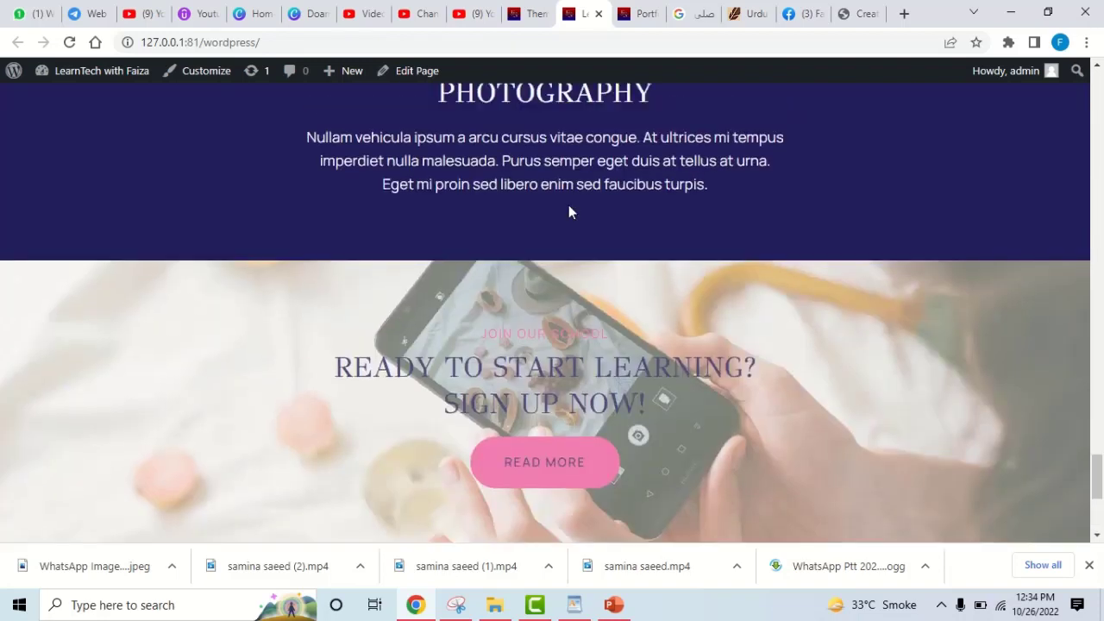
{"action": "scroll", "coordinate": [569, 212], "scroll_direction": "up", "scroll_amount": 1}
{"action": "scroll", "coordinate": [568, 212], "scroll_direction": "up", "scroll_amount": 4}
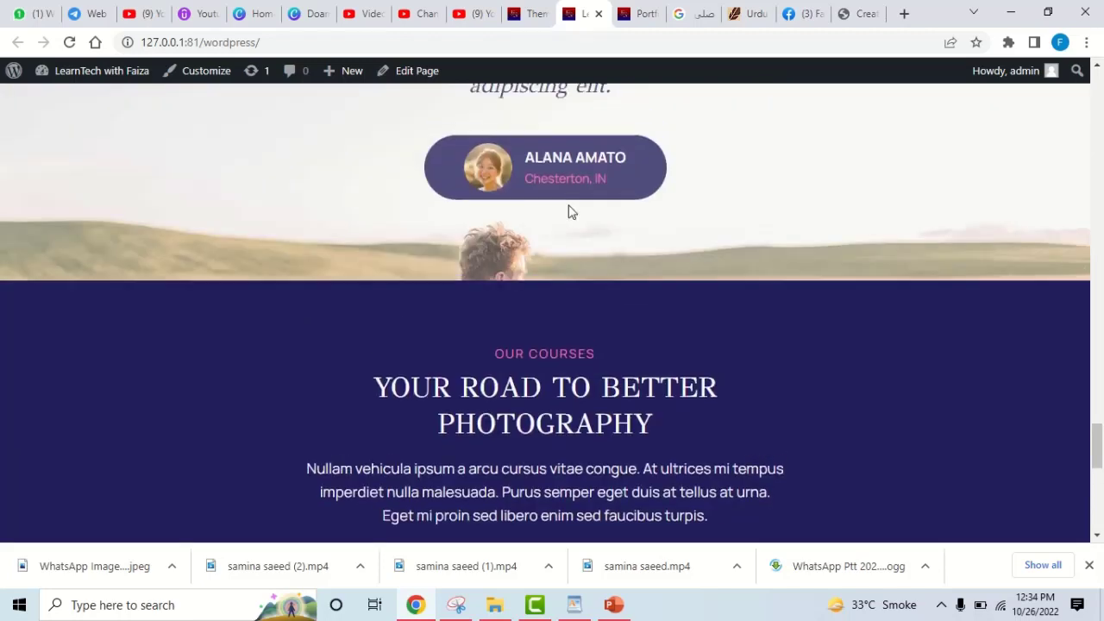
{"action": "scroll", "coordinate": [569, 212], "scroll_direction": "up", "scroll_amount": 2}
{"action": "scroll", "coordinate": [568, 212], "scroll_direction": "up", "scroll_amount": 2}
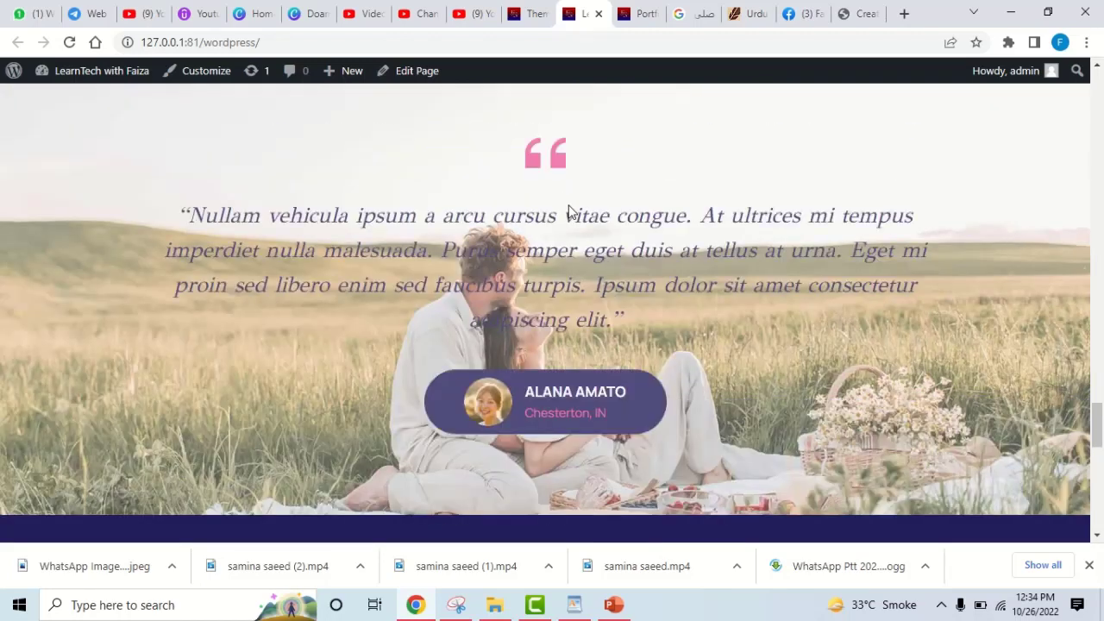
{"action": "scroll", "coordinate": [568, 212], "scroll_direction": "up", "scroll_amount": 2}
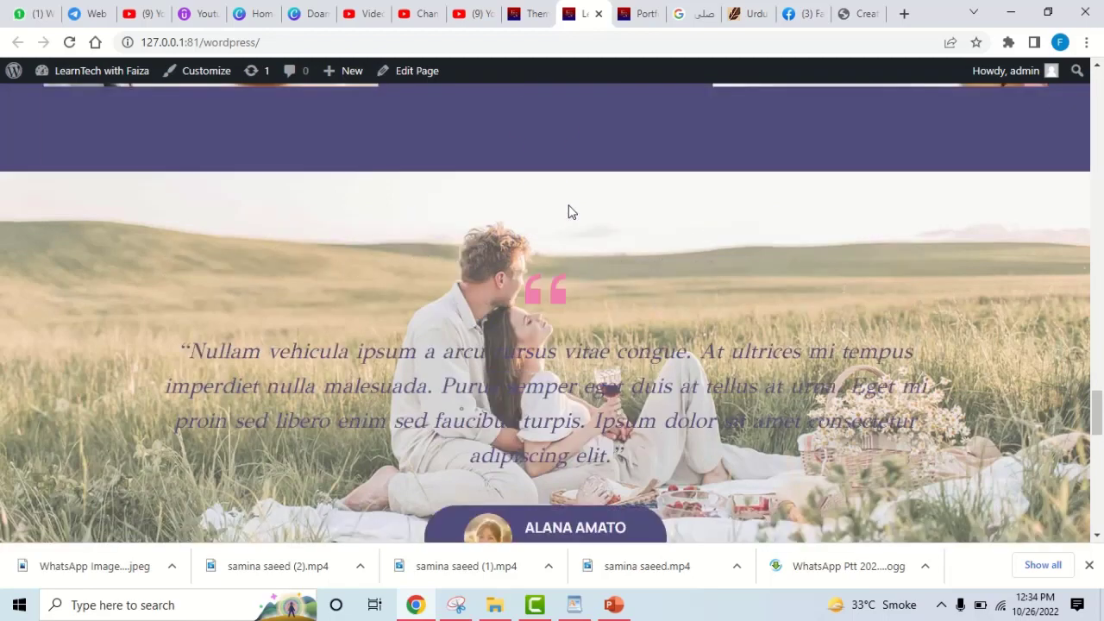
{"action": "scroll", "coordinate": [568, 212], "scroll_direction": "up", "scroll_amount": 4}
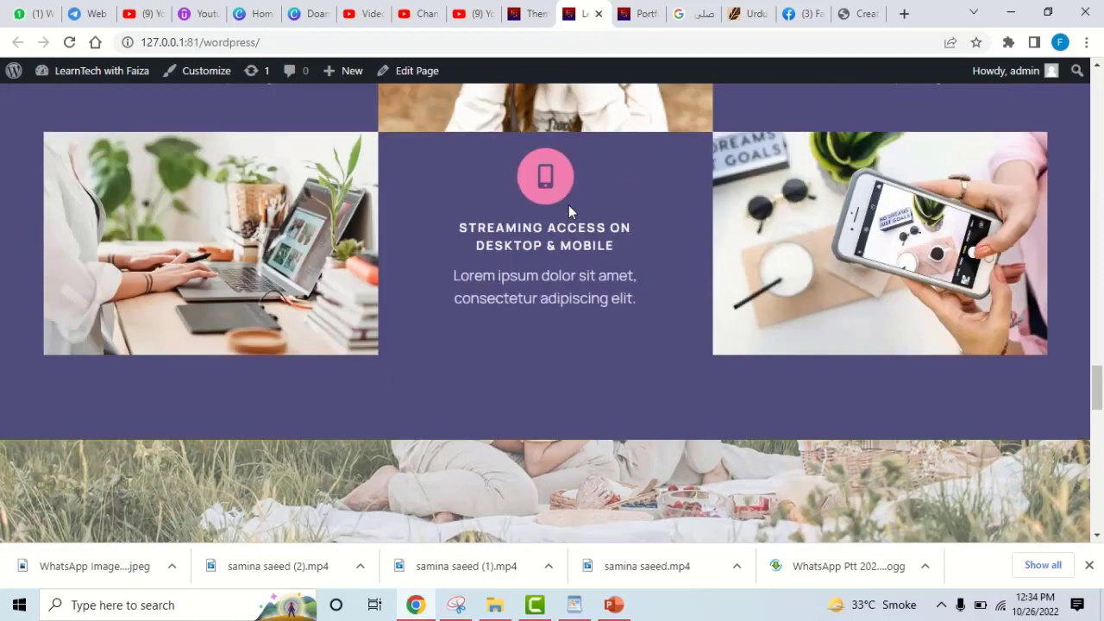
{"action": "scroll", "coordinate": [568, 212], "scroll_direction": "up", "scroll_amount": 4}
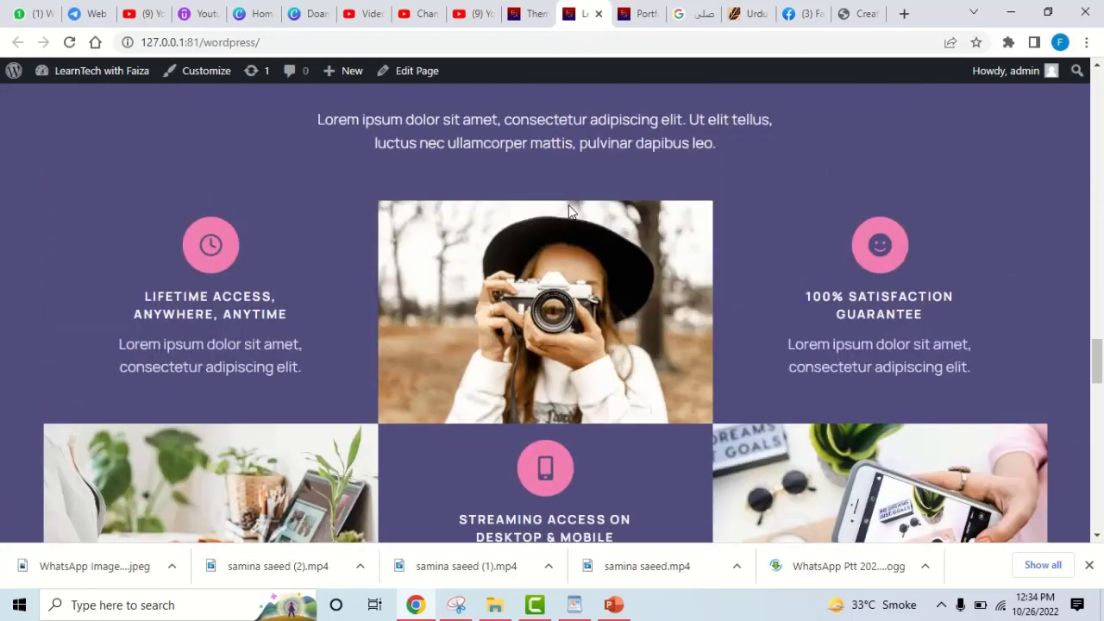
{"action": "scroll", "coordinate": [568, 212], "scroll_direction": "up", "scroll_amount": 1}
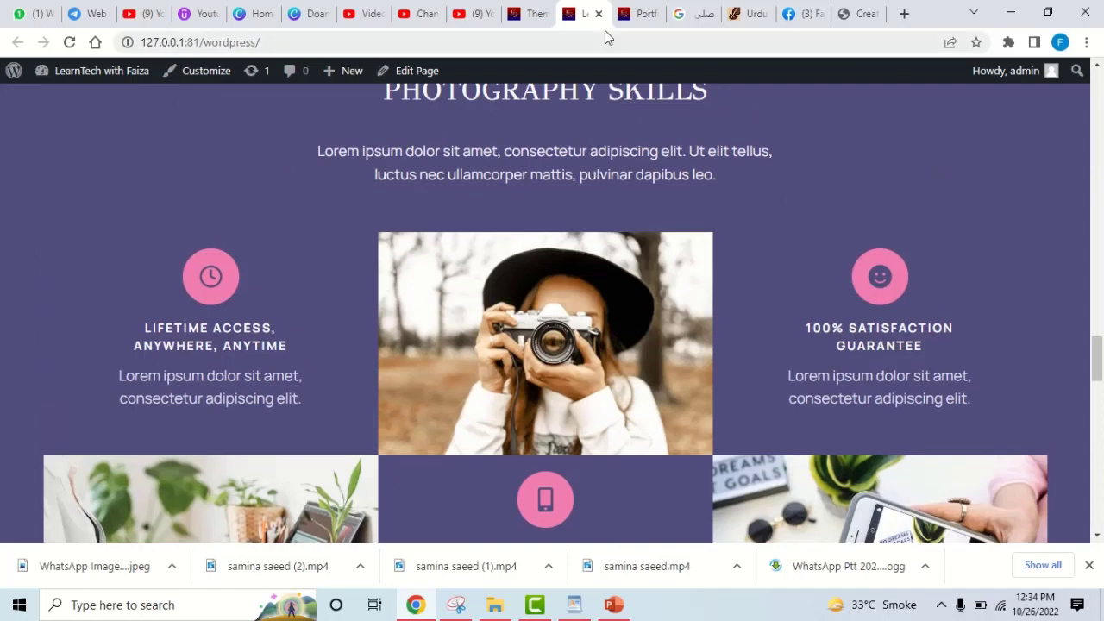
{"action": "left_click", "coordinate": [533, 15]}
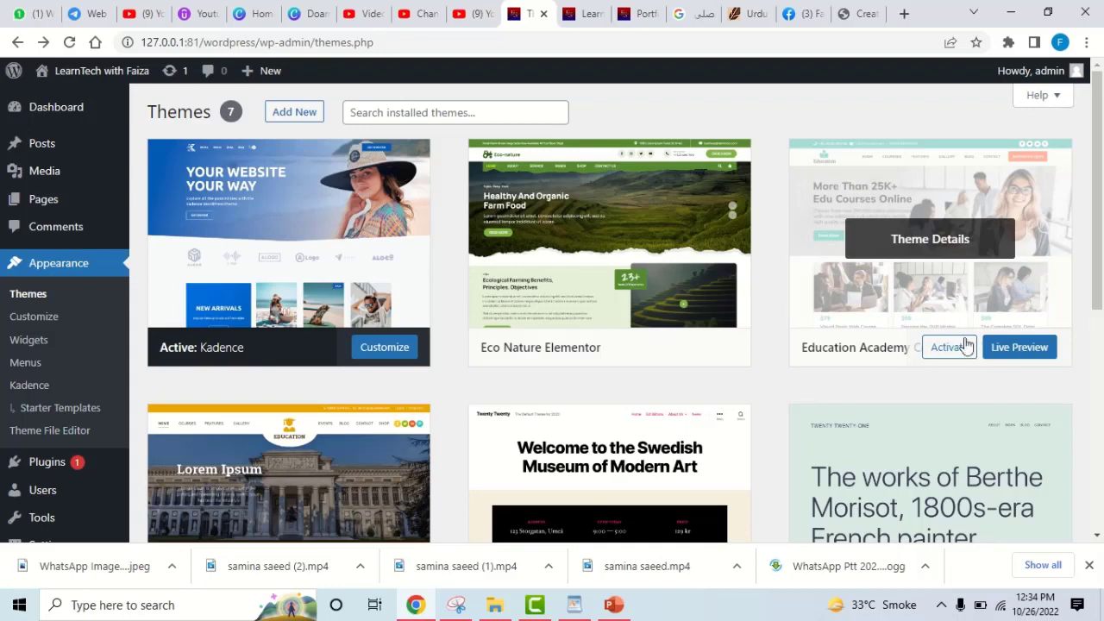
{"action": "left_click", "coordinate": [1018, 349]}
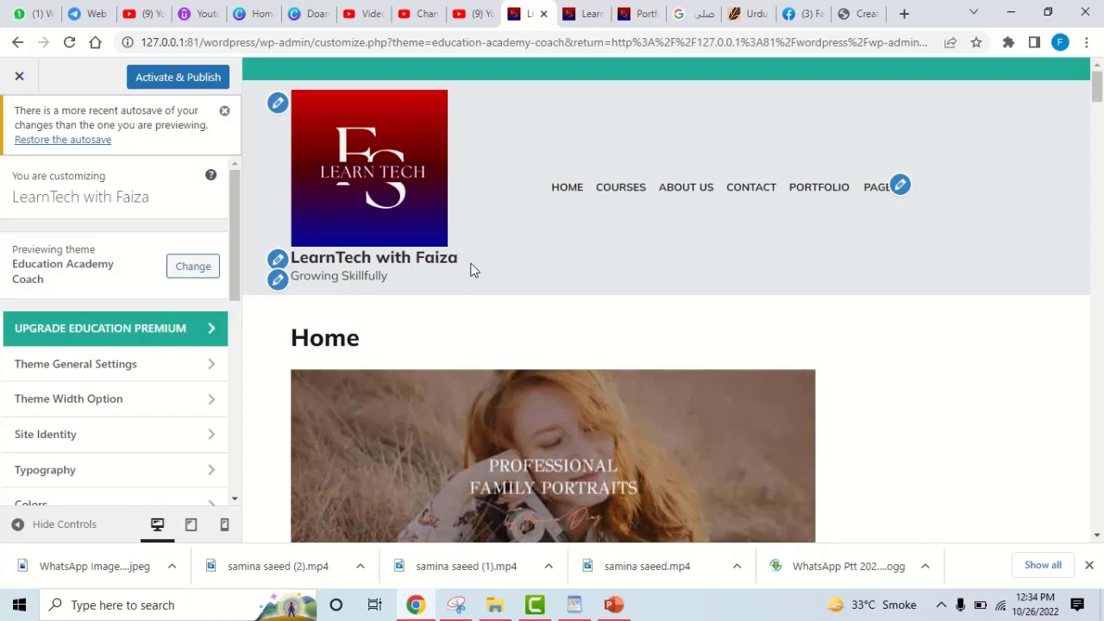
{"action": "scroll", "coordinate": [471, 270], "scroll_direction": "down", "scroll_amount": 1}
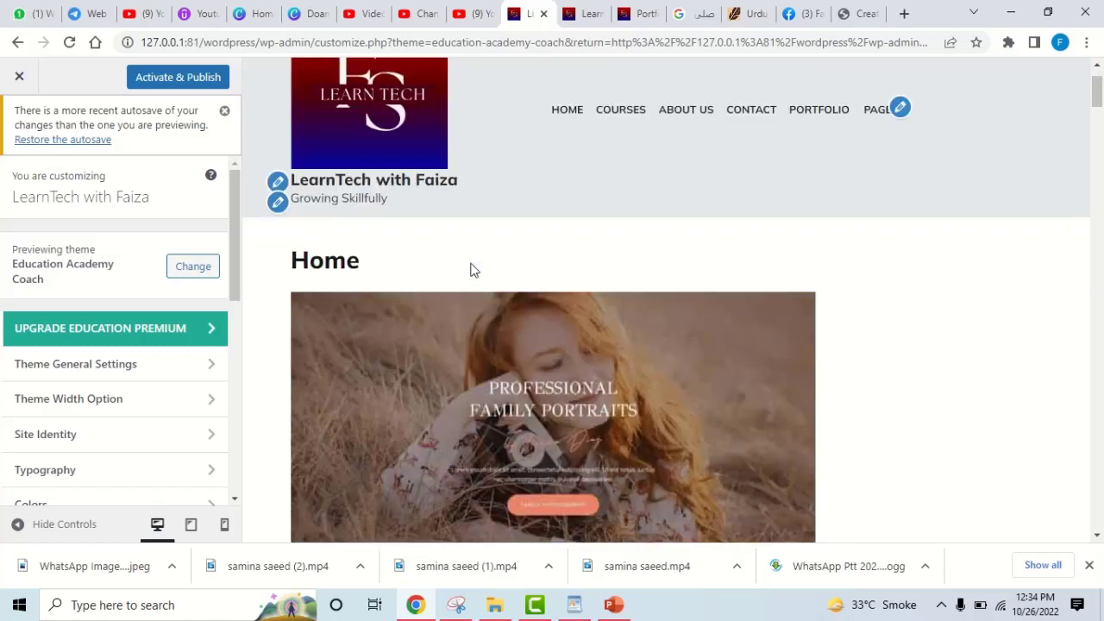
{"action": "scroll", "coordinate": [471, 270], "scroll_direction": "down", "scroll_amount": 4}
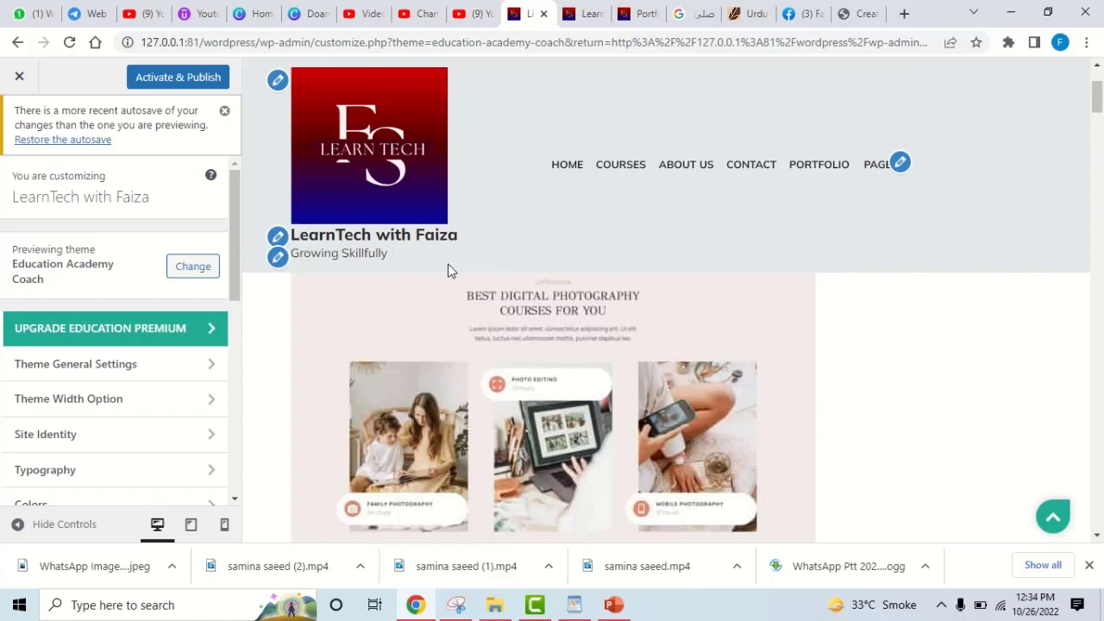
{"action": "scroll", "coordinate": [447, 270], "scroll_direction": "down", "scroll_amount": 3}
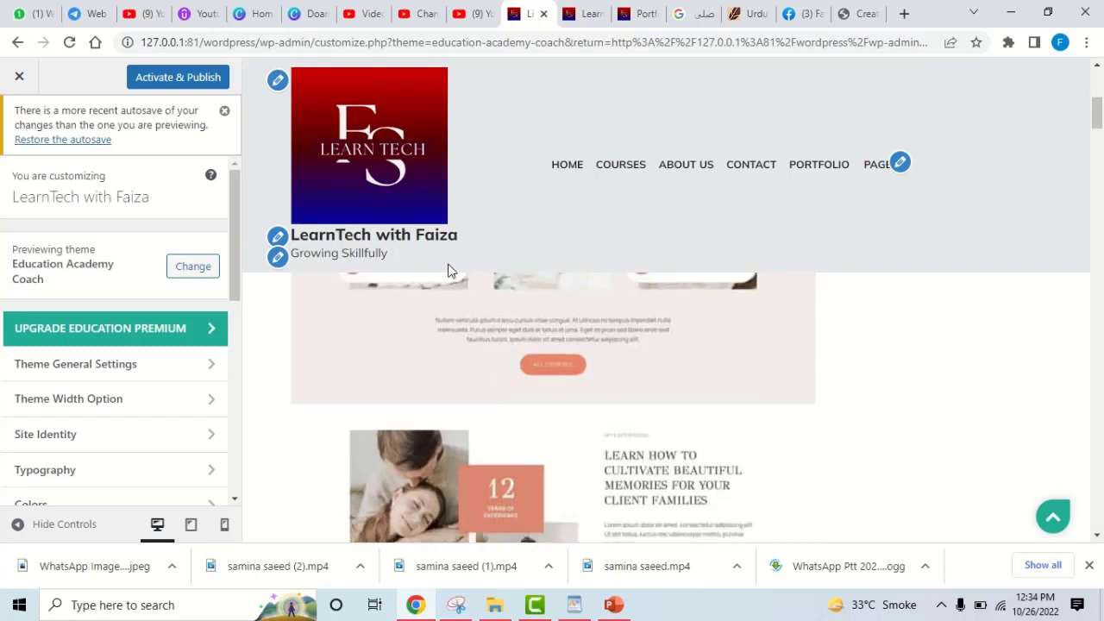
{"action": "scroll", "coordinate": [448, 270], "scroll_direction": "down", "scroll_amount": 5}
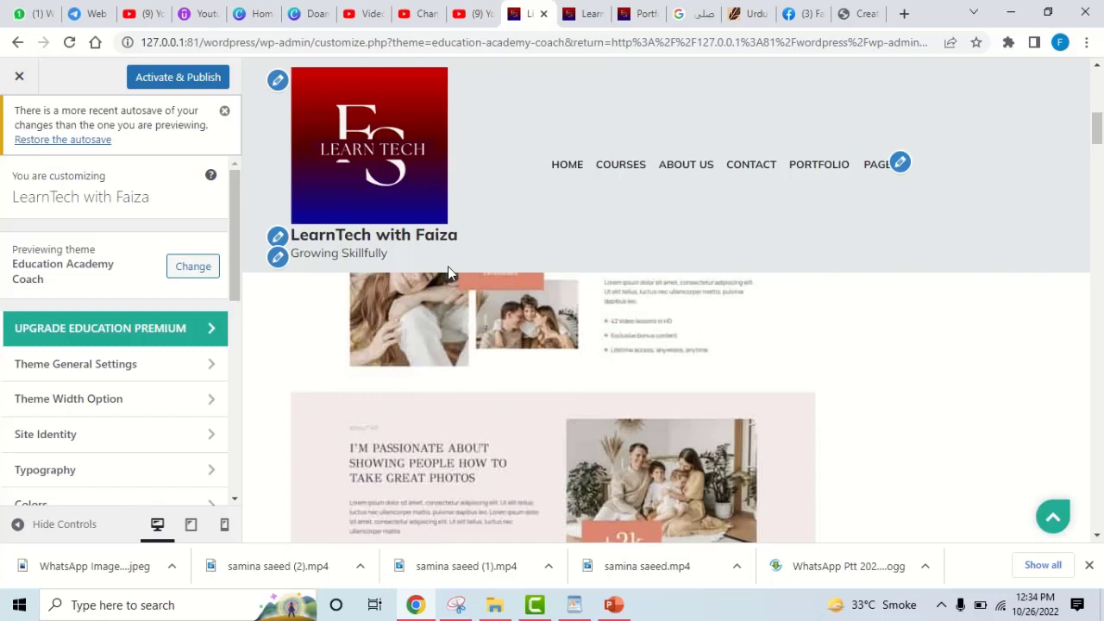
{"action": "scroll", "coordinate": [448, 270], "scroll_direction": "down", "scroll_amount": 2}
{"action": "scroll", "coordinate": [447, 270], "scroll_direction": "down", "scroll_amount": 1}
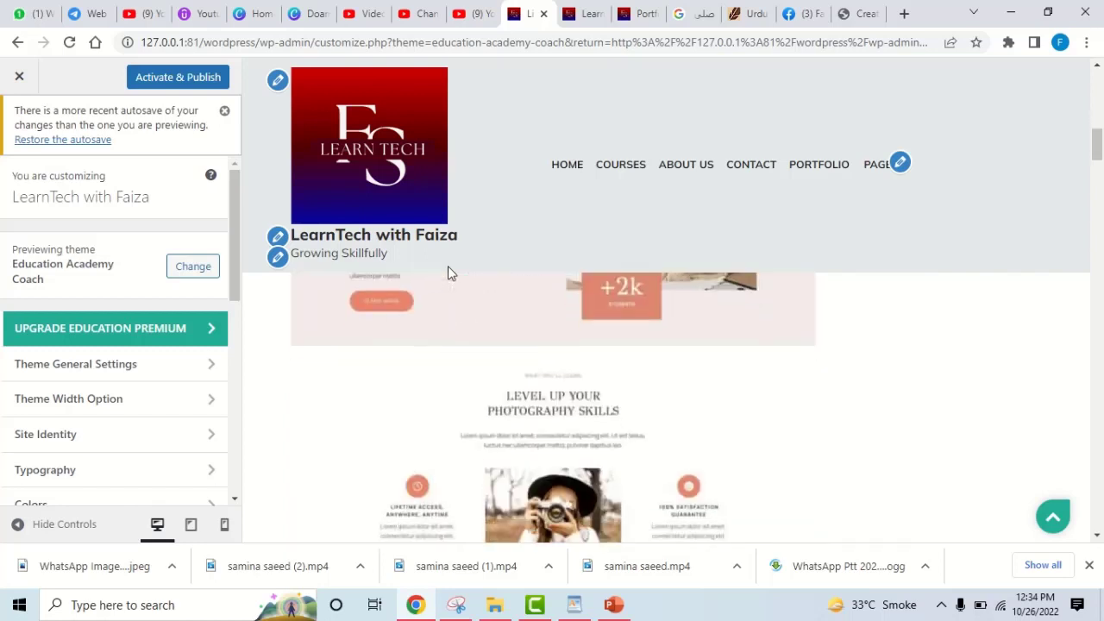
{"action": "scroll", "coordinate": [448, 270], "scroll_direction": "down", "scroll_amount": 2}
{"action": "scroll", "coordinate": [448, 273], "scroll_direction": "down", "scroll_amount": 1}
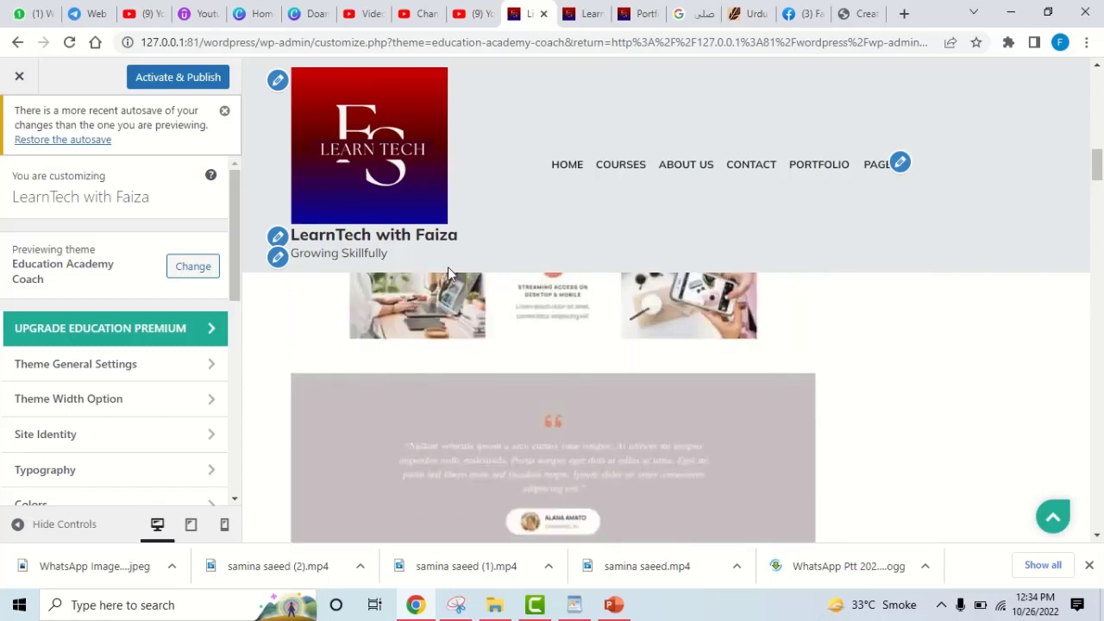
{"action": "scroll", "coordinate": [448, 272], "scroll_direction": "down", "scroll_amount": 2}
{"action": "scroll", "coordinate": [448, 278], "scroll_direction": "down", "scroll_amount": 2}
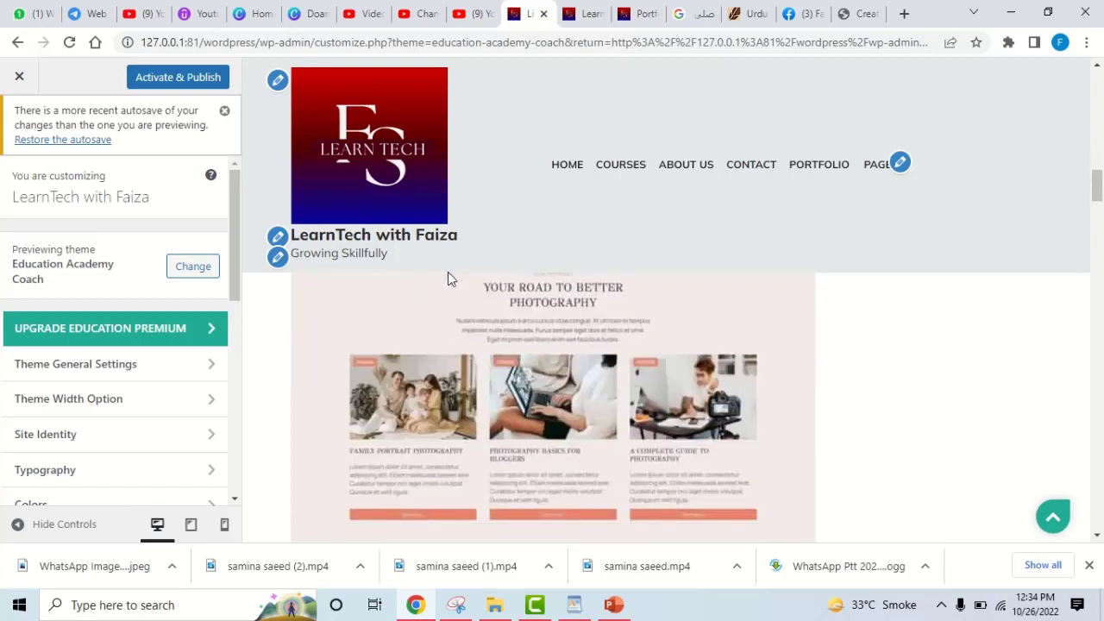
{"action": "scroll", "coordinate": [447, 277], "scroll_direction": "down", "scroll_amount": 3}
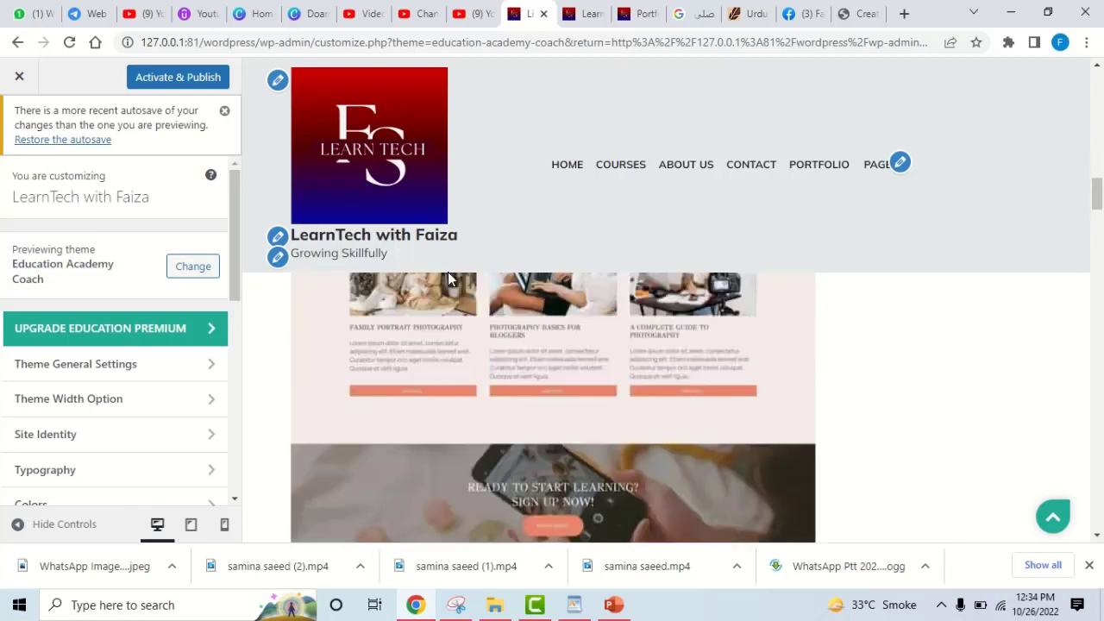
{"action": "scroll", "coordinate": [447, 277], "scroll_direction": "down", "scroll_amount": 2}
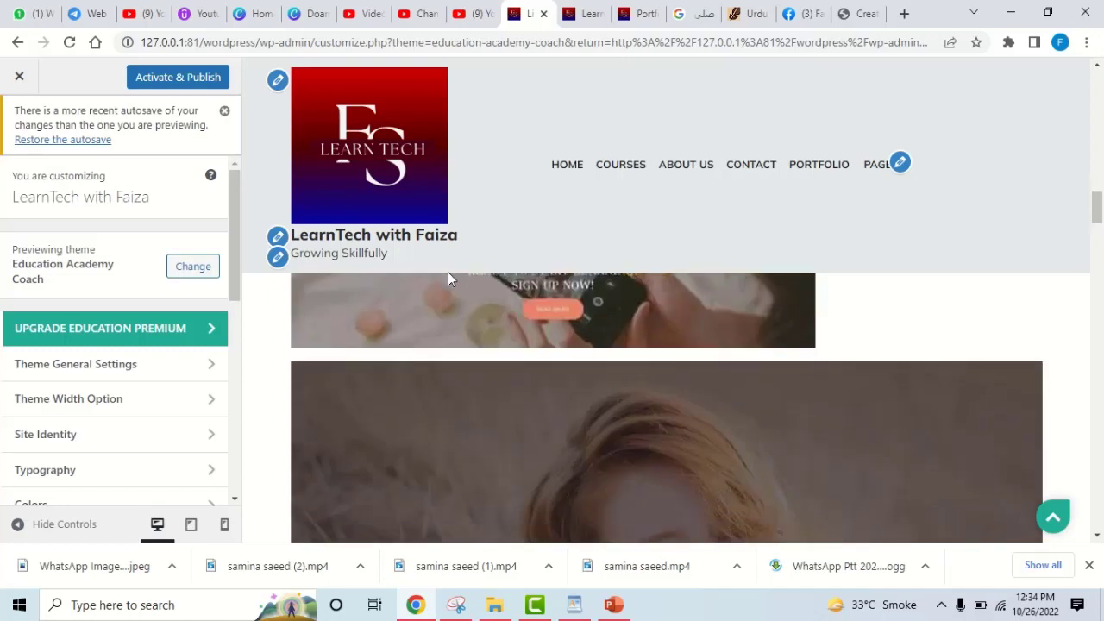
{"action": "scroll", "coordinate": [447, 278], "scroll_direction": "down", "scroll_amount": 4}
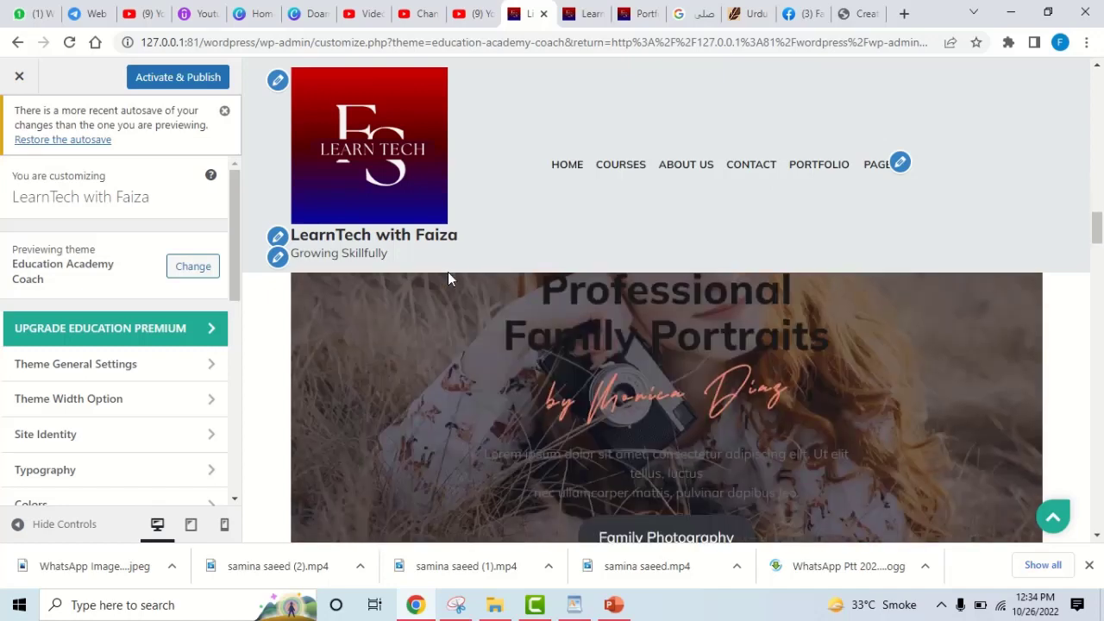
{"action": "scroll", "coordinate": [448, 278], "scroll_direction": "down", "scroll_amount": 4}
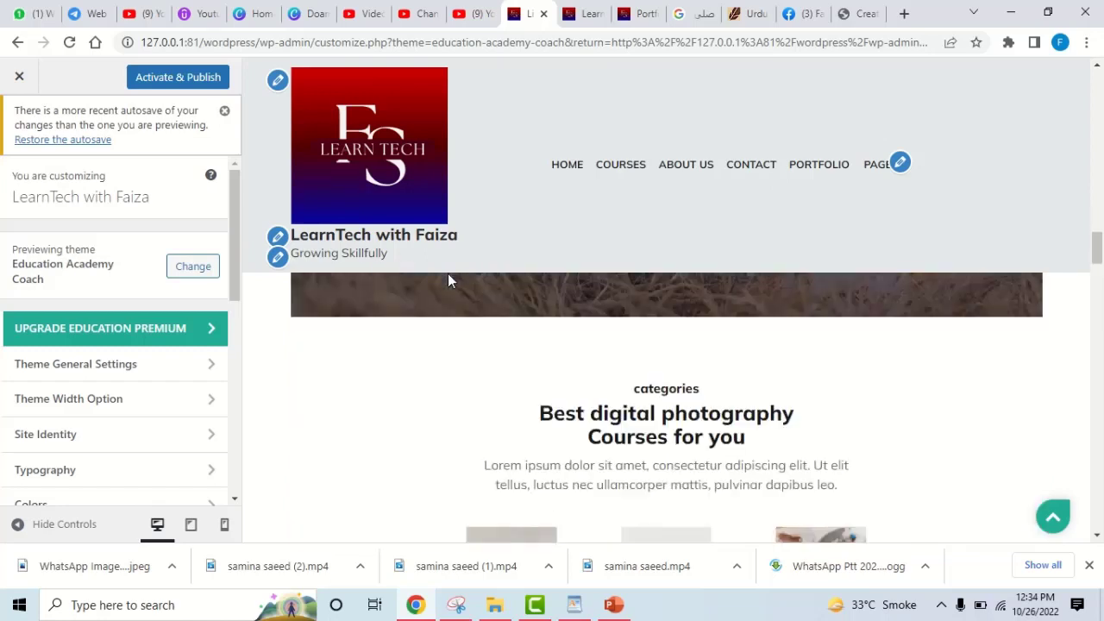
{"action": "scroll", "coordinate": [448, 280], "scroll_direction": "down", "scroll_amount": 4}
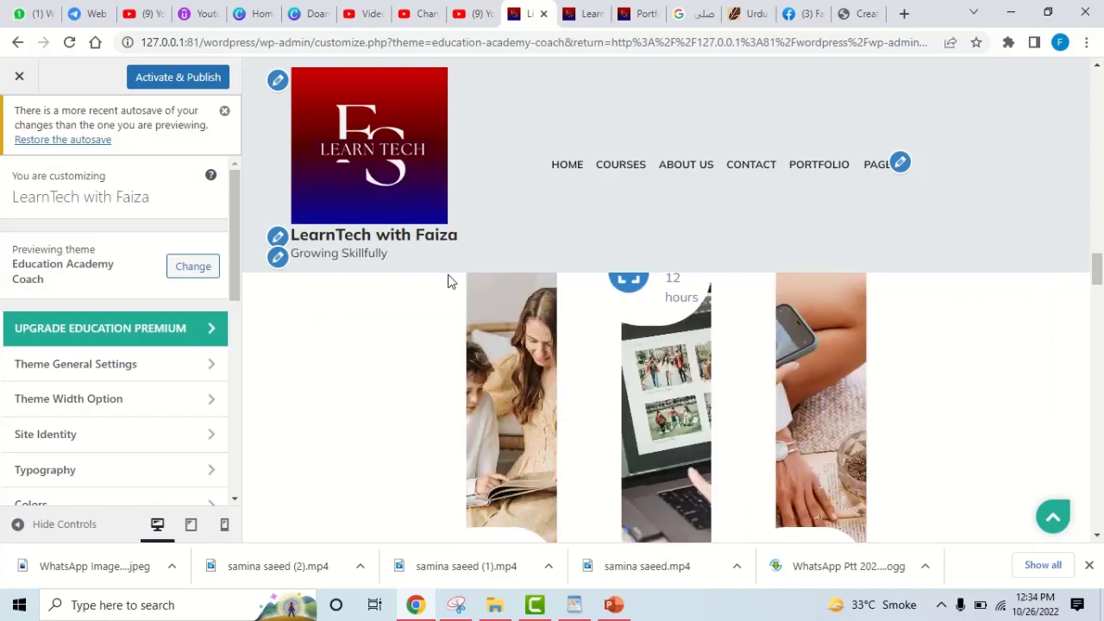
{"action": "scroll", "coordinate": [448, 281], "scroll_direction": "down", "scroll_amount": 4}
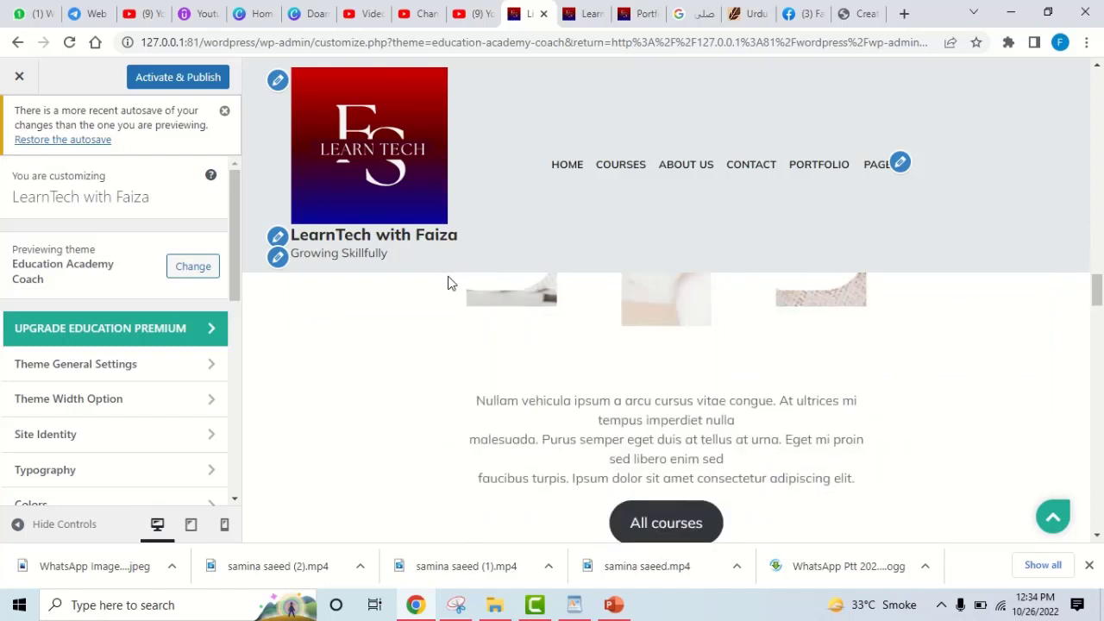
{"action": "scroll", "coordinate": [448, 283], "scroll_direction": "down", "scroll_amount": 5}
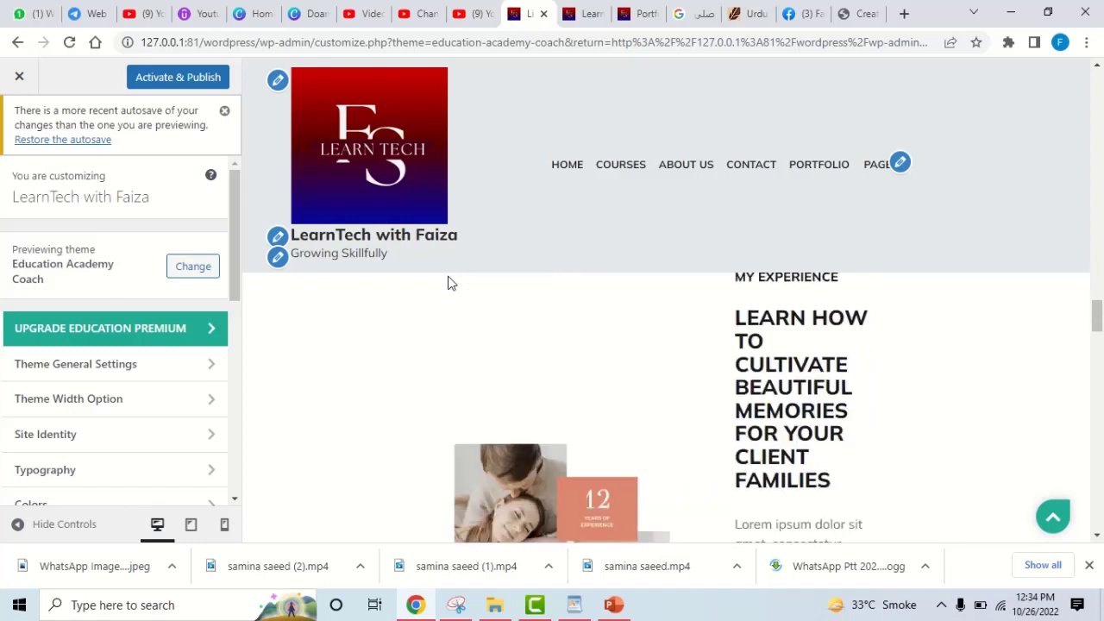
{"action": "scroll", "coordinate": [447, 283], "scroll_direction": "down", "scroll_amount": 5}
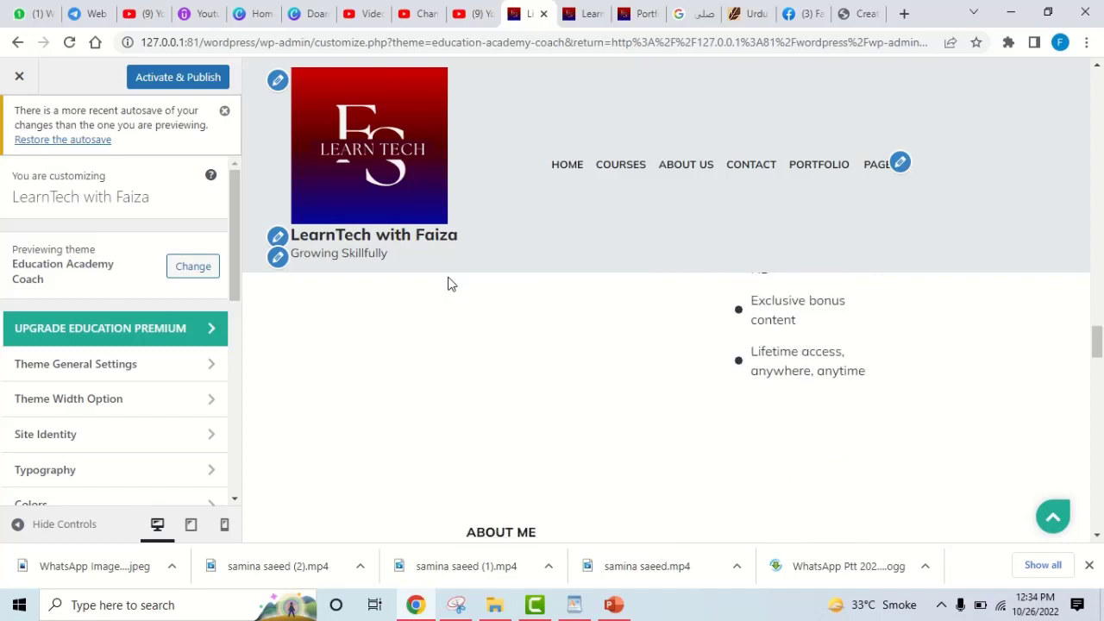
{"action": "scroll", "coordinate": [447, 283], "scroll_direction": "down", "scroll_amount": 5}
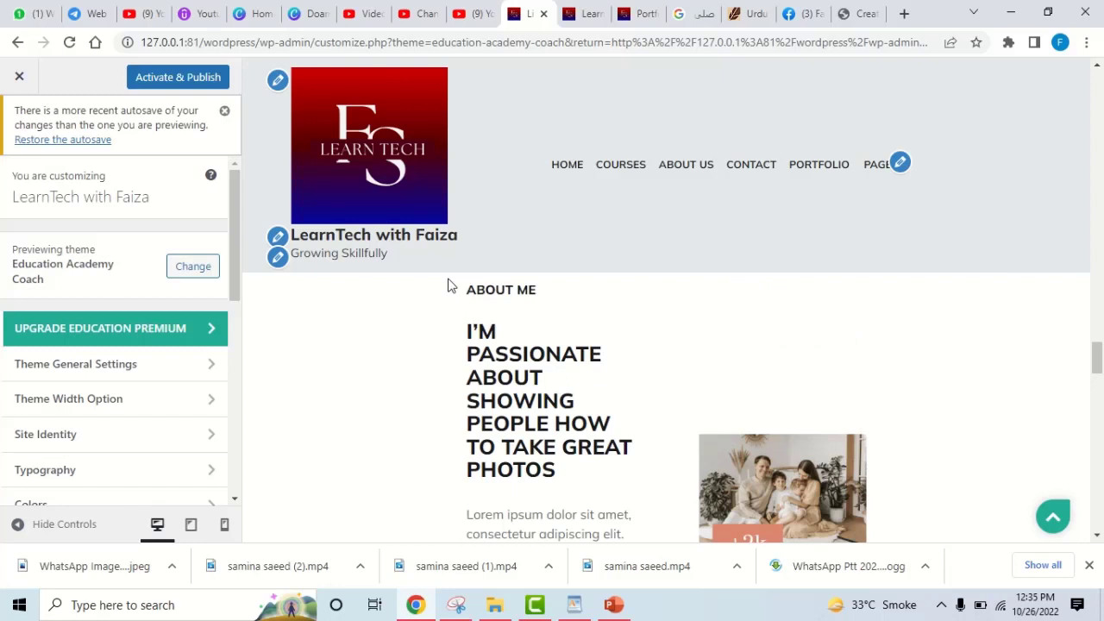
{"action": "scroll", "coordinate": [448, 286], "scroll_direction": "up", "scroll_amount": 5}
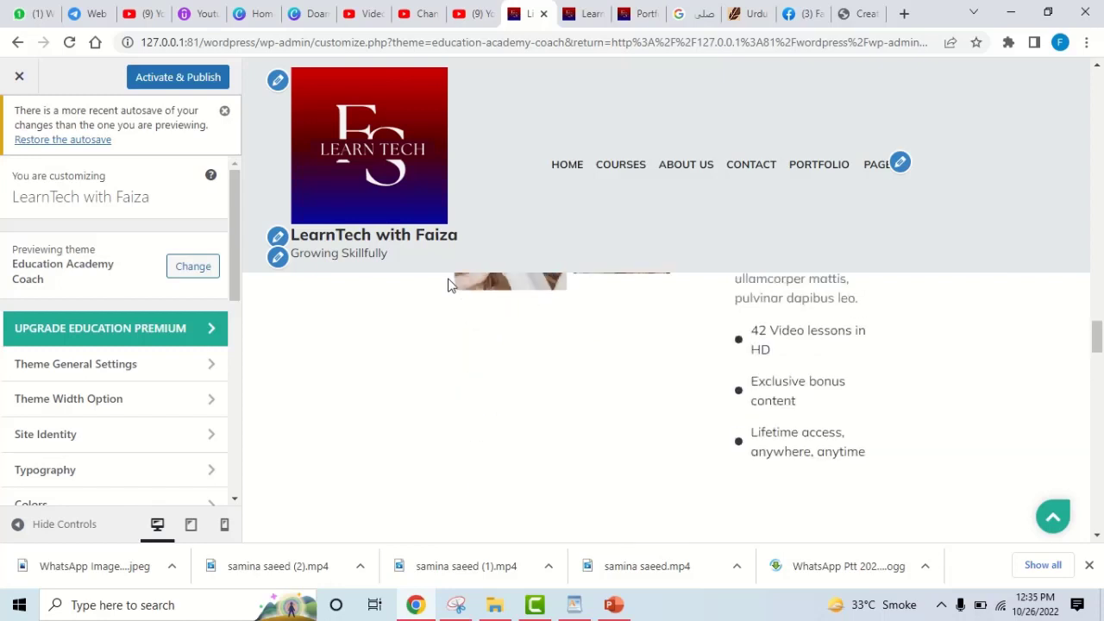
{"action": "scroll", "coordinate": [448, 285], "scroll_direction": "up", "scroll_amount": 5}
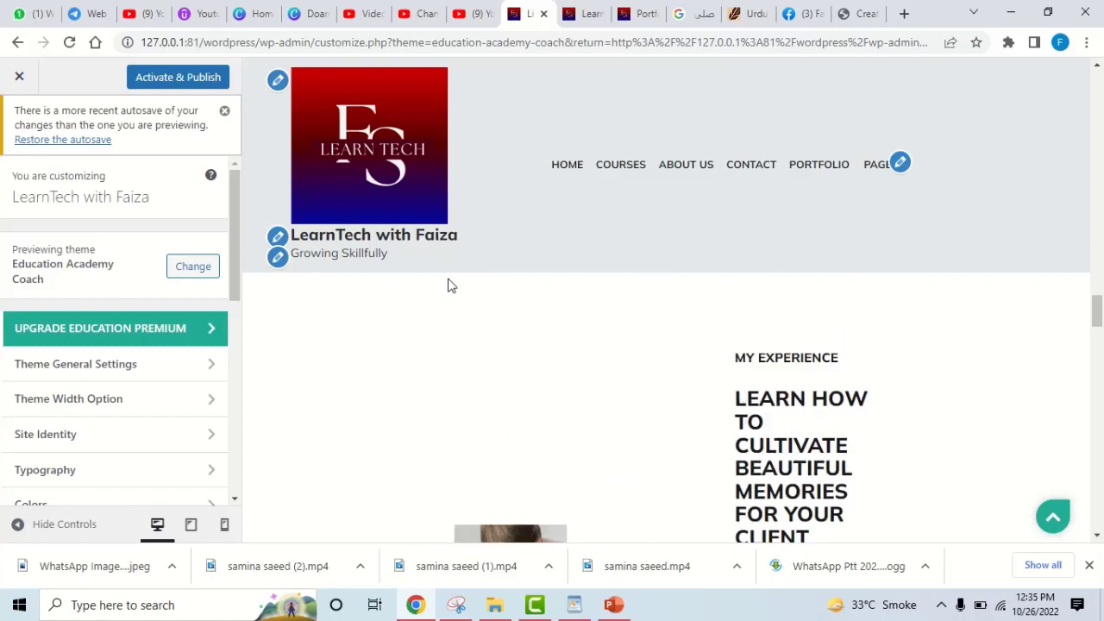
{"action": "scroll", "coordinate": [448, 285], "scroll_direction": "up", "scroll_amount": 1}
{"action": "scroll", "coordinate": [448, 286], "scroll_direction": "up", "scroll_amount": 2}
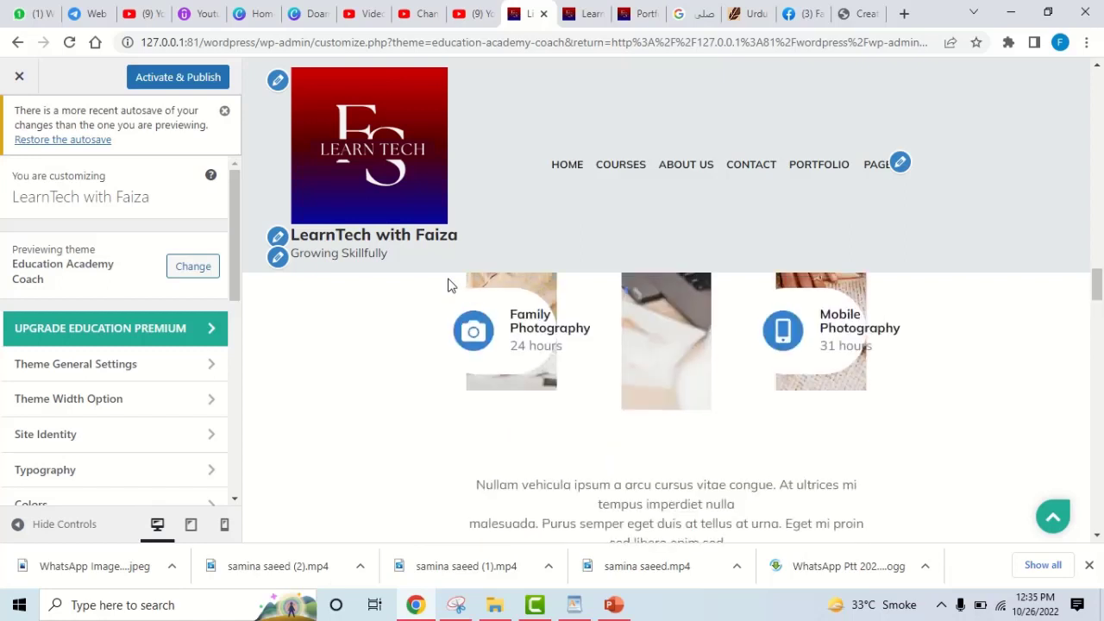
{"action": "scroll", "coordinate": [448, 284], "scroll_direction": "up", "scroll_amount": 3}
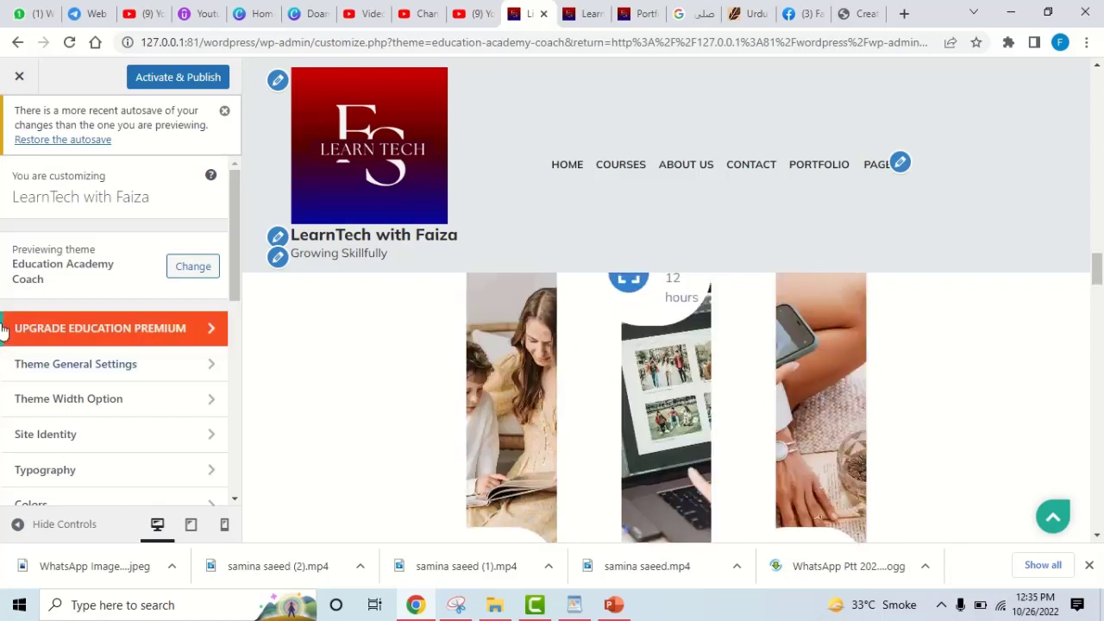
Step: Enable Show Sticky Header in Education Academy Coach's Theme General Settings and scroll the preview to check it
{"action": "left_click", "coordinate": [90, 371]}
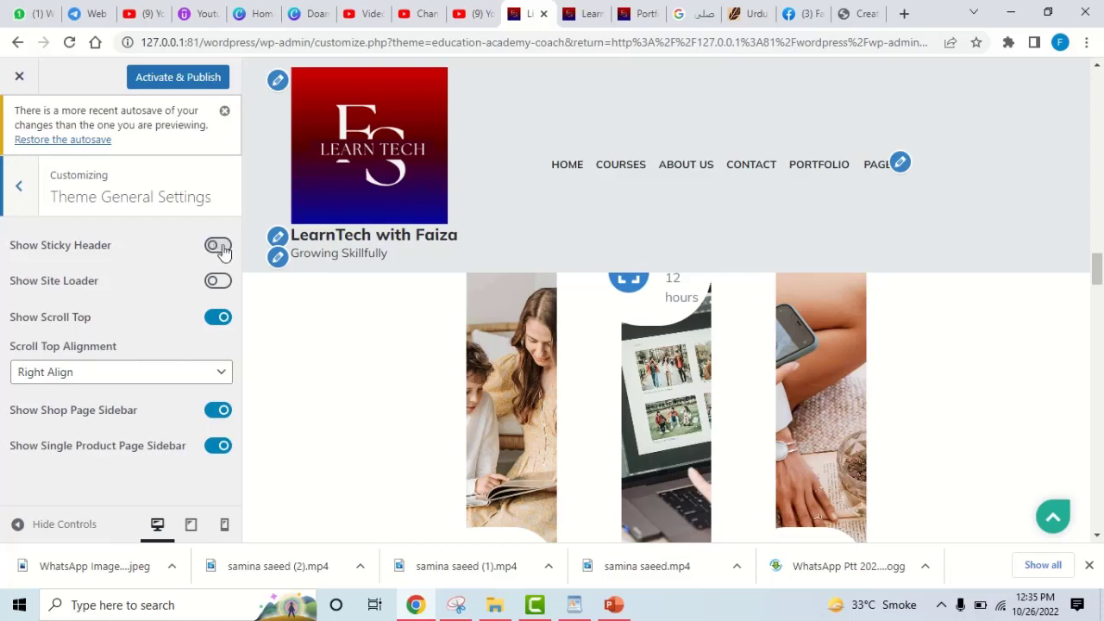
{"action": "left_click", "coordinate": [218, 246]}
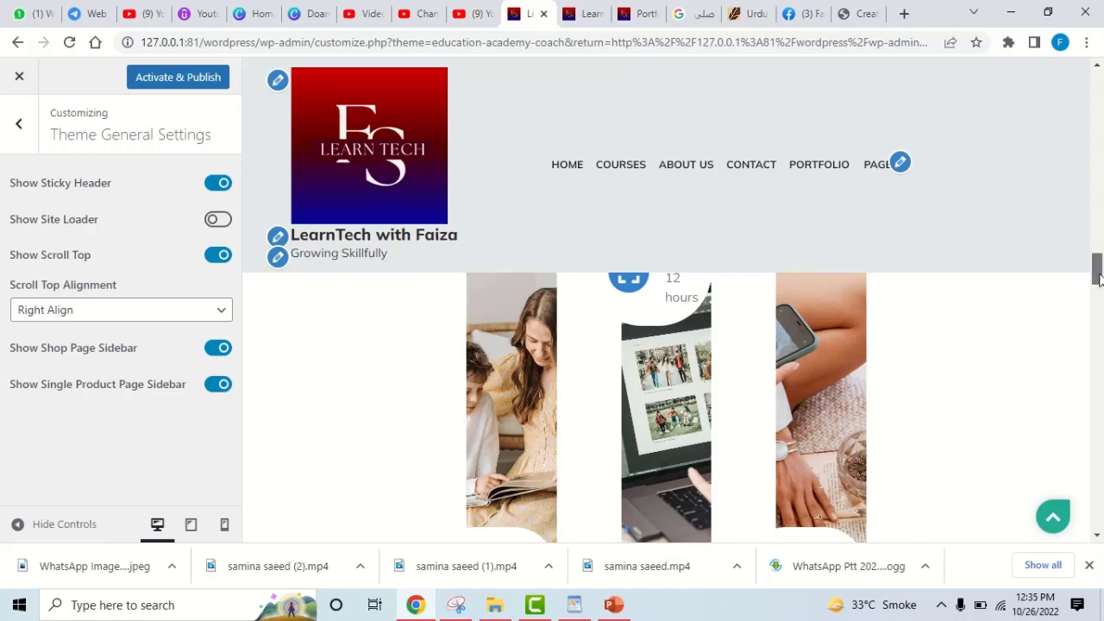
{"action": "left_click_drag", "start_coordinate": [1097, 277], "coordinate": [1098, 94]}
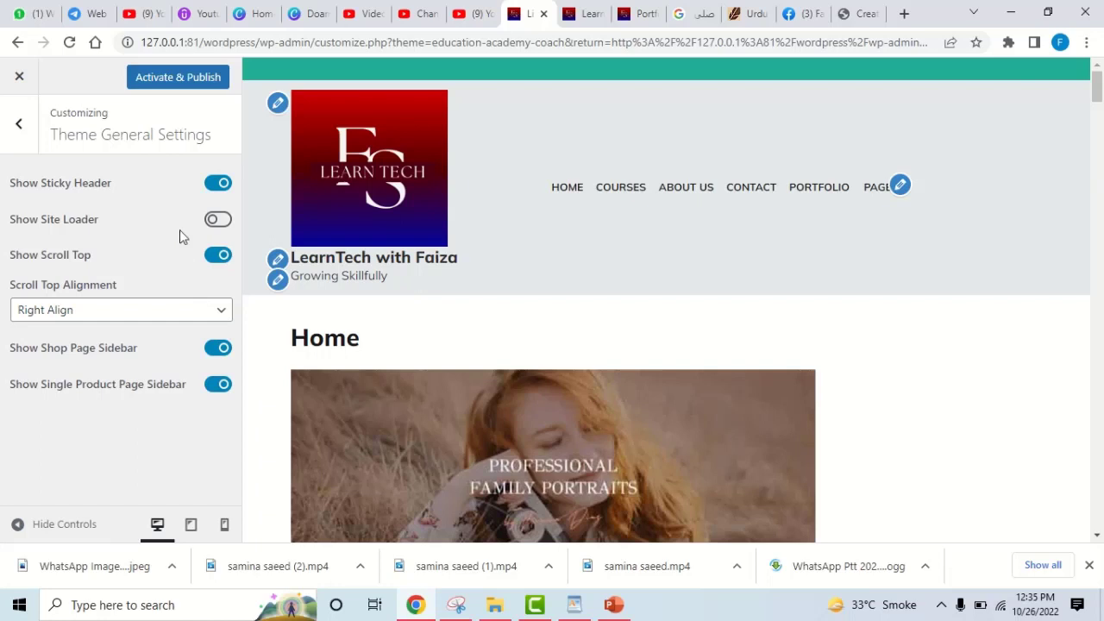
Step: Switch Show Sticky Header off, check the scrolled preview, then switch Show Site Loader on
{"action": "left_click", "coordinate": [218, 183]}
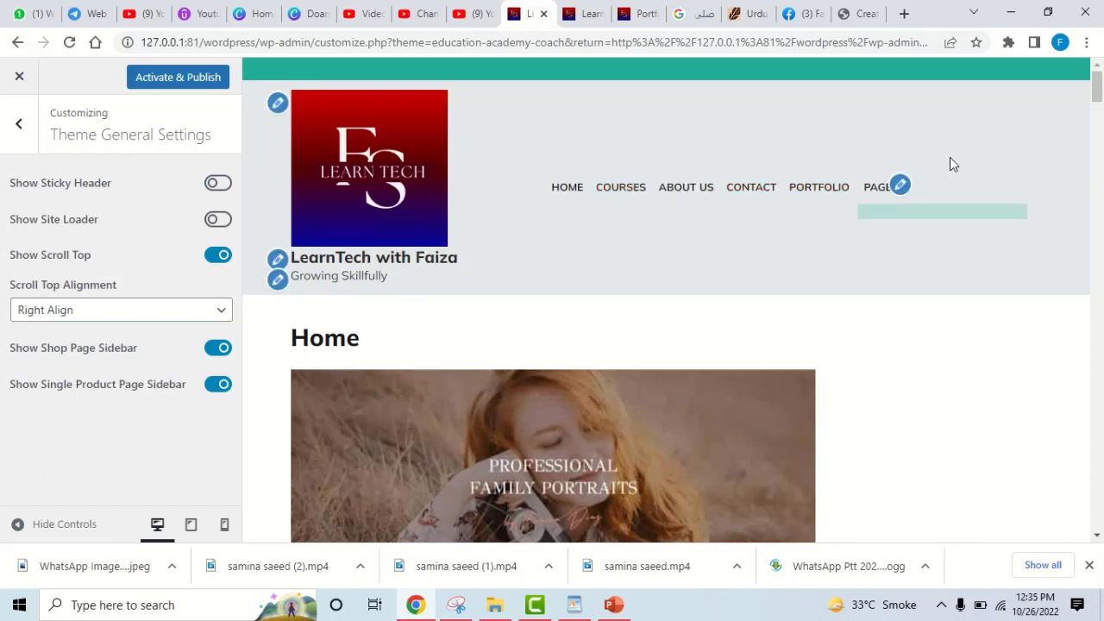
{"action": "left_click", "coordinate": [1098, 95]}
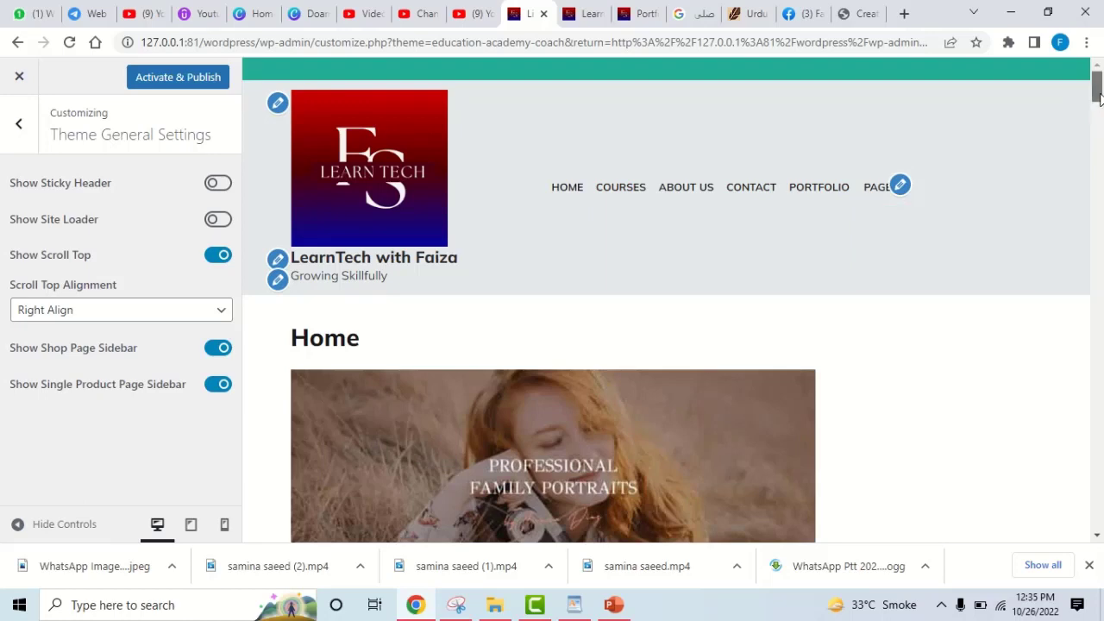
{"action": "scroll", "coordinate": [1098, 101], "scroll_direction": "down", "scroll_amount": 1}
{"action": "mouse_move", "coordinate": [1098, 101]}
{"action": "left_mouse_down"}
{"action": "mouse_move", "coordinate": [1100, 456]}
{"action": "mouse_move", "coordinate": [1085, 91]}
{"action": "left_mouse_up"}
{"action": "left_click", "coordinate": [222, 226]}
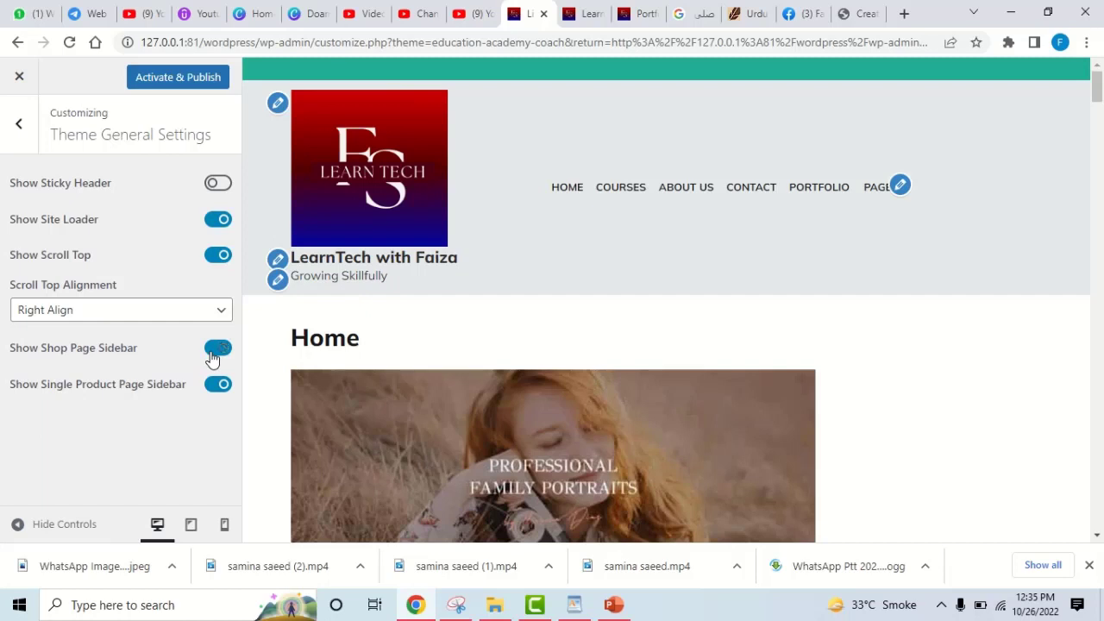
Step: Switch off Show Shop Page Sidebar, then scroll the homepage preview down and back up
{"action": "left_click", "coordinate": [217, 348]}
{"action": "scroll", "coordinate": [581, 311], "scroll_direction": "down", "scroll_amount": 5}
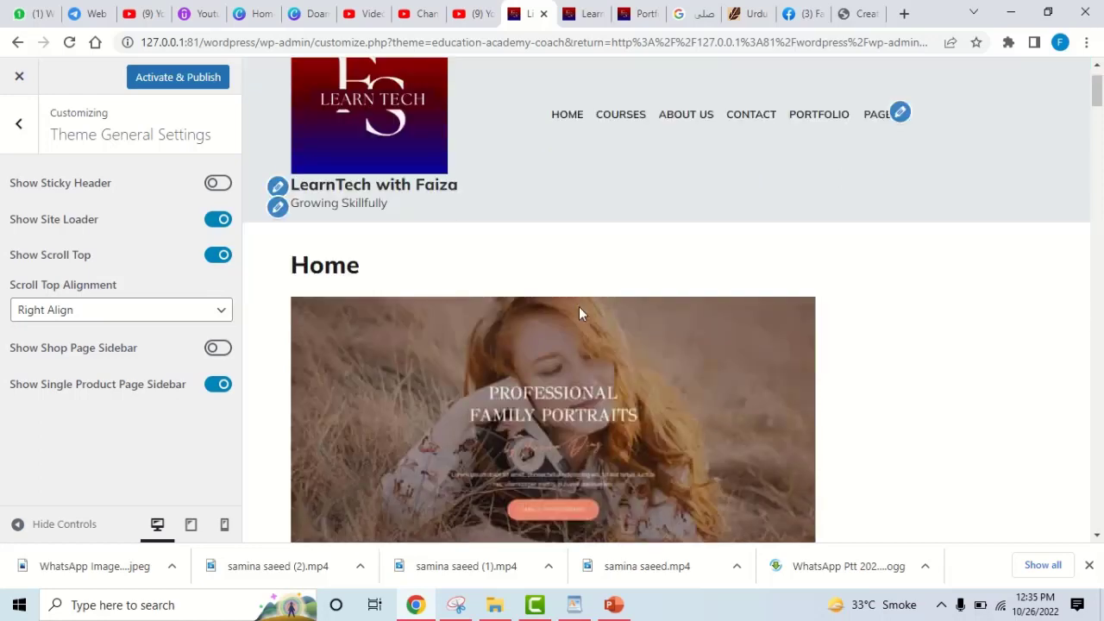
{"action": "scroll", "coordinate": [580, 312], "scroll_direction": "down", "scroll_amount": 1}
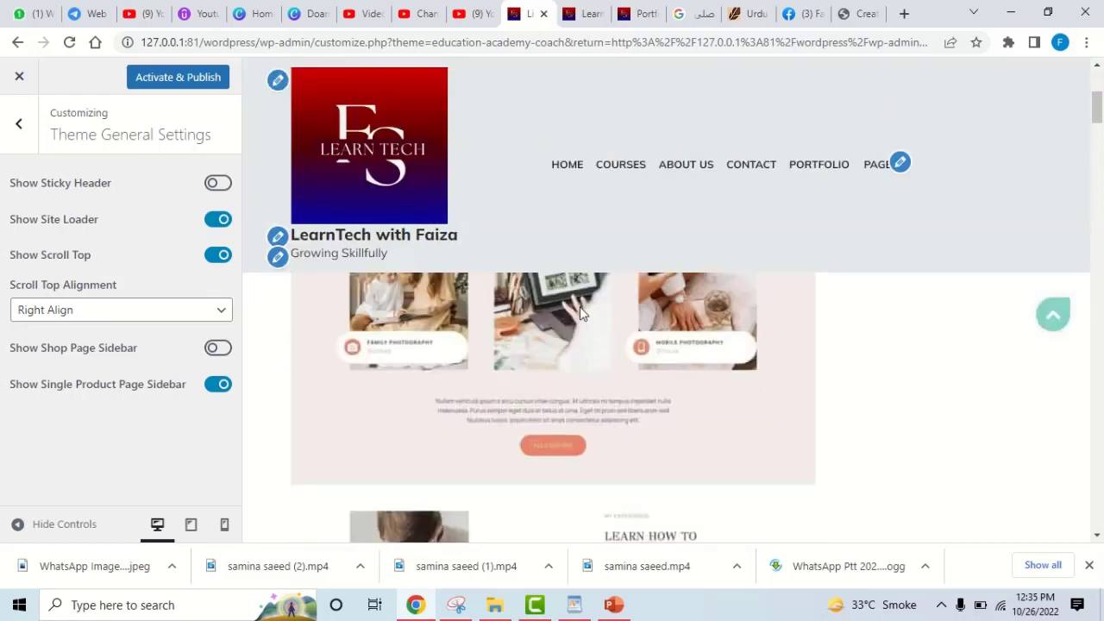
{"action": "scroll", "coordinate": [580, 315], "scroll_direction": "down", "scroll_amount": 3}
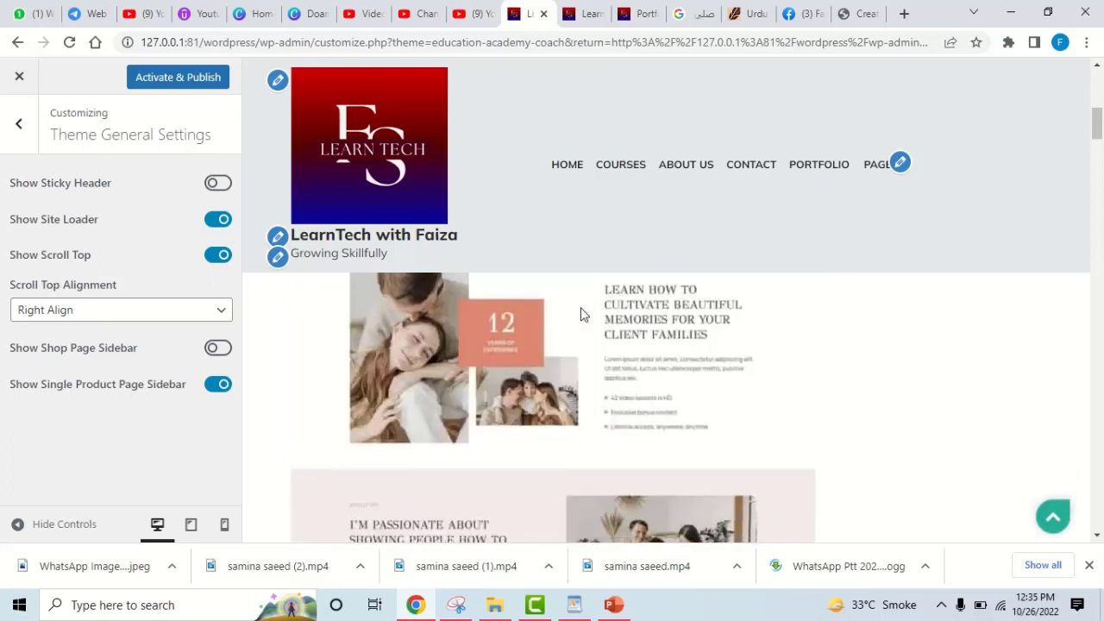
{"action": "scroll", "coordinate": [580, 315], "scroll_direction": "down", "scroll_amount": 4}
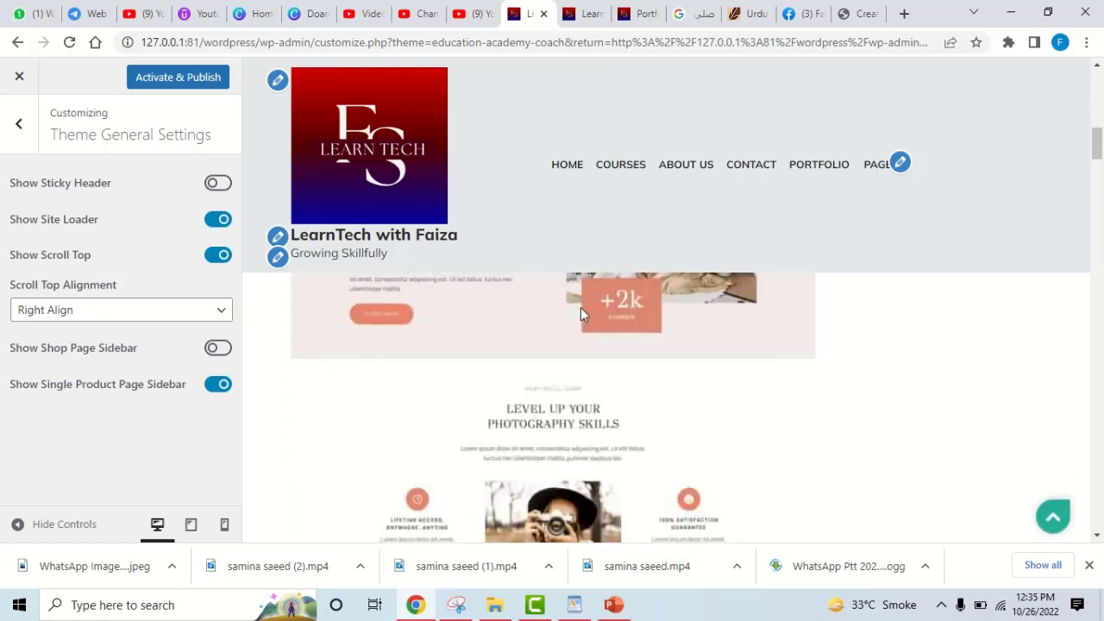
{"action": "scroll", "coordinate": [580, 312], "scroll_direction": "up", "scroll_amount": 3}
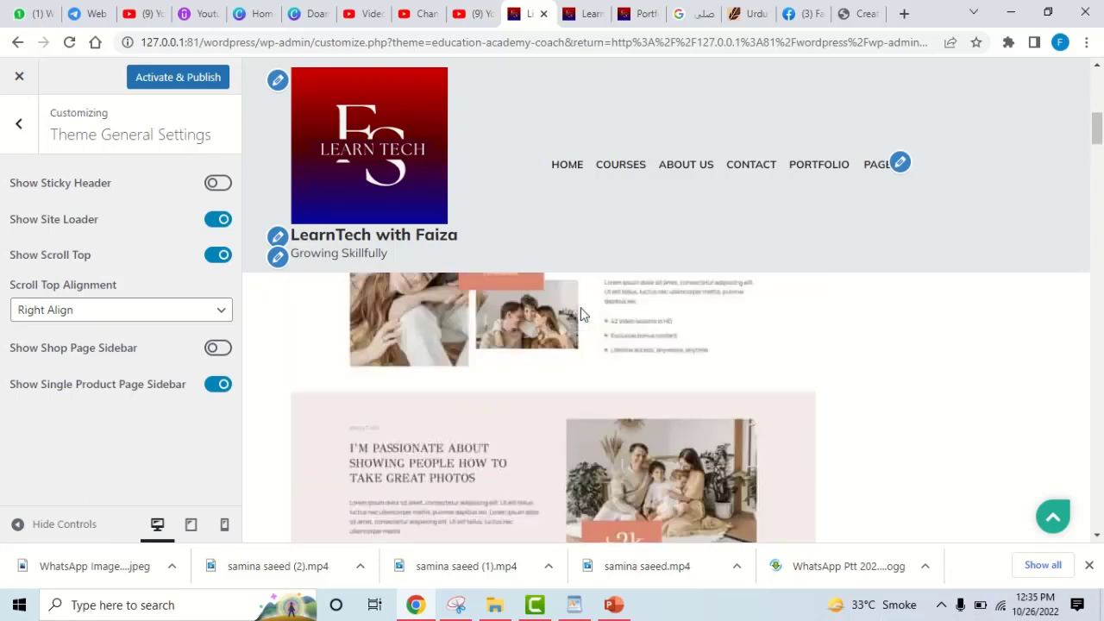
{"action": "scroll", "coordinate": [581, 314], "scroll_direction": "up", "scroll_amount": 4}
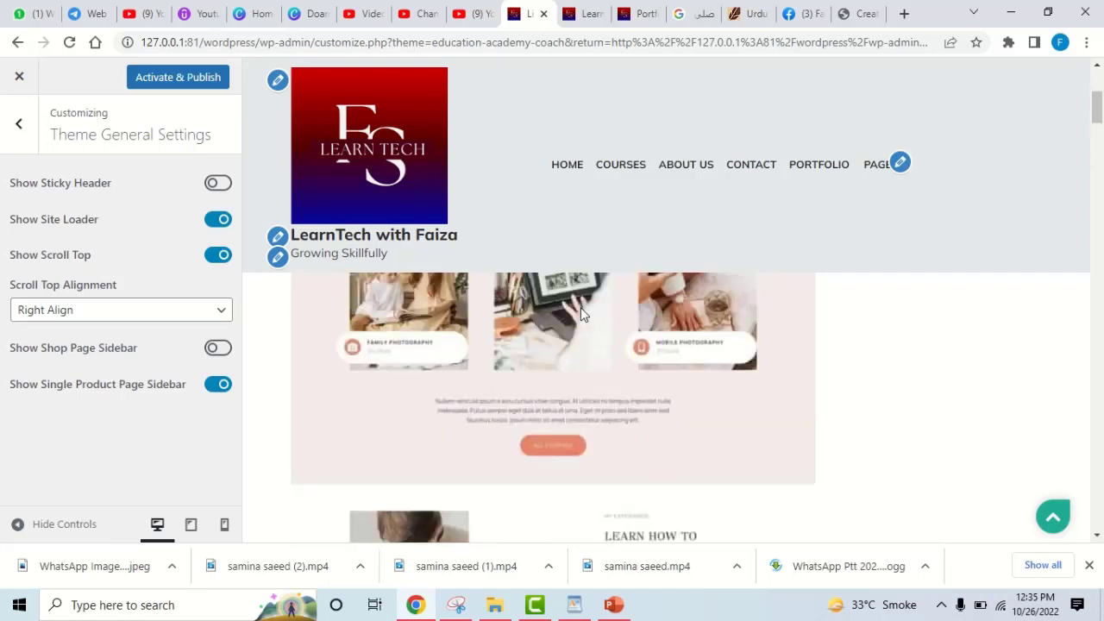
{"action": "scroll", "coordinate": [580, 310], "scroll_direction": "up", "scroll_amount": 5}
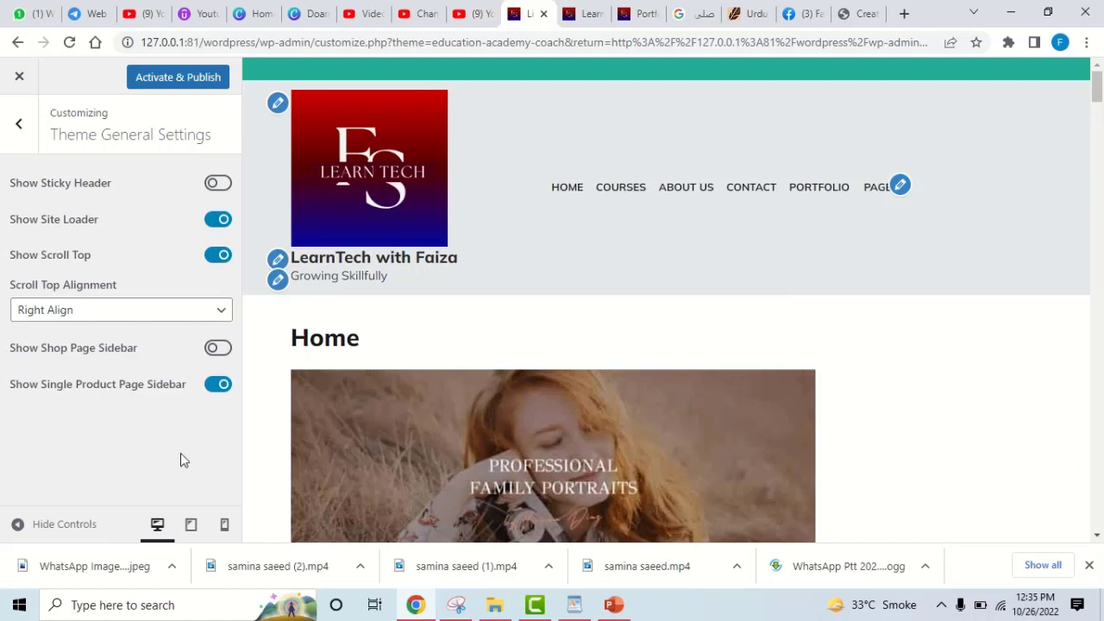
Step: Toggle the single product sidebar off and on, re-enable the shop sidebar, and set Scroll Top to Center Align
{"action": "left_click", "coordinate": [217, 385]}
{"action": "left_click", "coordinate": [219, 384]}
{"action": "left_click", "coordinate": [218, 349]}
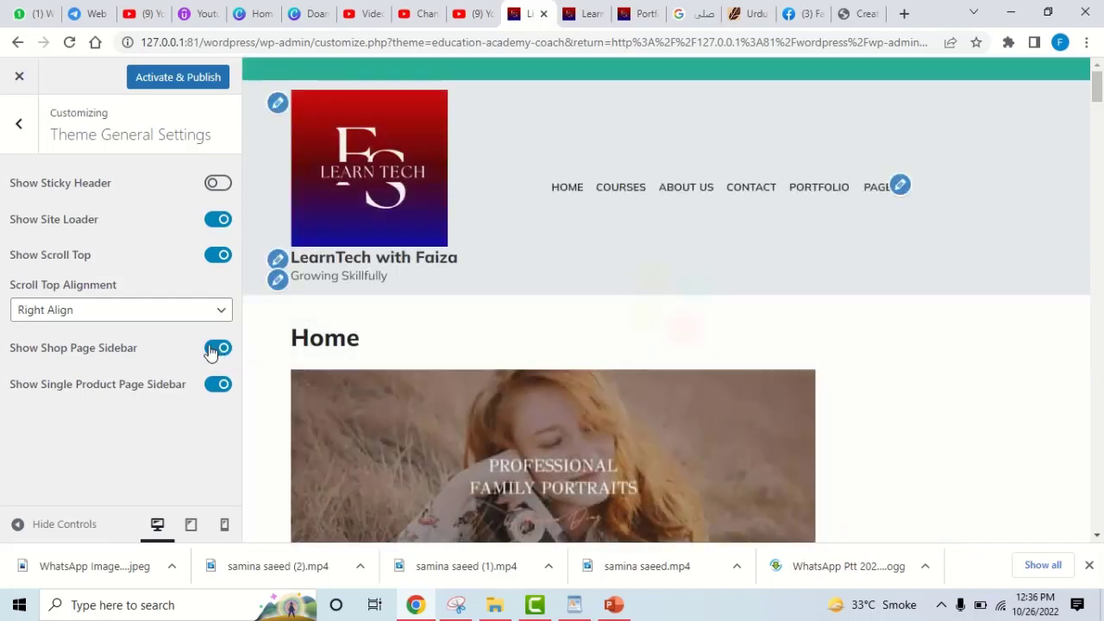
{"action": "left_click", "coordinate": [144, 312]}
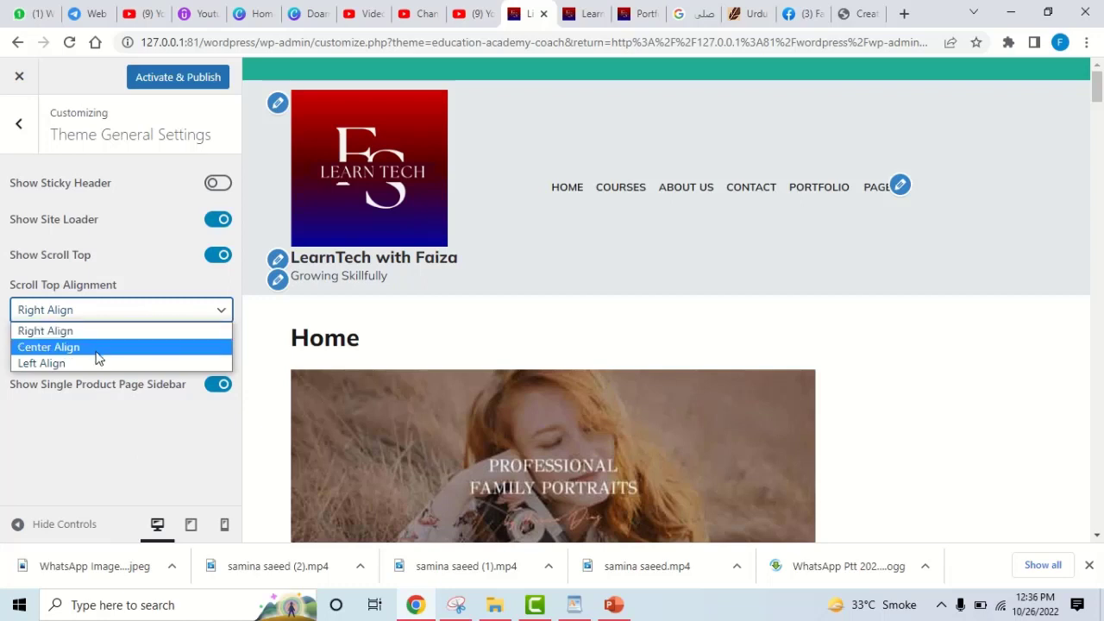
{"action": "left_click", "coordinate": [98, 349]}
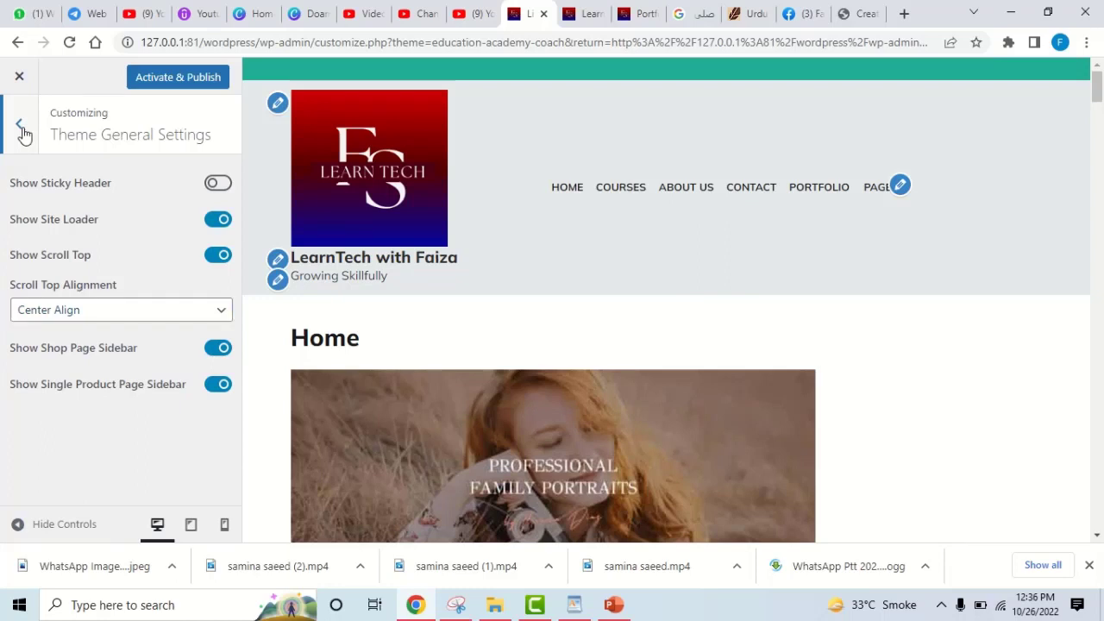
Step: Change Theme Width Option from container to container fluid, then go back to the main sections
{"action": "left_click", "coordinate": [20, 129]}
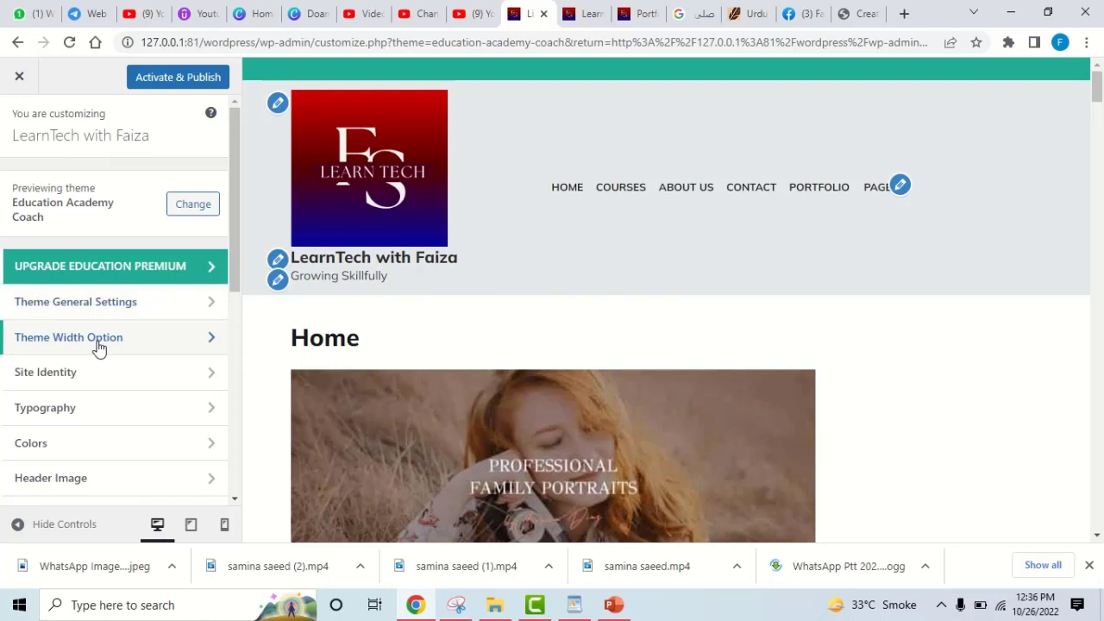
{"action": "left_click", "coordinate": [98, 346]}
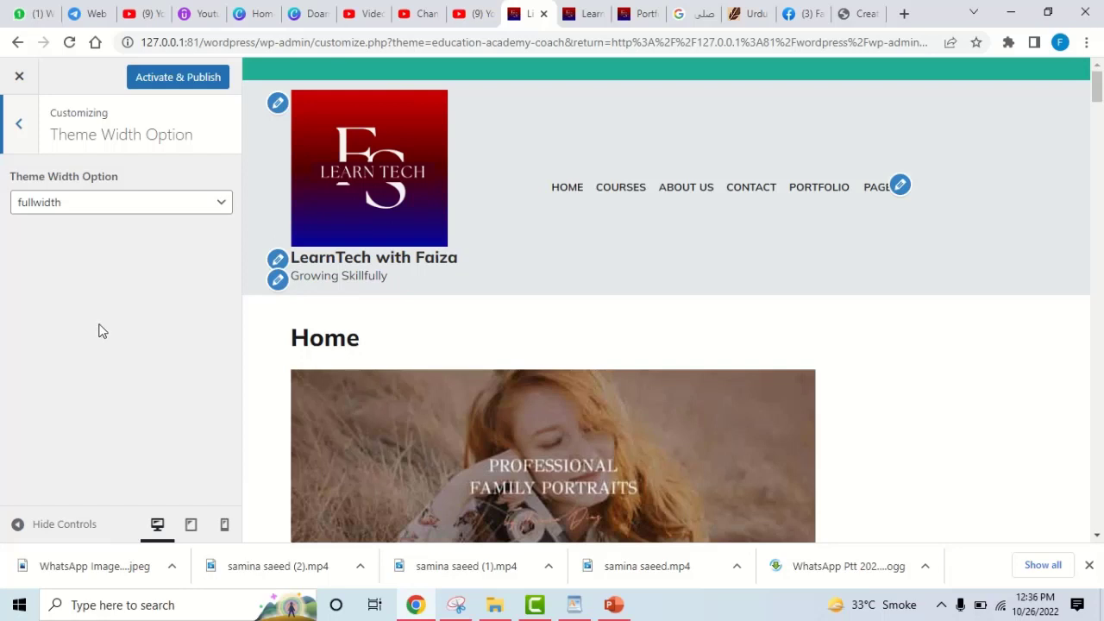
{"action": "left_click", "coordinate": [116, 207]}
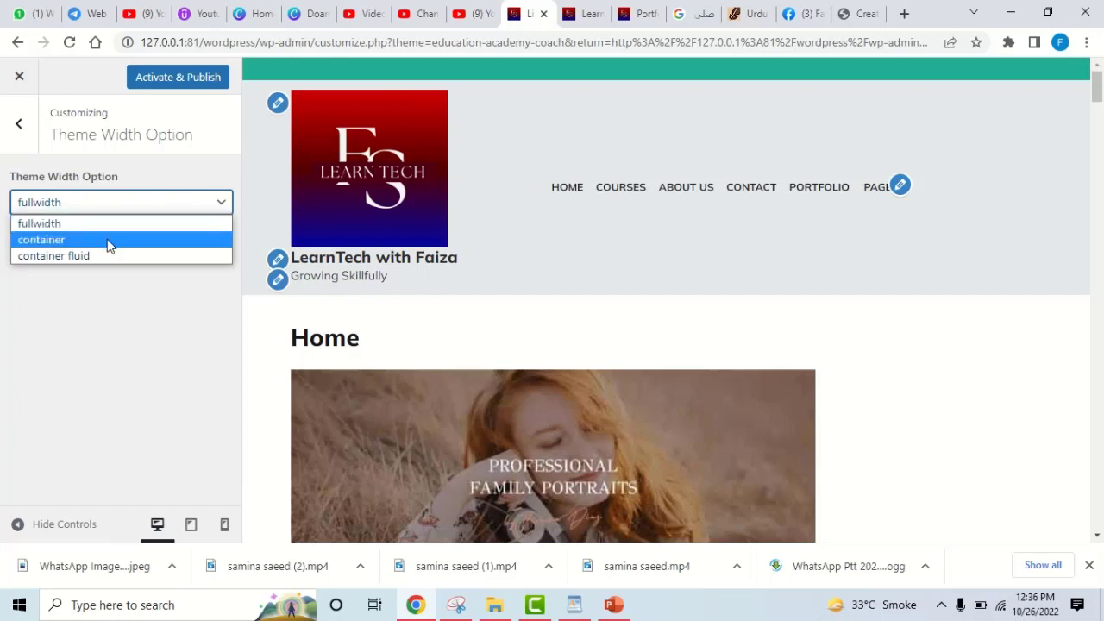
{"action": "left_click", "coordinate": [110, 241]}
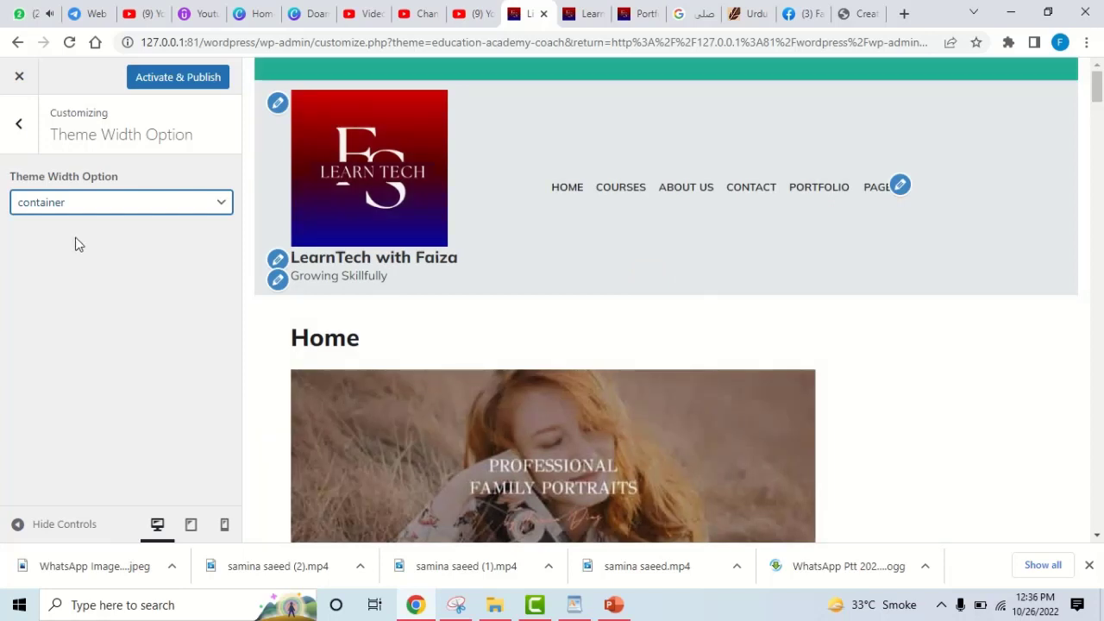
{"action": "left_click", "coordinate": [36, 201]}
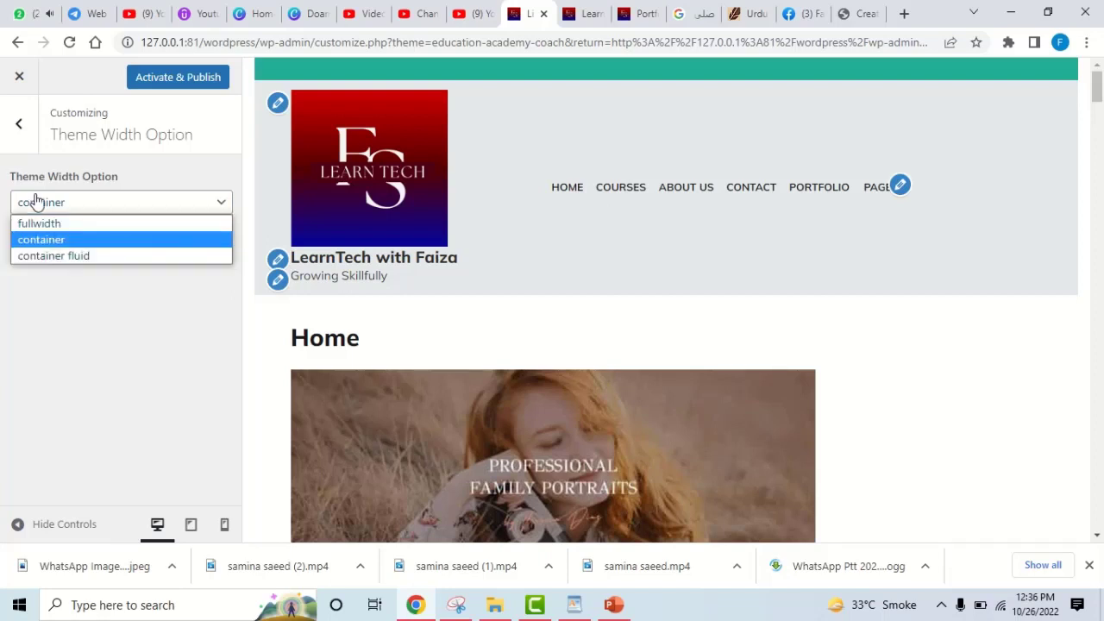
{"action": "left_click", "coordinate": [46, 262]}
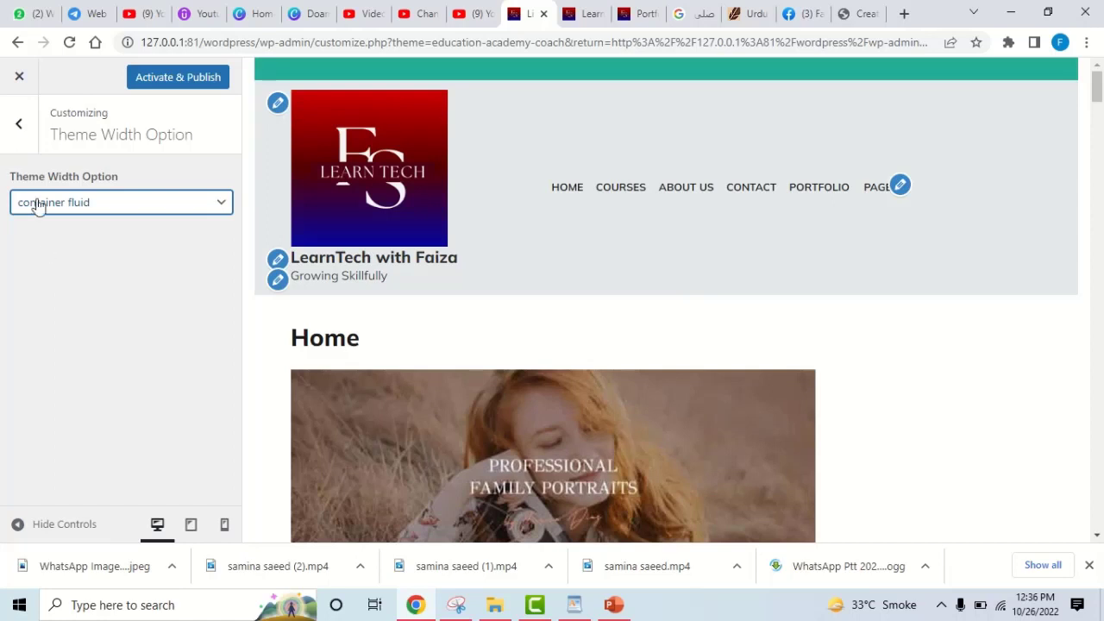
{"action": "left_click", "coordinate": [17, 129]}
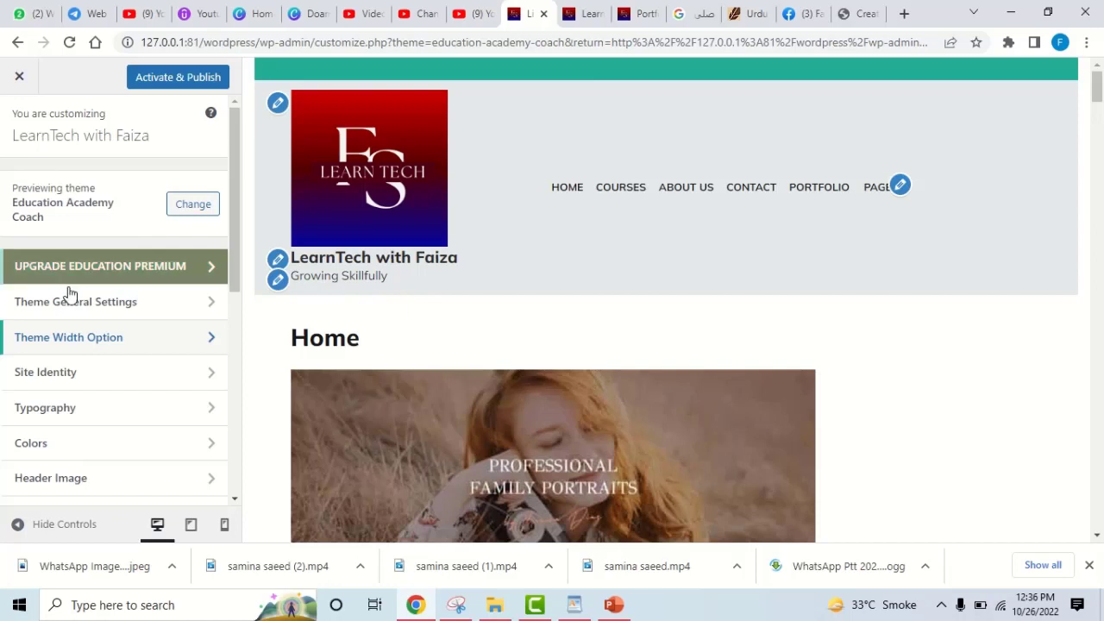
Step: Open Site Identity and select the whole existing Site Title text
{"action": "left_click", "coordinate": [69, 376]}
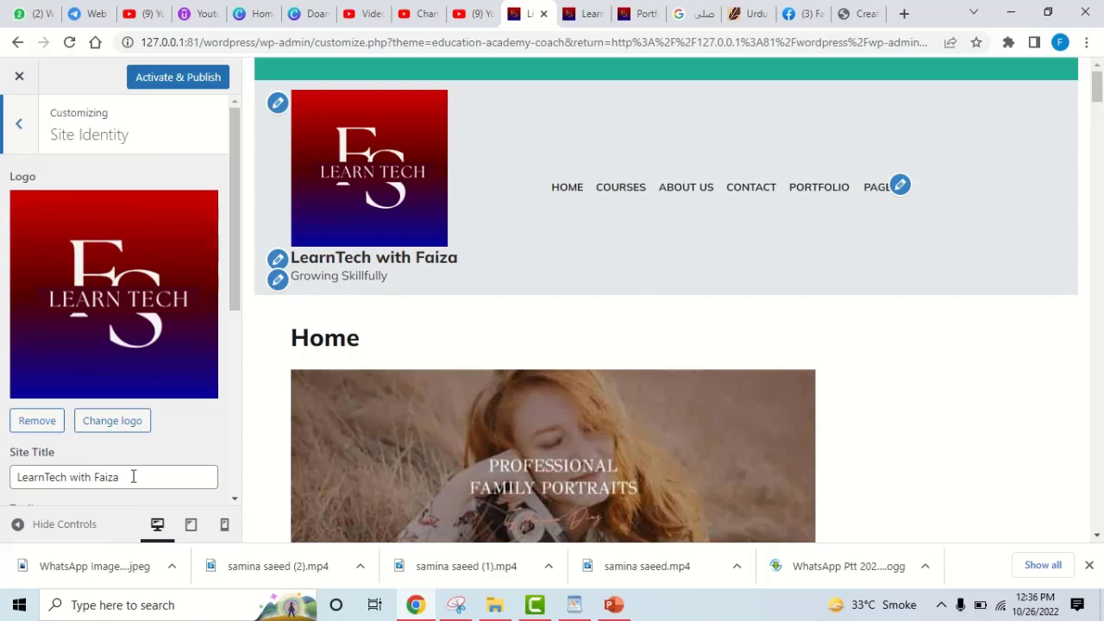
{"action": "scroll", "coordinate": [134, 476], "scroll_direction": "down", "scroll_amount": 2}
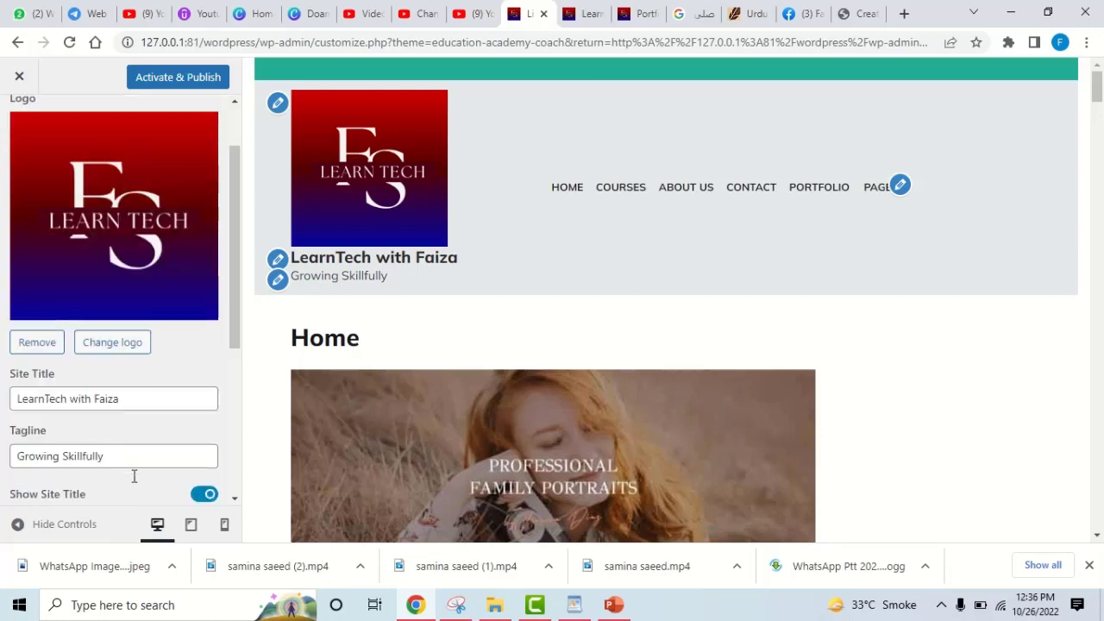
{"action": "scroll", "coordinate": [134, 477], "scroll_direction": "down", "scroll_amount": 1}
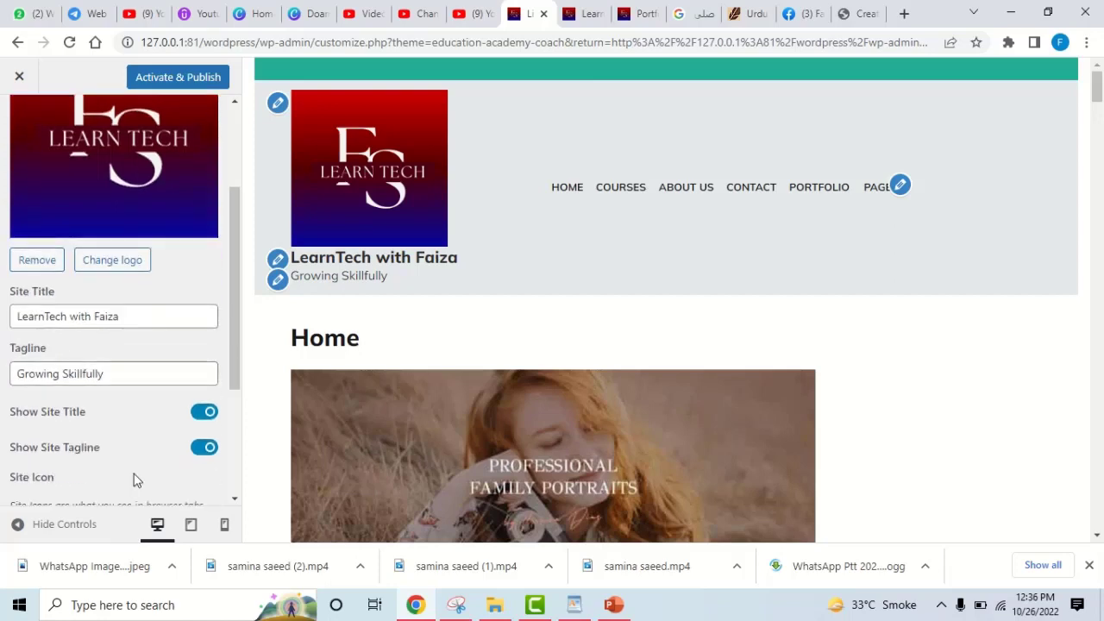
{"action": "left_click", "coordinate": [130, 312]}
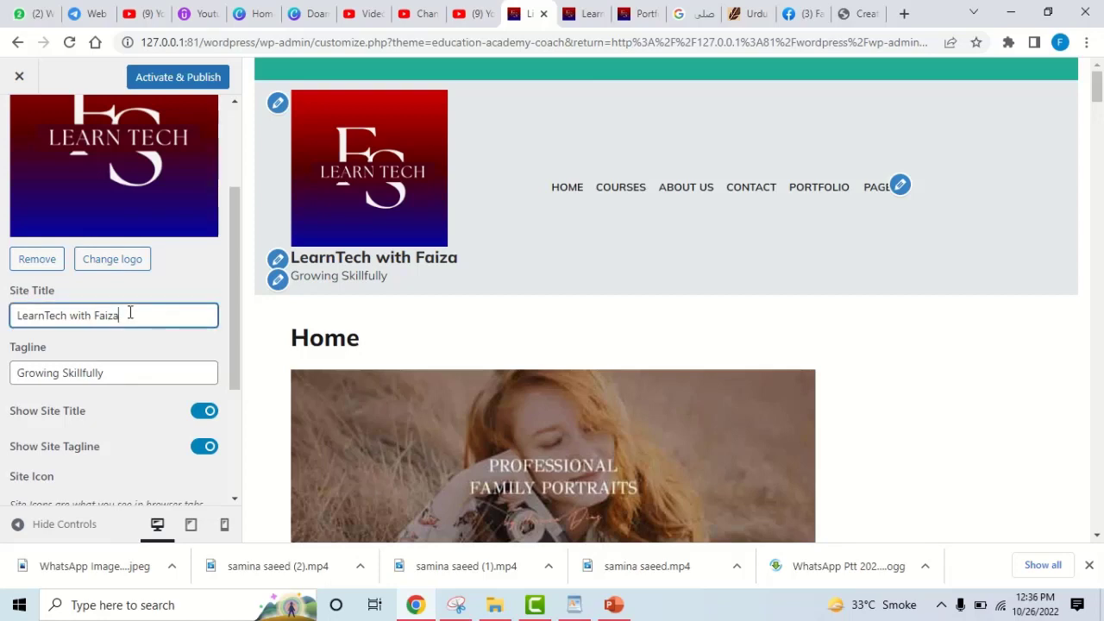
{"action": "left_click_drag", "start_coordinate": [120, 316], "coordinate": [5, 319]}
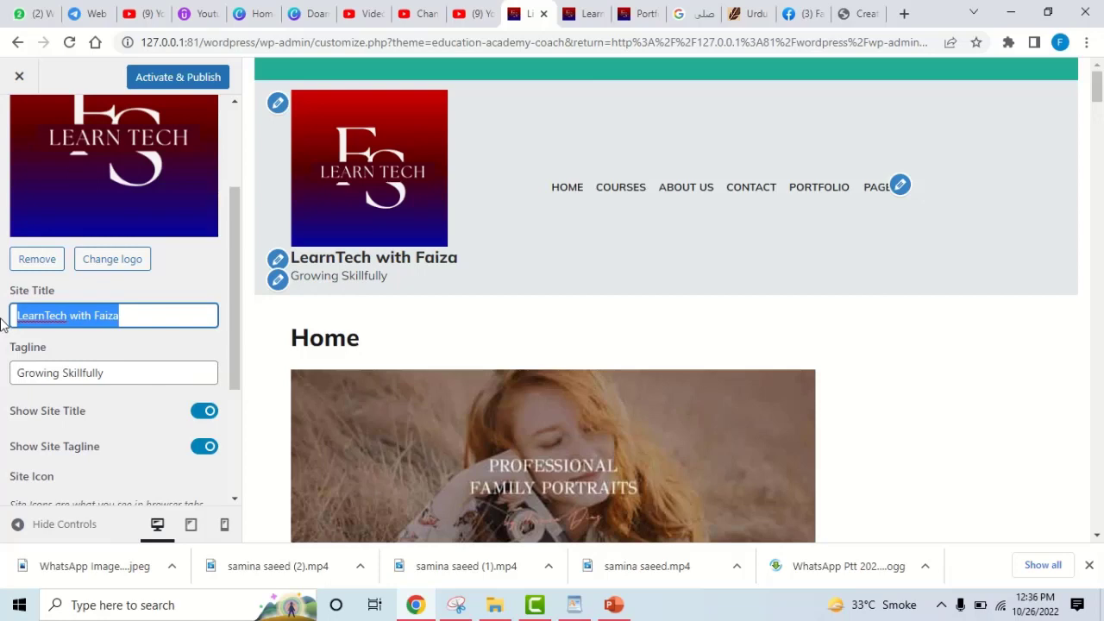
Step: Type 'First Look' over the selected Site Title text
{"action": "type", "text": "F"}
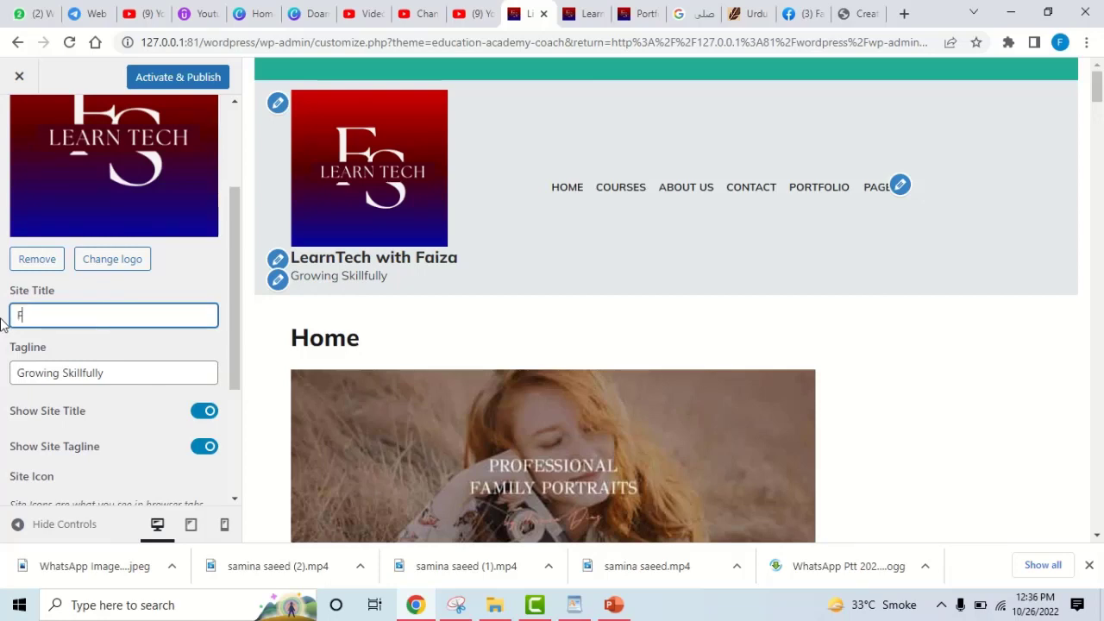
{"action": "type", "text": "i"}
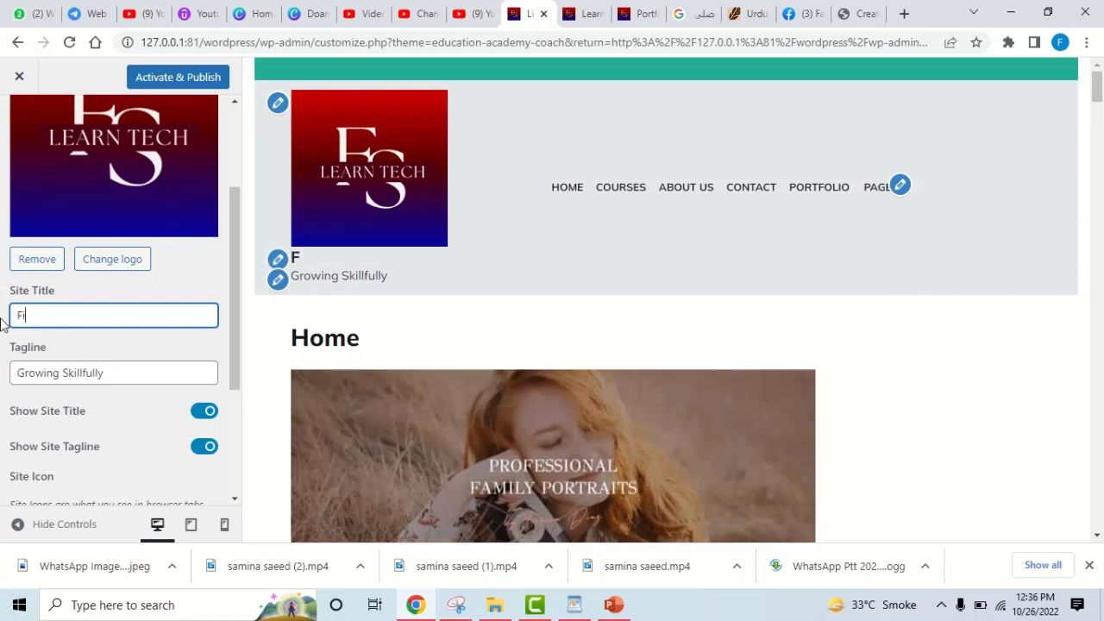
{"action": "type", "text": "rst"}
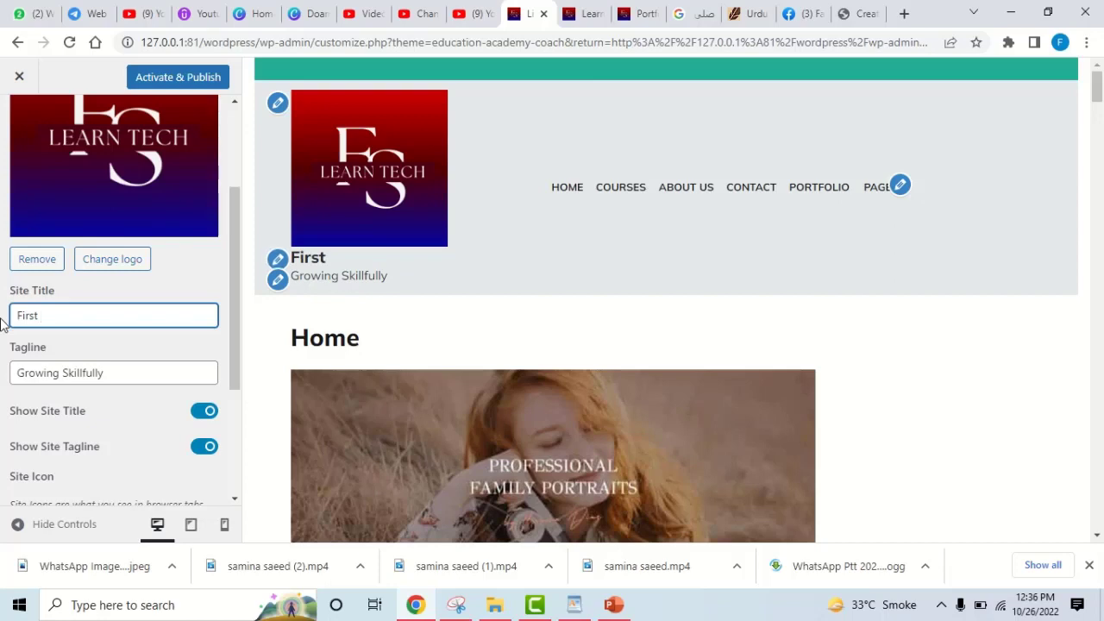
{"action": "type", "text": "Look"}
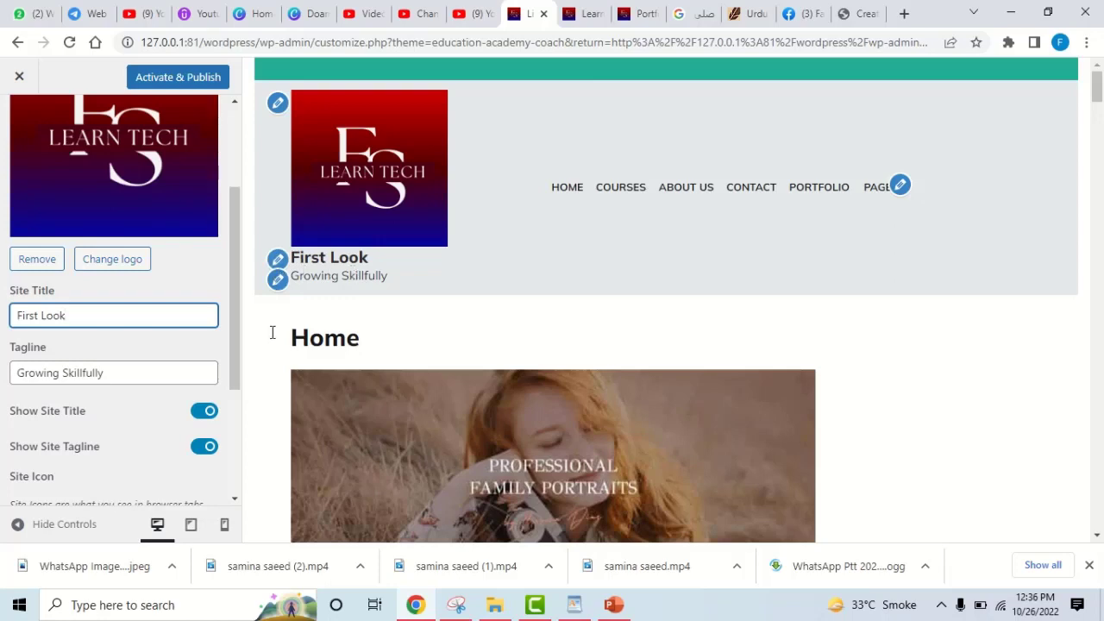
Step: Replace the tagline Growing Skillfully with 'Join Us'
{"action": "left_click", "coordinate": [128, 377]}
{"action": "left_click_drag", "start_coordinate": [120, 375], "coordinate": [15, 372]}
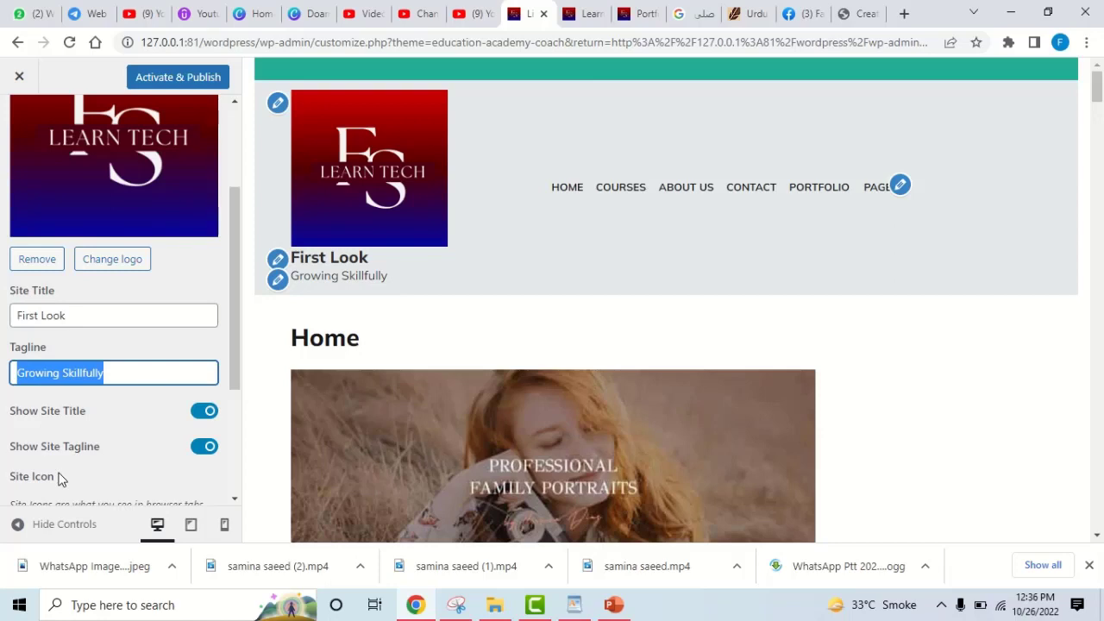
{"action": "type", "text": "J"}
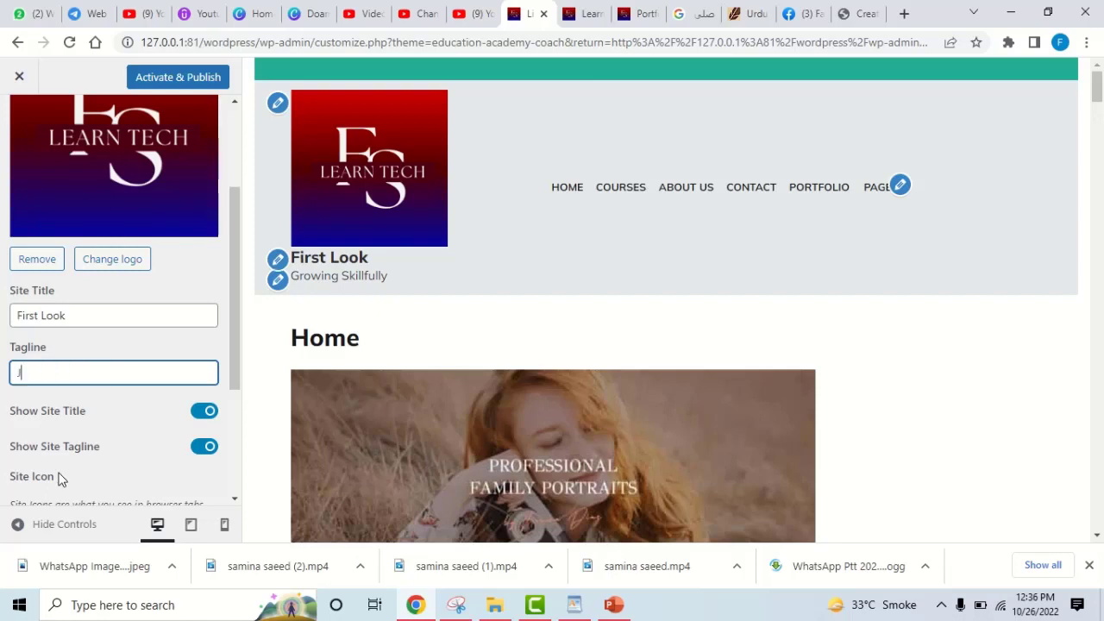
{"action": "type", "text": "oi"}
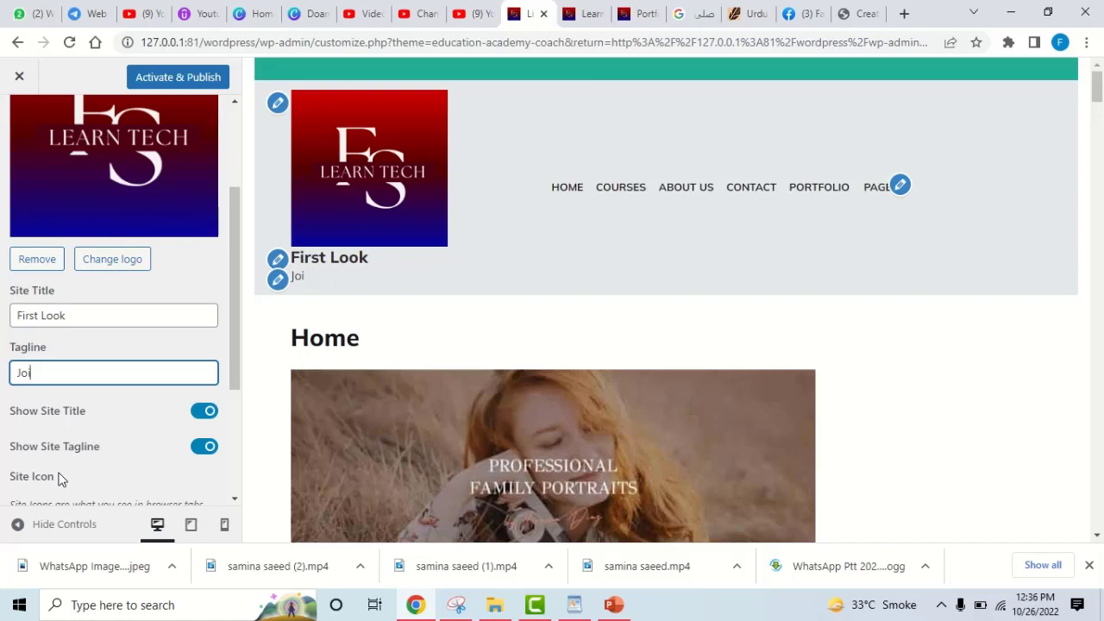
{"action": "type", "text": "n Us"}
Step: Select the Join Us tagline, scroll down to Site Icon and back, then return to the main sections
{"action": "left_click_drag", "start_coordinate": [77, 378], "coordinate": [2, 387]}
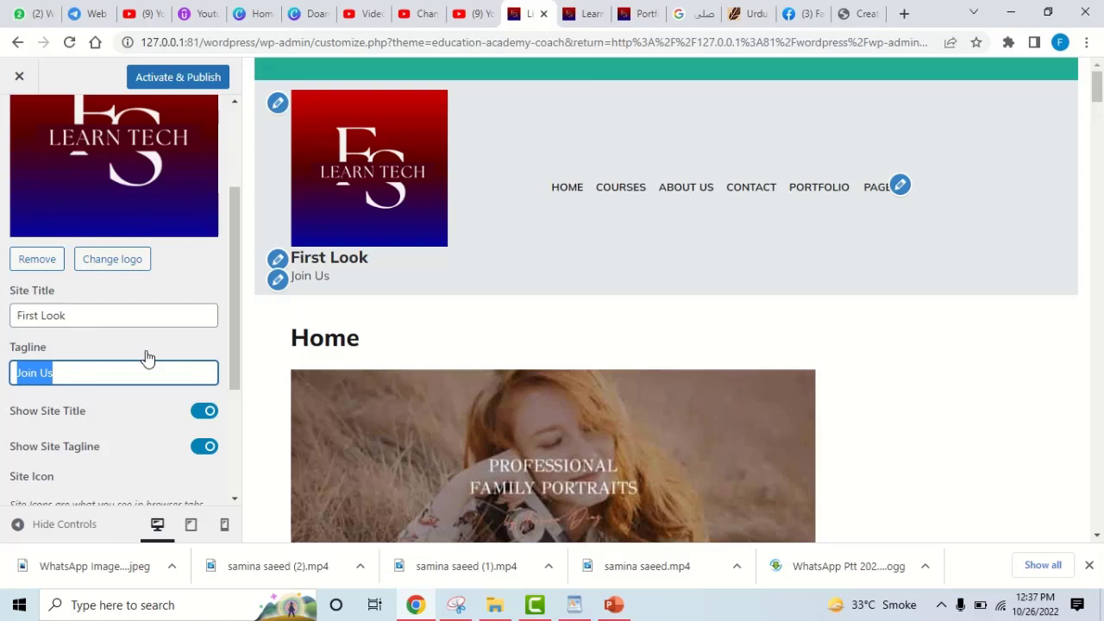
{"action": "scroll", "coordinate": [148, 358], "scroll_direction": "down", "scroll_amount": 1}
{"action": "scroll", "coordinate": [151, 364], "scroll_direction": "down", "scroll_amount": 1}
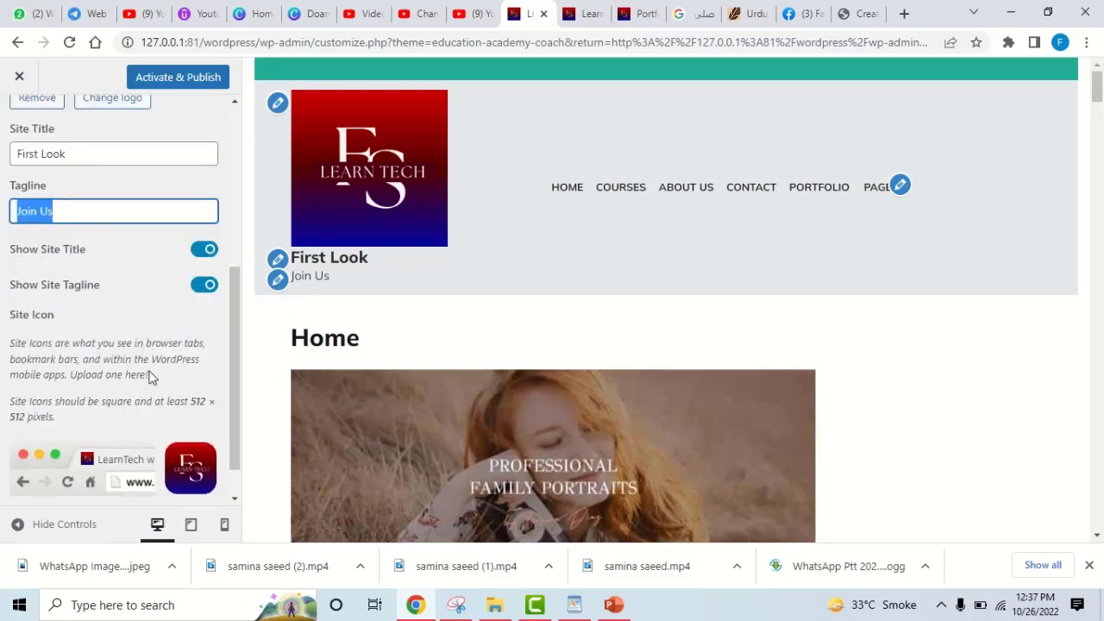
{"action": "scroll", "coordinate": [151, 377], "scroll_direction": "down", "scroll_amount": 1}
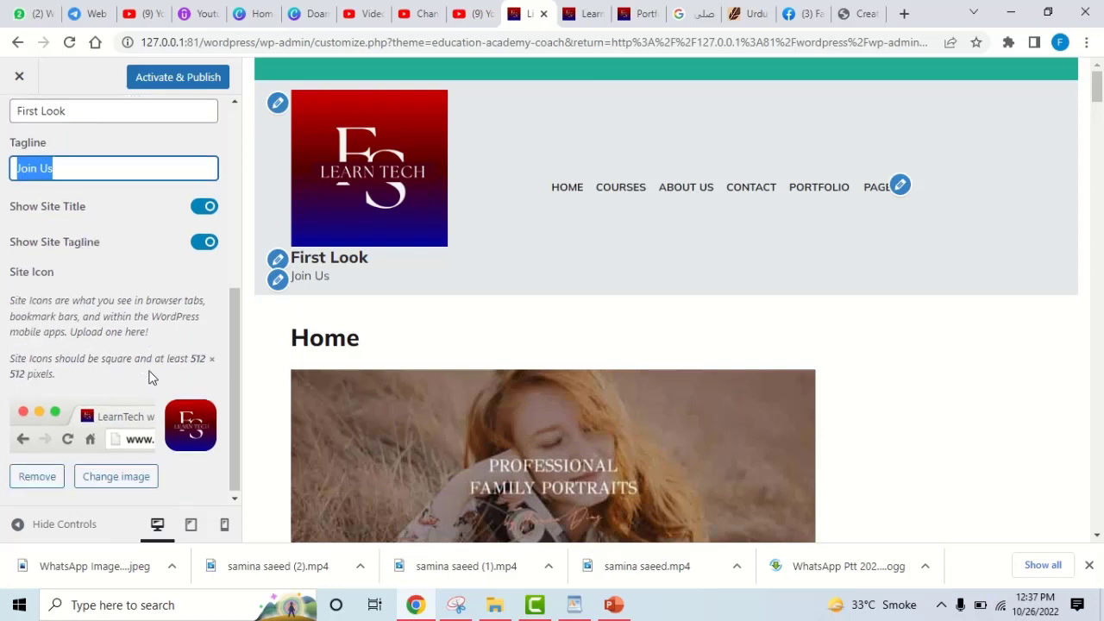
{"action": "scroll", "coordinate": [148, 377], "scroll_direction": "down", "scroll_amount": 1}
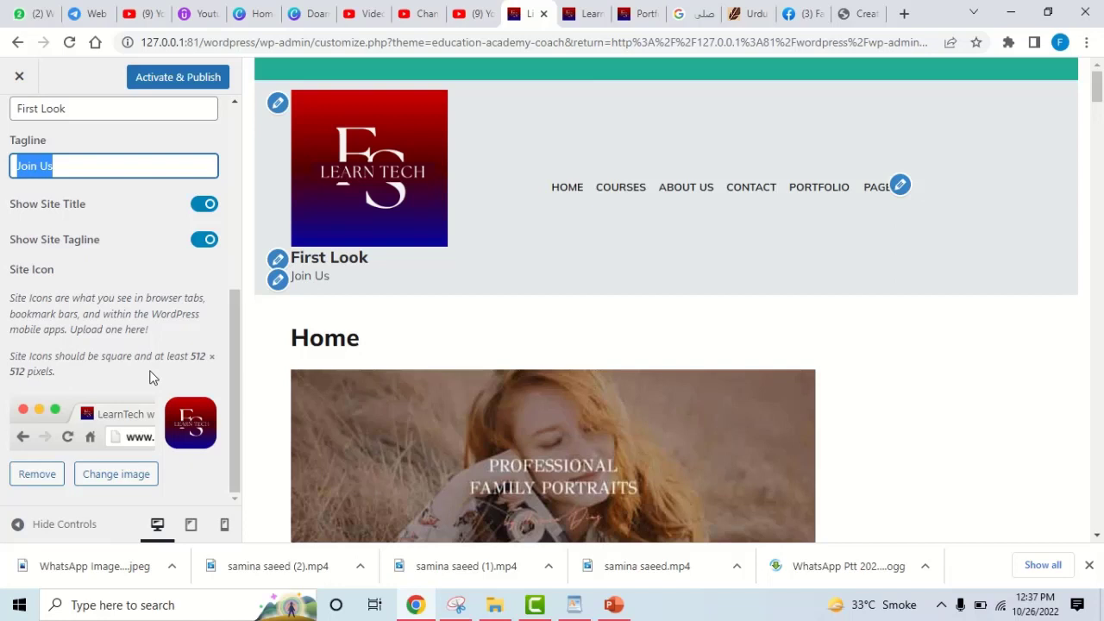
{"action": "scroll", "coordinate": [149, 377], "scroll_direction": "up", "scroll_amount": 1}
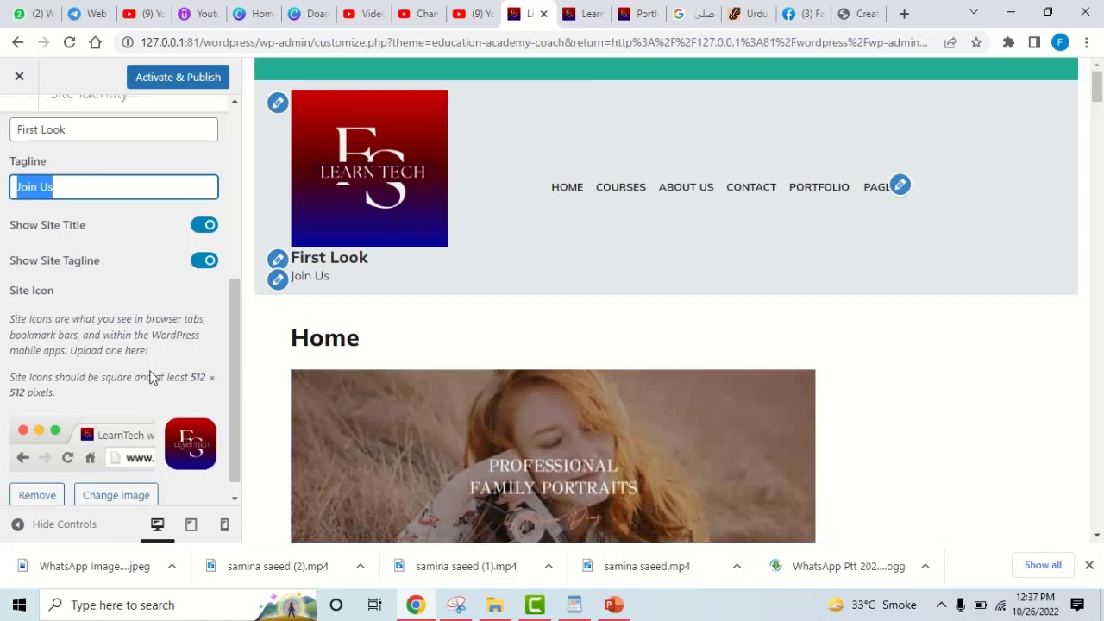
{"action": "scroll", "coordinate": [149, 377], "scroll_direction": "up", "scroll_amount": 5}
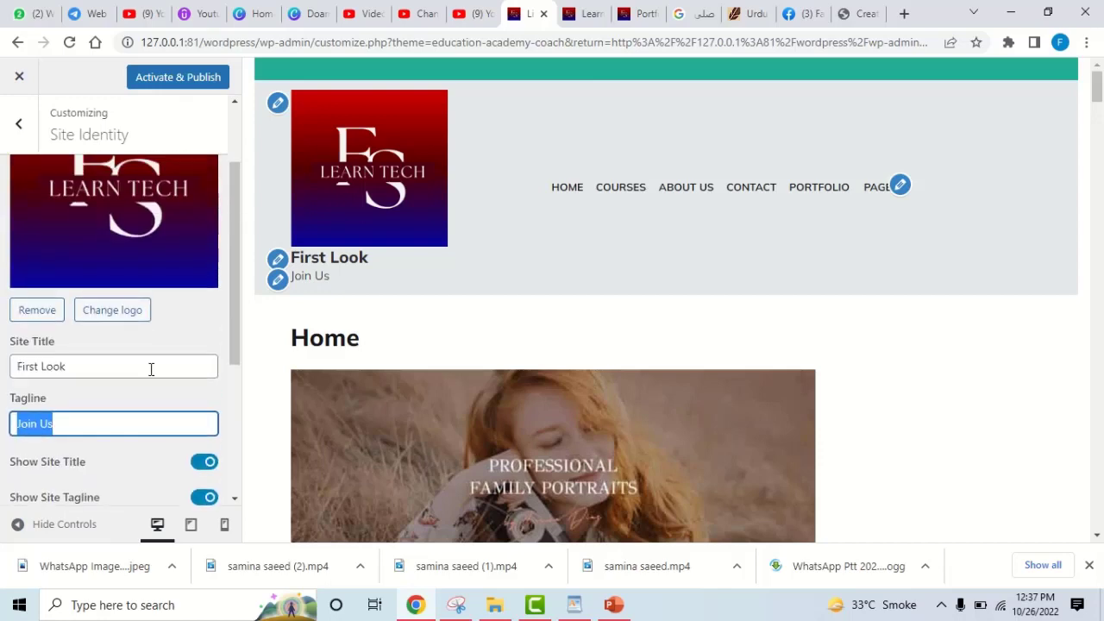
{"action": "scroll", "coordinate": [150, 371], "scroll_direction": "up", "scroll_amount": 3}
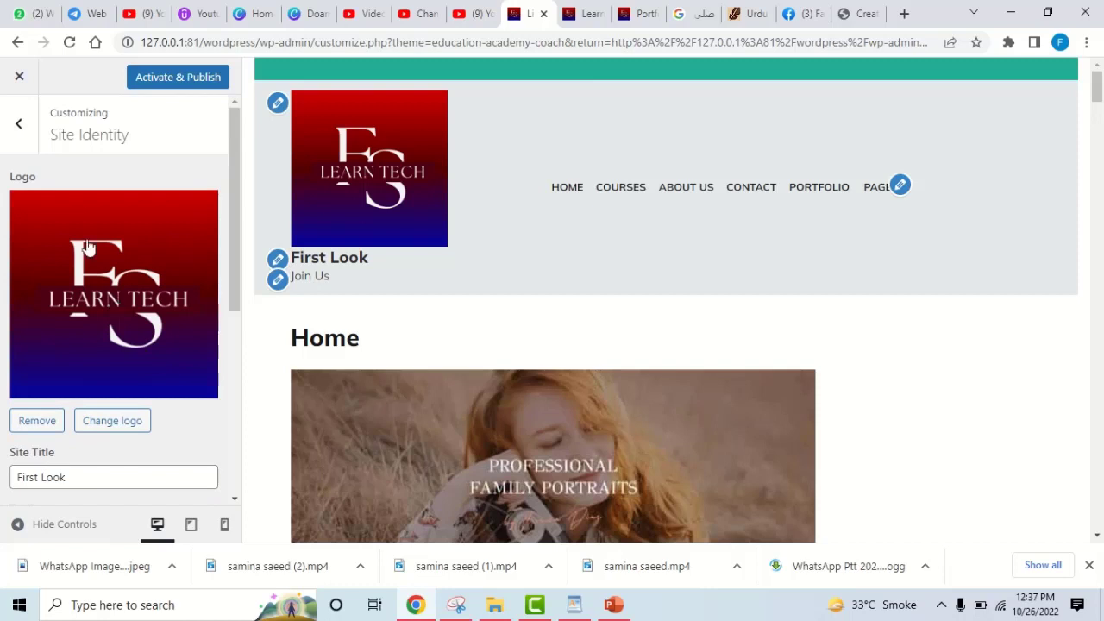
{"action": "left_click", "coordinate": [26, 144]}
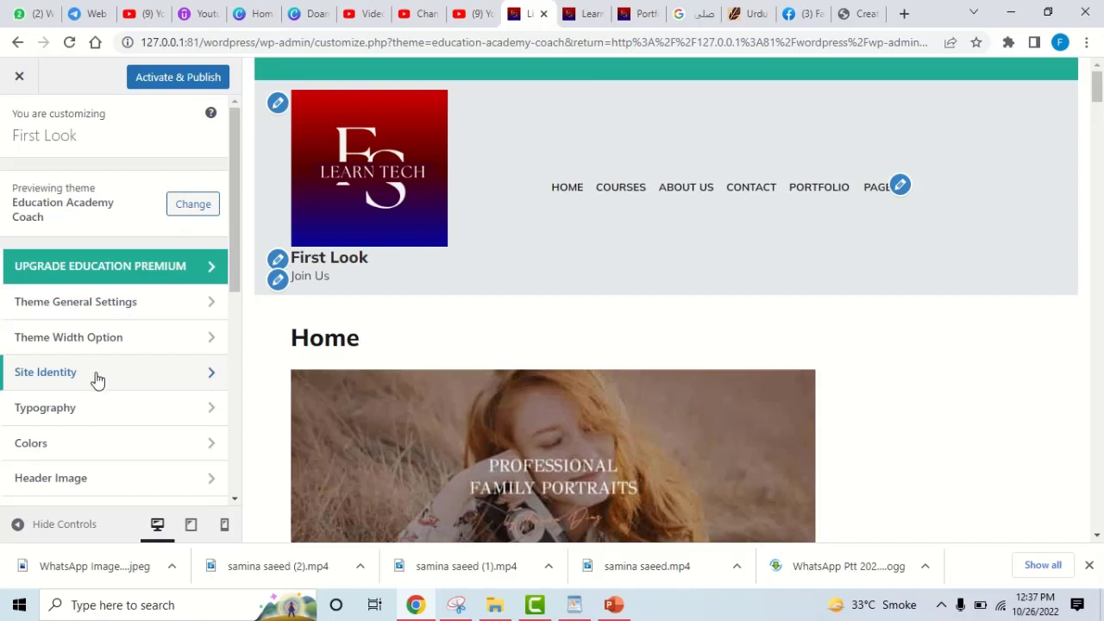
Step: Reopen Site Identity and select the word Look in the First Look site title
{"action": "left_click", "coordinate": [98, 380]}
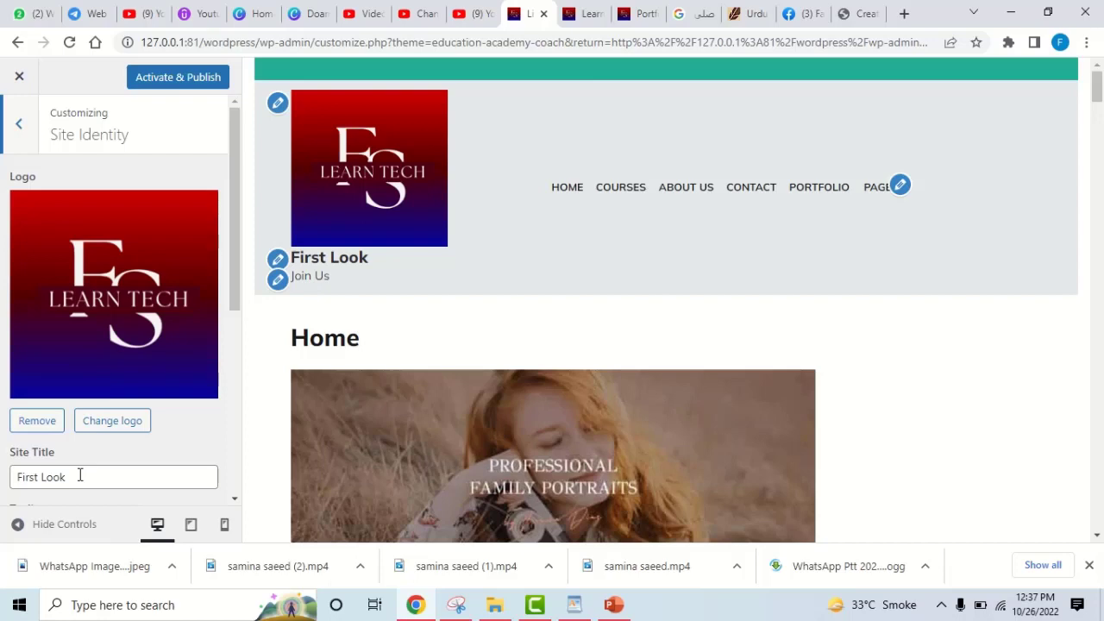
{"action": "scroll", "coordinate": [80, 475], "scroll_direction": "down", "scroll_amount": 2}
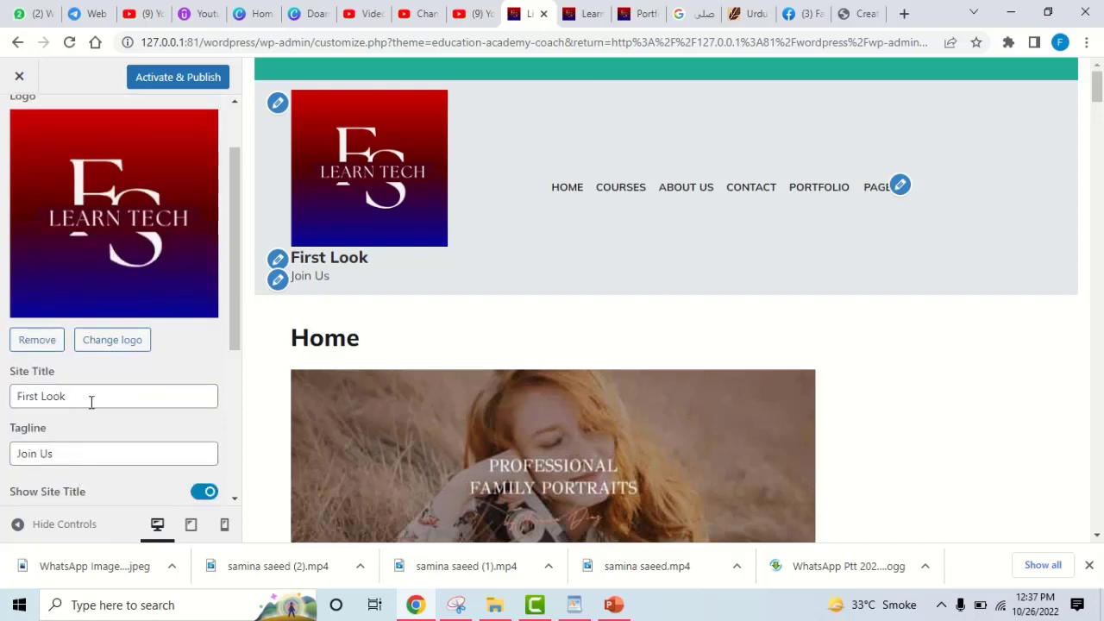
{"action": "left_click", "coordinate": [92, 400]}
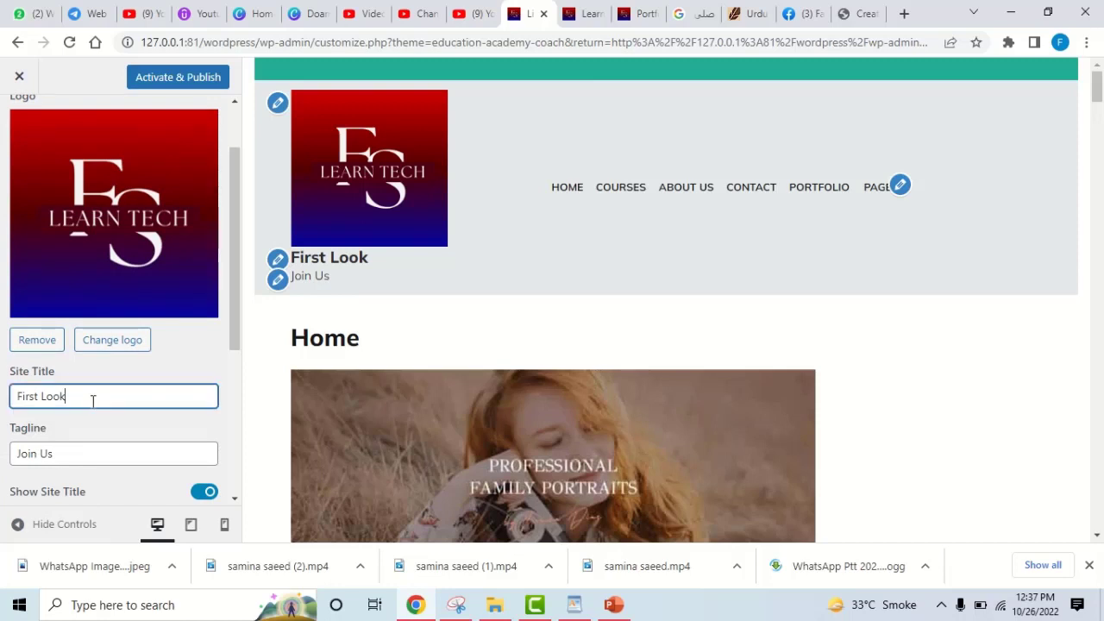
{"action": "left_click_drag", "start_coordinate": [72, 398], "coordinate": [3, 412]}
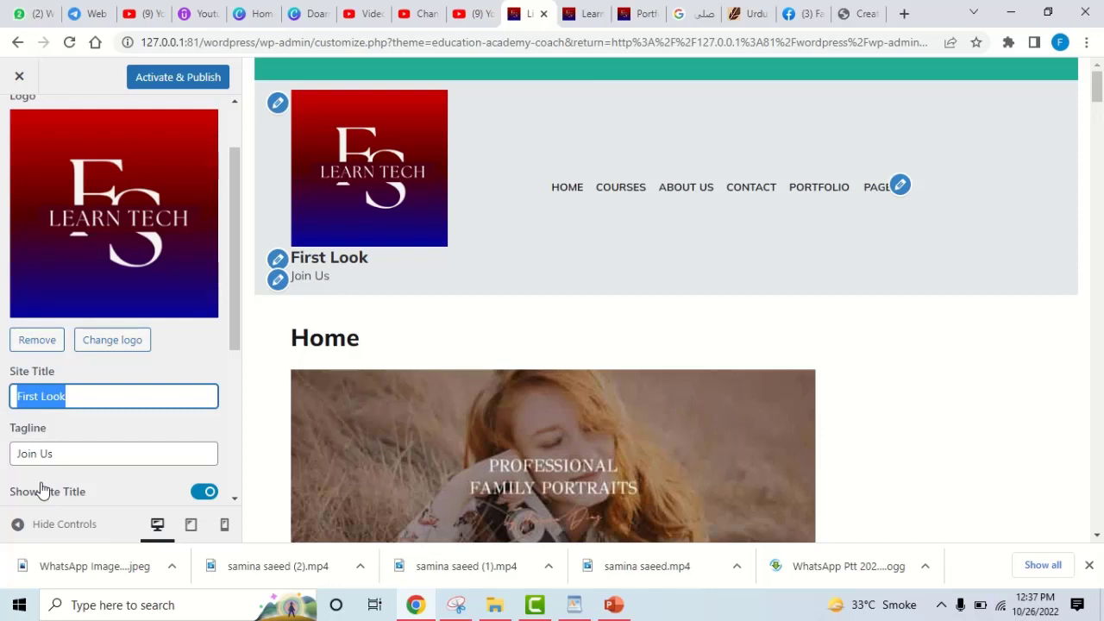
Step: Undo the tagline back to Growing Skillfully and revert the site title to its original LearnTech name
{"action": "key", "text": "Tab"}
{"action": "key", "text": "ctrl+z"}
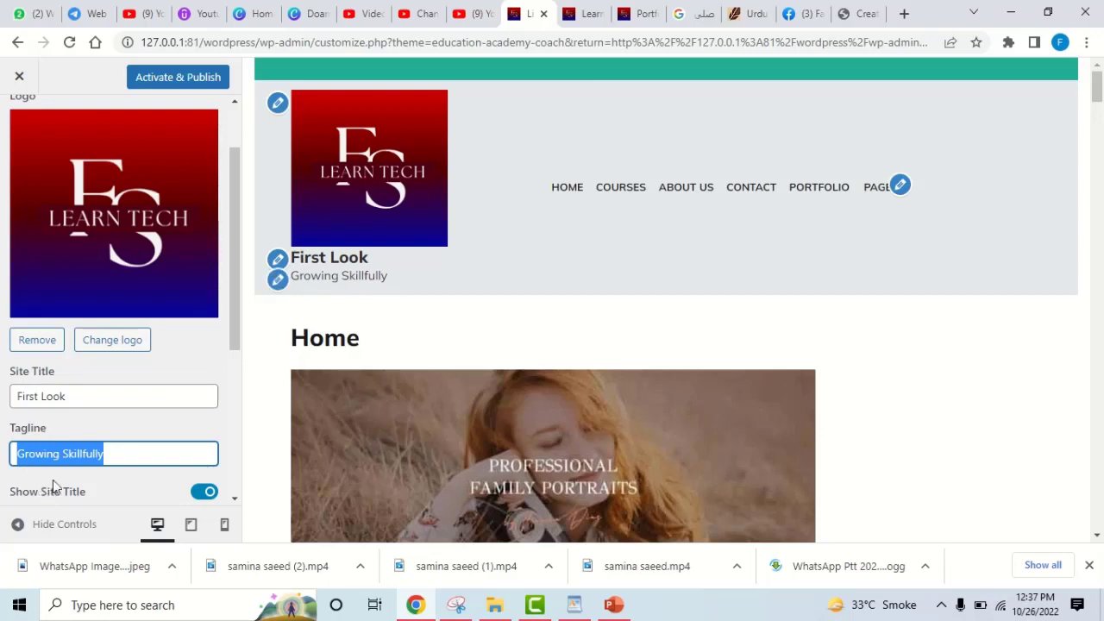
{"action": "key", "text": "ctrl+z"}
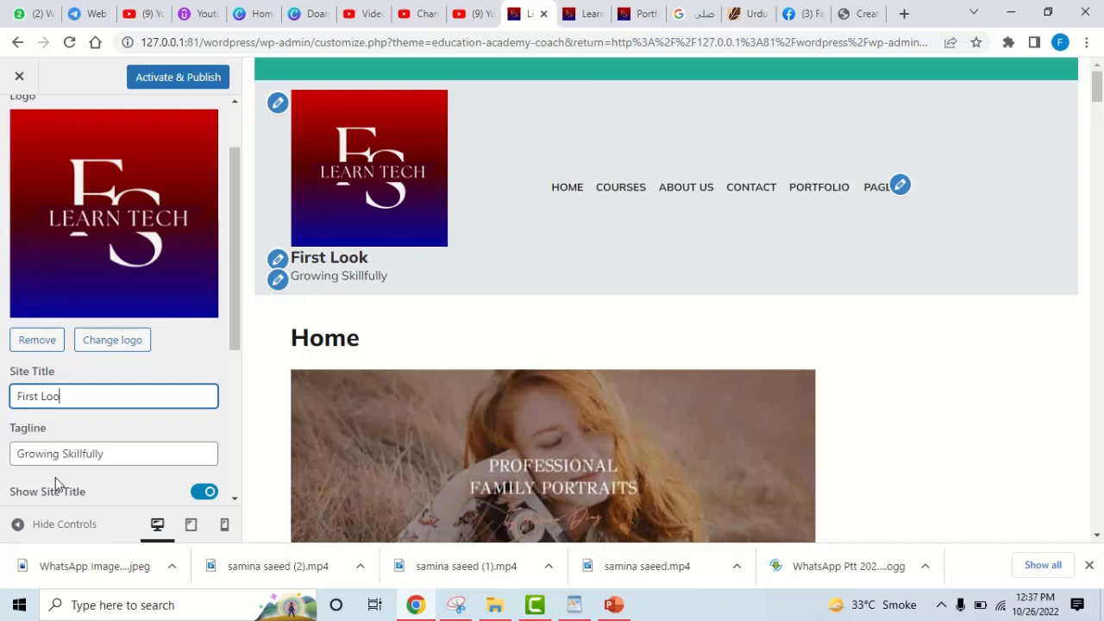
{"action": "key", "text": "BackSpace"}
{"action": "key", "text": "BackSpace"}
{"action": "key", "text": "BackSpace"}
{"action": "key", "text": "BackSpace"}
{"action": "key", "text": "BackSpace"}
{"action": "key", "text": "BackSpace"}
{"action": "key", "text": "BackSpace"}
{"action": "key", "text": "ctrl+z"}
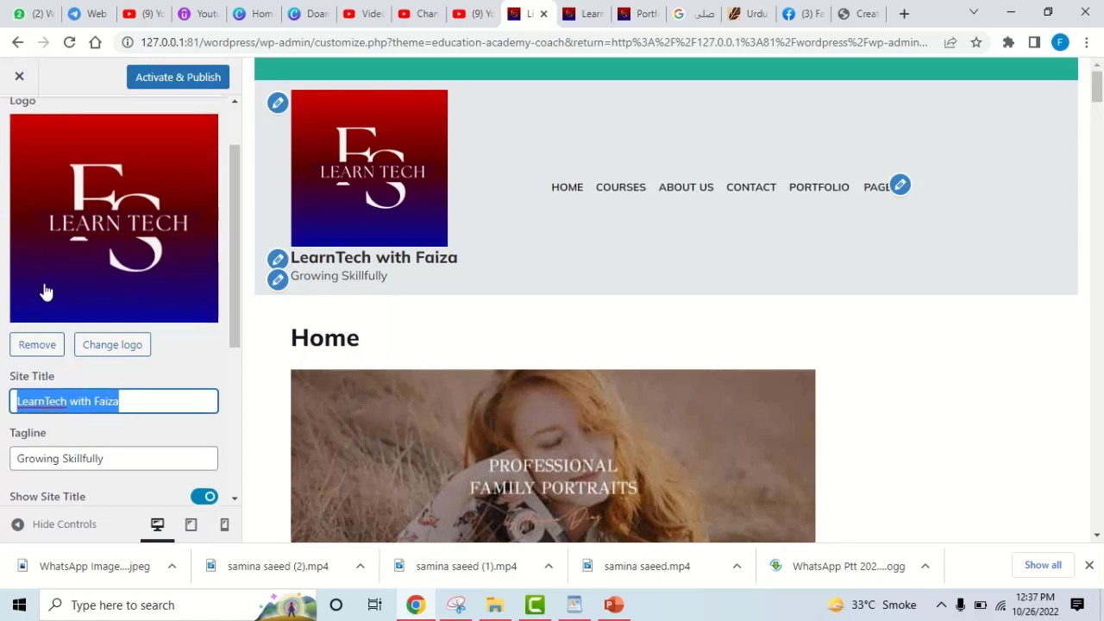
{"action": "scroll", "coordinate": [45, 290], "scroll_direction": "up", "scroll_amount": 1}
{"action": "scroll", "coordinate": [45, 291], "scroll_direction": "up", "scroll_amount": 1}
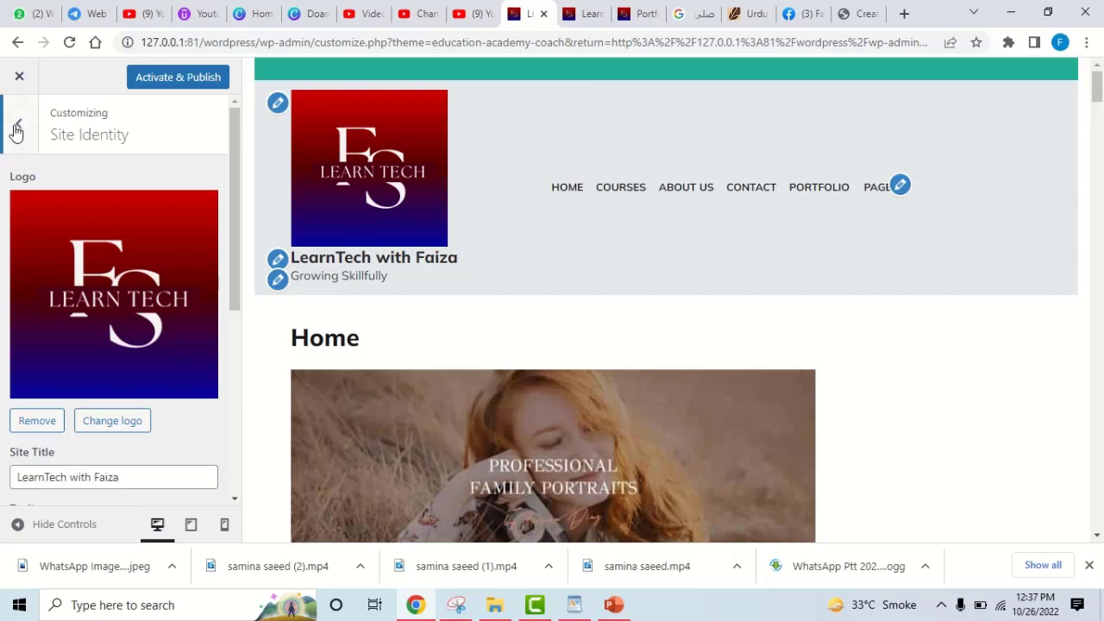
Step: Go back to the main Customizer menu and open the Typography section
{"action": "left_click", "coordinate": [16, 131]}
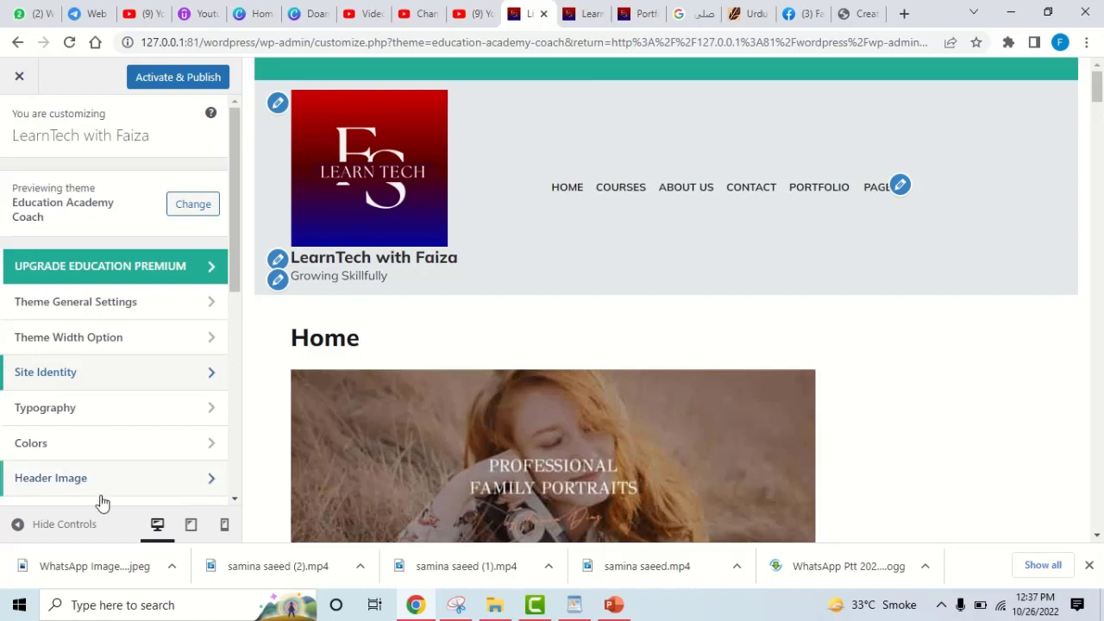
{"action": "left_click", "coordinate": [66, 417]}
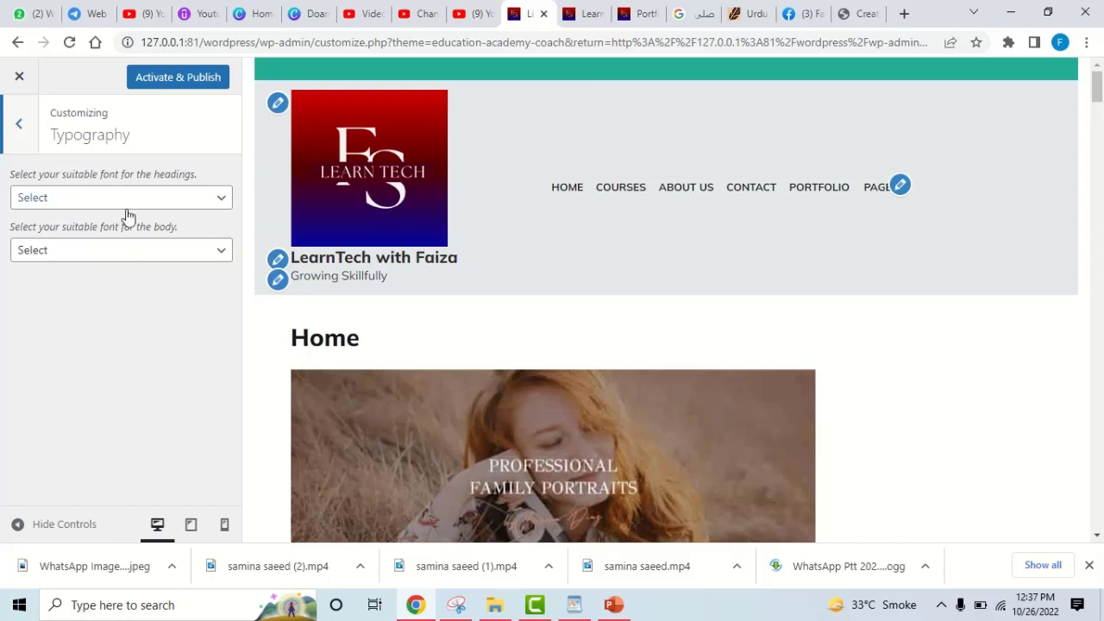
Step: Choose Fjalla One as the headings font, then return to the main Customizer sections
{"action": "left_click", "coordinate": [218, 205]}
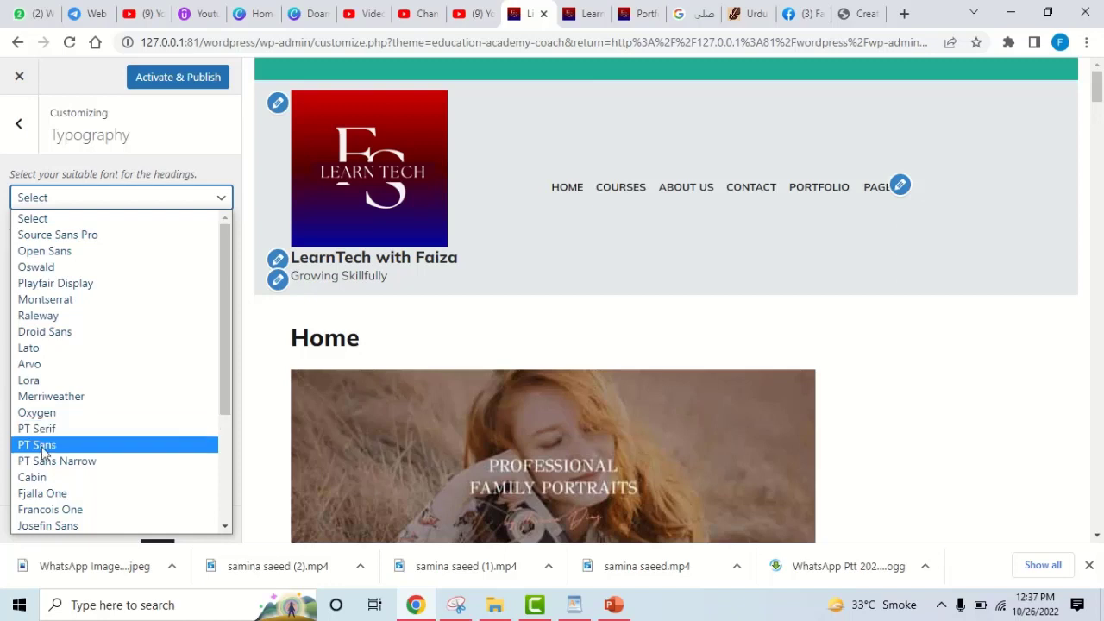
{"action": "left_click", "coordinate": [50, 497]}
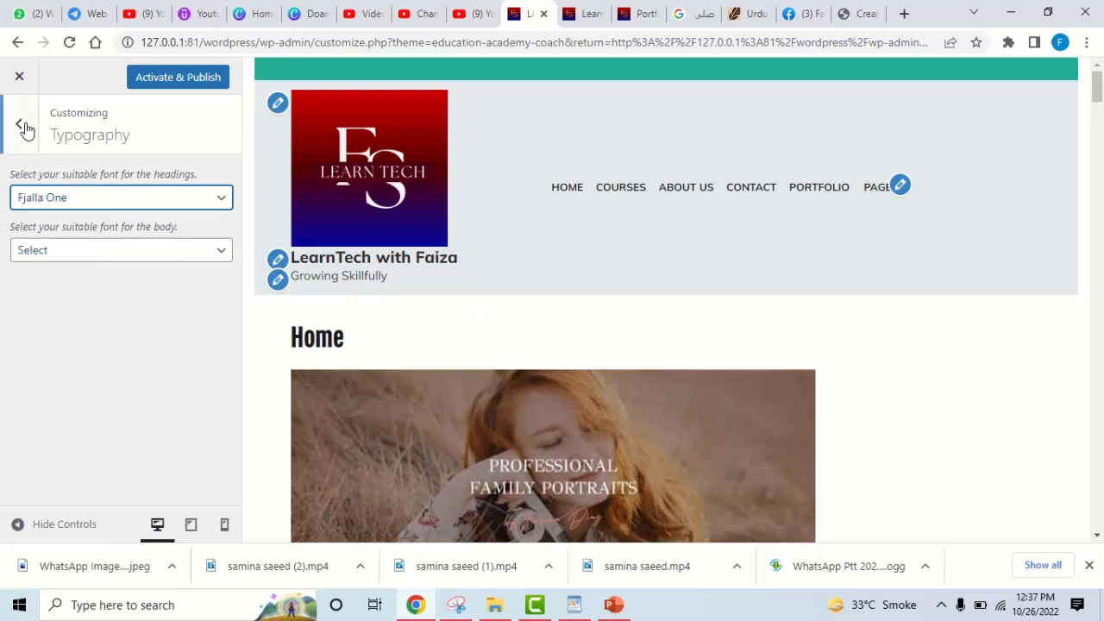
{"action": "left_click", "coordinate": [24, 127]}
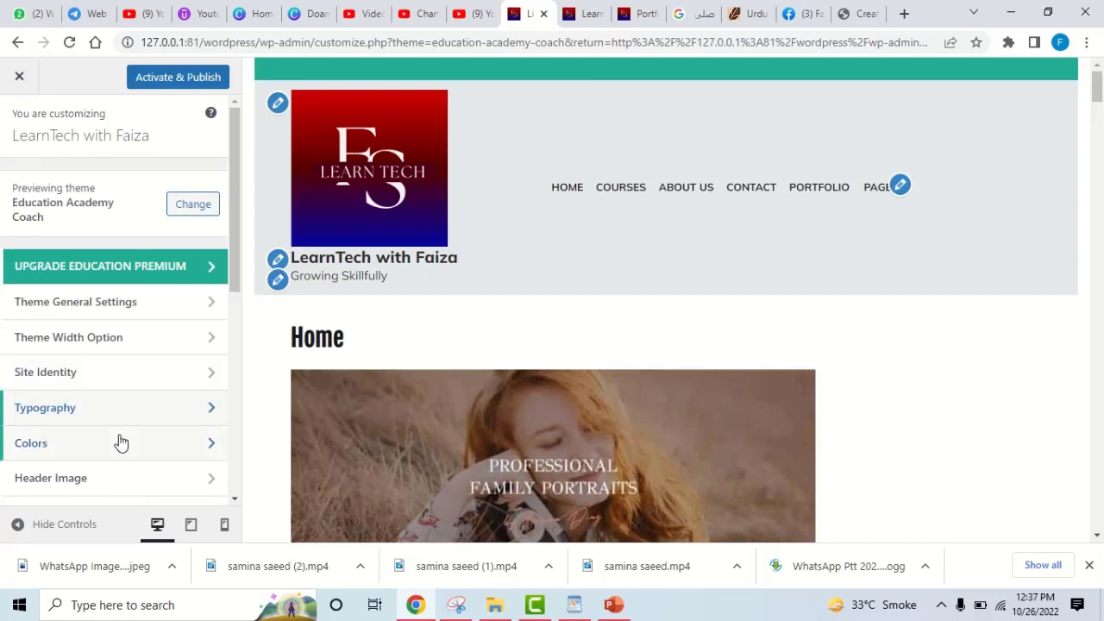
Step: Open the Customizer's Colors section to reach the Background Color option
{"action": "scroll", "coordinate": [120, 442], "scroll_direction": "down", "scroll_amount": 1}
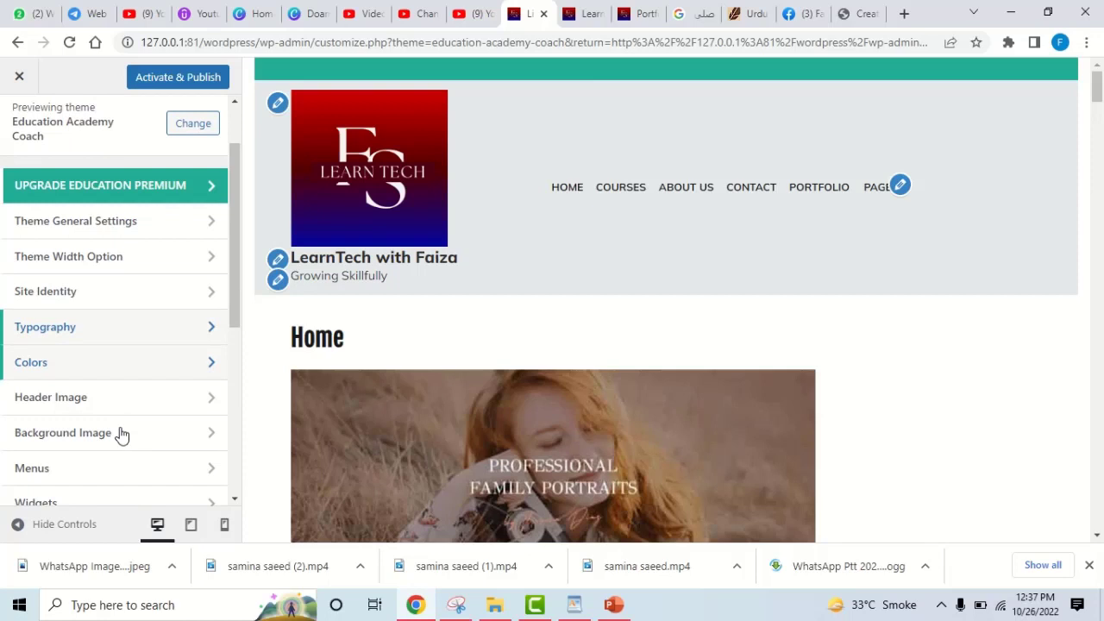
{"action": "left_click", "coordinate": [92, 364]}
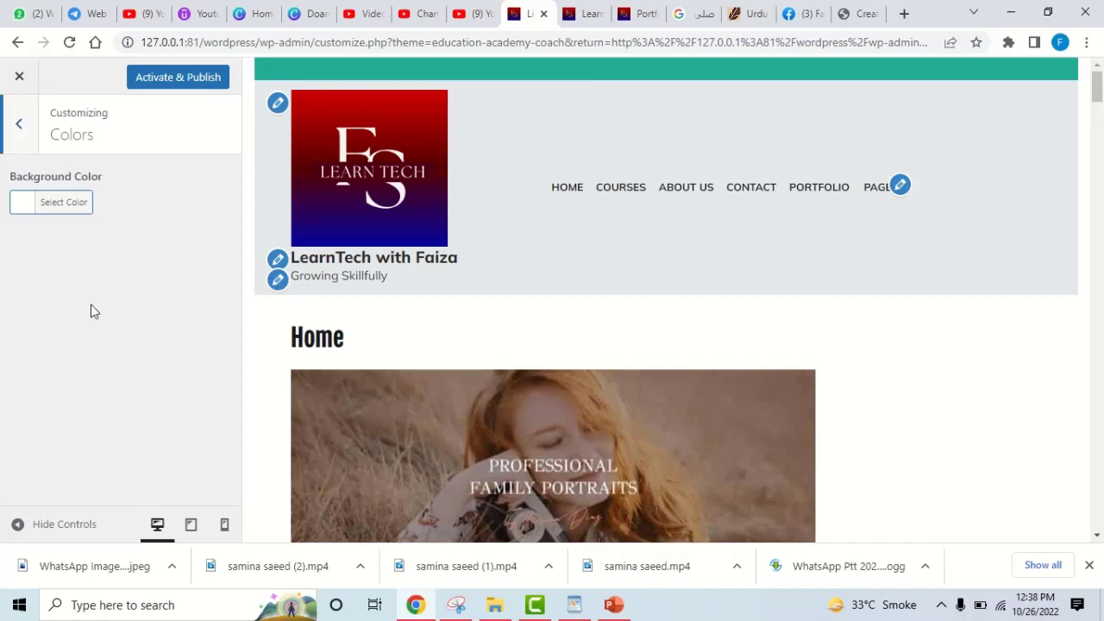
Step: Try near-black, #dddddd, #a5a5a5 and #eaeaea greys, then settle the background colour on #f9f9f9
{"action": "left_click", "coordinate": [50, 207]}
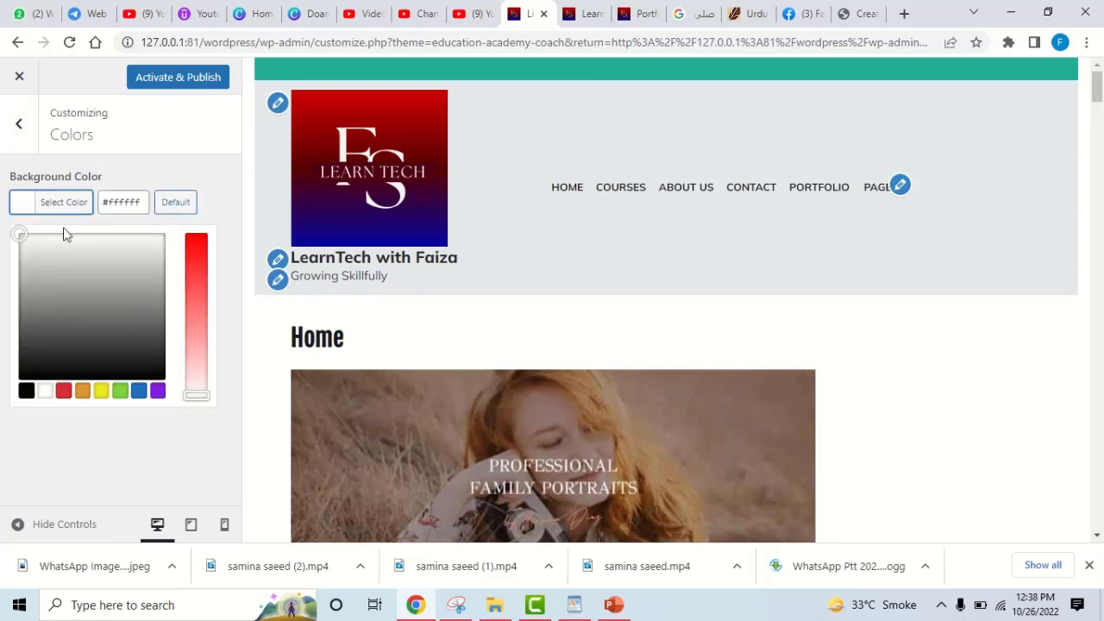
{"action": "left_click", "coordinate": [62, 362]}
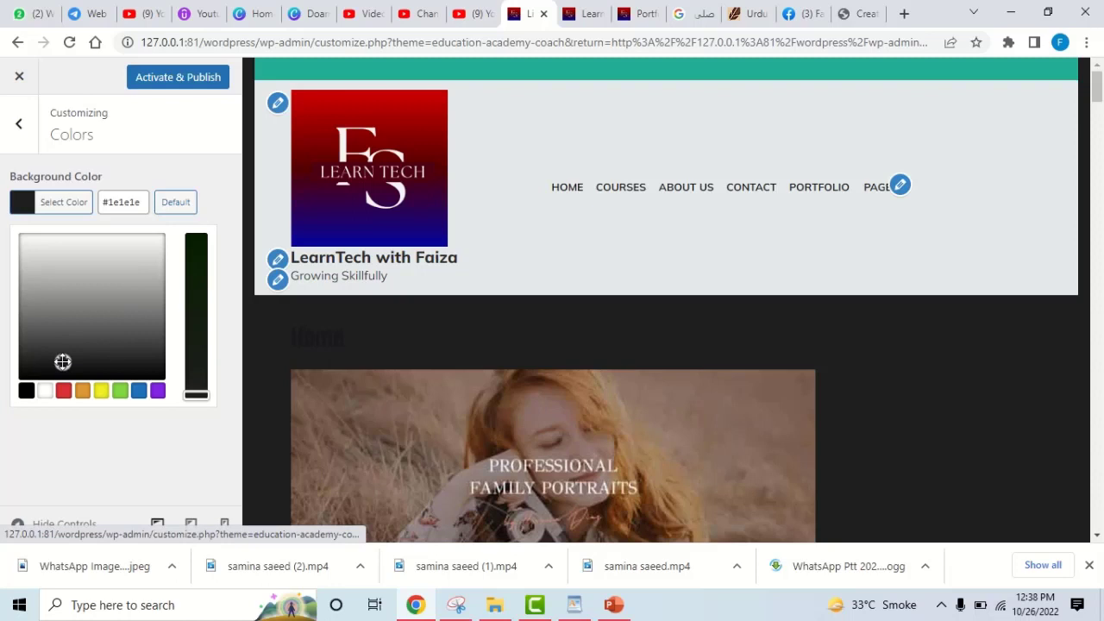
{"action": "left_click", "coordinate": [130, 252]}
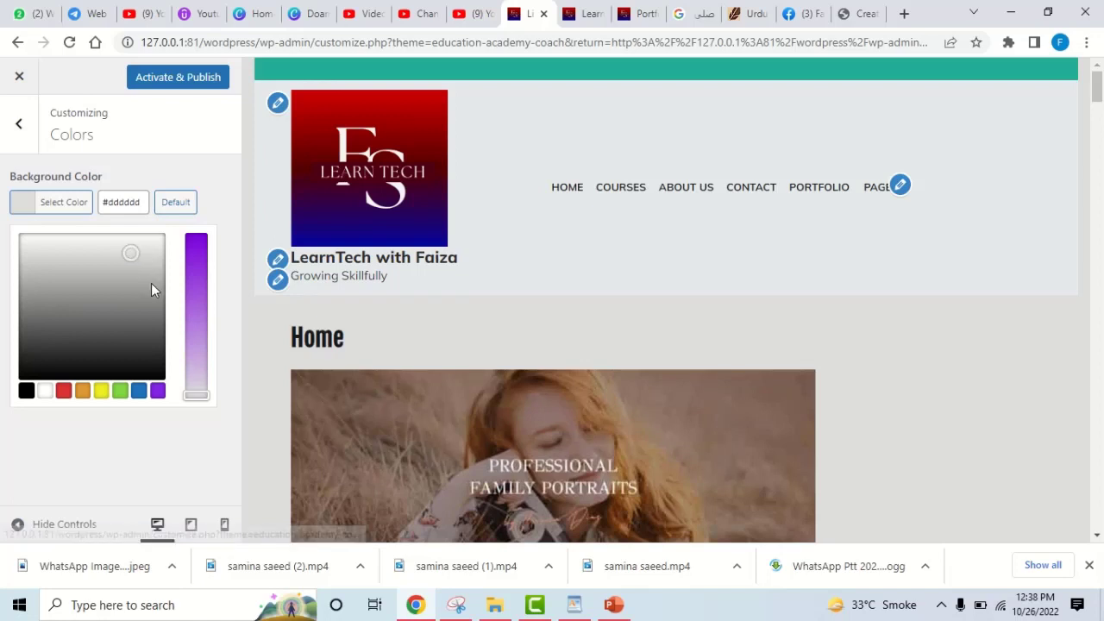
{"action": "left_click", "coordinate": [150, 285]}
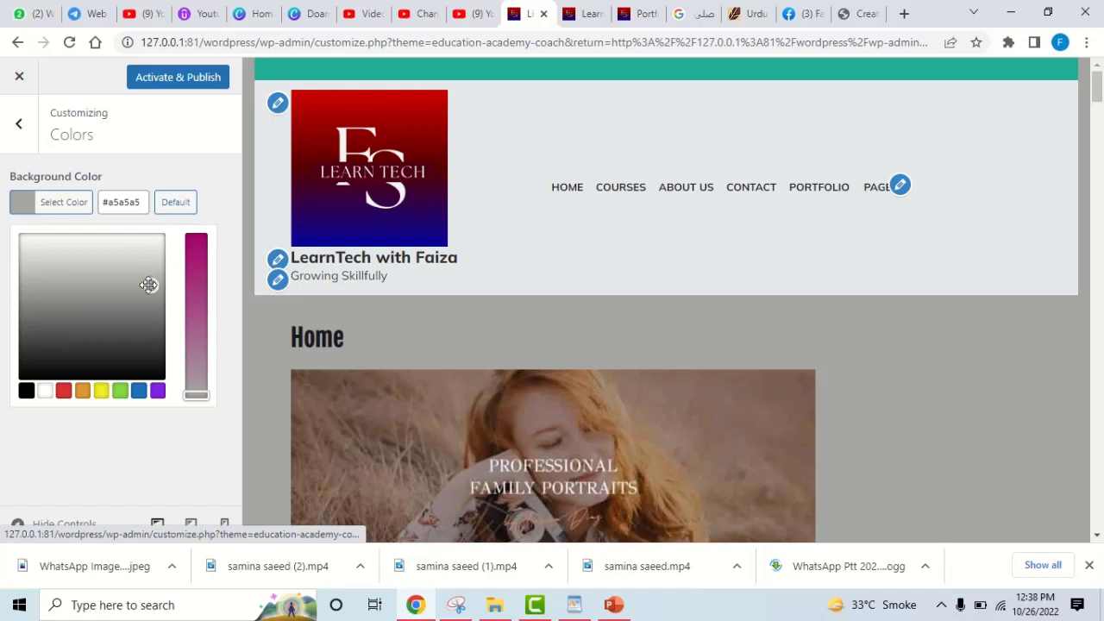
{"action": "left_click", "coordinate": [48, 244]}
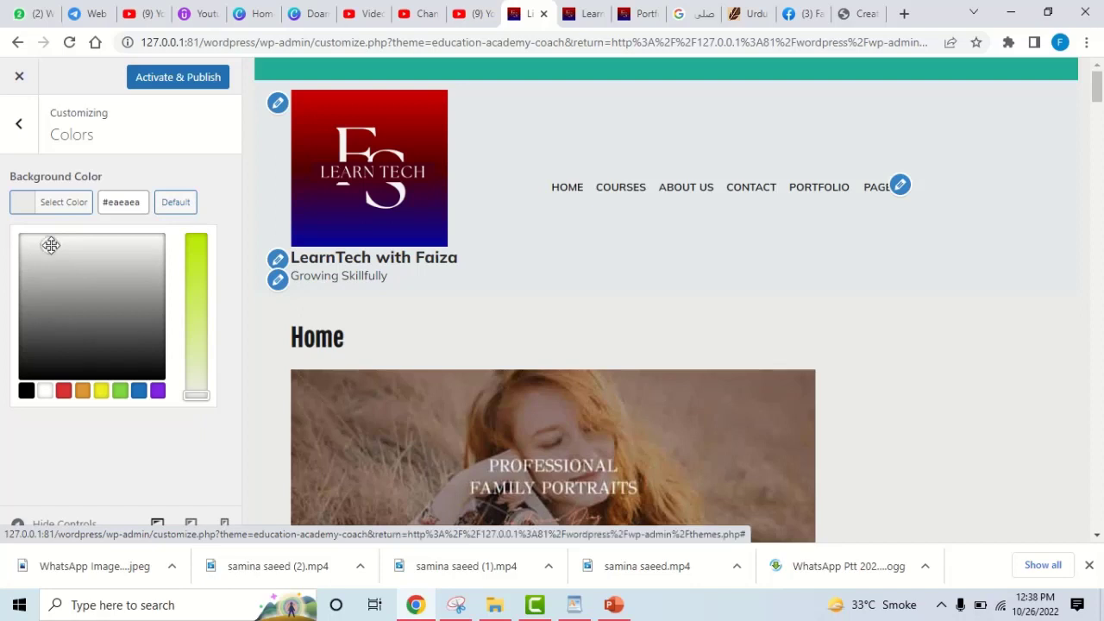
{"action": "left_click_drag", "start_coordinate": [52, 245], "coordinate": [25, 236]}
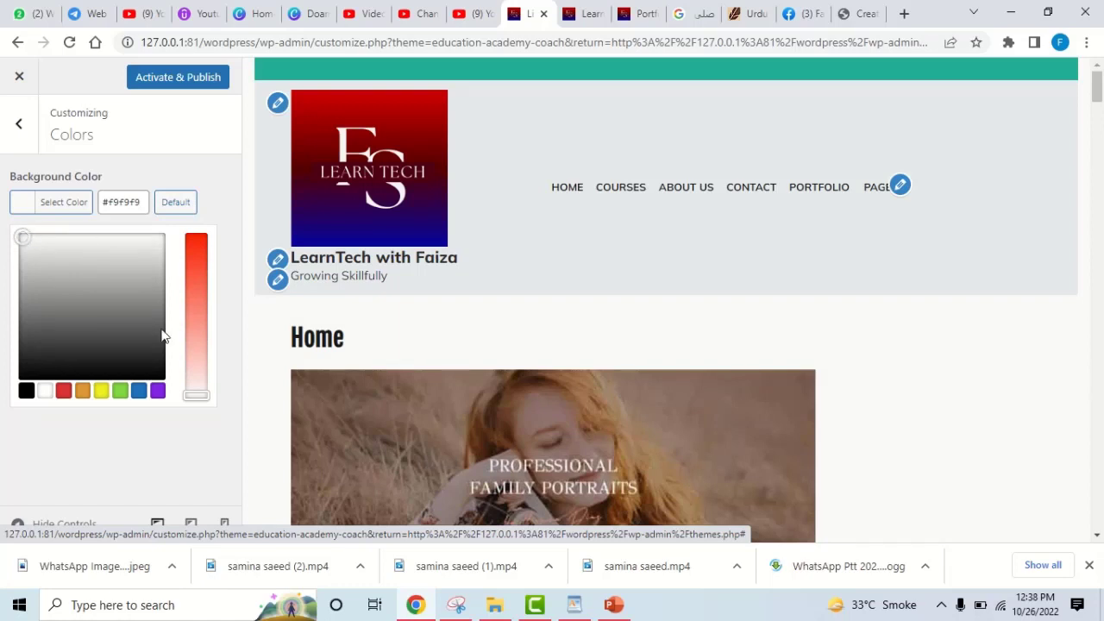
{"action": "left_click", "coordinate": [153, 458]}
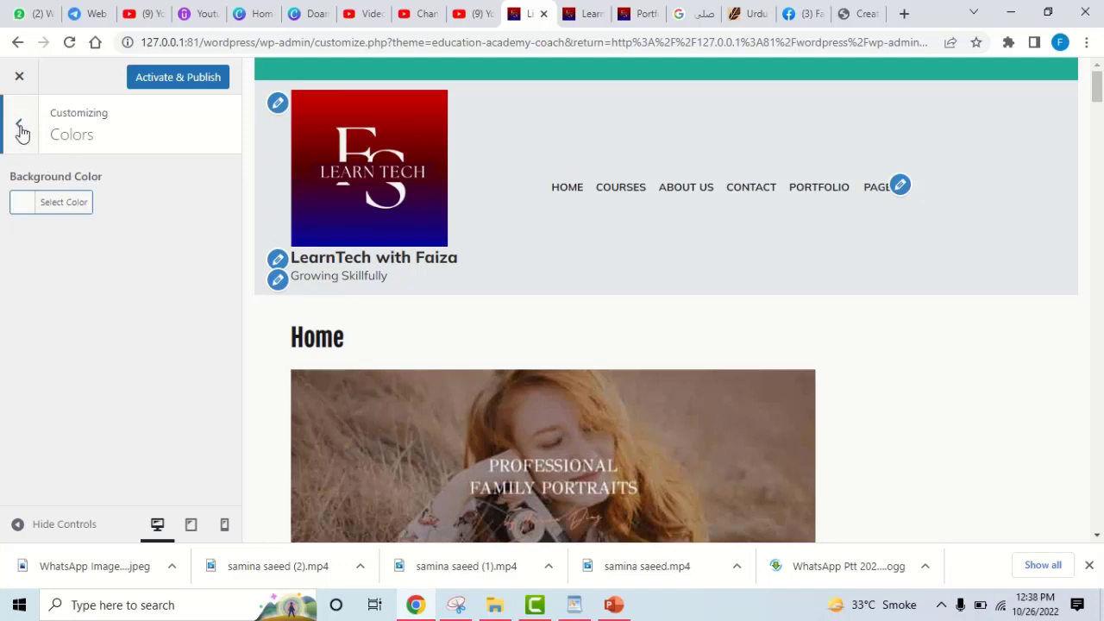
Step: Return to the main Customizer menu and open the Header Image section
{"action": "left_click", "coordinate": [21, 129]}
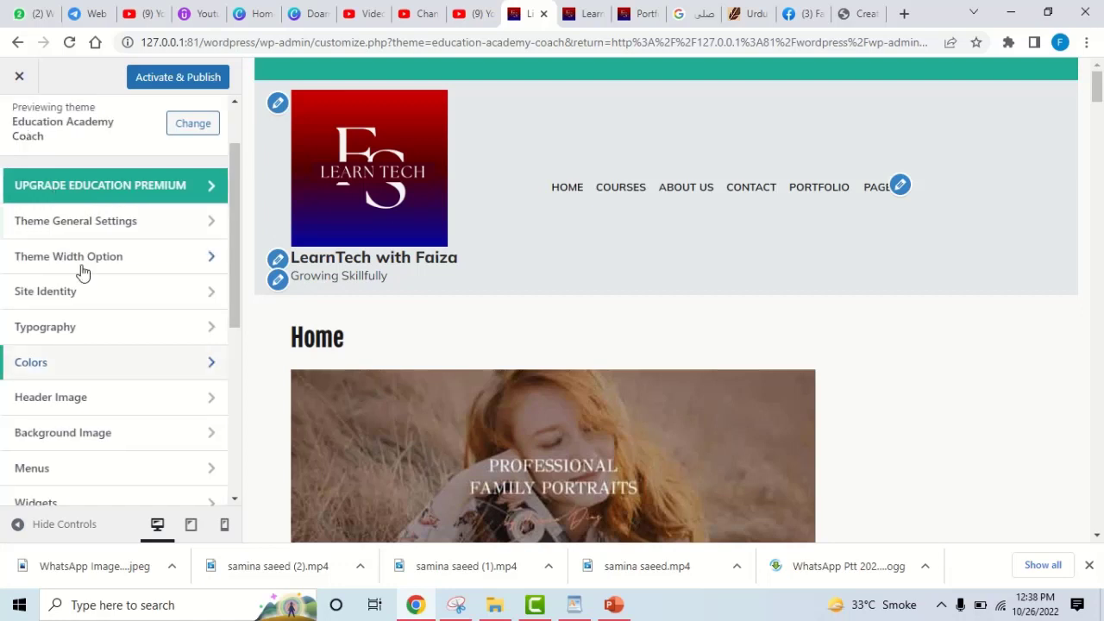
{"action": "left_click", "coordinate": [105, 399]}
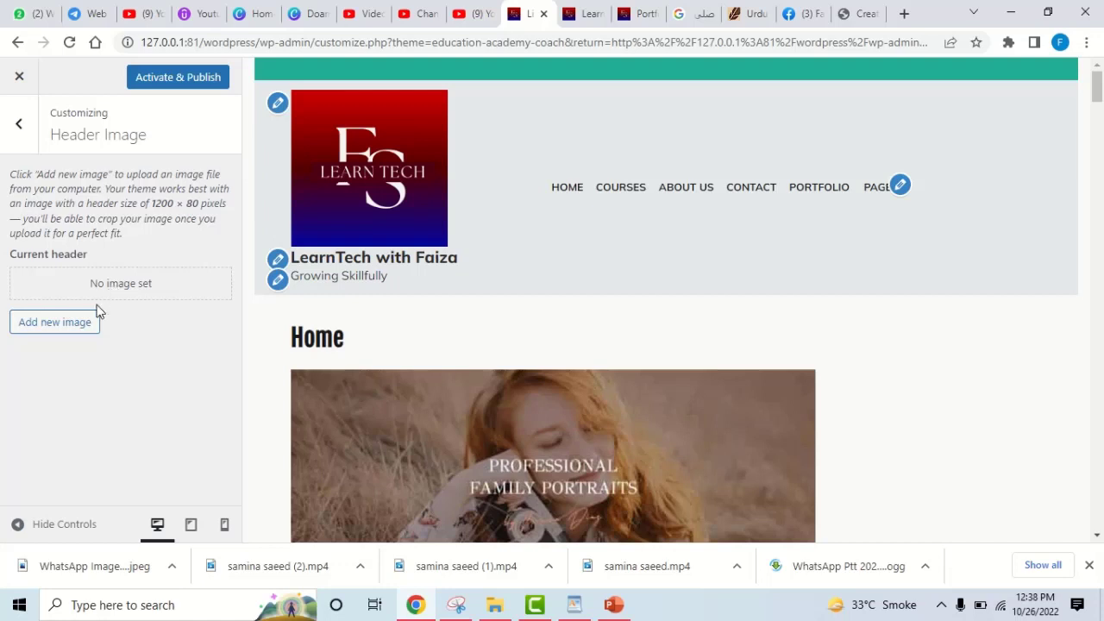
Step: Browse the media library for a new header image and pick the hugging-children photo
{"action": "left_click", "coordinate": [62, 334]}
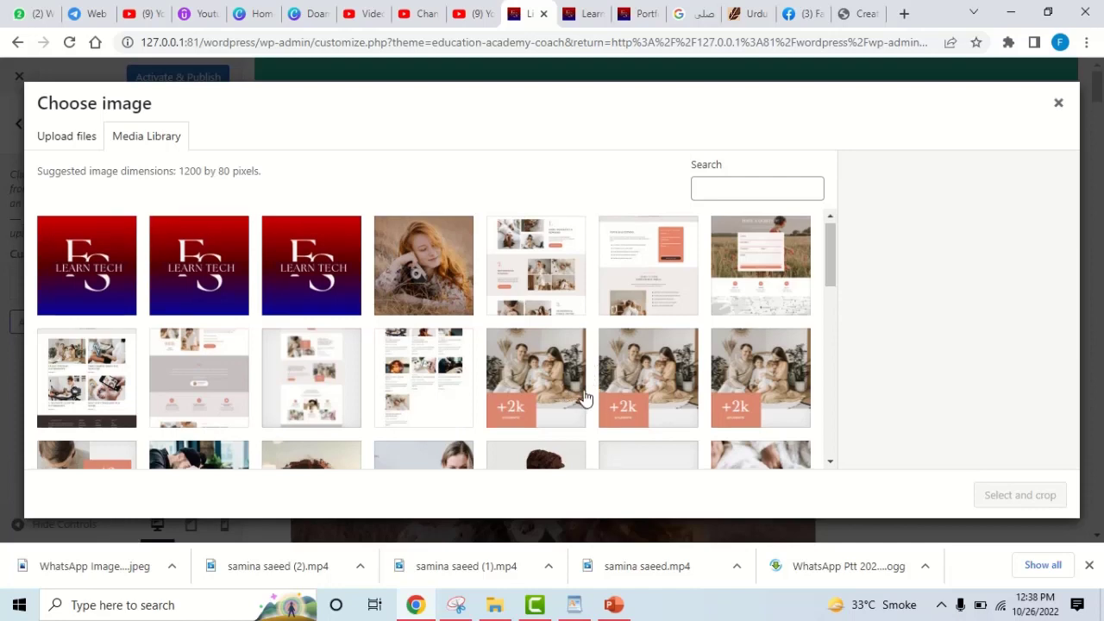
{"action": "scroll", "coordinate": [583, 397], "scroll_direction": "down", "scroll_amount": 5}
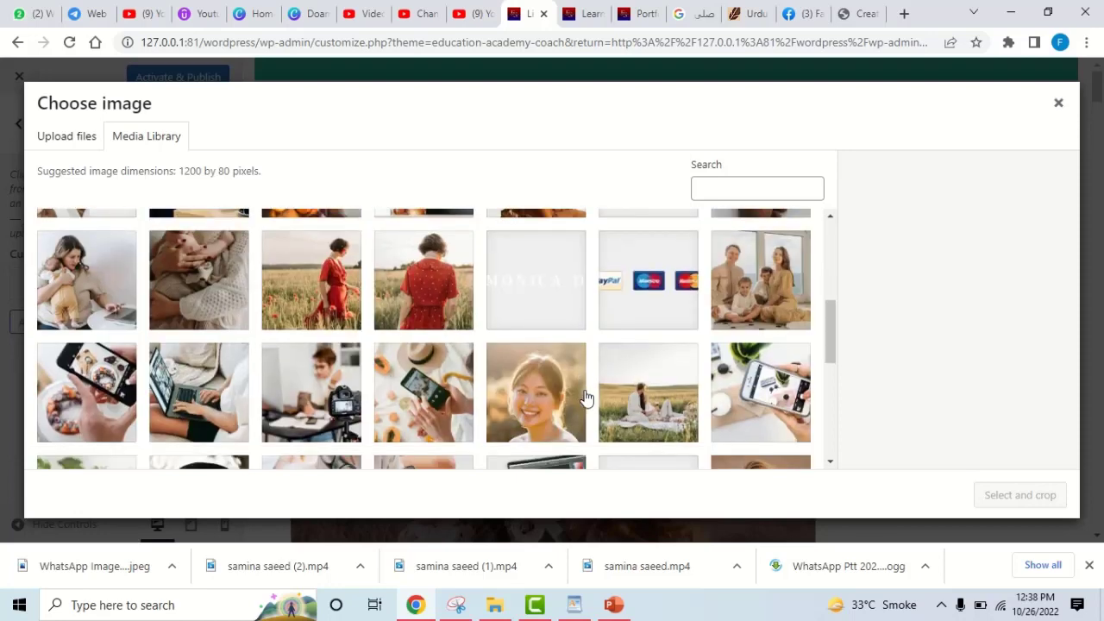
{"action": "scroll", "coordinate": [583, 397], "scroll_direction": "down", "scroll_amount": 1}
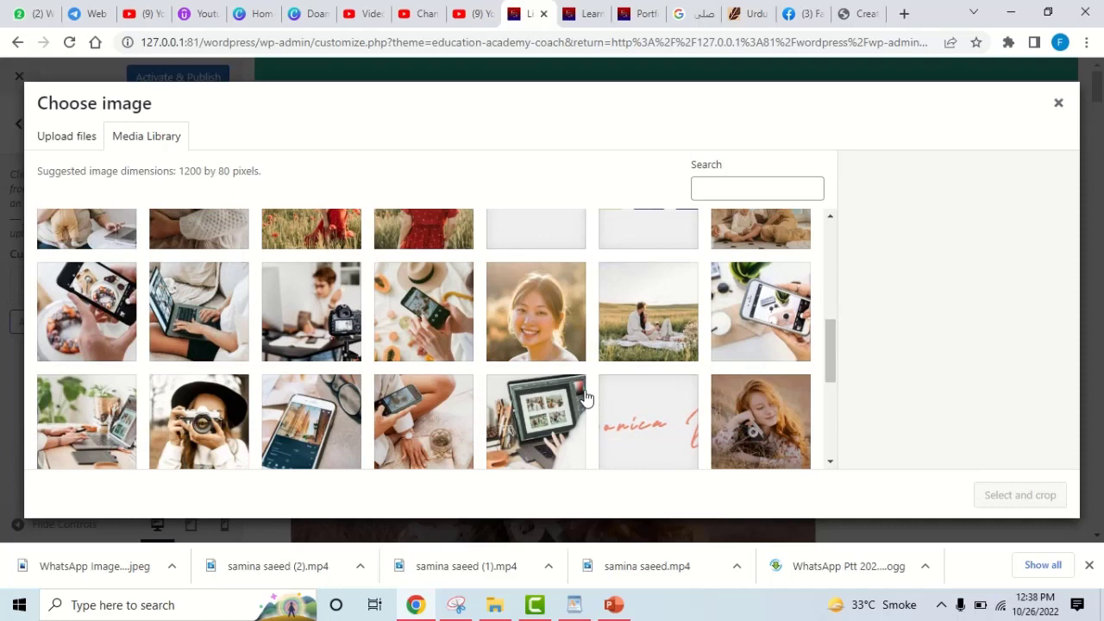
{"action": "scroll", "coordinate": [587, 390], "scroll_direction": "up", "scroll_amount": 1}
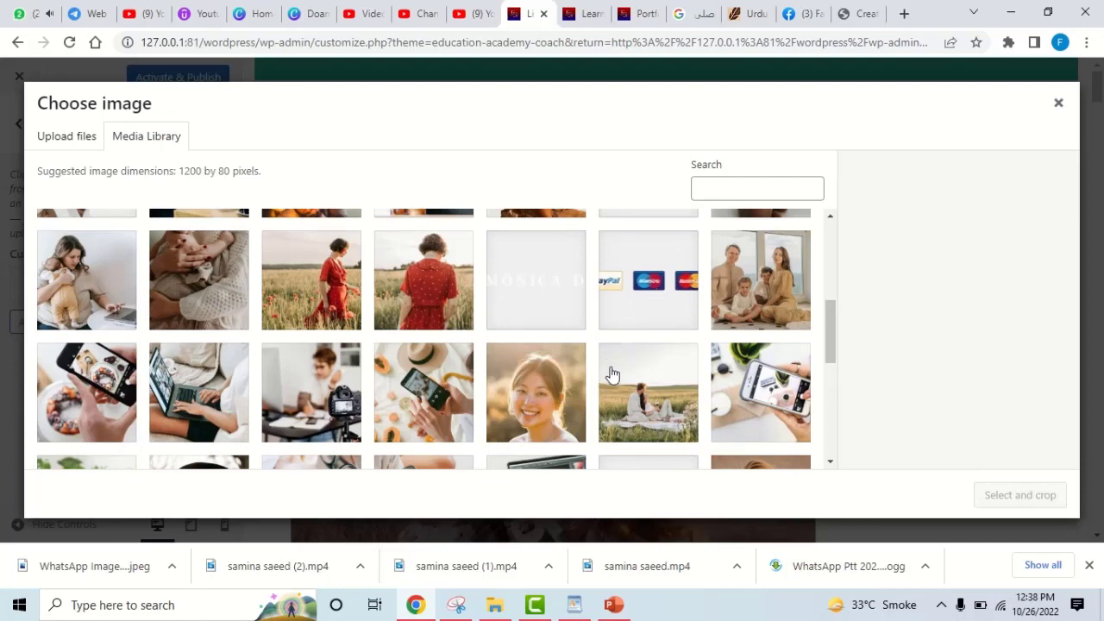
{"action": "scroll", "coordinate": [611, 374], "scroll_direction": "down", "scroll_amount": 3}
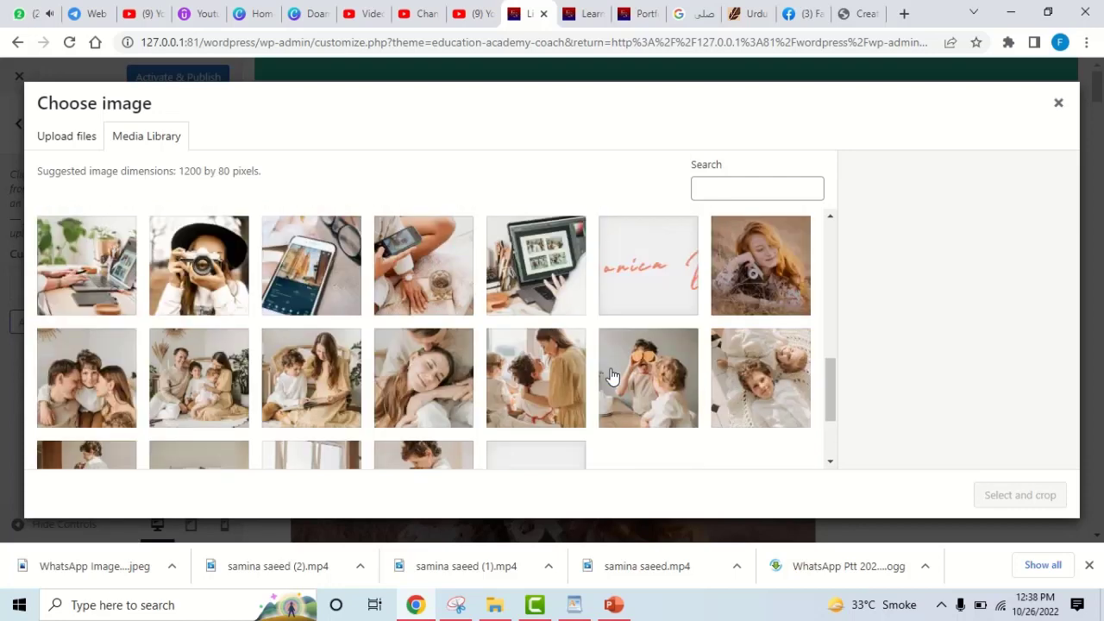
{"action": "scroll", "coordinate": [611, 377], "scroll_direction": "down", "scroll_amount": 1}
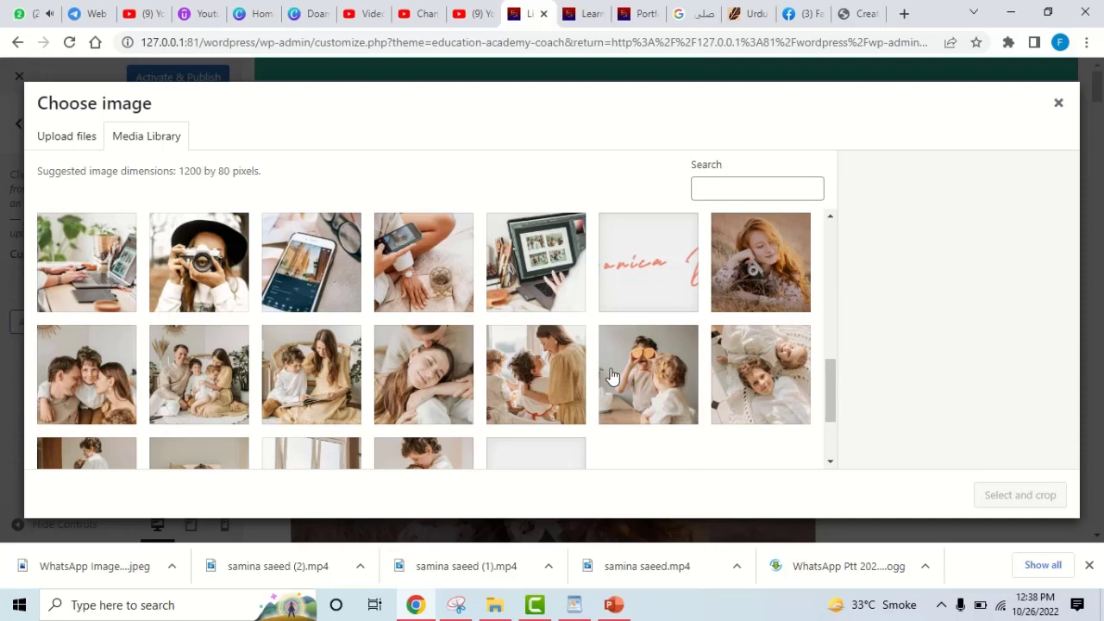
{"action": "scroll", "coordinate": [611, 376], "scroll_direction": "down", "scroll_amount": 2}
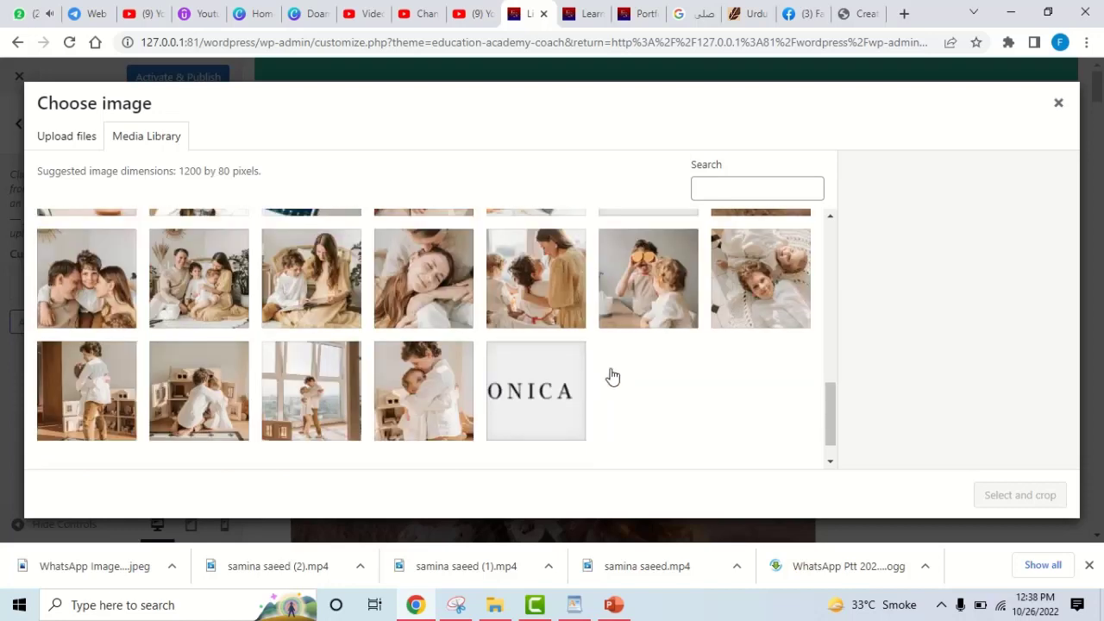
{"action": "scroll", "coordinate": [613, 376], "scroll_direction": "down", "scroll_amount": 1}
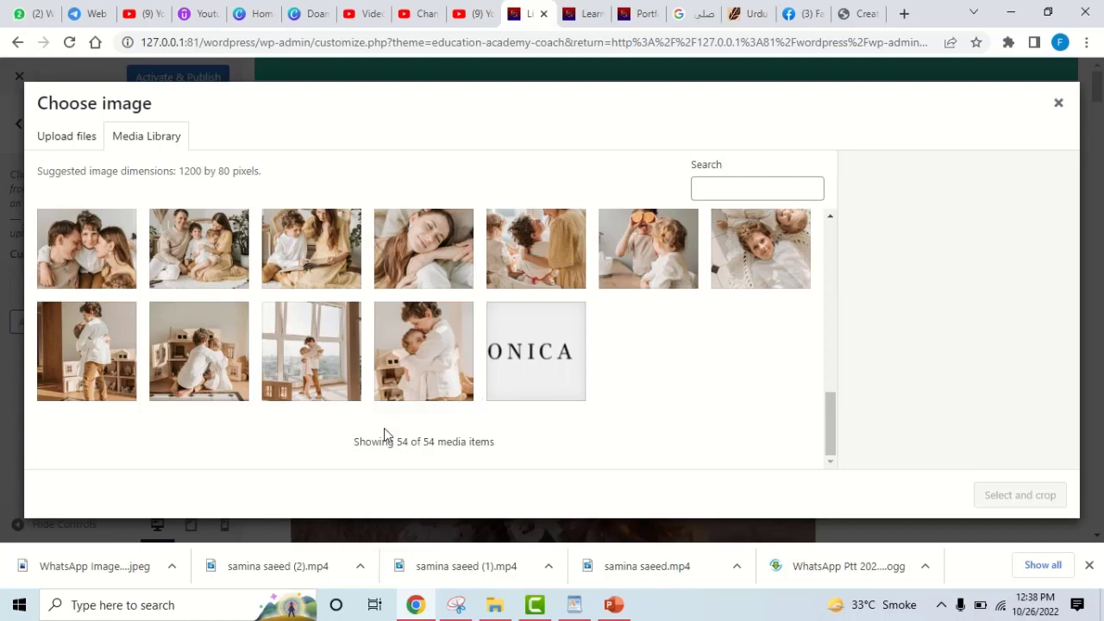
{"action": "left_click", "coordinate": [425, 373]}
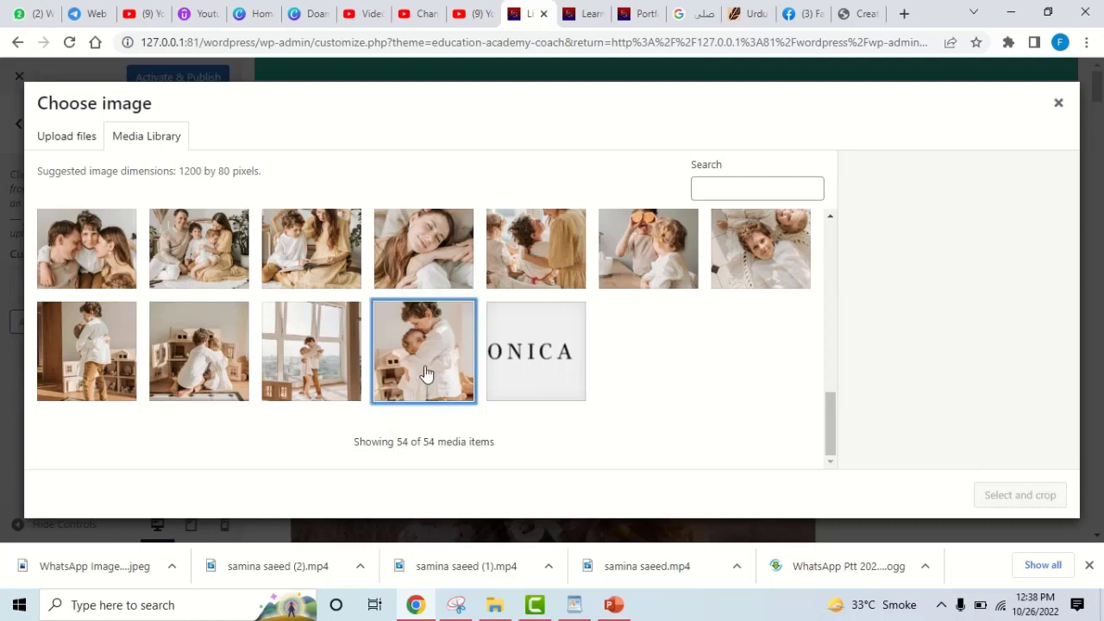
Step: Select pexels-vlada-karpovich-4609002 and open it in the image editor
{"action": "left_click", "coordinate": [425, 373]}
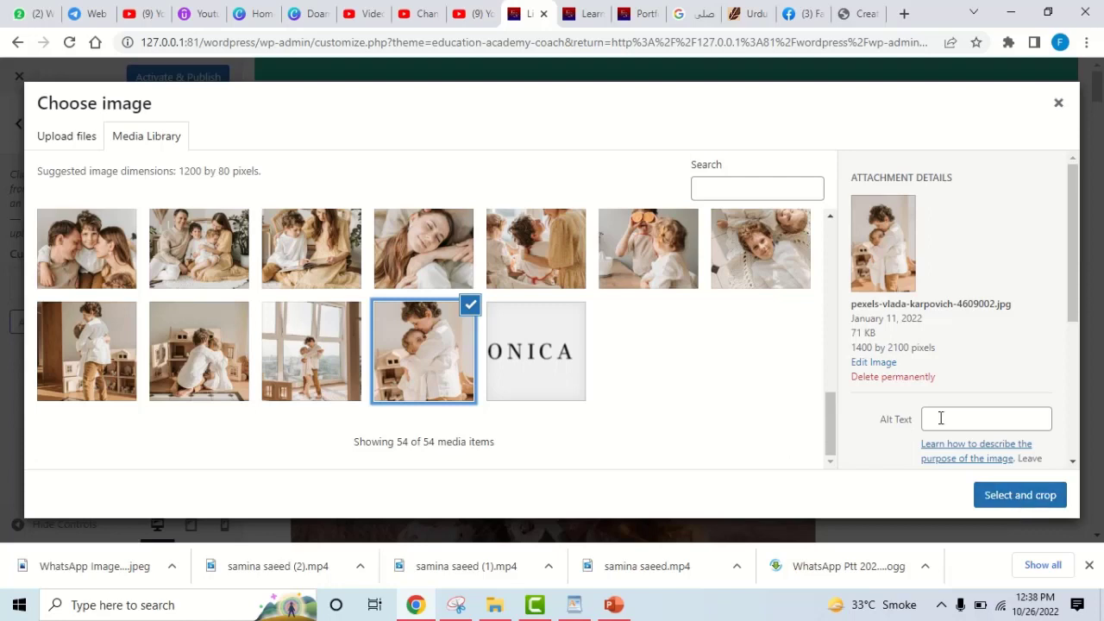
{"action": "left_click", "coordinate": [876, 366]}
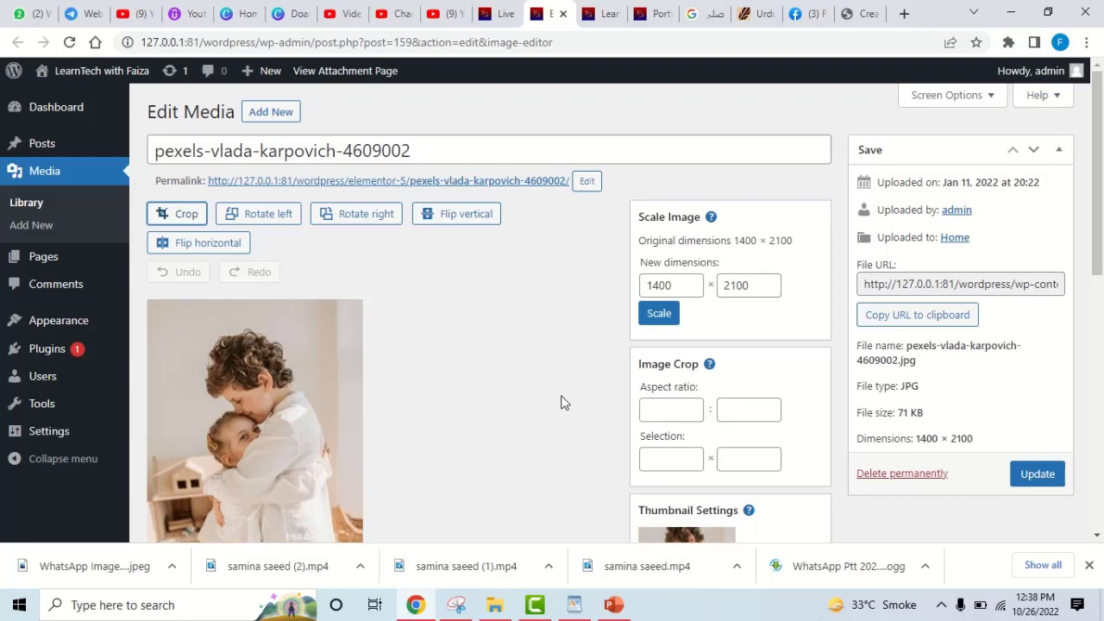
{"action": "scroll", "coordinate": [561, 403], "scroll_direction": "down", "scroll_amount": 1}
{"action": "scroll", "coordinate": [561, 403], "scroll_direction": "down", "scroll_amount": 3}
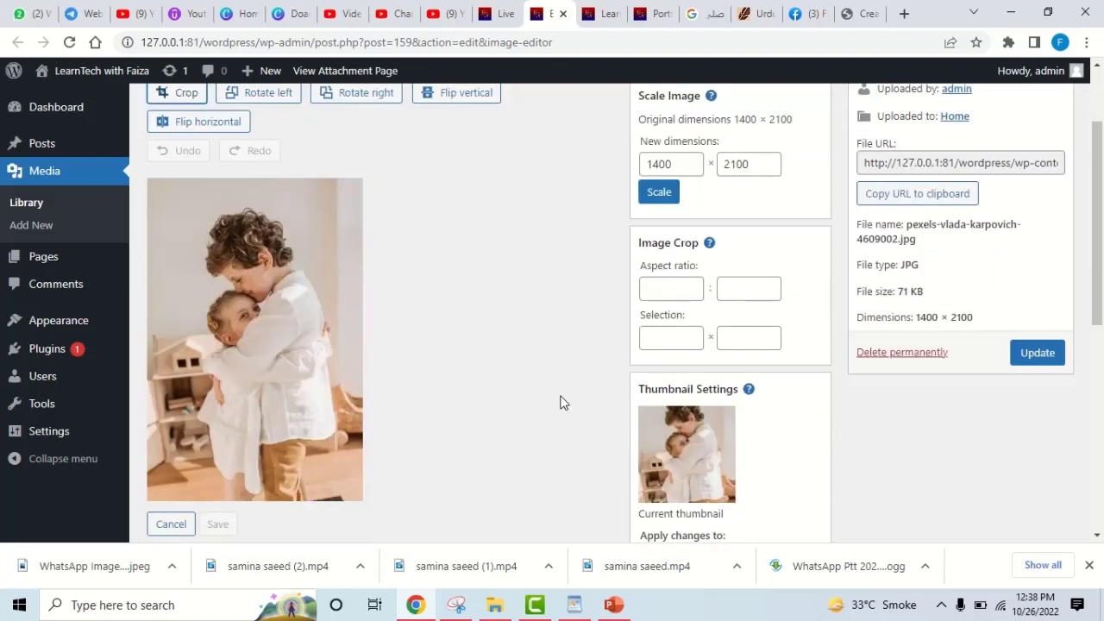
{"action": "scroll", "coordinate": [561, 403], "scroll_direction": "down", "scroll_amount": 1}
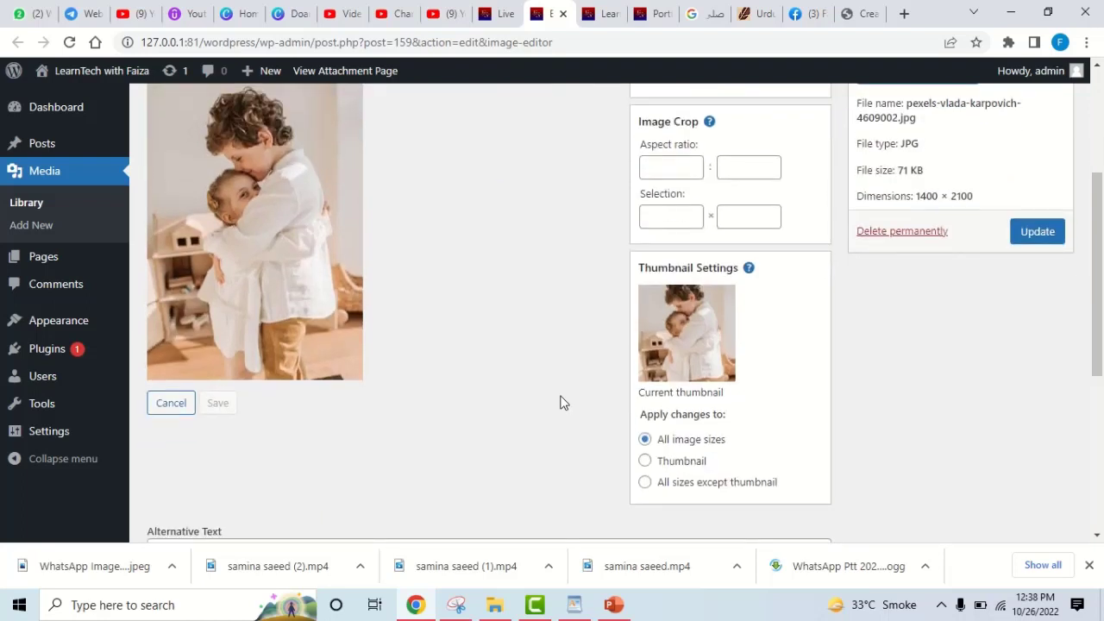
{"action": "scroll", "coordinate": [561, 403], "scroll_direction": "up", "scroll_amount": 2}
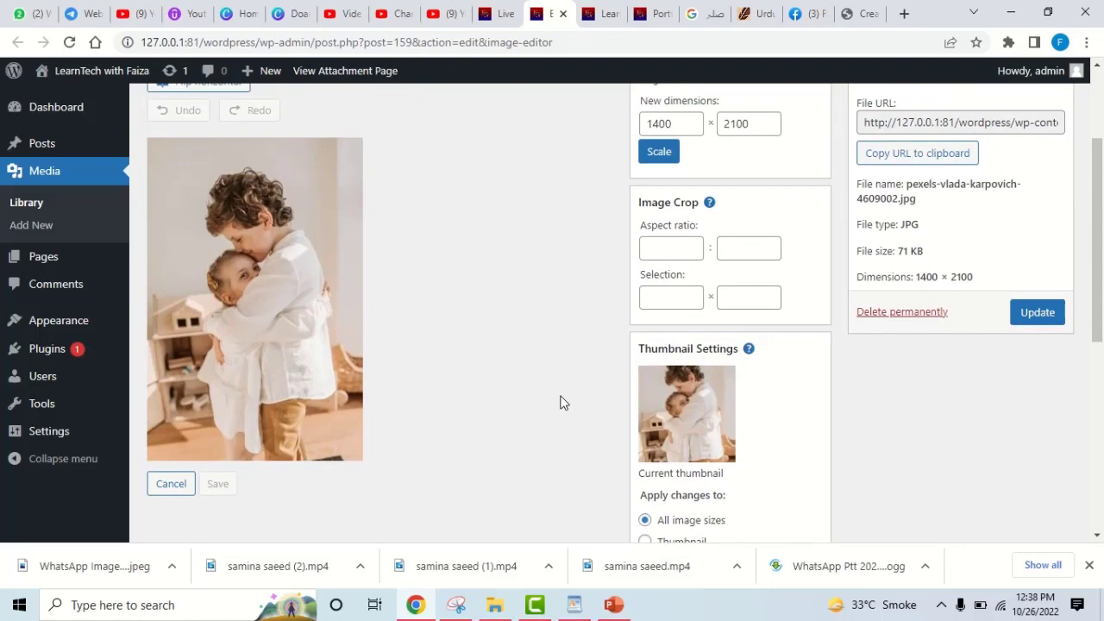
{"action": "scroll", "coordinate": [560, 403], "scroll_direction": "up", "scroll_amount": 2}
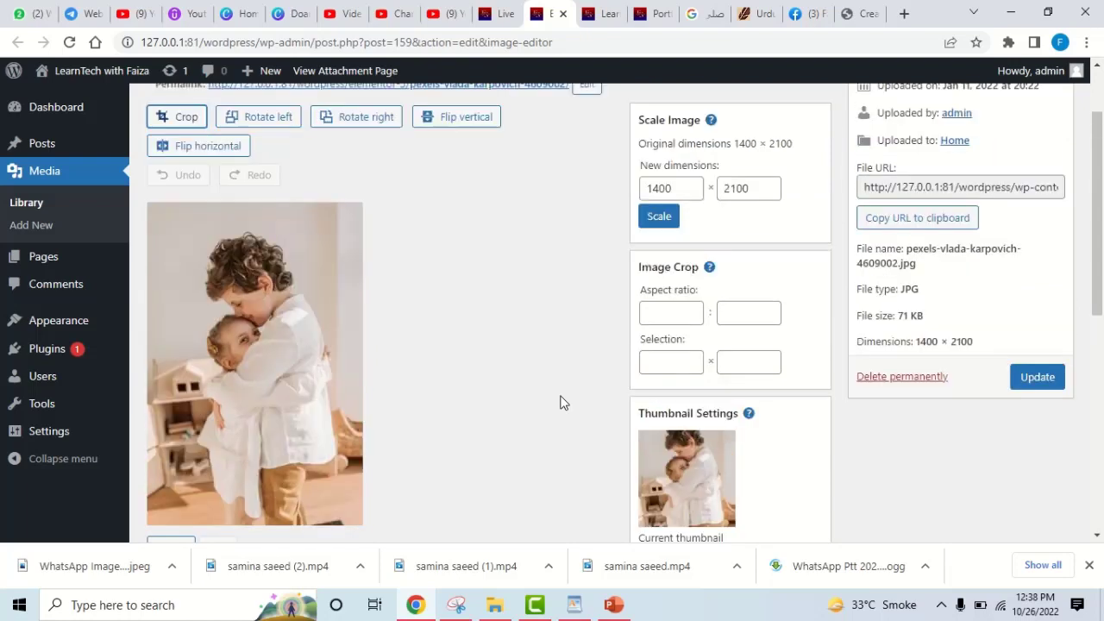
{"action": "scroll", "coordinate": [561, 403], "scroll_direction": "up", "scroll_amount": 2}
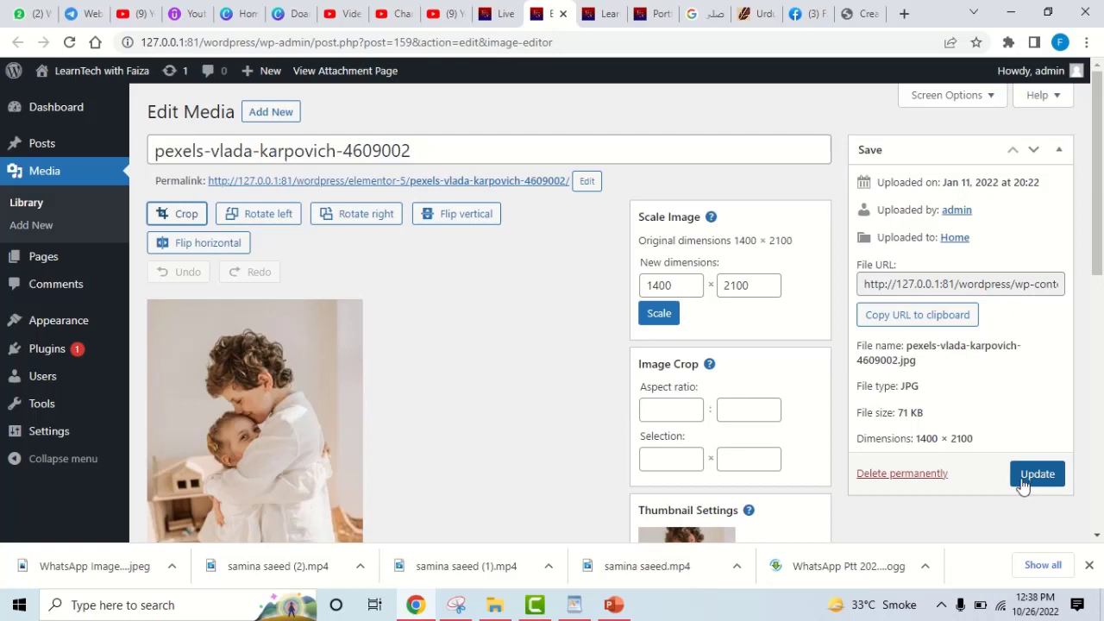
{"action": "left_click", "coordinate": [1036, 474]}
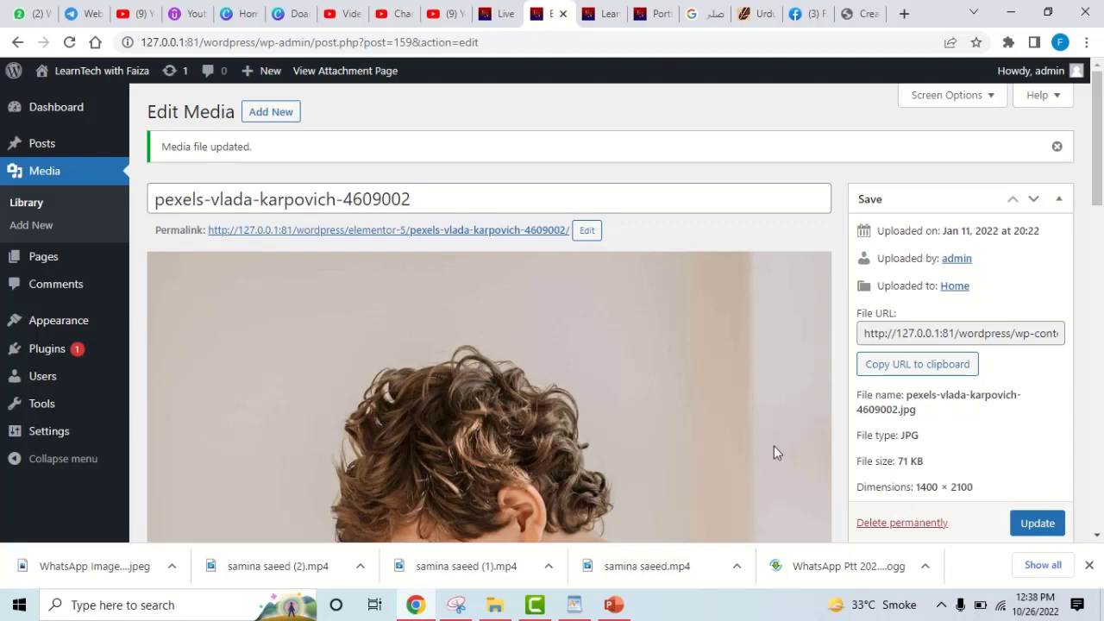
{"action": "scroll", "coordinate": [767, 432], "scroll_direction": "down", "scroll_amount": 2}
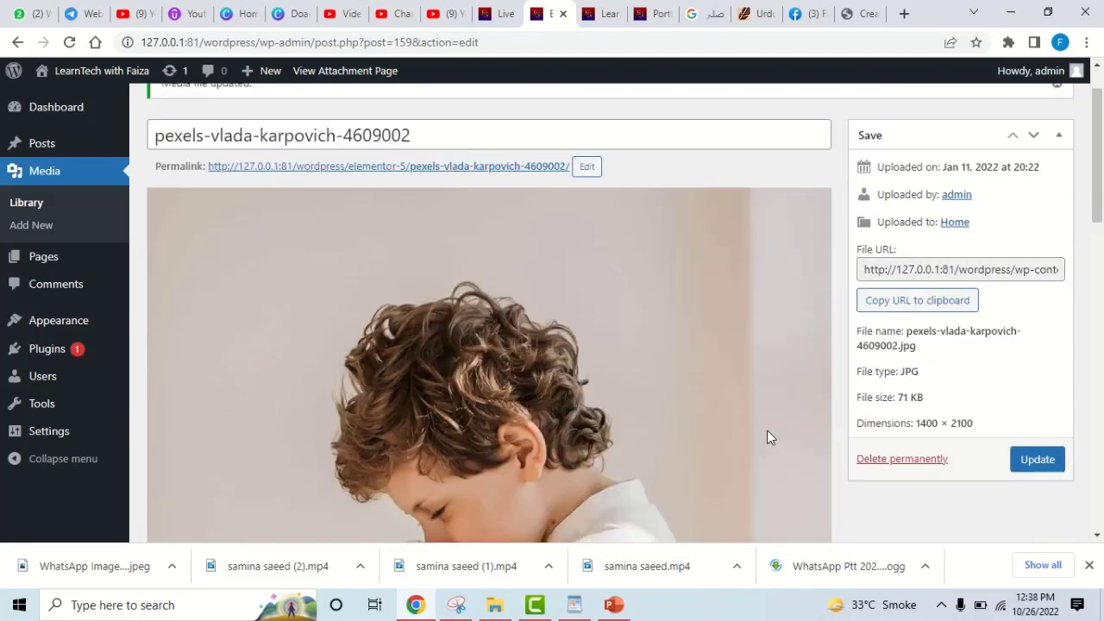
{"action": "scroll", "coordinate": [770, 438], "scroll_direction": "down", "scroll_amount": 2}
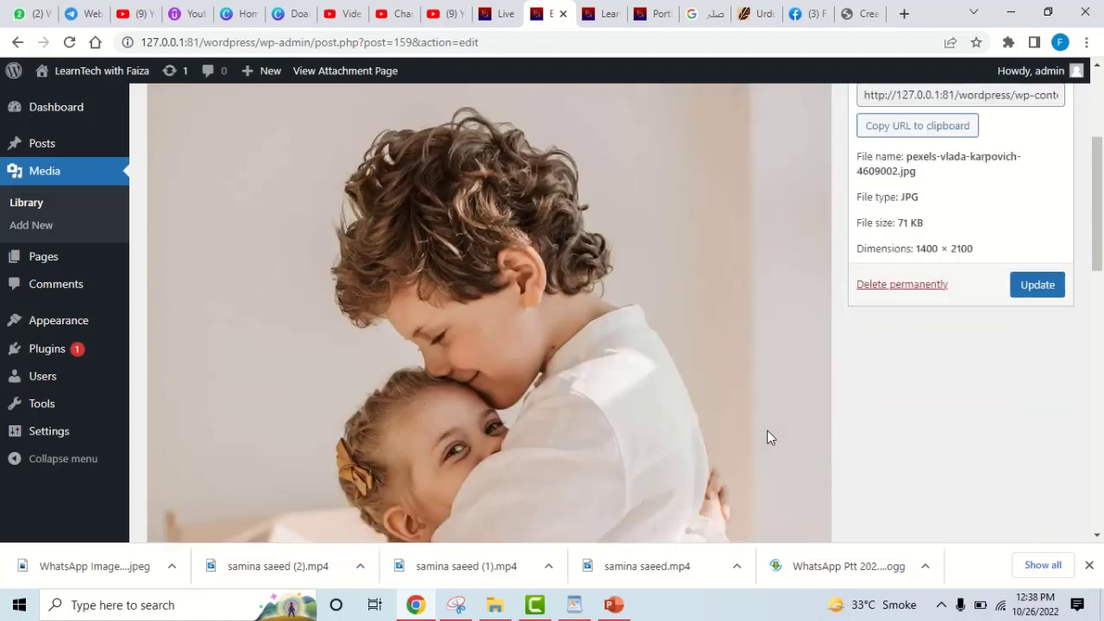
{"action": "scroll", "coordinate": [770, 438], "scroll_direction": "down", "scroll_amount": 1}
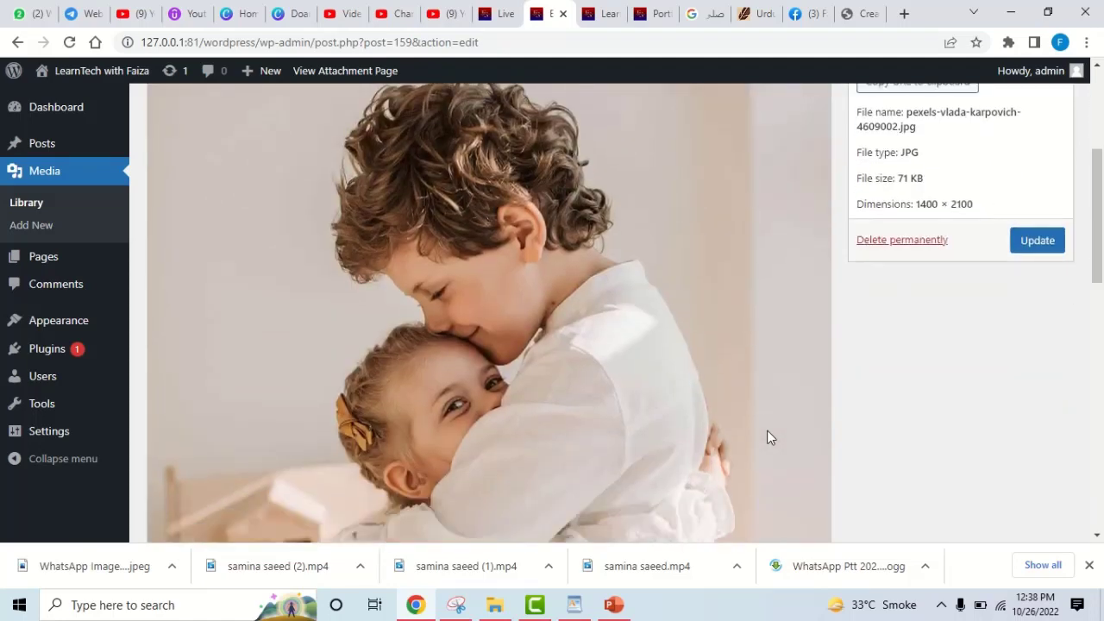
{"action": "scroll", "coordinate": [771, 438], "scroll_direction": "down", "scroll_amount": 2}
{"action": "scroll", "coordinate": [771, 438], "scroll_direction": "down", "scroll_amount": 2}
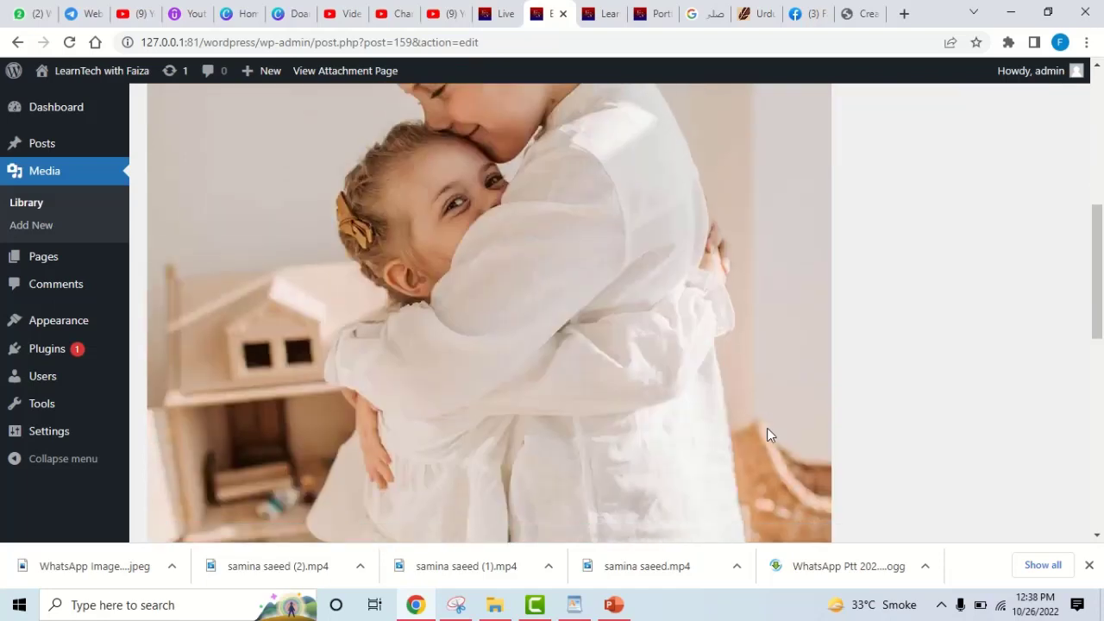
{"action": "scroll", "coordinate": [770, 435], "scroll_direction": "down", "scroll_amount": 1}
{"action": "scroll", "coordinate": [771, 433], "scroll_direction": "down", "scroll_amount": 2}
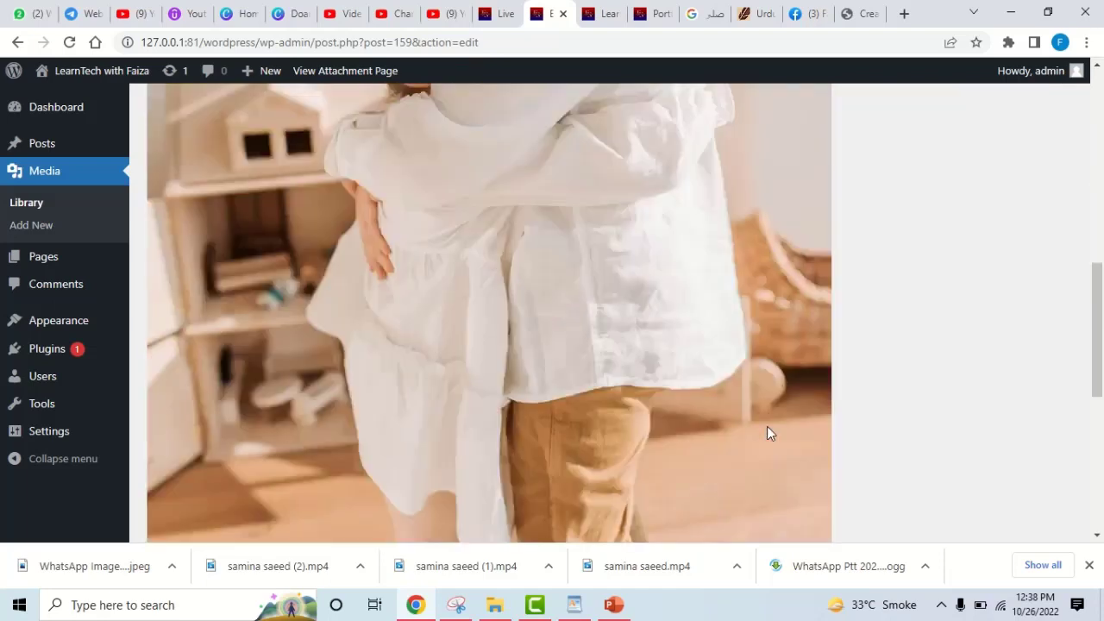
{"action": "scroll", "coordinate": [771, 434], "scroll_direction": "down", "scroll_amount": 1}
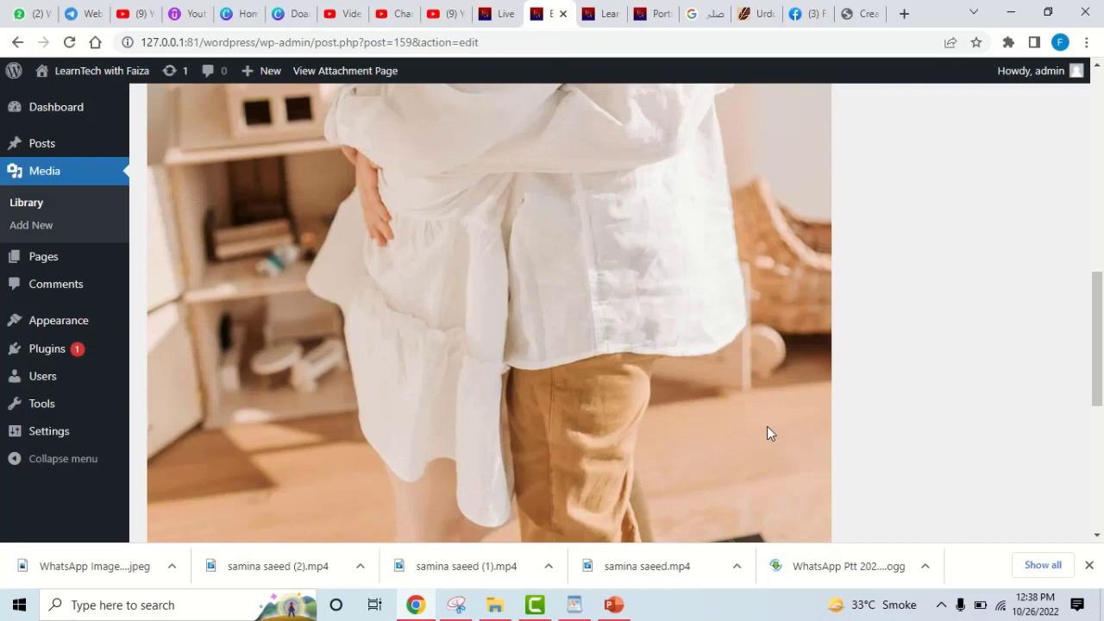
{"action": "scroll", "coordinate": [770, 434], "scroll_direction": "down", "scroll_amount": 3}
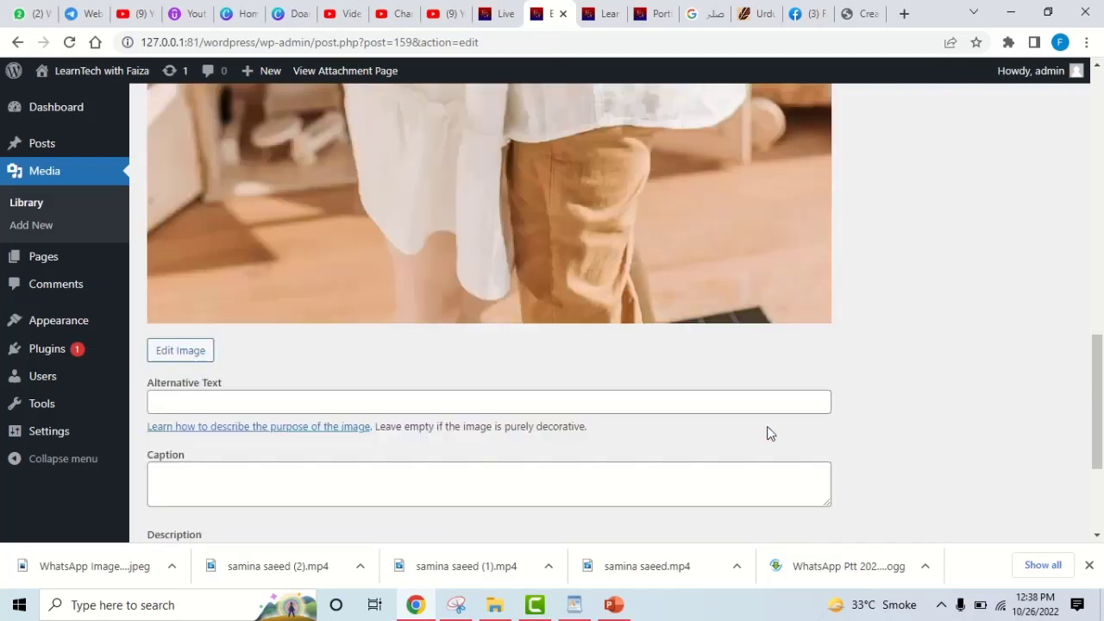
{"action": "scroll", "coordinate": [770, 434], "scroll_direction": "up", "scroll_amount": 3}
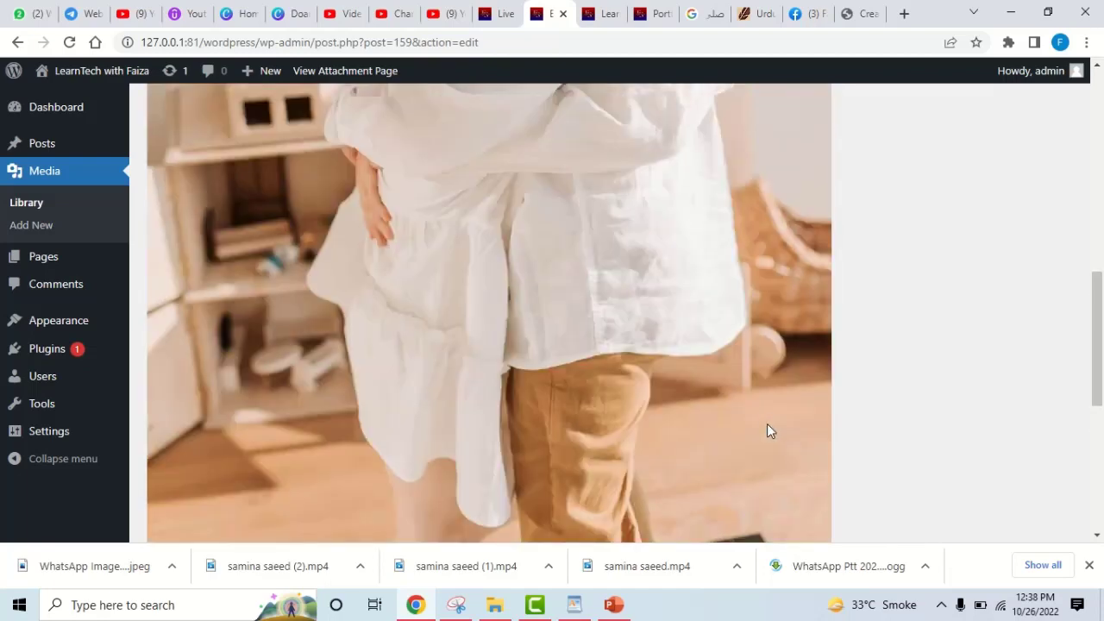
{"action": "scroll", "coordinate": [768, 425], "scroll_direction": "up", "scroll_amount": 3}
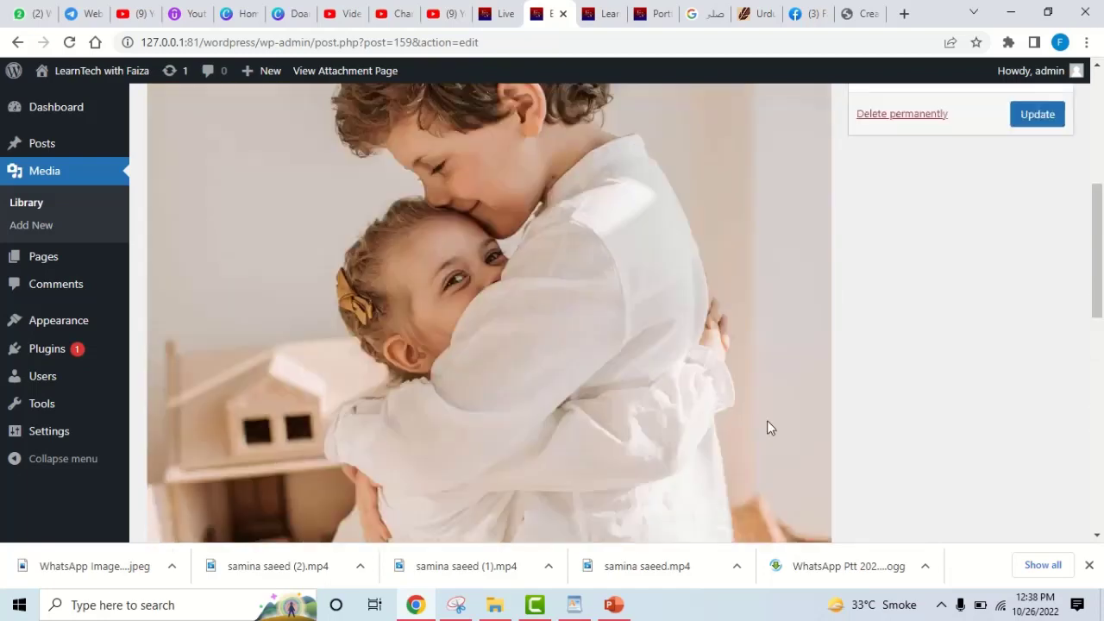
{"action": "scroll", "coordinate": [771, 427], "scroll_direction": "up", "scroll_amount": 1}
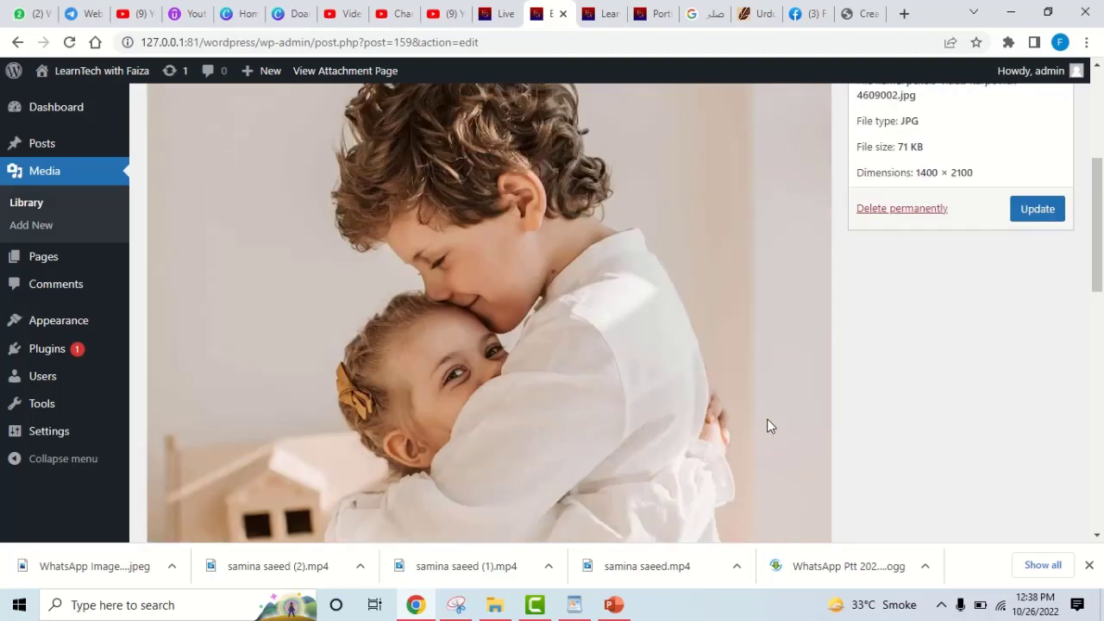
{"action": "scroll", "coordinate": [770, 426], "scroll_direction": "up", "scroll_amount": 3}
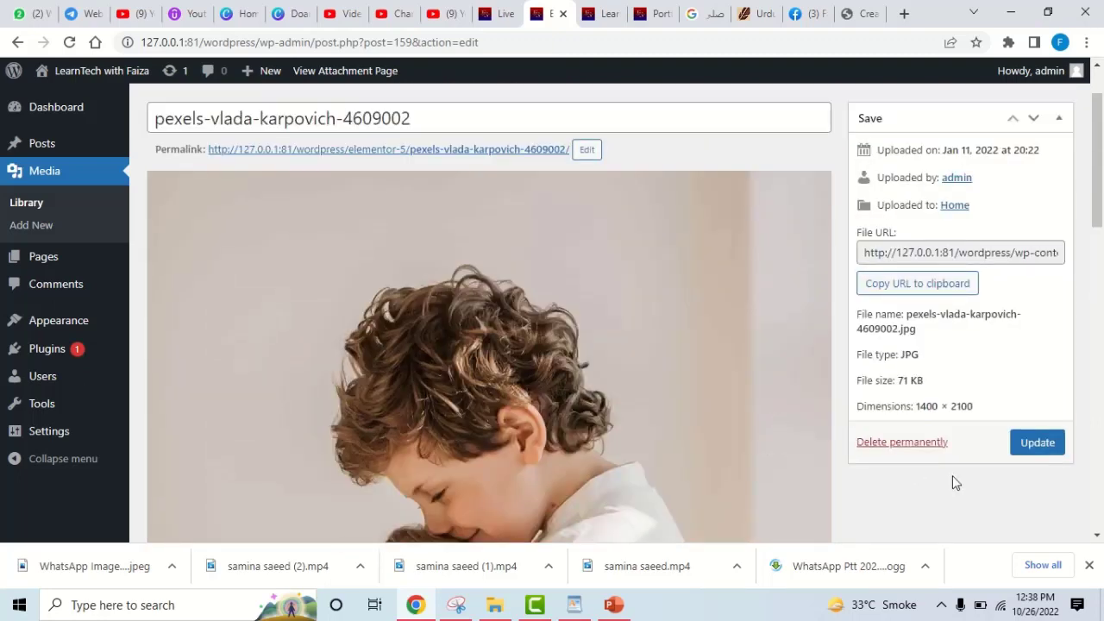
Step: Save the pexels-vlada-karpovich-4609002.jpg media details with the Update button
{"action": "left_click", "coordinate": [1038, 446]}
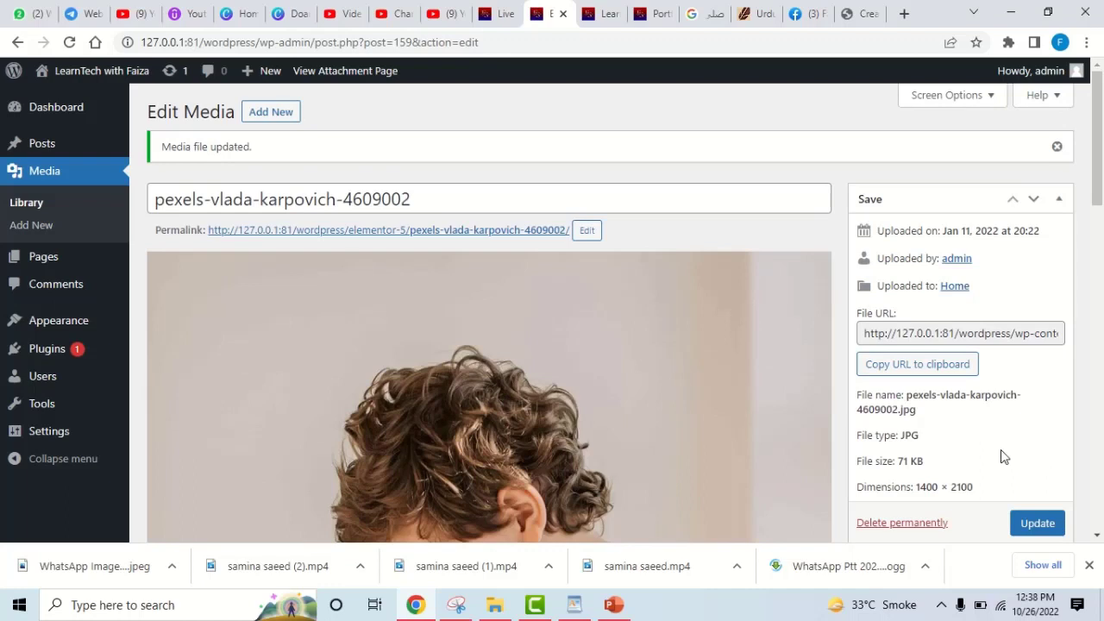
{"action": "left_click", "coordinate": [1038, 528]}
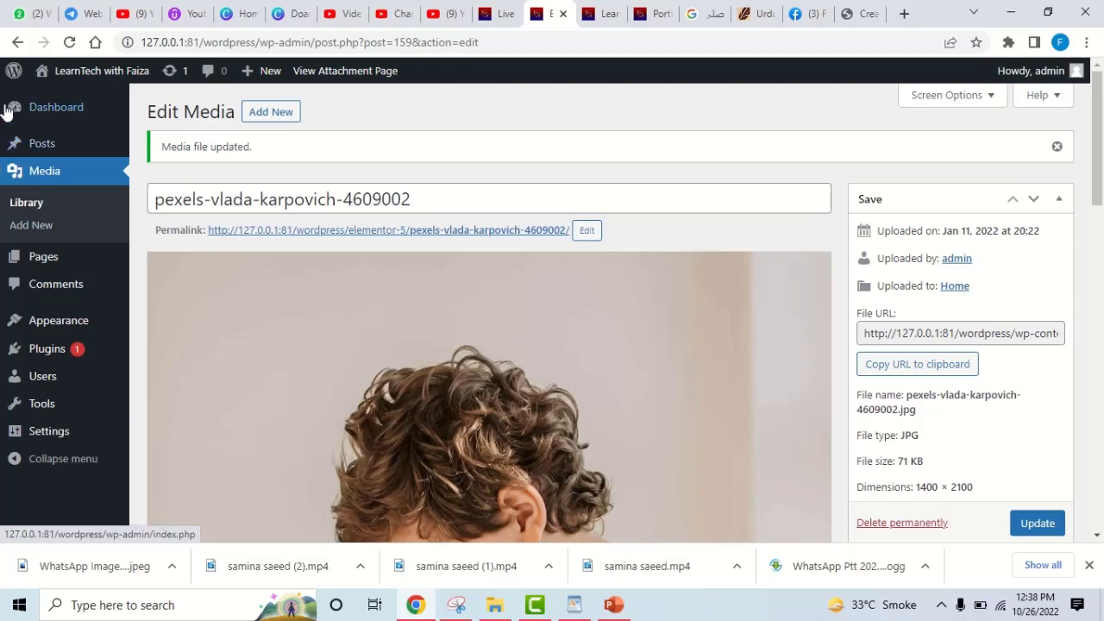
Step: Go back three pages to the photo's image editor and review its scale, crop and thumbnail options
{"action": "left_click", "coordinate": [16, 45]}
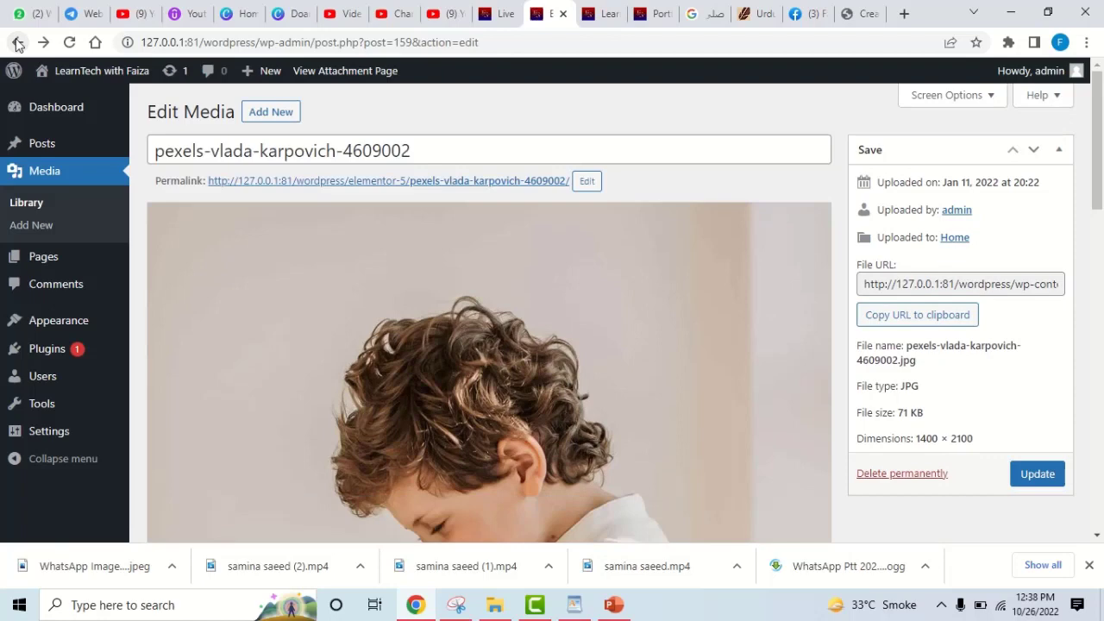
{"action": "left_click", "coordinate": [17, 43]}
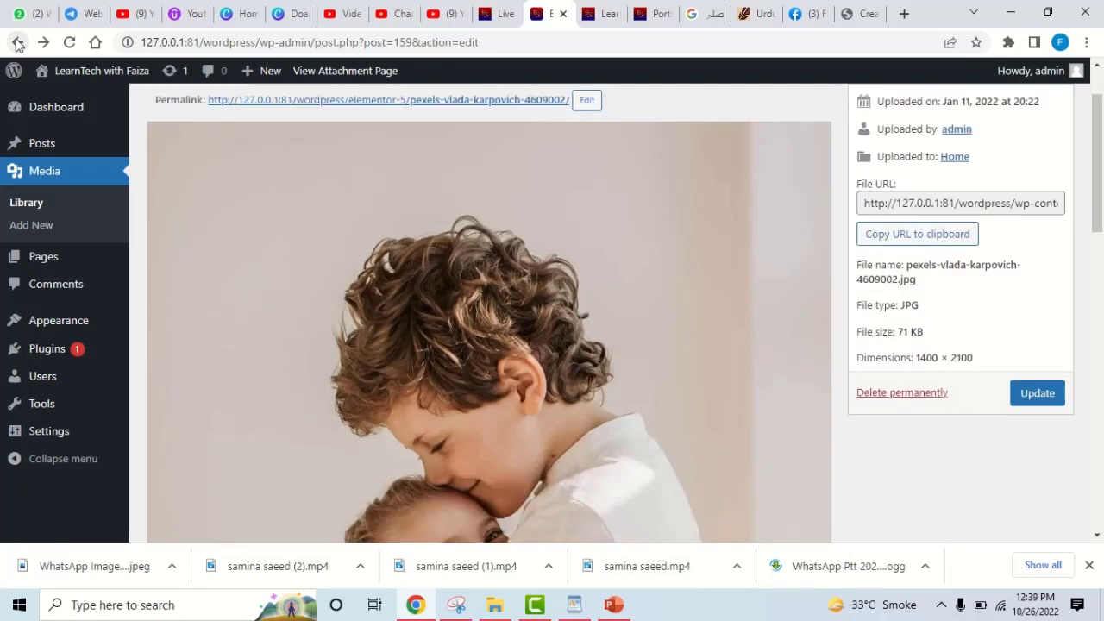
{"action": "left_click", "coordinate": [16, 43]}
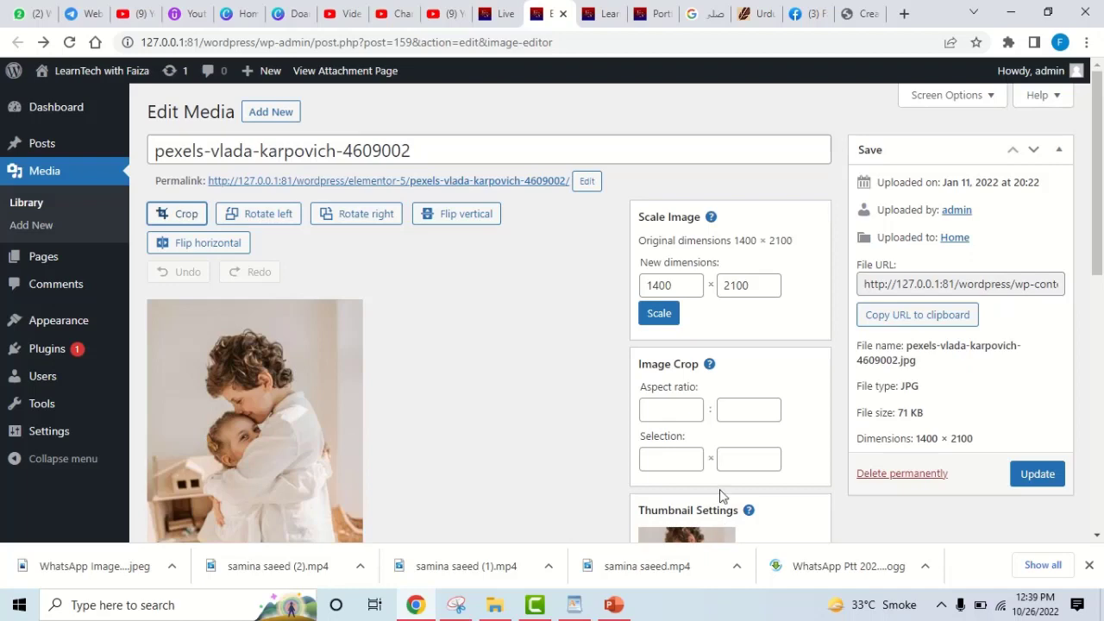
{"action": "scroll", "coordinate": [720, 486], "scroll_direction": "down", "scroll_amount": 2}
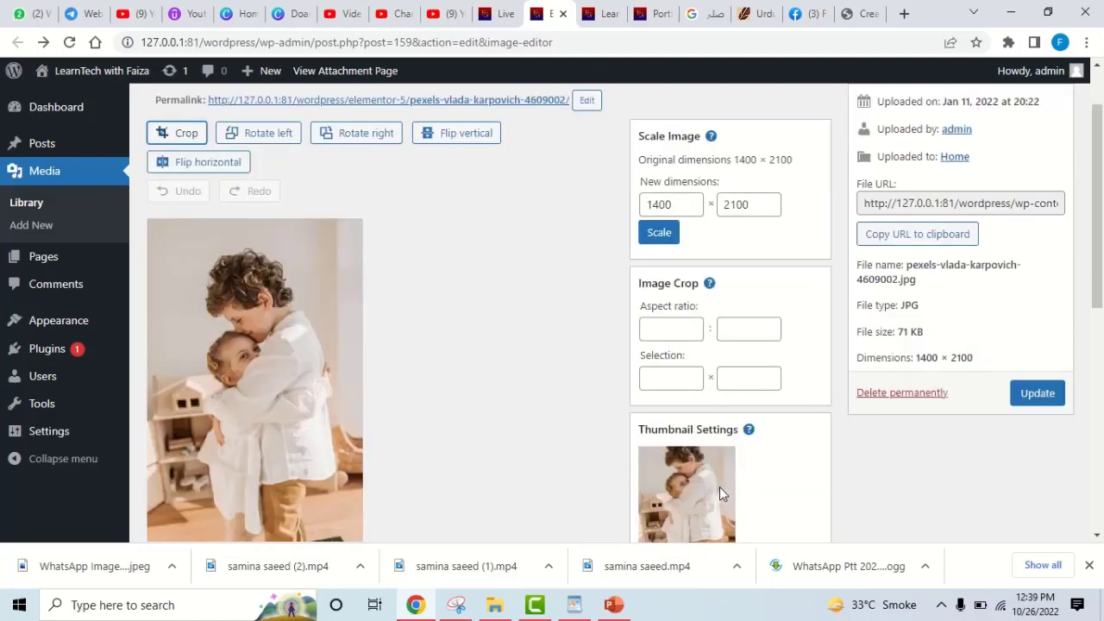
{"action": "scroll", "coordinate": [720, 489], "scroll_direction": "down", "scroll_amount": 2}
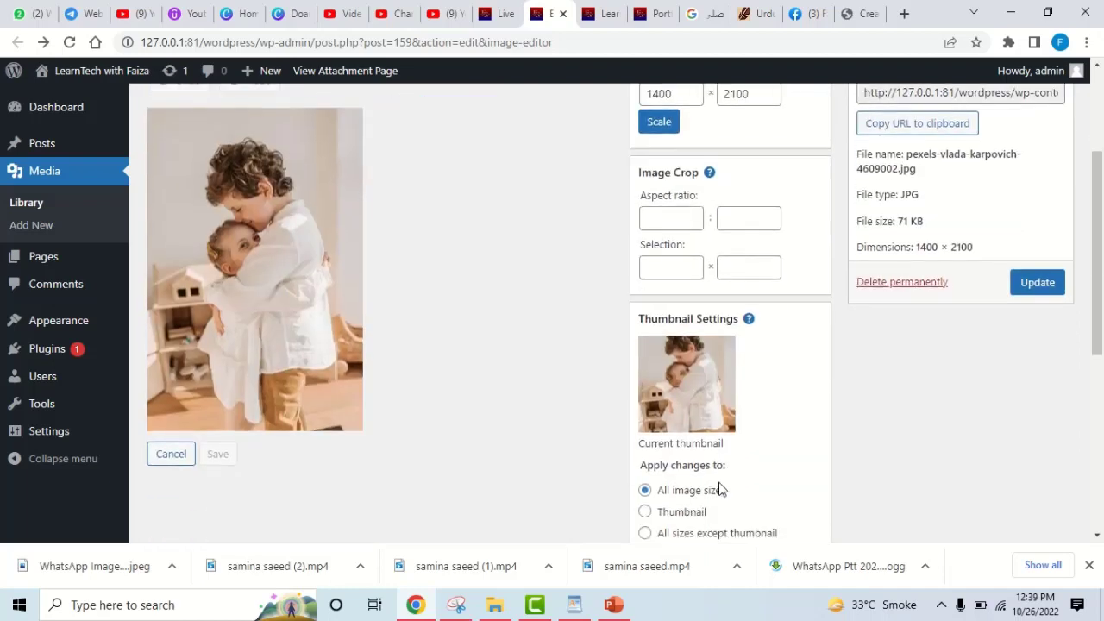
{"action": "scroll", "coordinate": [720, 488], "scroll_direction": "down", "scroll_amount": 1}
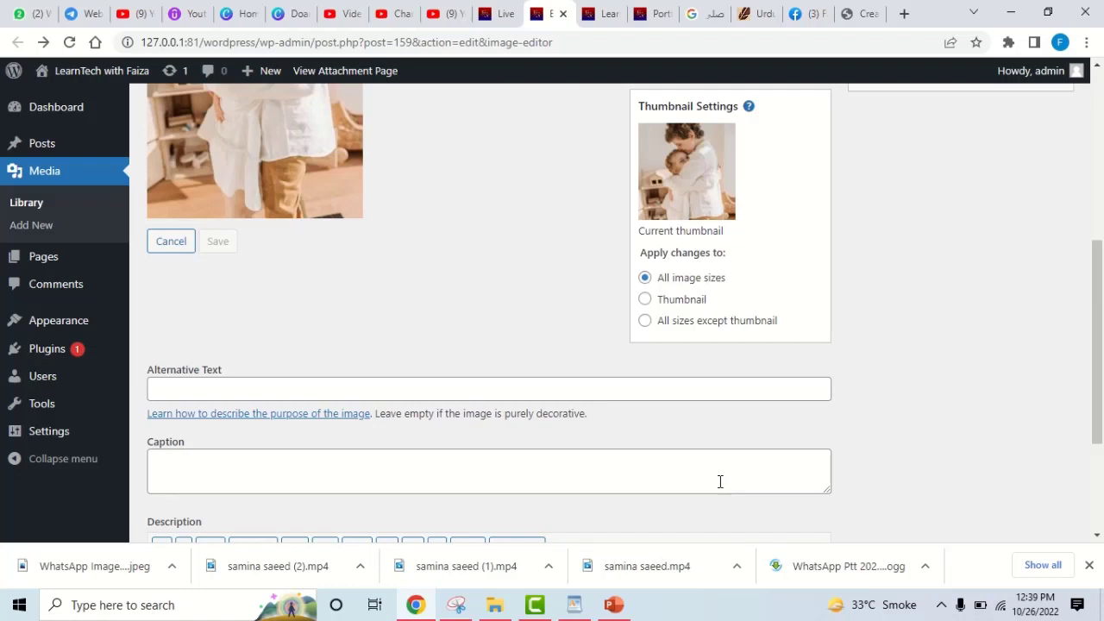
{"action": "scroll", "coordinate": [719, 481], "scroll_direction": "up", "scroll_amount": 2}
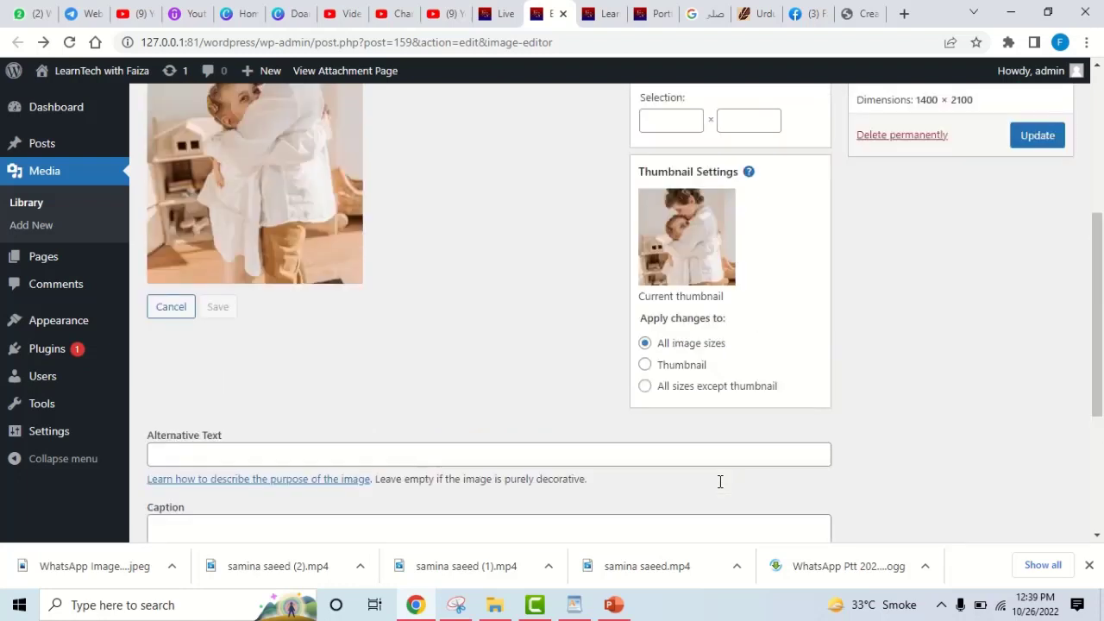
{"action": "scroll", "coordinate": [719, 482], "scroll_direction": "up", "scroll_amount": 2}
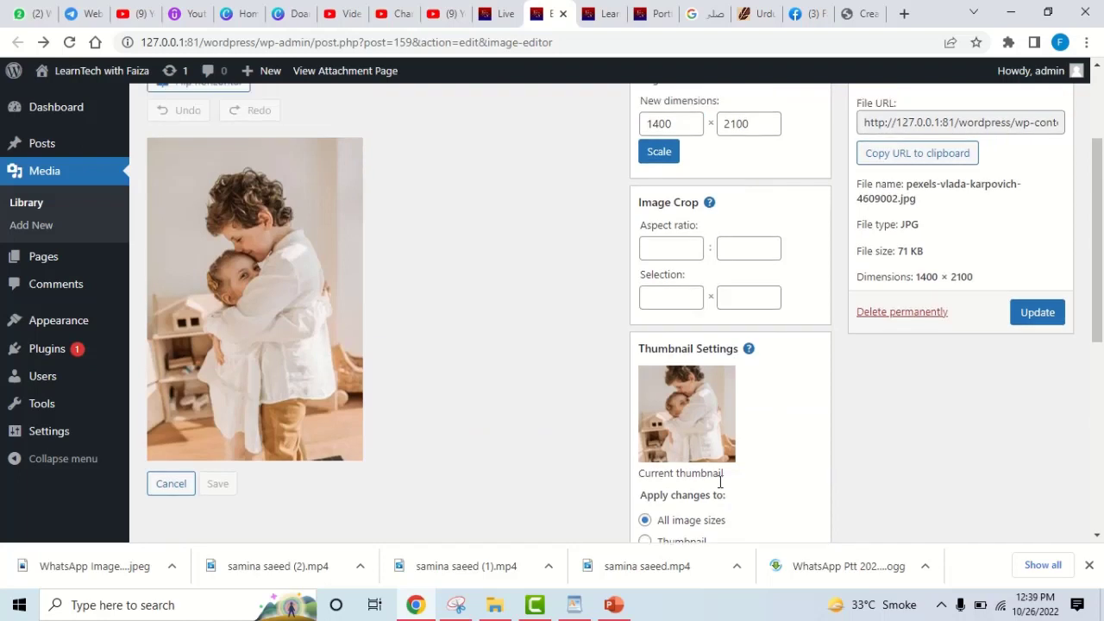
{"action": "scroll", "coordinate": [721, 481], "scroll_direction": "up", "scroll_amount": 2}
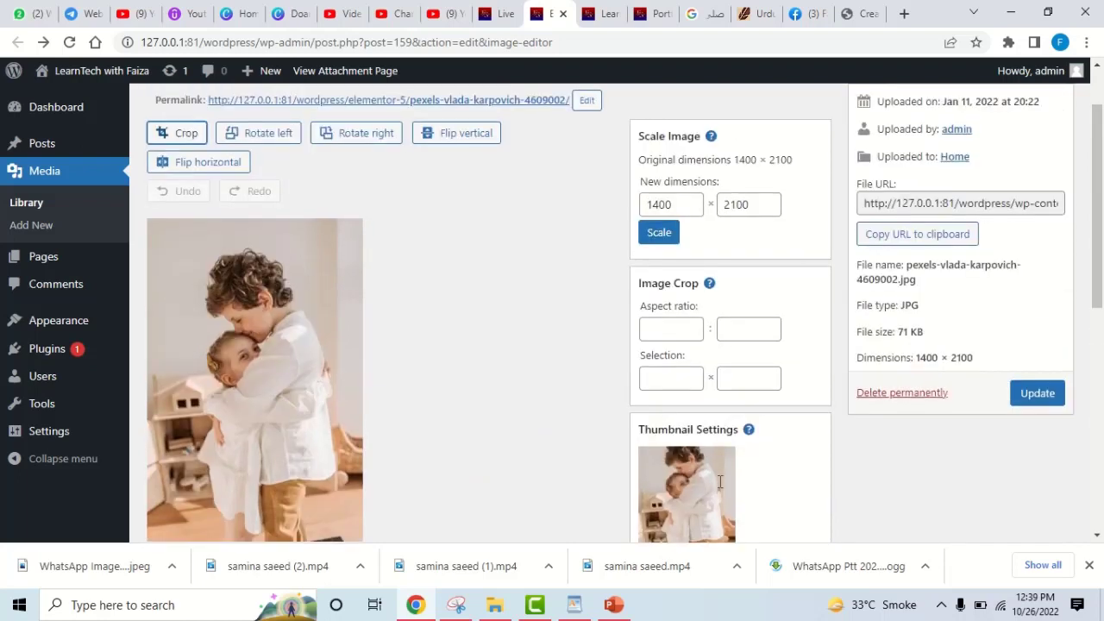
{"action": "scroll", "coordinate": [720, 482], "scroll_direction": "up", "scroll_amount": 2}
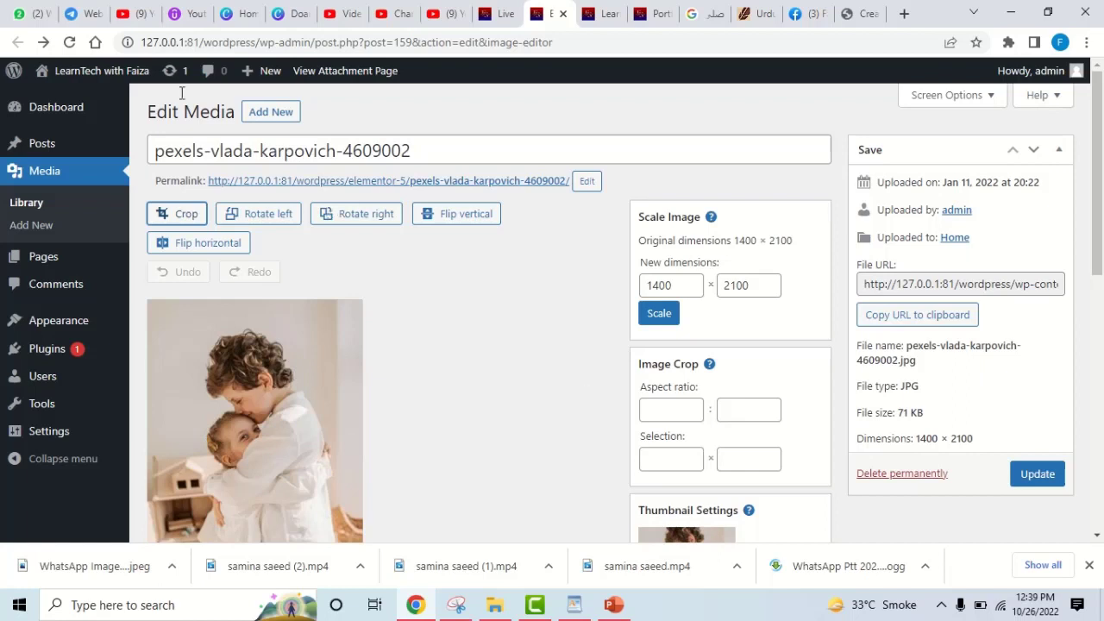
Step: Glance at the WhatsApp chats, then switch to the site's Portfolio page tab
{"action": "left_click", "coordinate": [36, 15]}
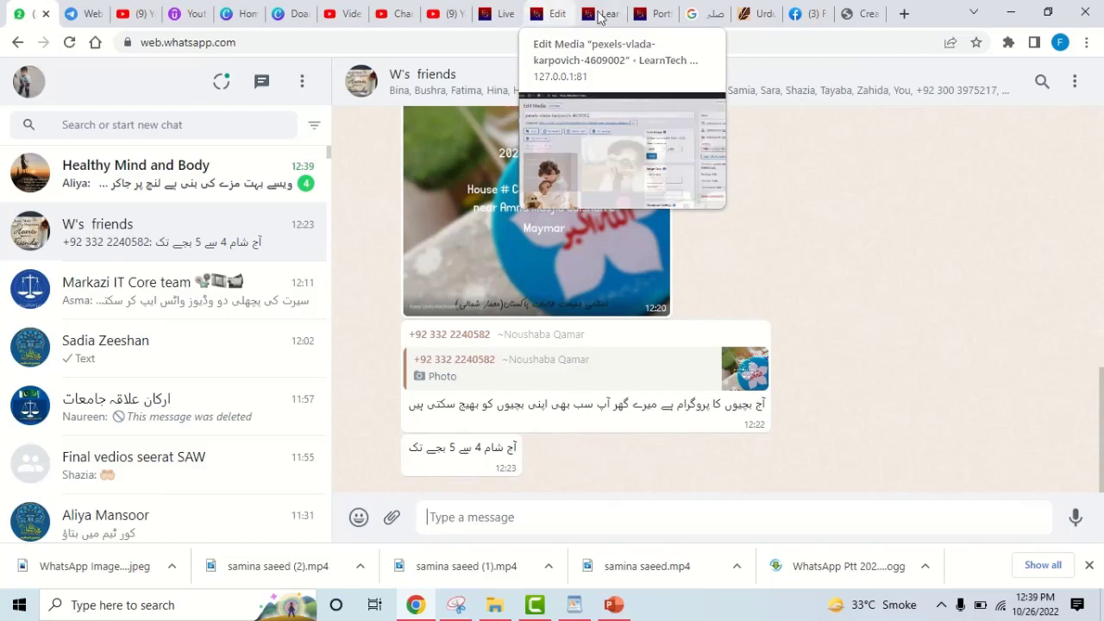
{"action": "left_click", "coordinate": [660, 14]}
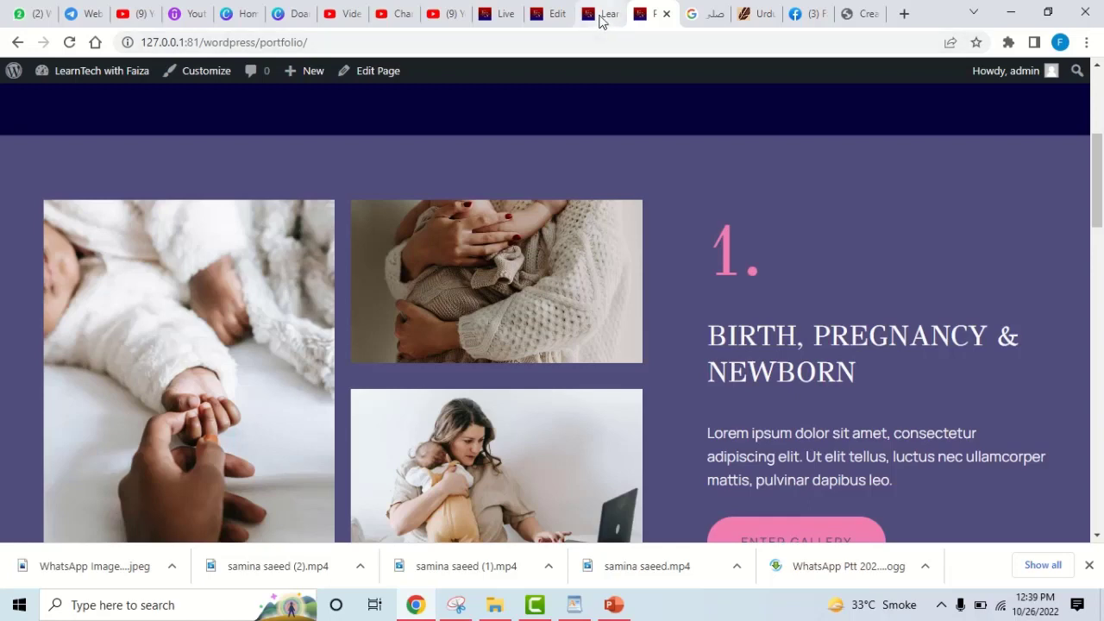
Step: View the LearnTech with Faiza home page, then return to the photo's Edit Media tab
{"action": "mouse_move", "coordinate": [601, 21]}
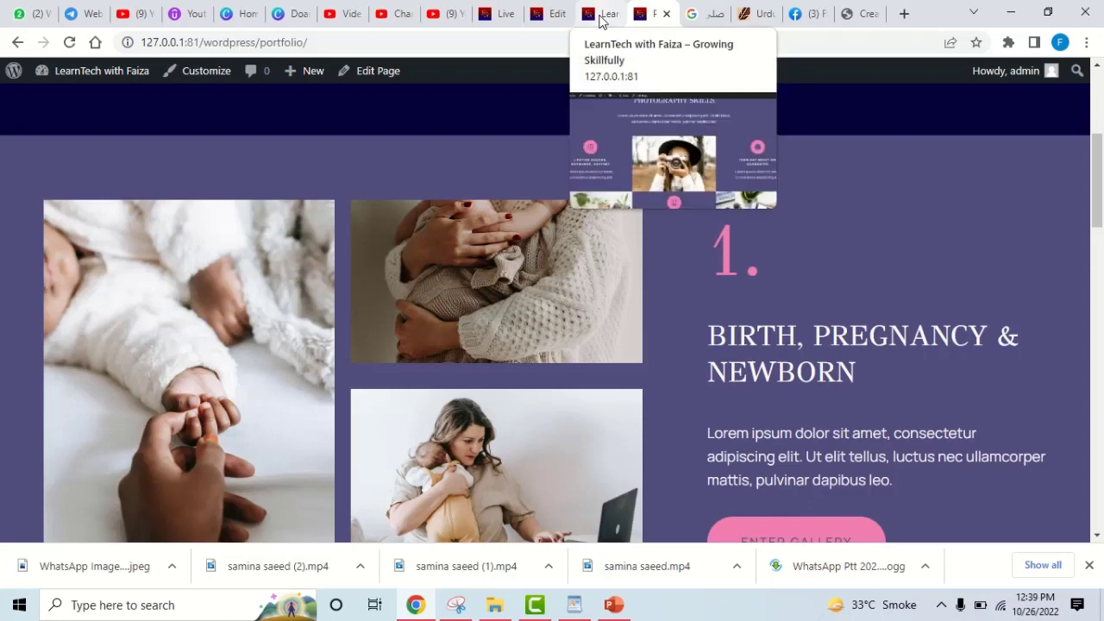
{"action": "left_click", "coordinate": [601, 21]}
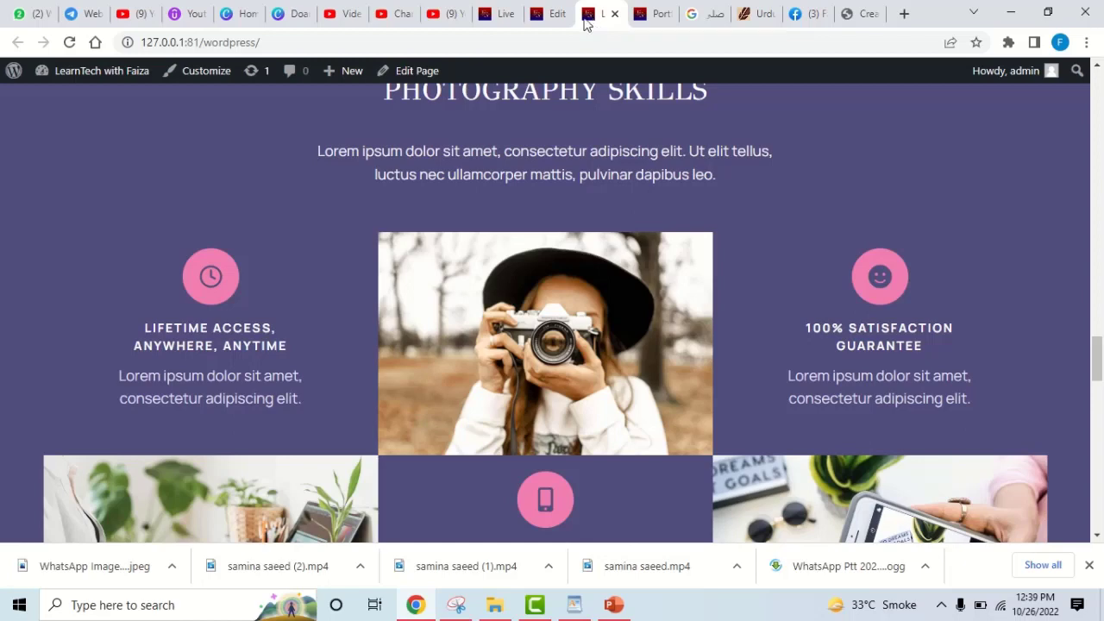
{"action": "left_click", "coordinate": [538, 17]}
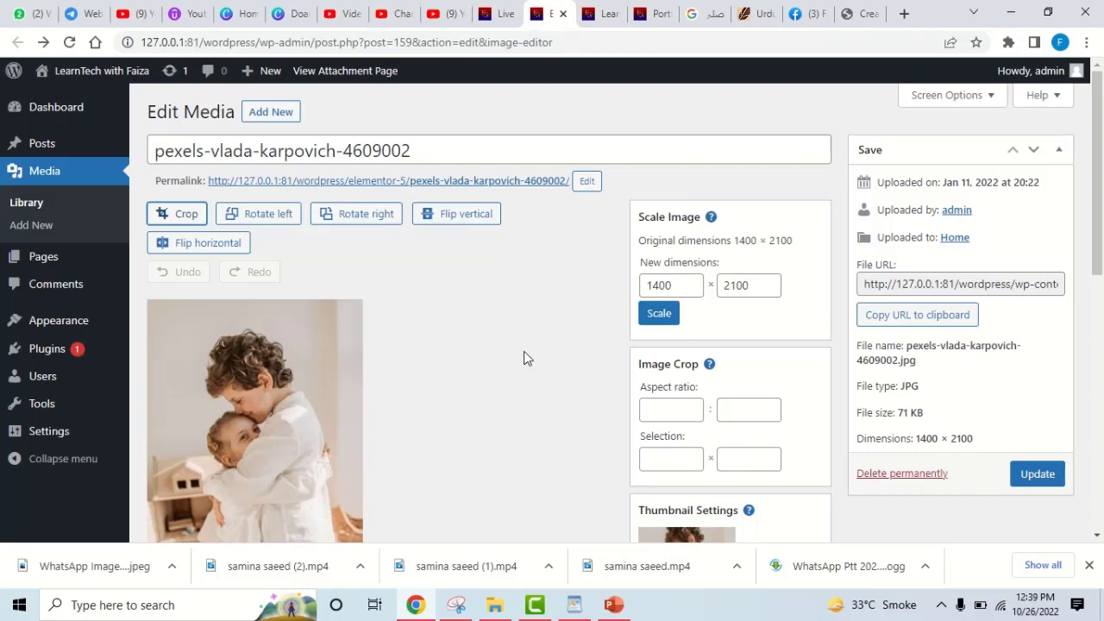
{"action": "scroll", "coordinate": [526, 350], "scroll_direction": "down", "scroll_amount": 3}
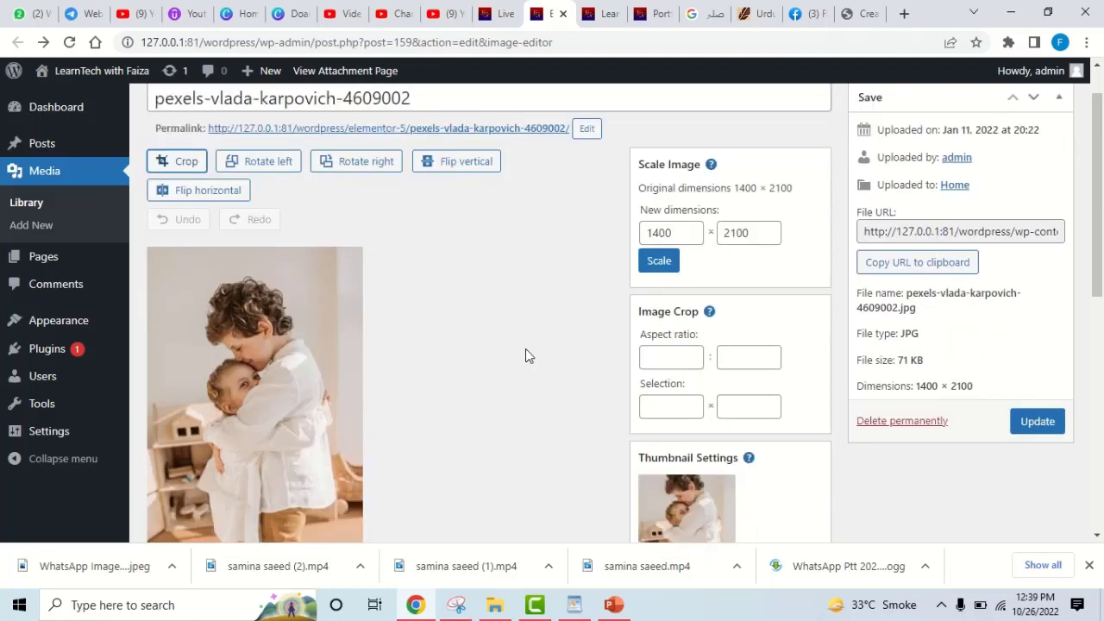
{"action": "scroll", "coordinate": [529, 356], "scroll_direction": "down", "scroll_amount": 1}
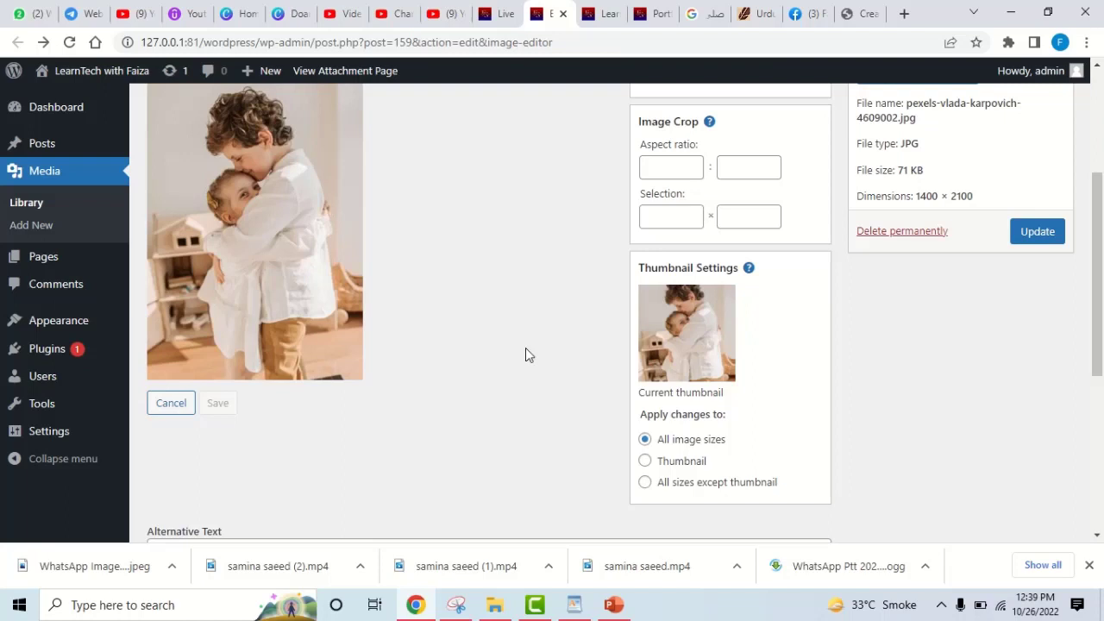
{"action": "scroll", "coordinate": [525, 349], "scroll_direction": "down", "scroll_amount": 2}
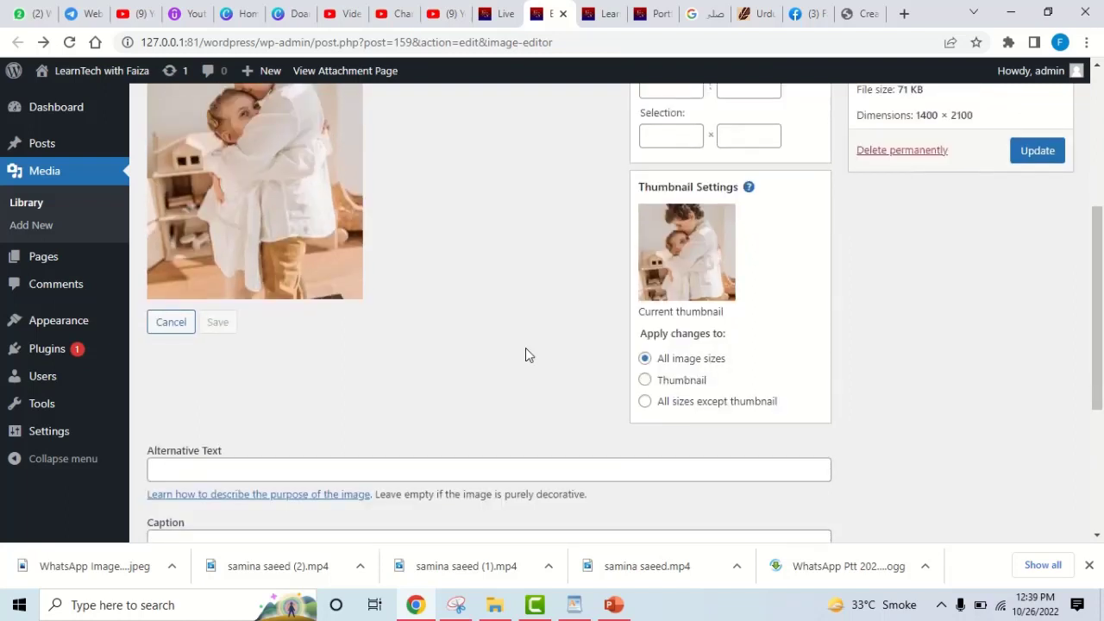
{"action": "scroll", "coordinate": [526, 349], "scroll_direction": "down", "scroll_amount": 2}
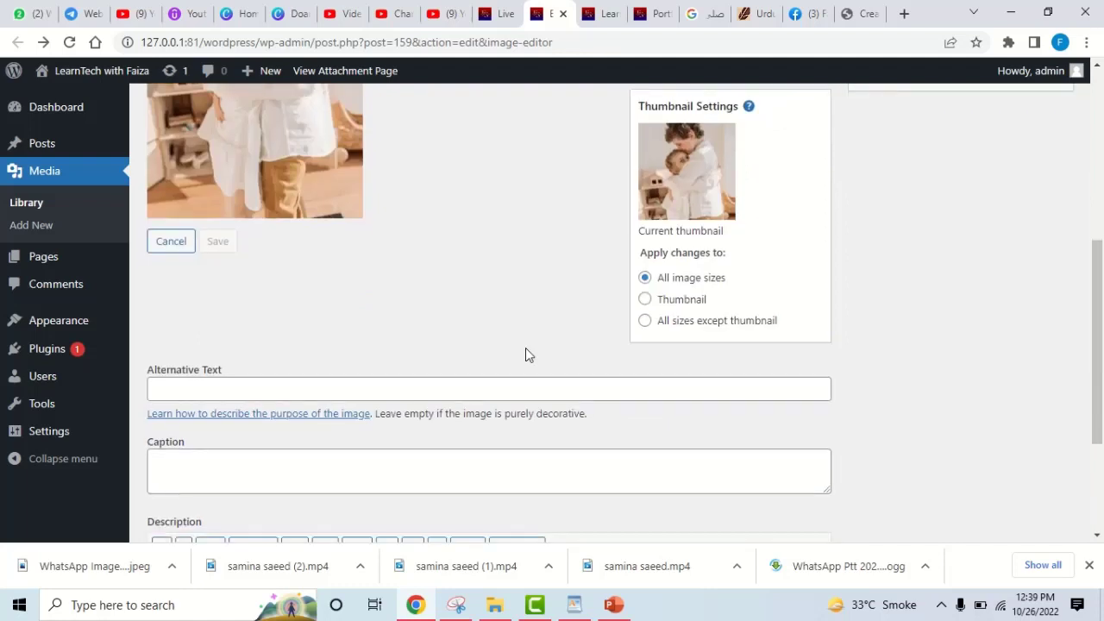
{"action": "scroll", "coordinate": [525, 349], "scroll_direction": "down", "scroll_amount": 2}
{"action": "scroll", "coordinate": [525, 354], "scroll_direction": "down", "scroll_amount": 1}
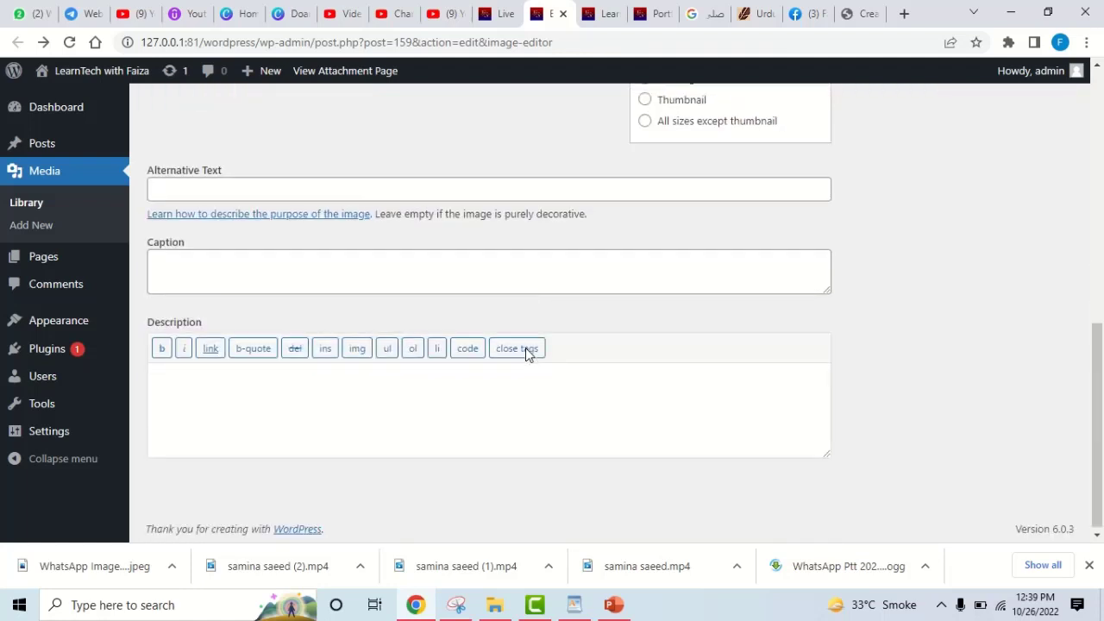
{"action": "scroll", "coordinate": [525, 347], "scroll_direction": "up", "scroll_amount": 3}
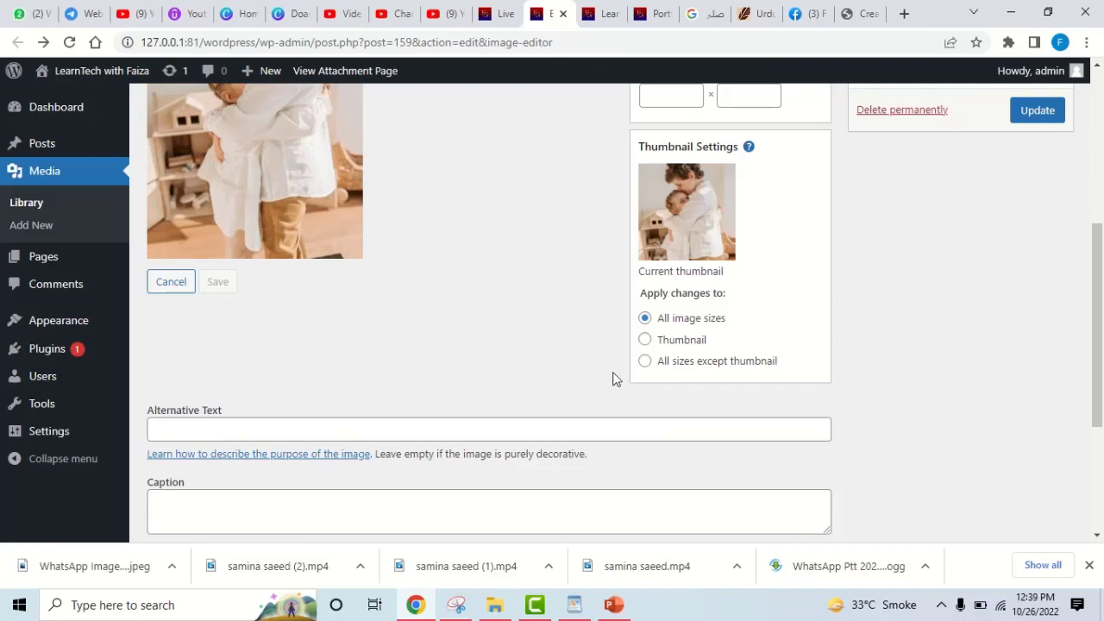
{"action": "scroll", "coordinate": [616, 377], "scroll_direction": "up", "scroll_amount": 2}
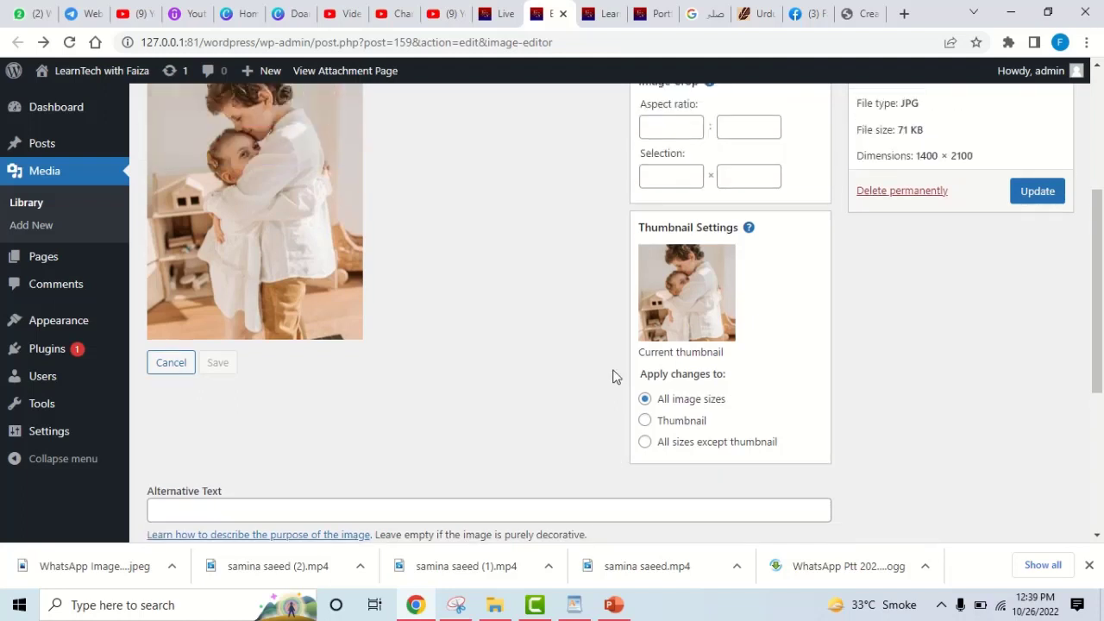
{"action": "scroll", "coordinate": [616, 377], "scroll_direction": "up", "scroll_amount": 2}
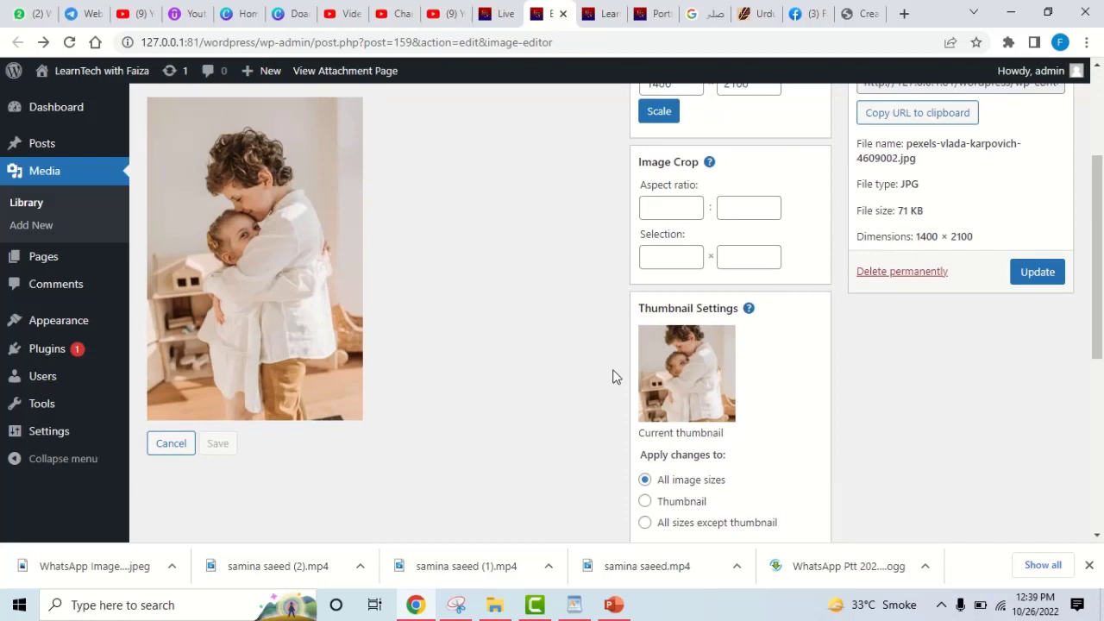
{"action": "scroll", "coordinate": [615, 377], "scroll_direction": "up", "scroll_amount": 2}
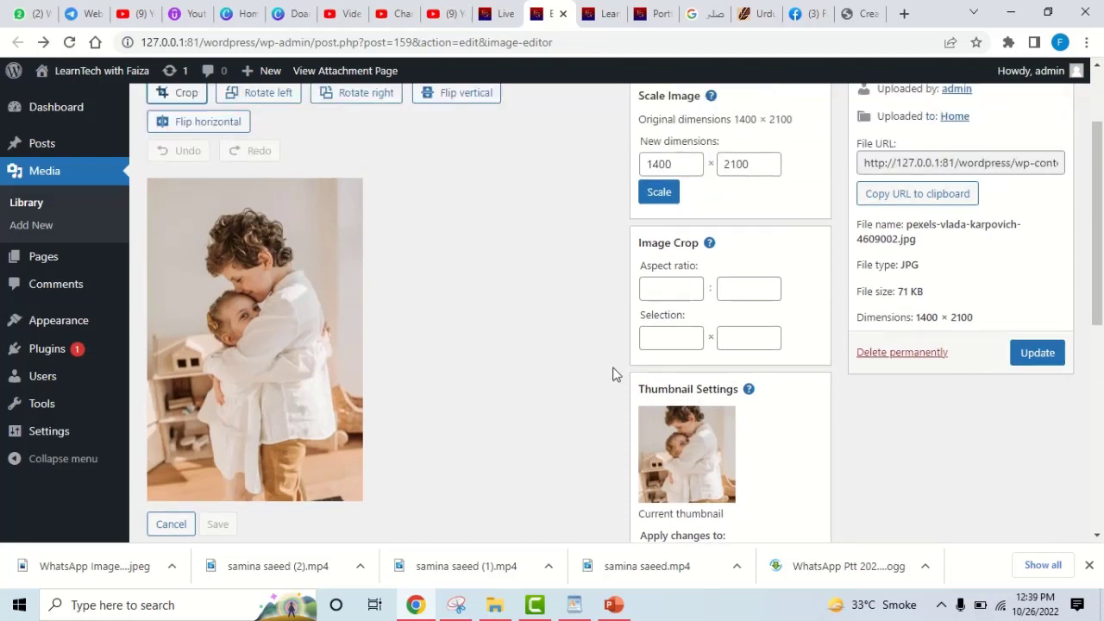
{"action": "scroll", "coordinate": [615, 377], "scroll_direction": "up", "scroll_amount": 3}
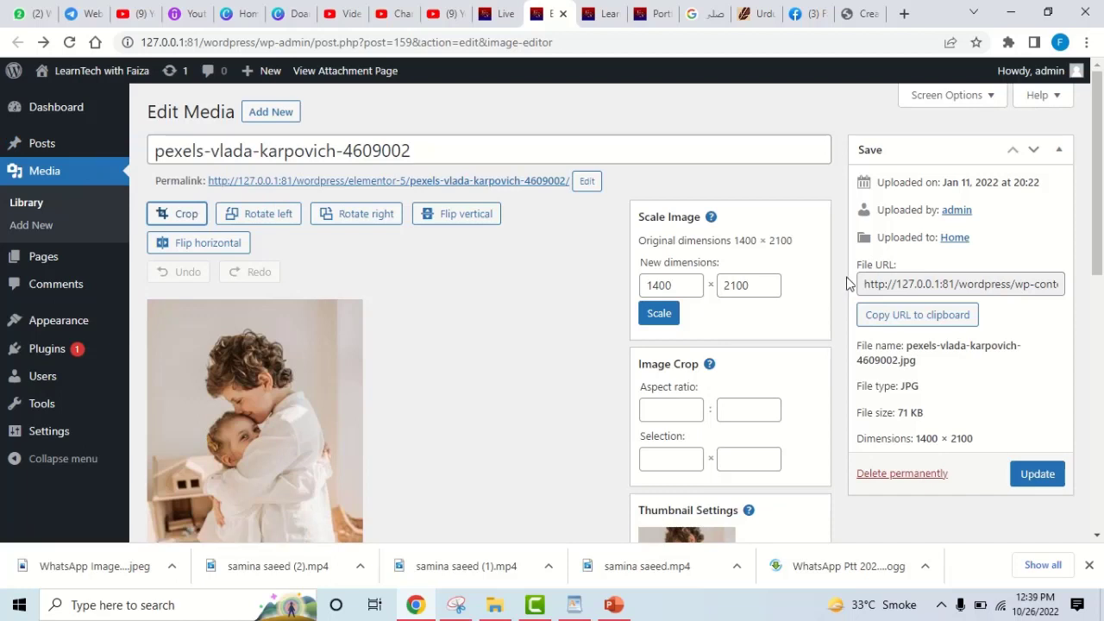
{"action": "scroll", "coordinate": [849, 283], "scroll_direction": "down", "scroll_amount": 3}
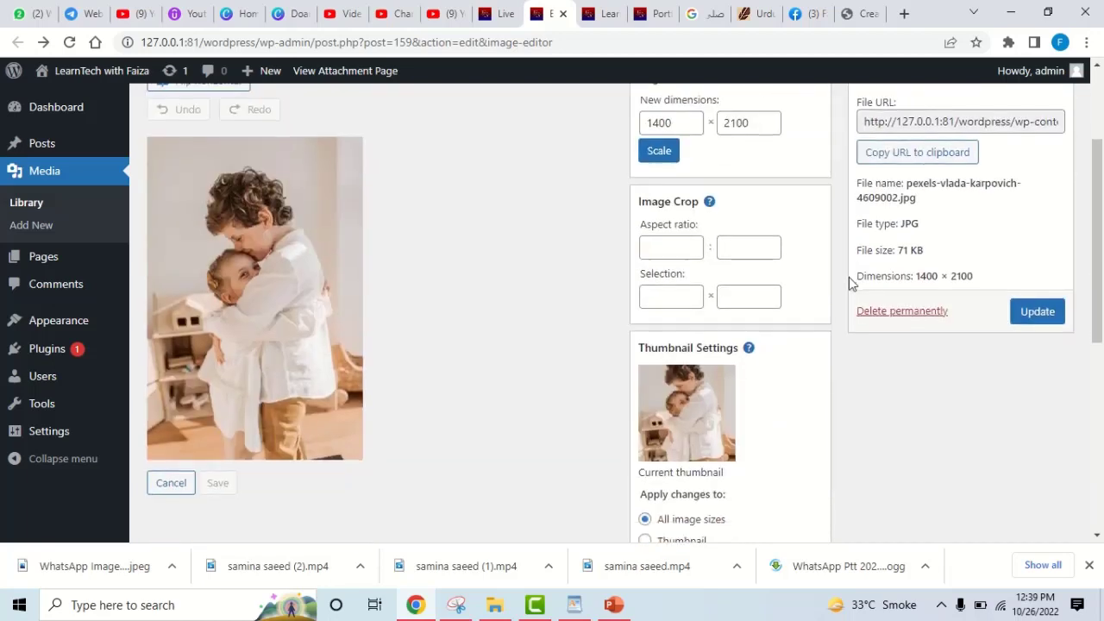
{"action": "scroll", "coordinate": [849, 277], "scroll_direction": "down", "scroll_amount": 4}
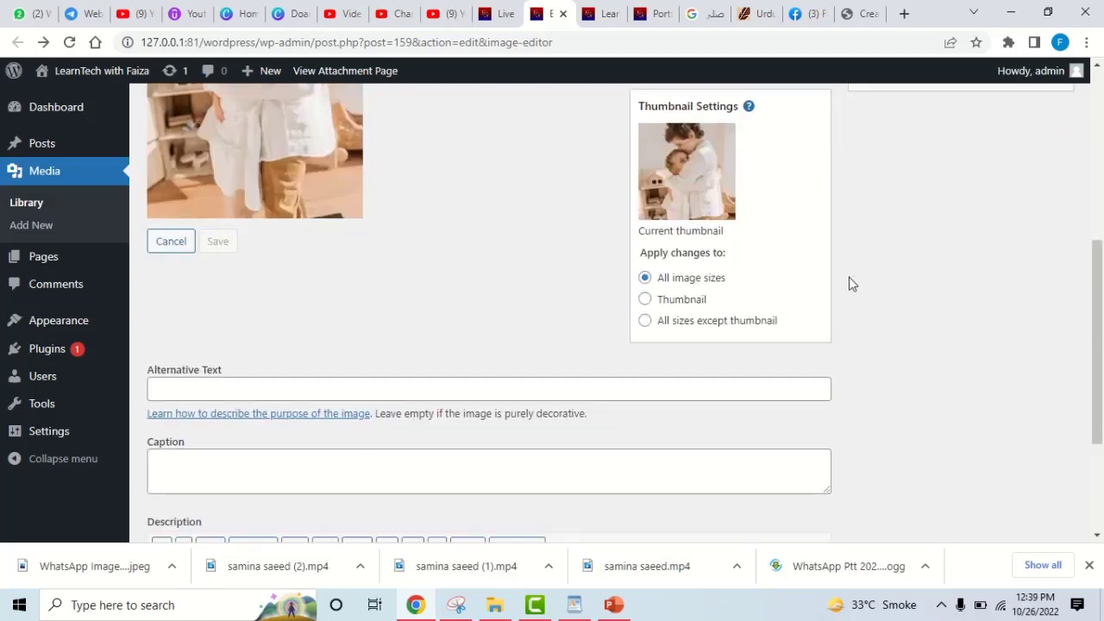
{"action": "scroll", "coordinate": [849, 283], "scroll_direction": "down", "scroll_amount": 1}
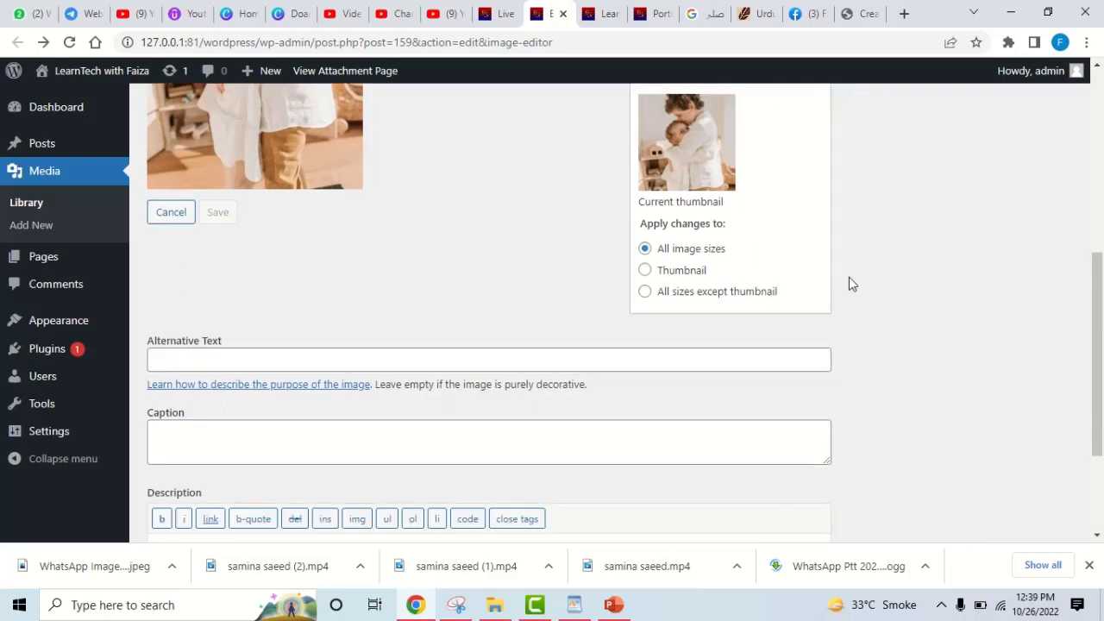
{"action": "scroll", "coordinate": [849, 284], "scroll_direction": "down", "scroll_amount": 3}
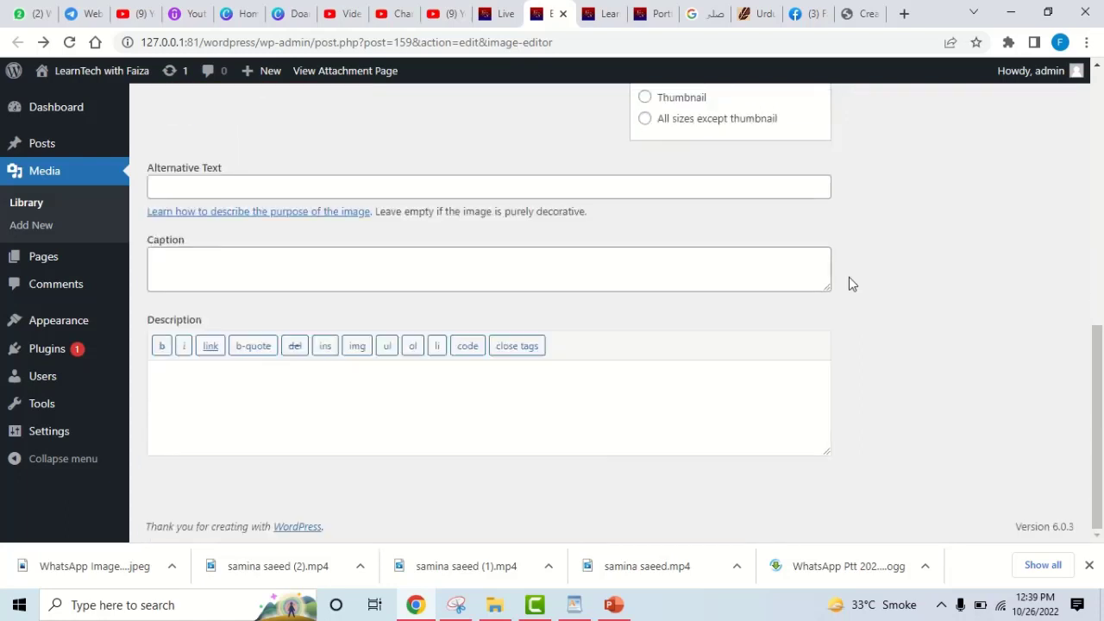
{"action": "scroll", "coordinate": [849, 277], "scroll_direction": "up", "scroll_amount": 3}
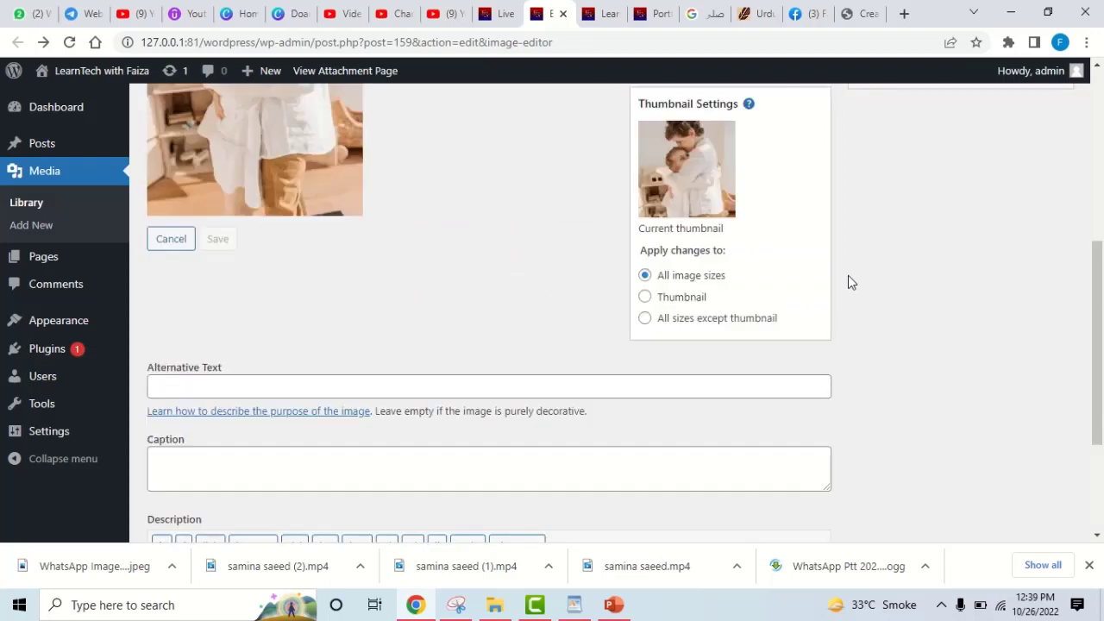
{"action": "scroll", "coordinate": [847, 274], "scroll_direction": "up", "scroll_amount": 3}
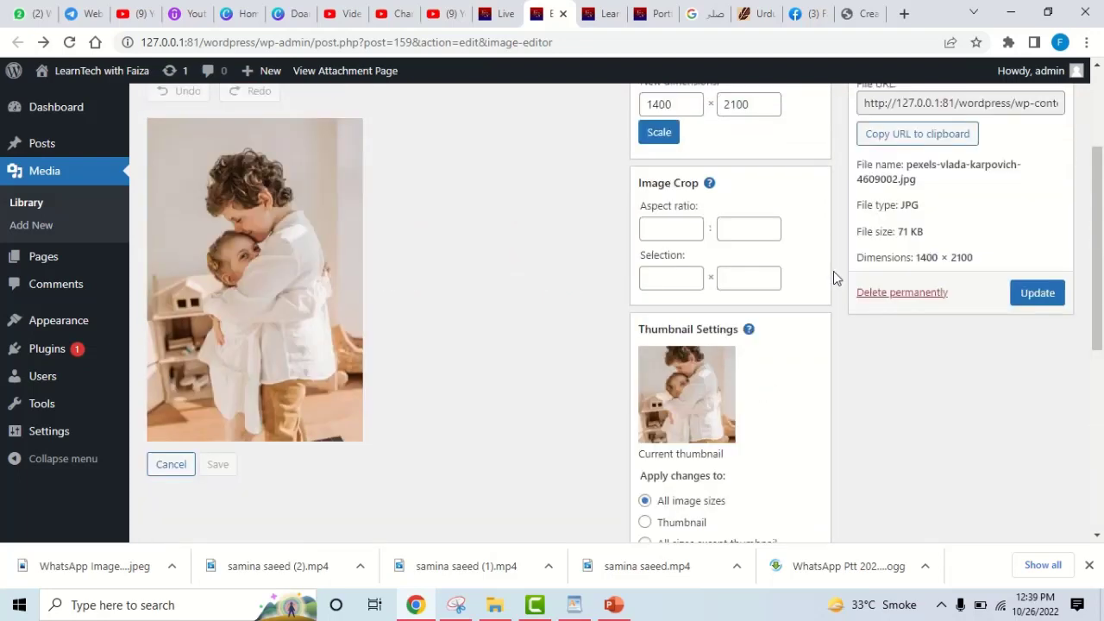
{"action": "scroll", "coordinate": [830, 277], "scroll_direction": "up", "scroll_amount": 2}
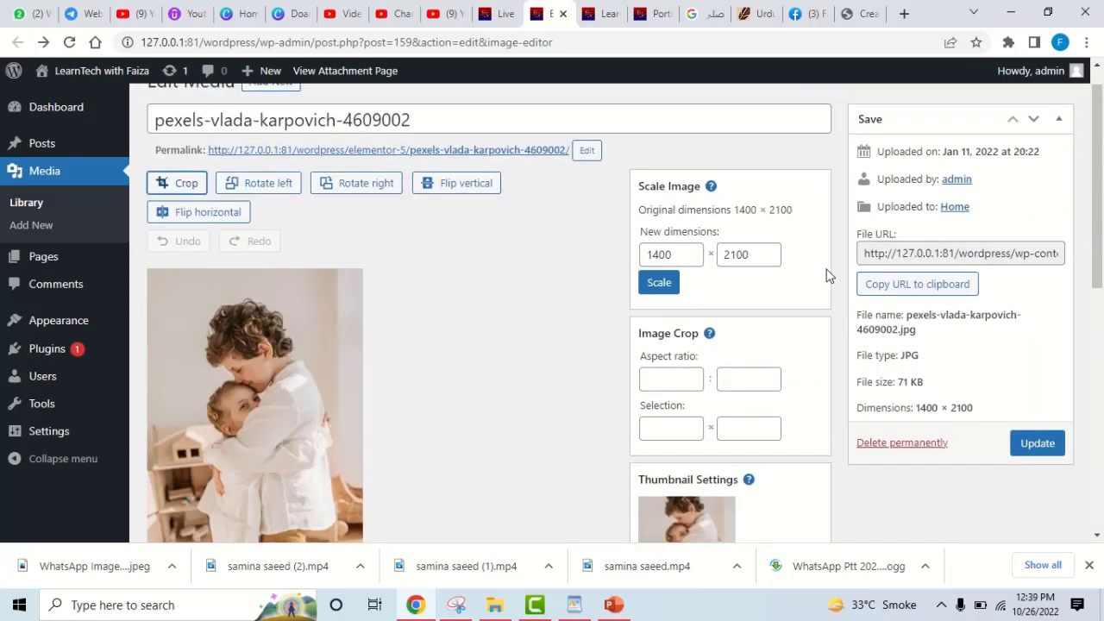
{"action": "scroll", "coordinate": [825, 276], "scroll_direction": "up", "scroll_amount": 1}
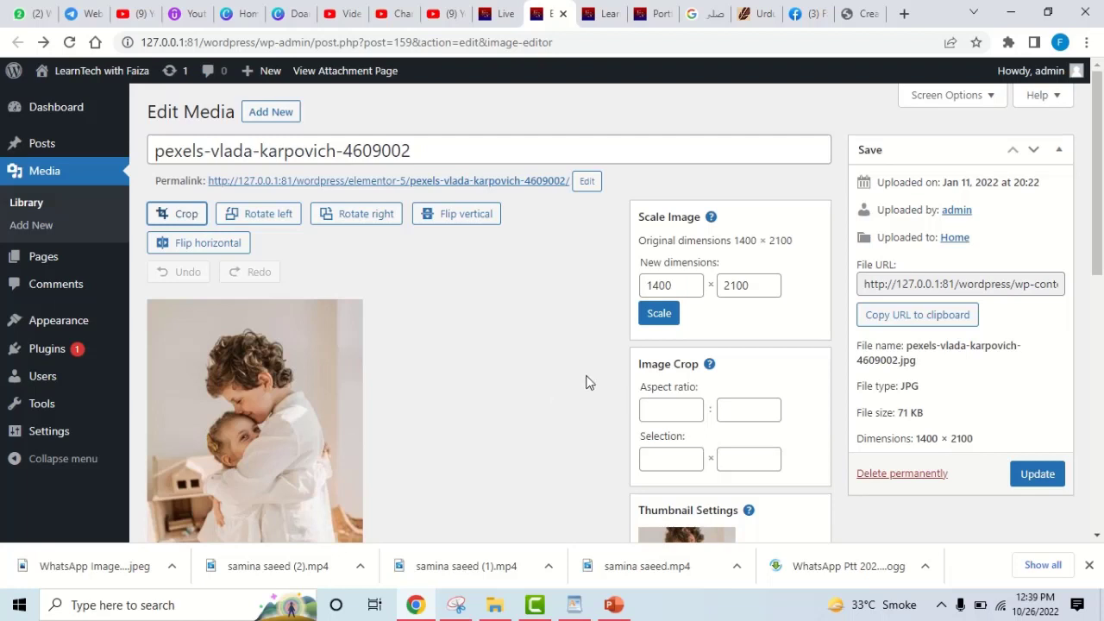
{"action": "left_click", "coordinate": [665, 324]}
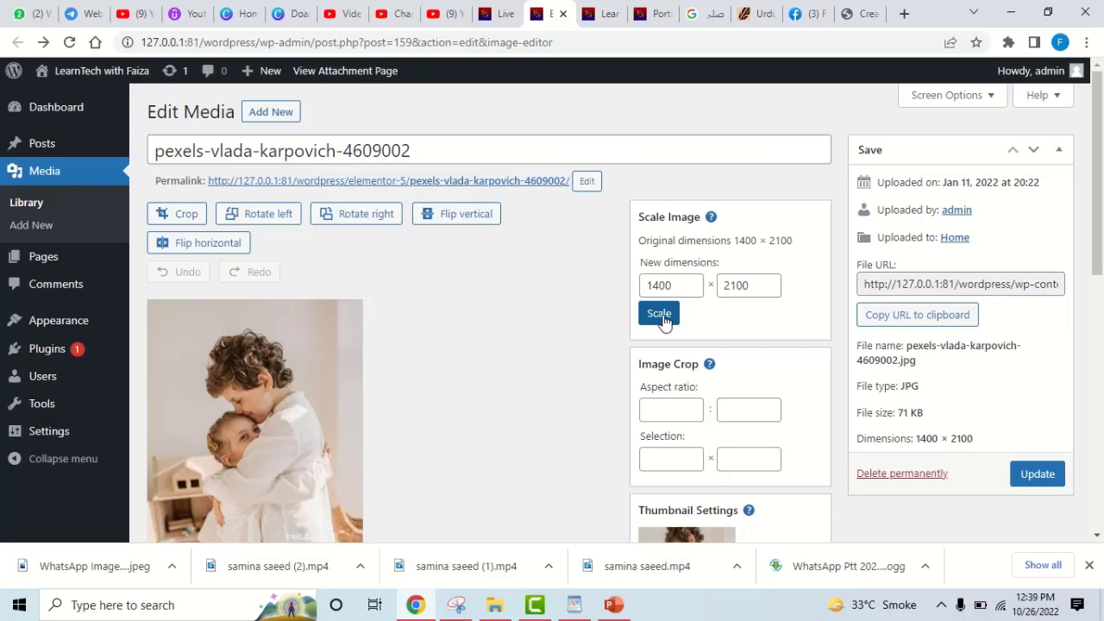
{"action": "left_click", "coordinate": [665, 322]}
{"action": "left_click", "coordinate": [658, 316]}
{"action": "scroll", "coordinate": [724, 366], "scroll_direction": "down", "scroll_amount": 2}
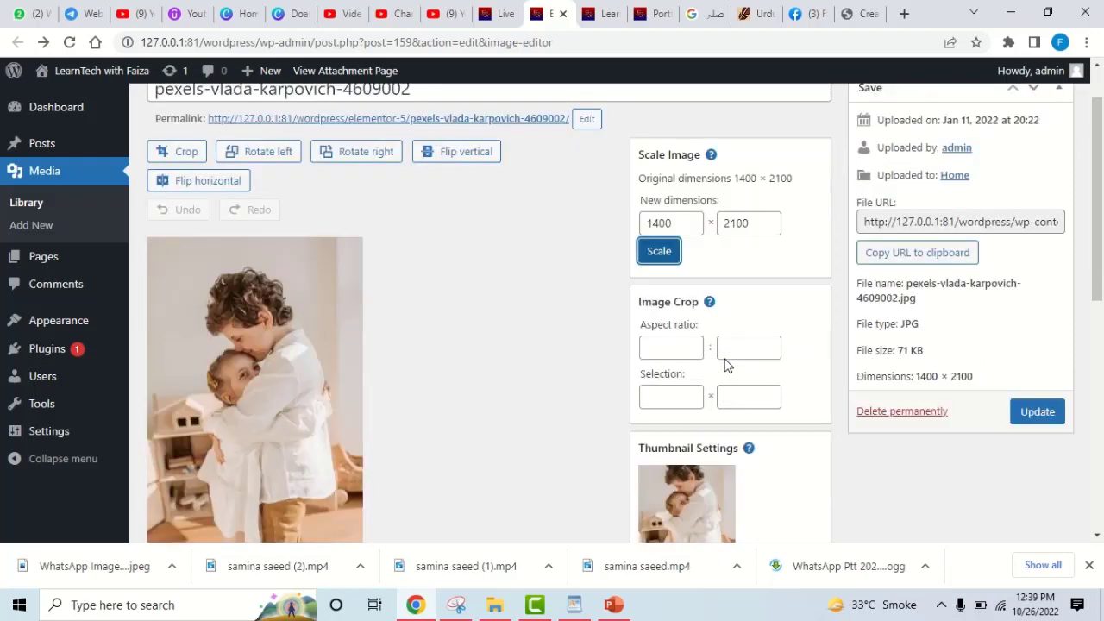
{"action": "scroll", "coordinate": [724, 366], "scroll_direction": "down", "scroll_amount": 1}
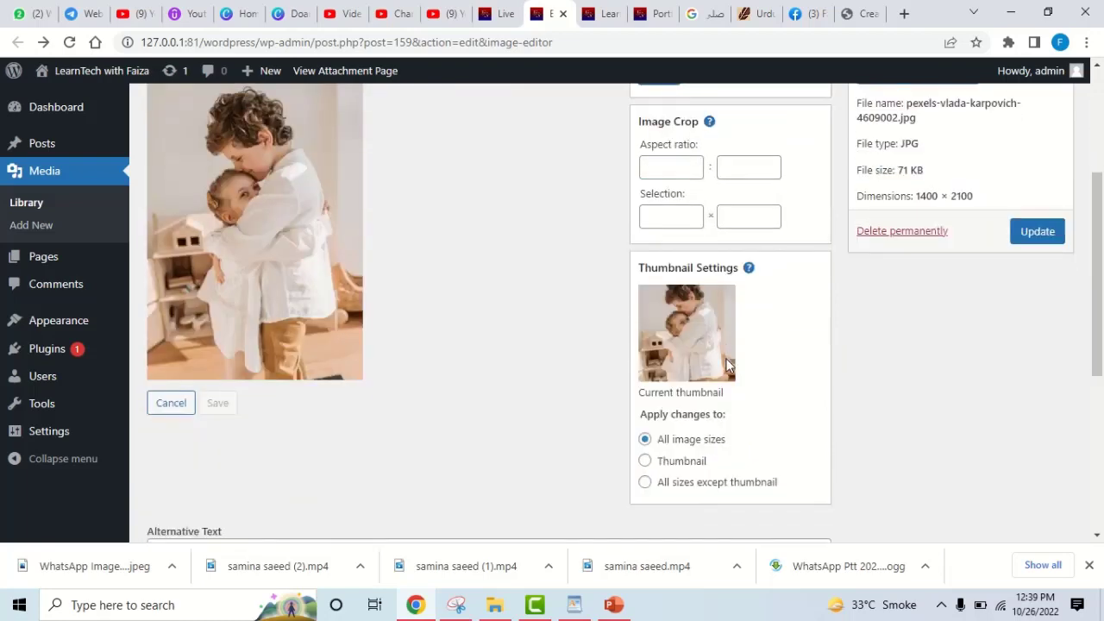
{"action": "scroll", "coordinate": [727, 366], "scroll_direction": "down", "scroll_amount": 2}
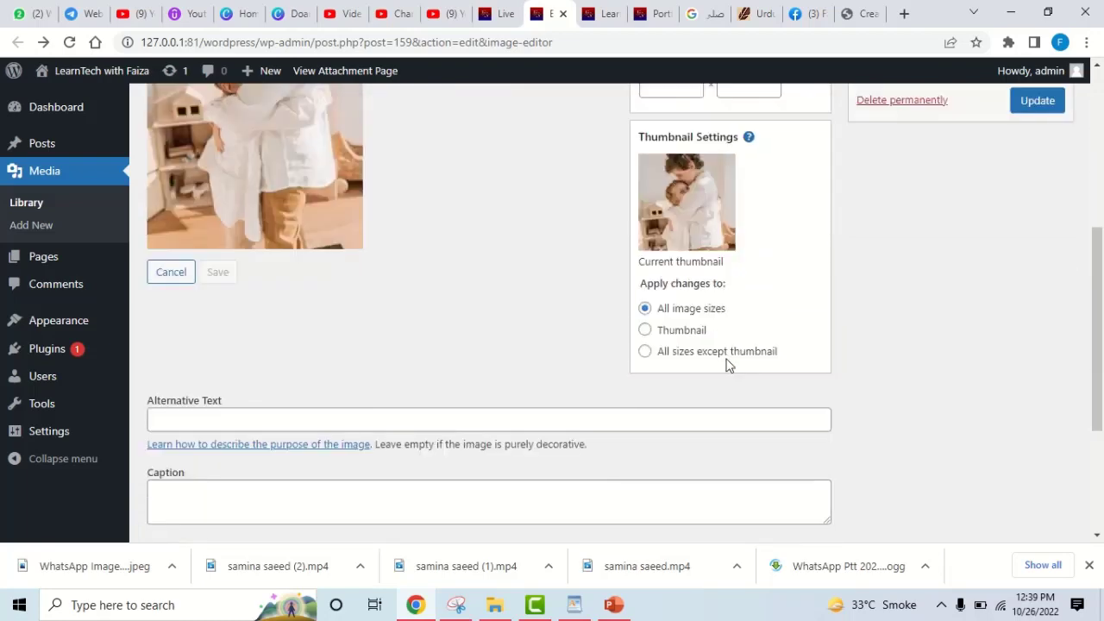
{"action": "scroll", "coordinate": [727, 366], "scroll_direction": "down", "scroll_amount": 1}
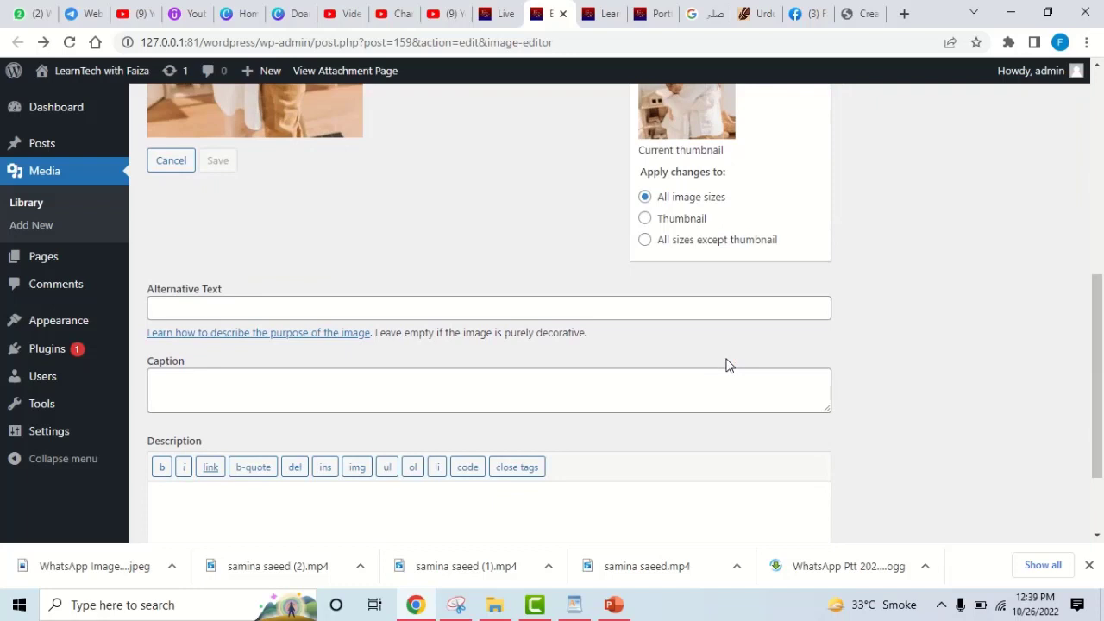
{"action": "scroll", "coordinate": [728, 365], "scroll_direction": "down", "scroll_amount": 1}
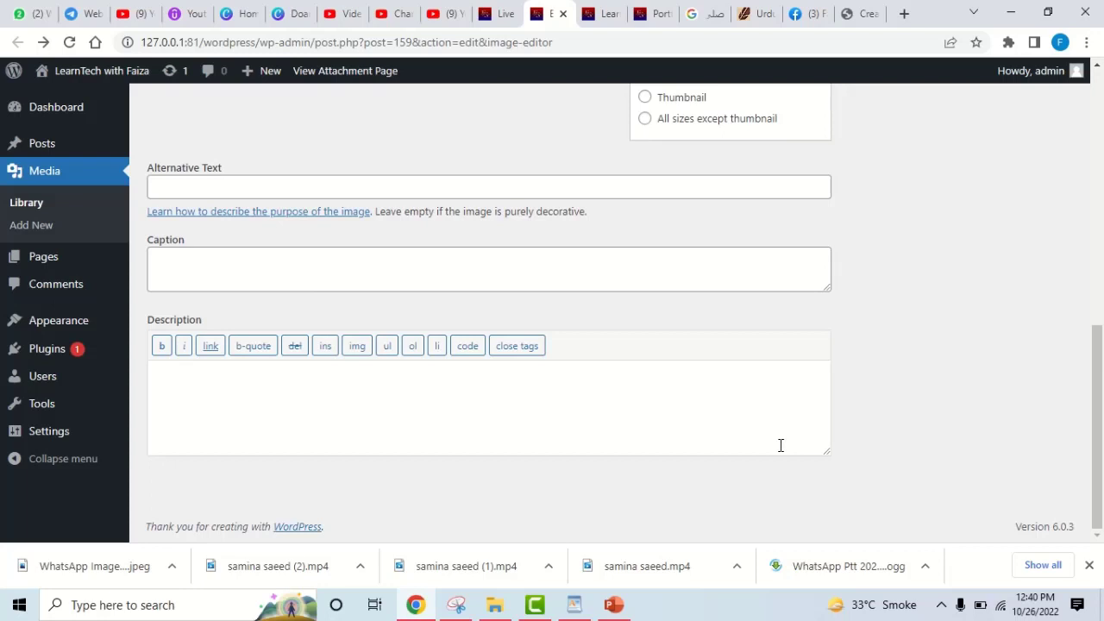
{"action": "scroll", "coordinate": [779, 438], "scroll_direction": "up", "scroll_amount": 3}
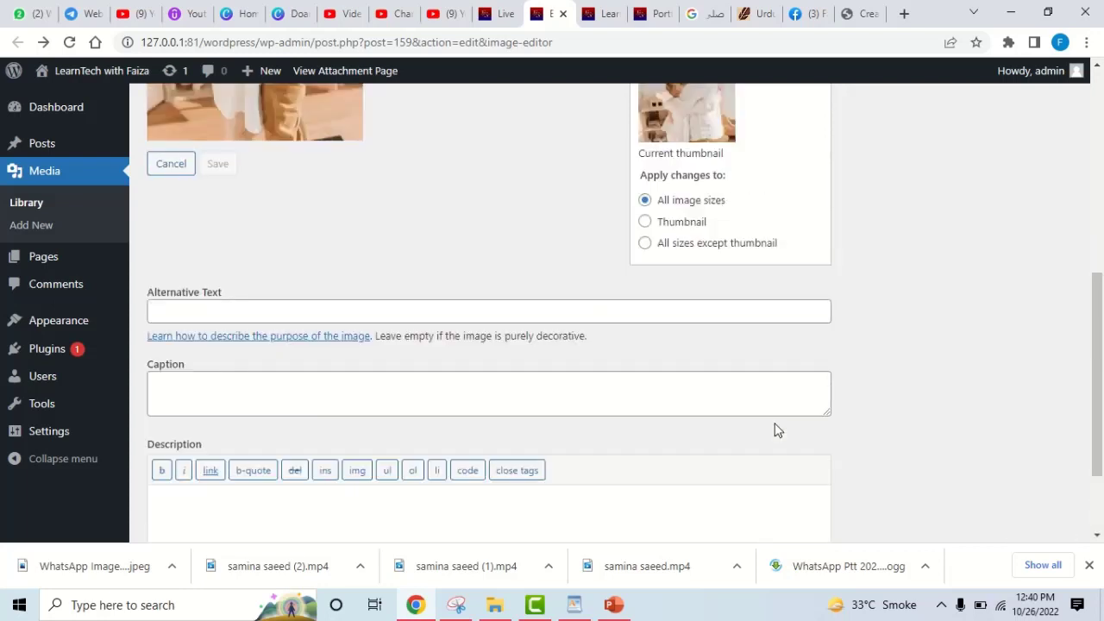
{"action": "scroll", "coordinate": [779, 432], "scroll_direction": "up", "scroll_amount": 1}
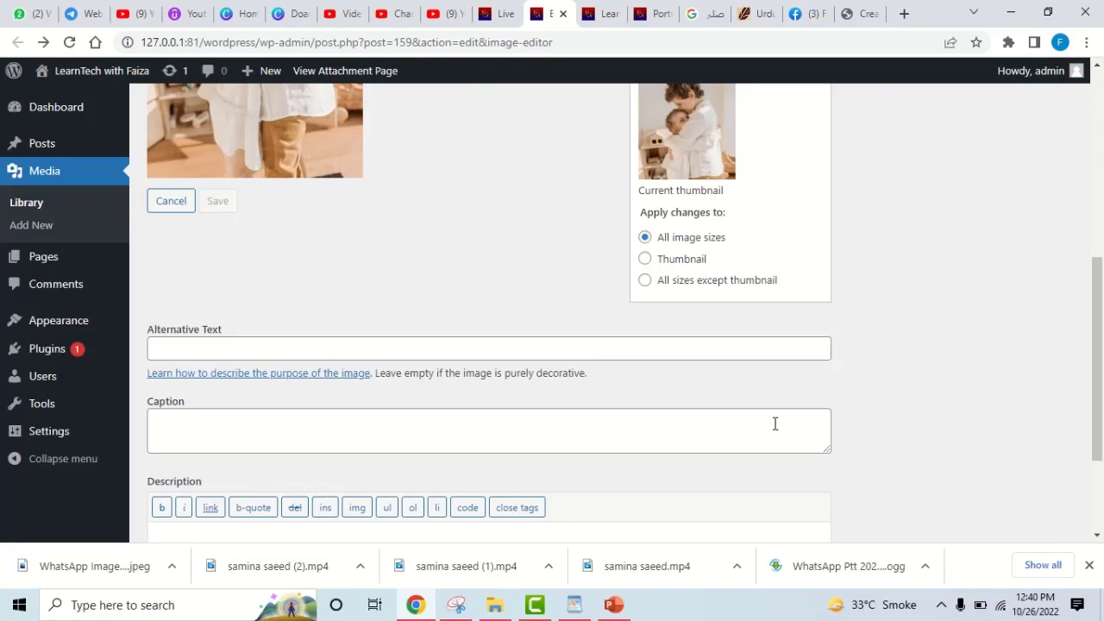
{"action": "scroll", "coordinate": [775, 424], "scroll_direction": "up", "scroll_amount": 3}
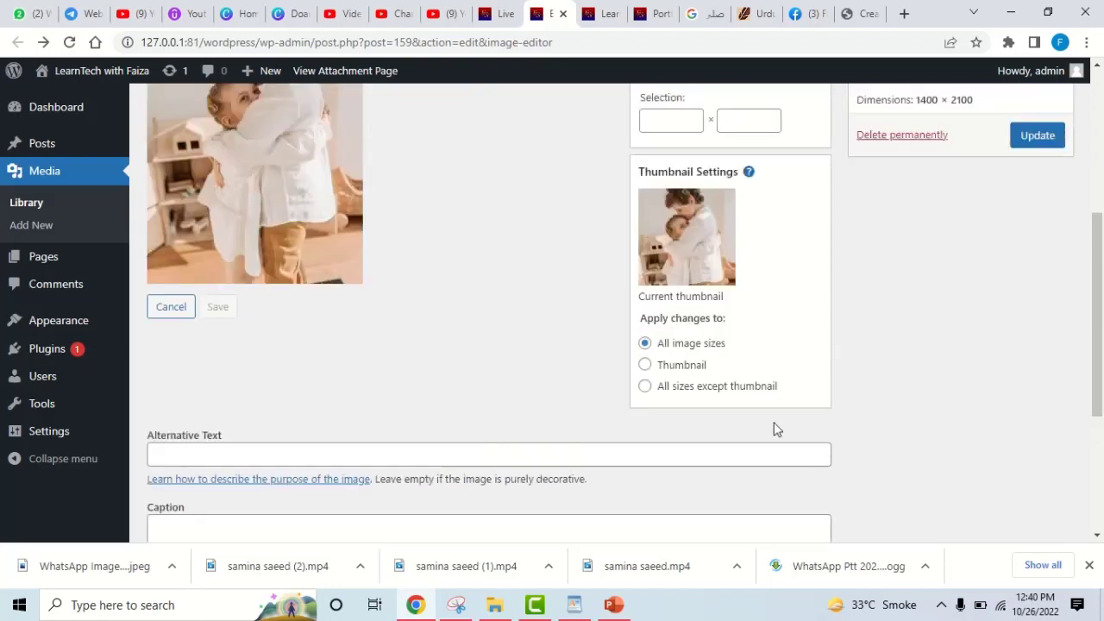
{"action": "scroll", "coordinate": [774, 423], "scroll_direction": "up", "scroll_amount": 1}
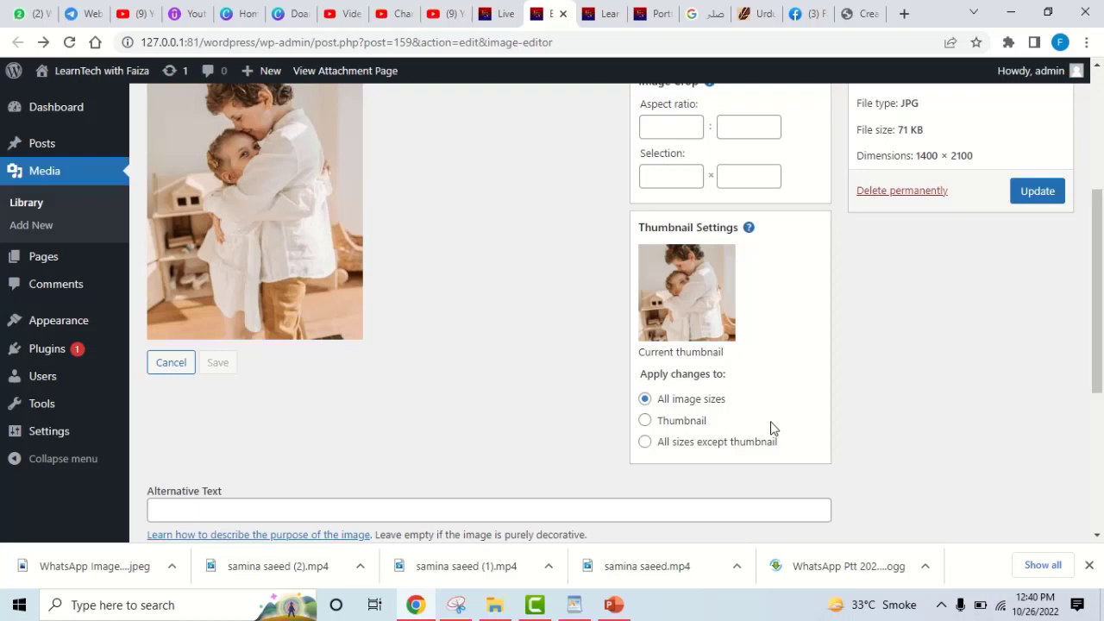
{"action": "scroll", "coordinate": [774, 429], "scroll_direction": "up", "scroll_amount": 1}
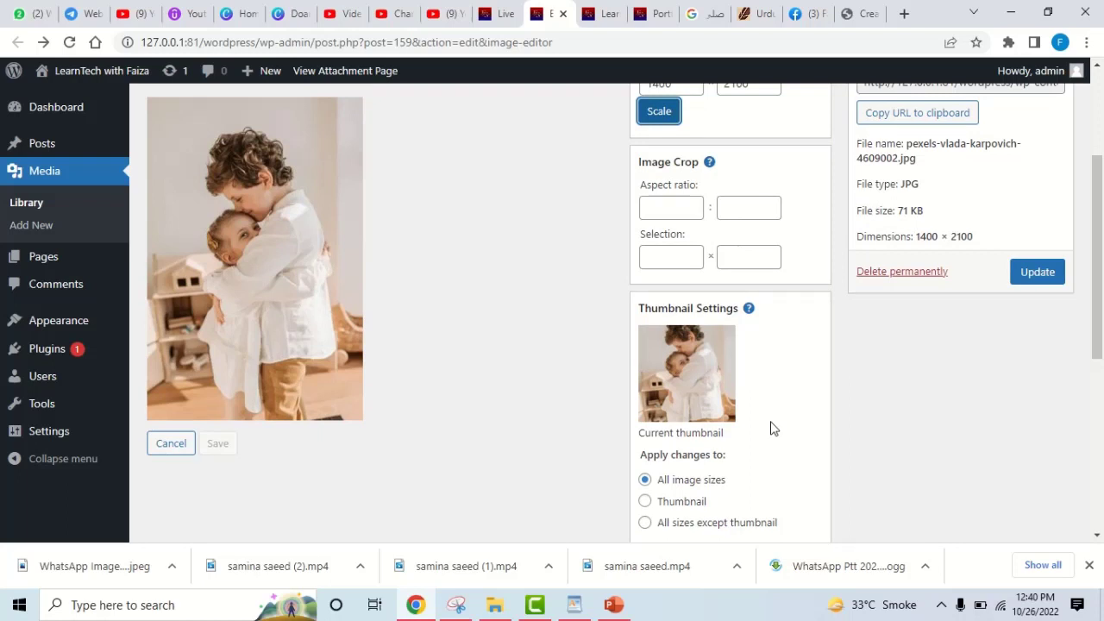
{"action": "scroll", "coordinate": [773, 428], "scroll_direction": "up", "scroll_amount": 1}
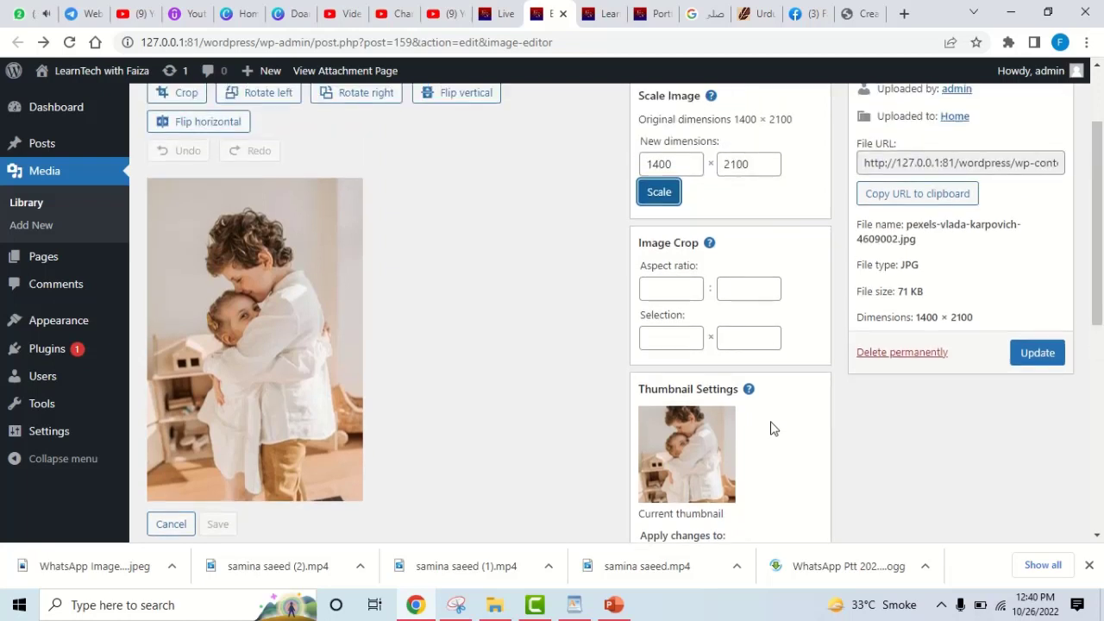
{"action": "scroll", "coordinate": [774, 429], "scroll_direction": "up", "scroll_amount": 1}
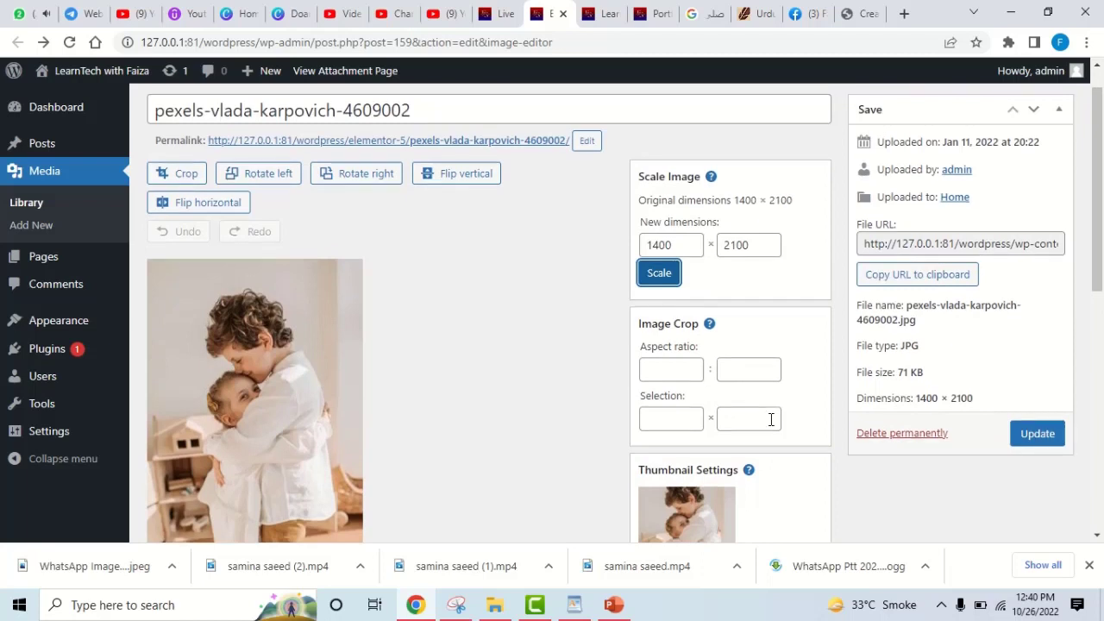
{"action": "scroll", "coordinate": [772, 420], "scroll_direction": "up", "scroll_amount": 1}
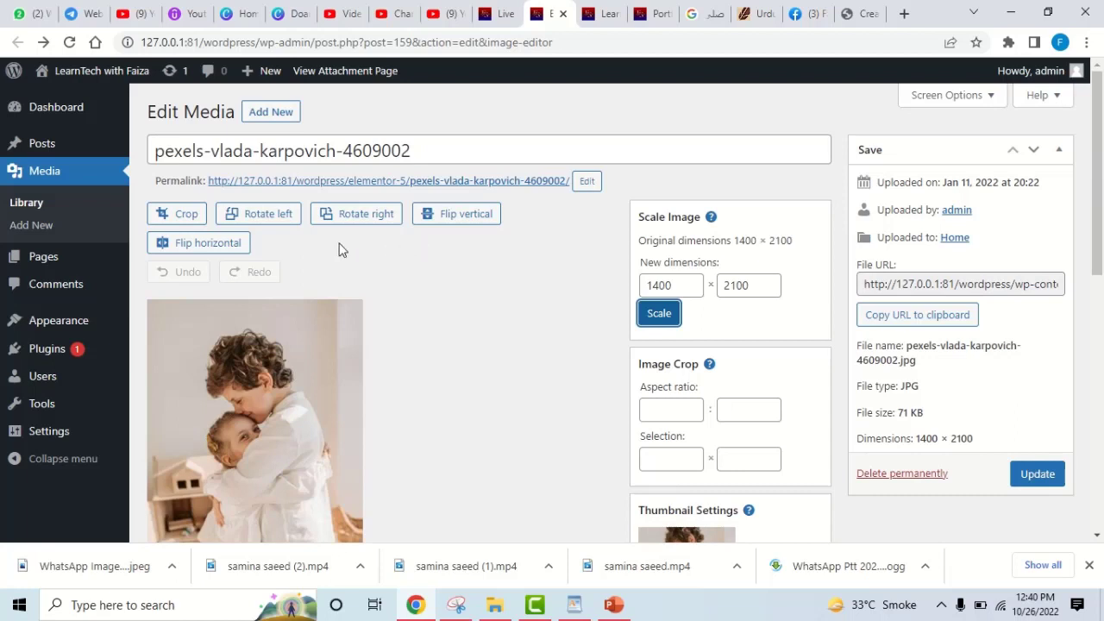
Step: Start a crop and pull the top edge down to a 1402 × 1932 selection
{"action": "left_click", "coordinate": [177, 223]}
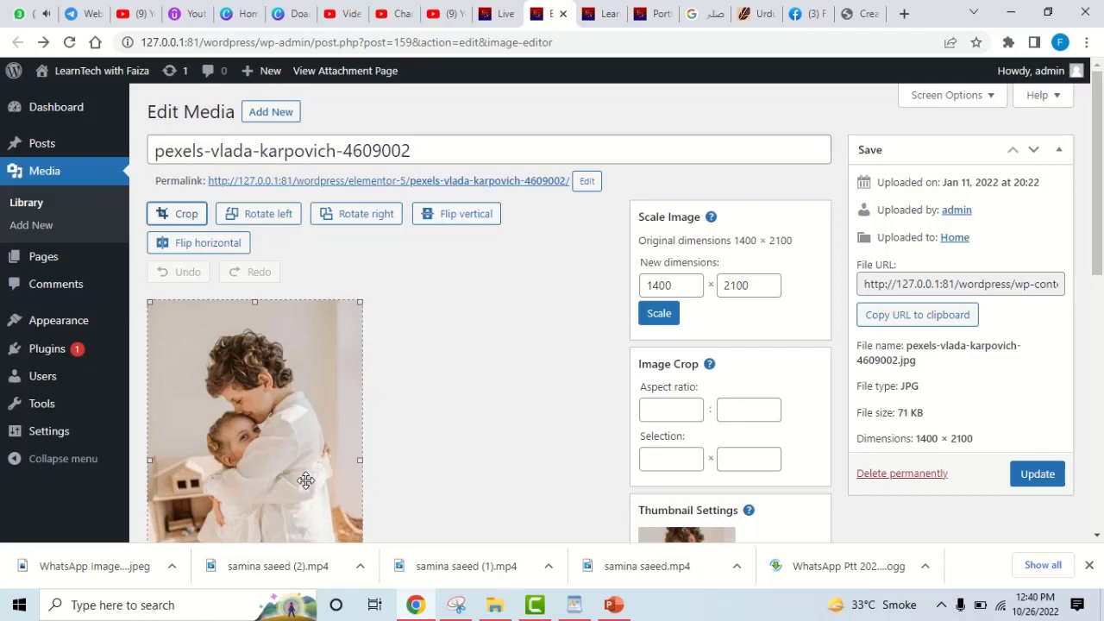
{"action": "scroll", "coordinate": [307, 480], "scroll_direction": "down", "scroll_amount": 3}
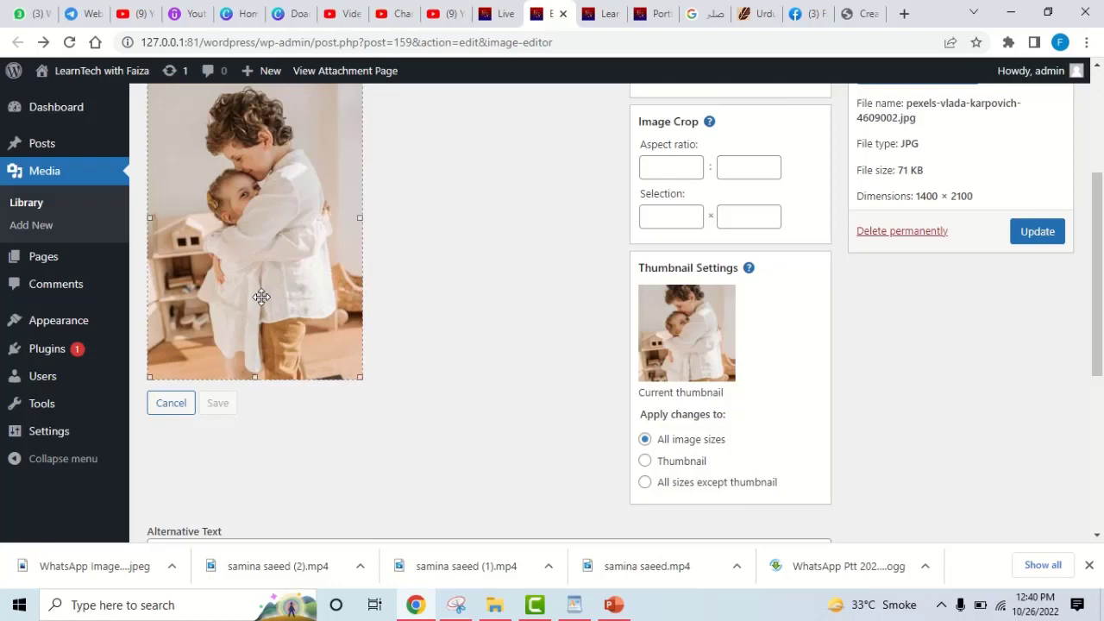
{"action": "scroll", "coordinate": [261, 296], "scroll_direction": "up", "scroll_amount": 2}
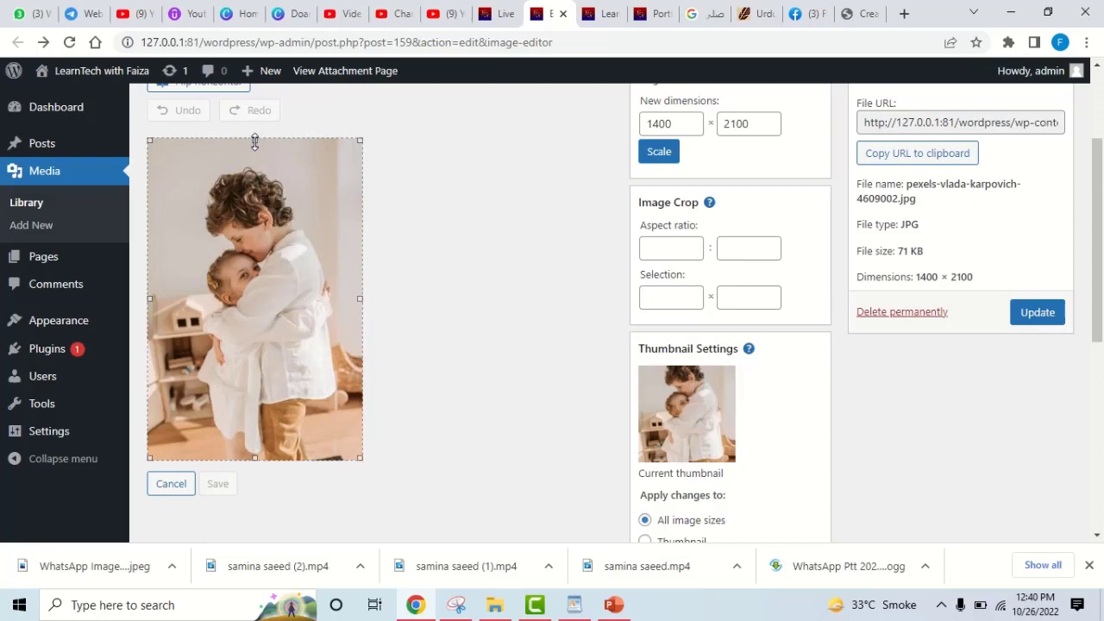
{"action": "left_click_drag", "start_coordinate": [255, 140], "coordinate": [255, 164]}
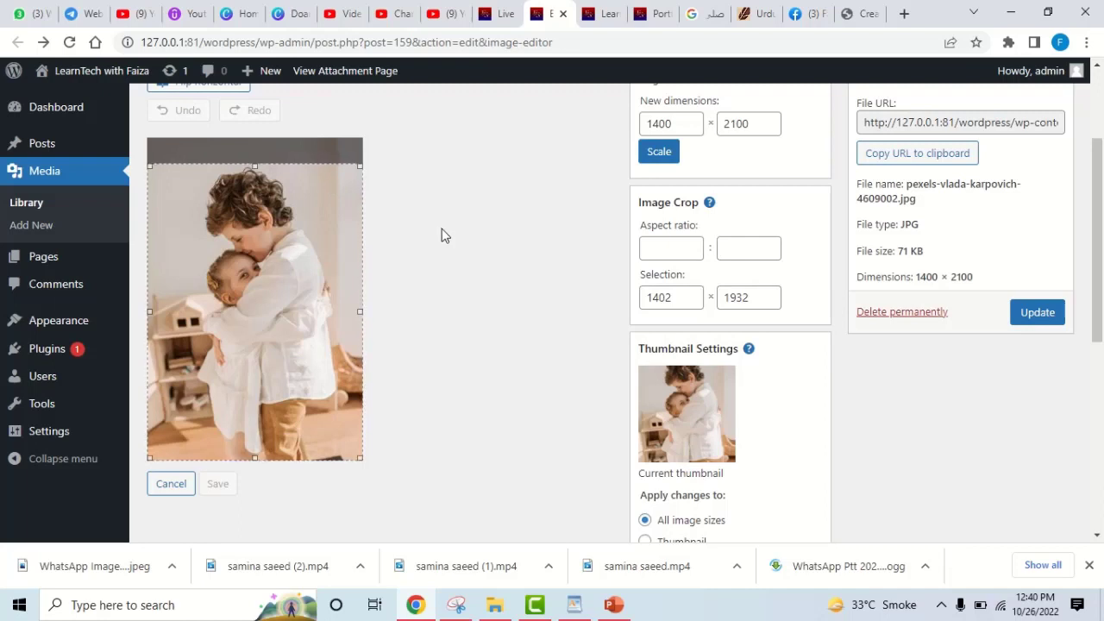
{"action": "left_click", "coordinate": [659, 152]}
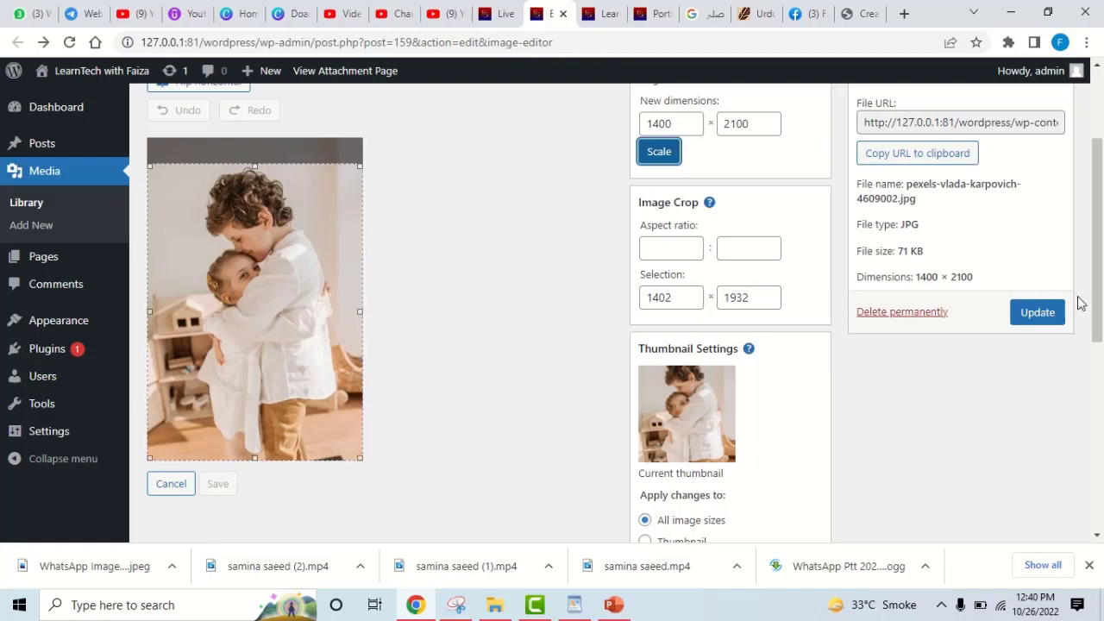
Step: Update the edited pexels-vlada-karpovich-4609002 photo and check the reloaded Edit Media page, still 1400 × 2100
{"action": "left_click", "coordinate": [1039, 326]}
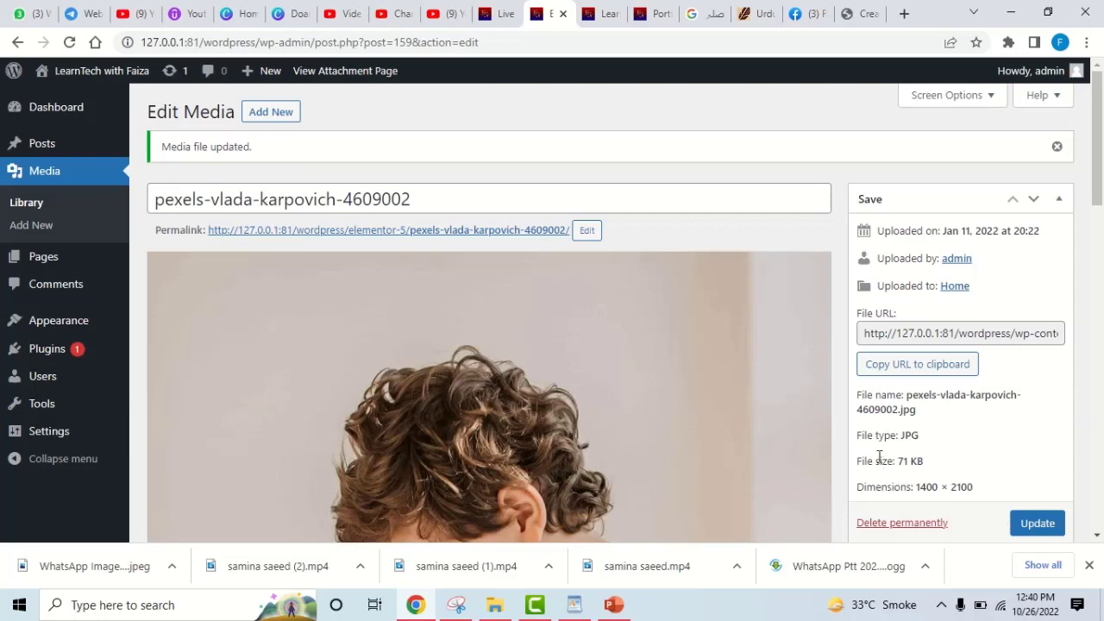
{"action": "scroll", "coordinate": [879, 457], "scroll_direction": "down", "scroll_amount": 3}
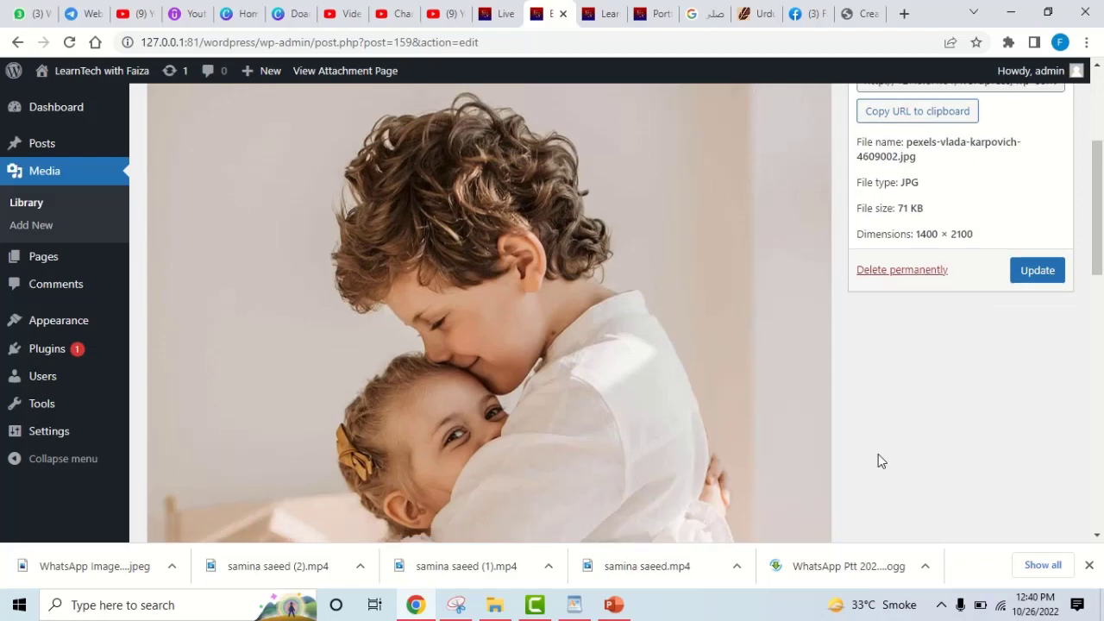
{"action": "scroll", "coordinate": [878, 454], "scroll_direction": "down", "scroll_amount": 3}
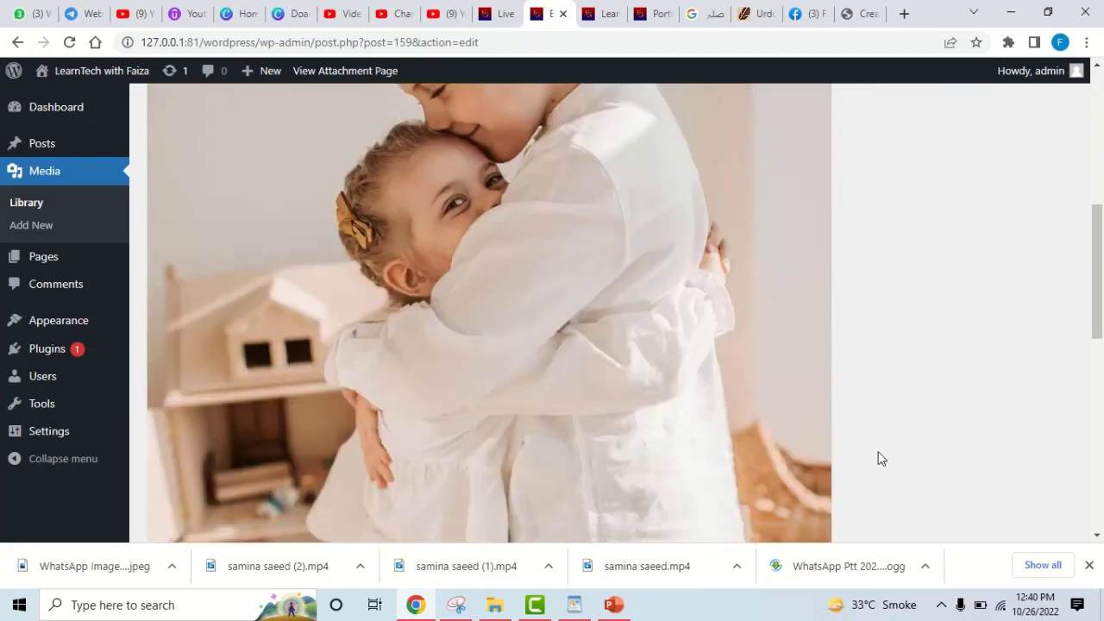
{"action": "scroll", "coordinate": [879, 459], "scroll_direction": "down", "scroll_amount": 3}
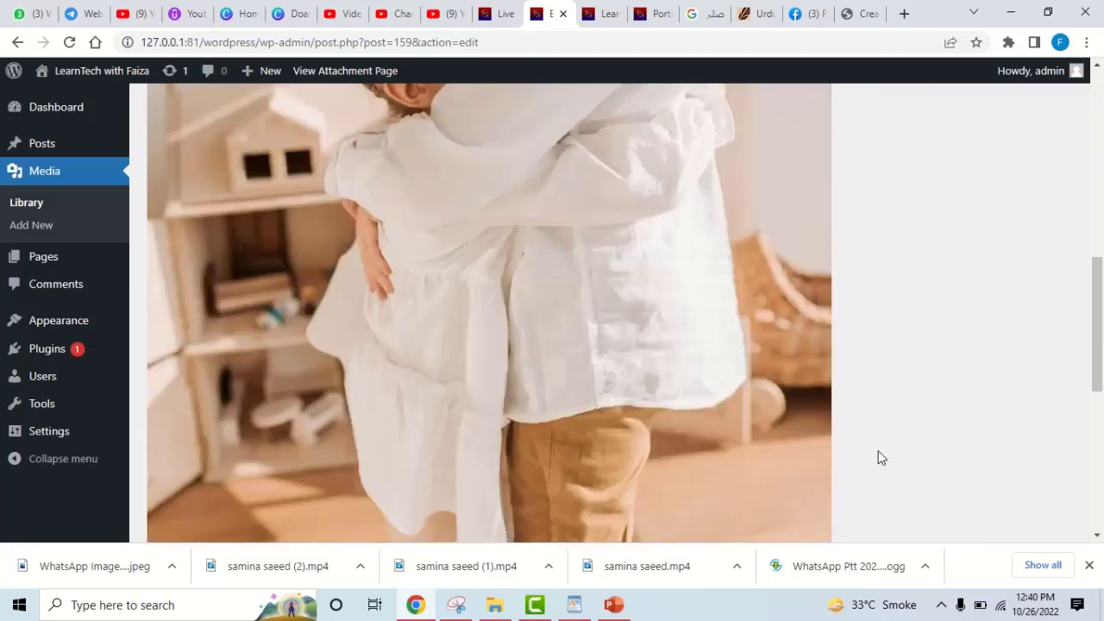
{"action": "scroll", "coordinate": [879, 457], "scroll_direction": "down", "scroll_amount": 3}
{"action": "scroll", "coordinate": [879, 458], "scroll_direction": "down", "scroll_amount": 3}
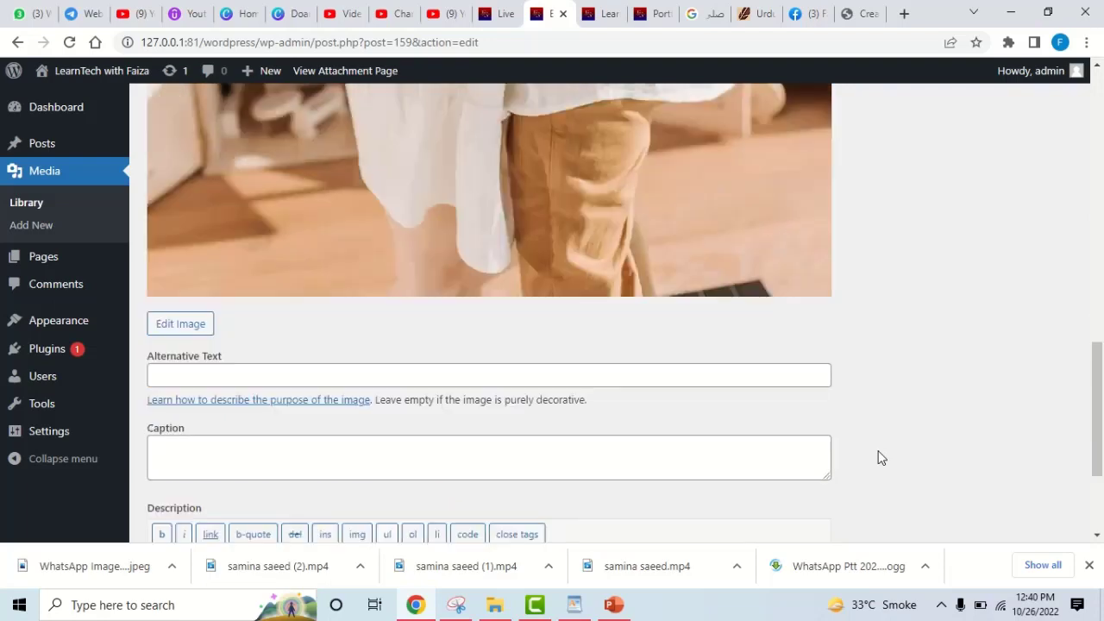
{"action": "scroll", "coordinate": [878, 457], "scroll_direction": "down", "scroll_amount": 1}
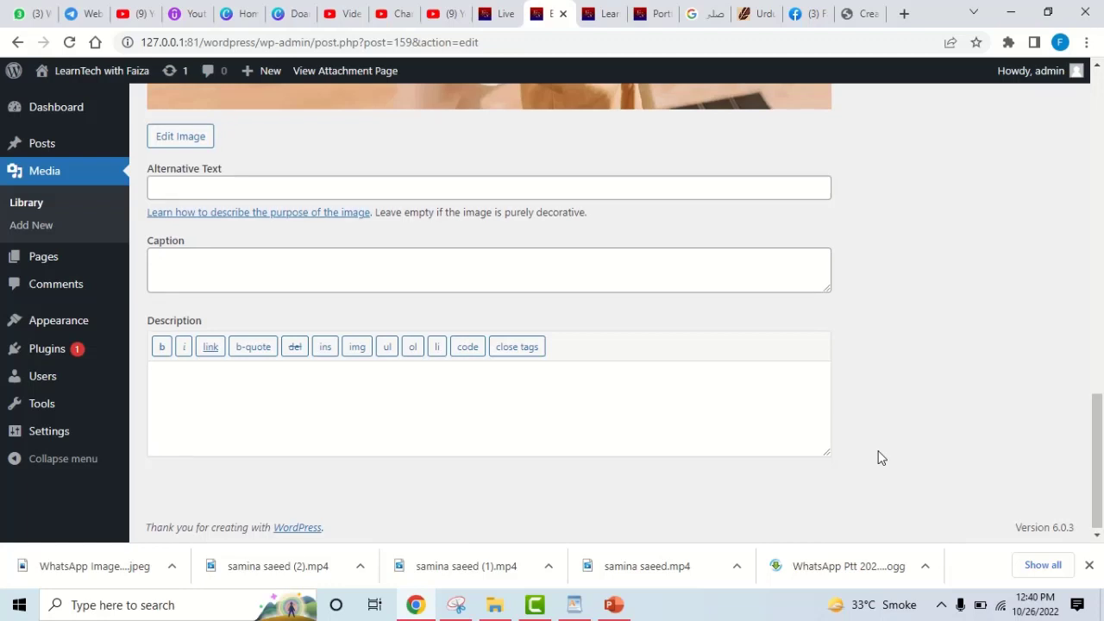
{"action": "scroll", "coordinate": [878, 457], "scroll_direction": "up", "scroll_amount": 1}
{"action": "scroll", "coordinate": [878, 457], "scroll_direction": "up", "scroll_amount": 5}
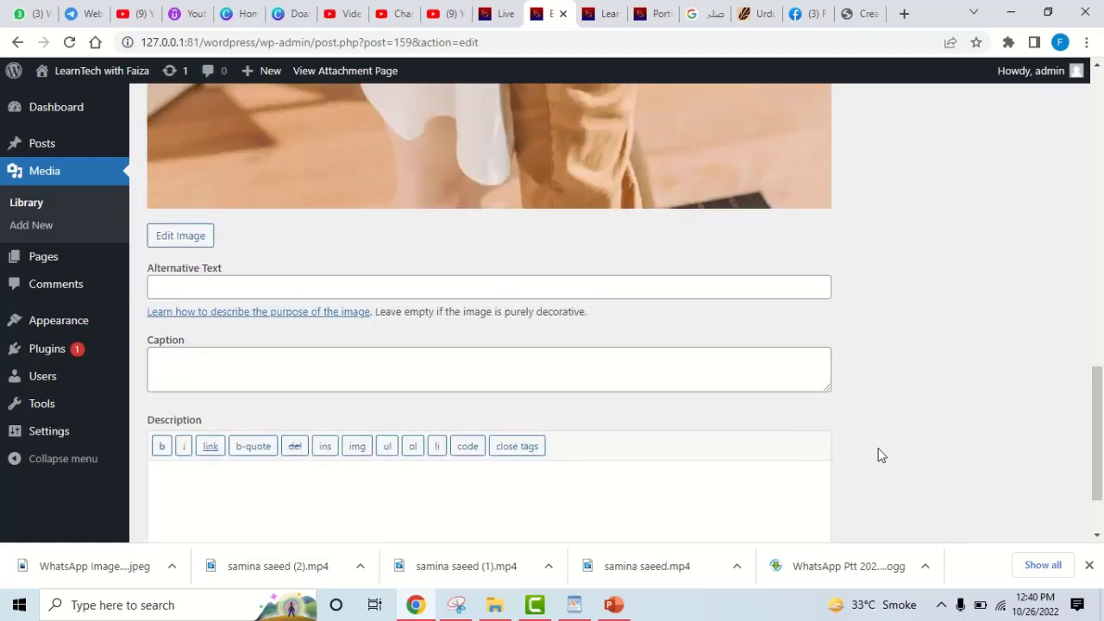
{"action": "scroll", "coordinate": [880, 451], "scroll_direction": "down", "scroll_amount": 1}
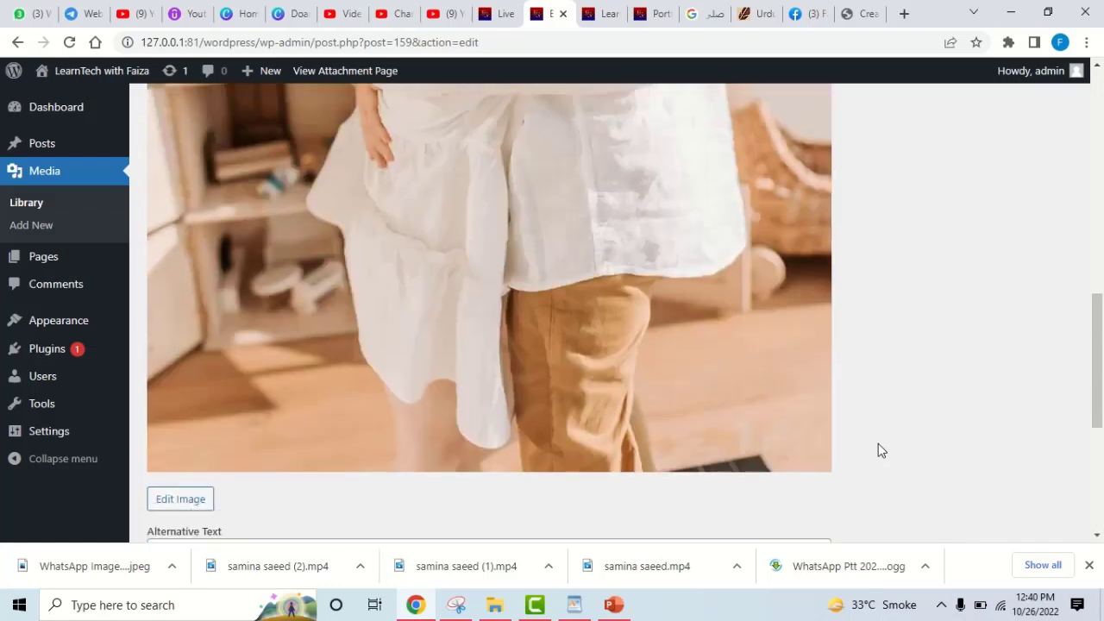
{"action": "scroll", "coordinate": [878, 451], "scroll_direction": "up", "scroll_amount": 5}
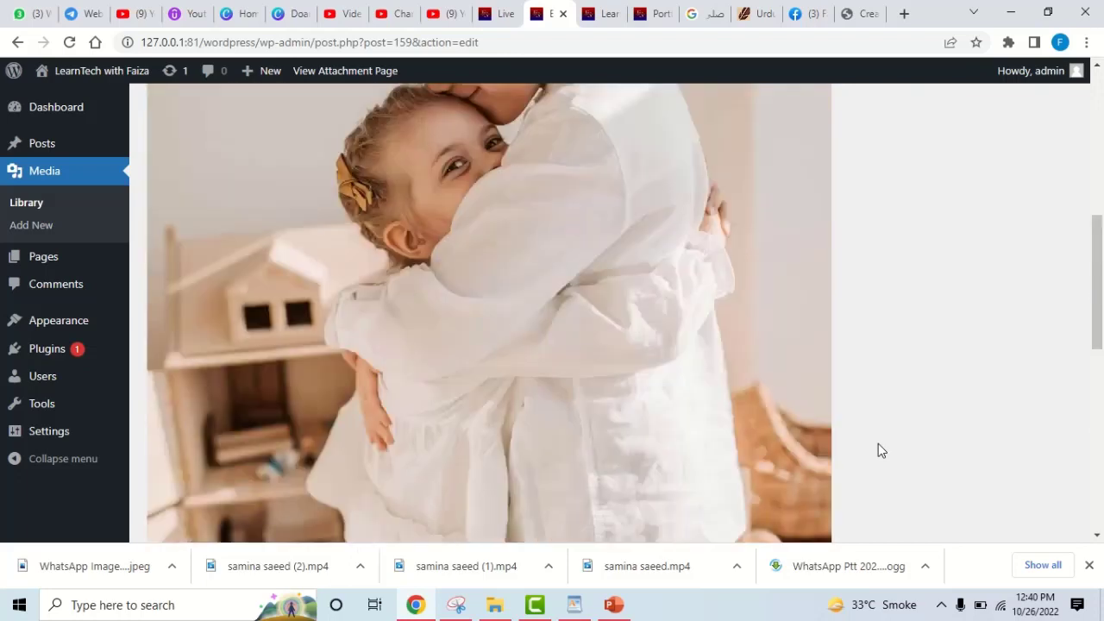
{"action": "scroll", "coordinate": [880, 451], "scroll_direction": "up", "scroll_amount": 4}
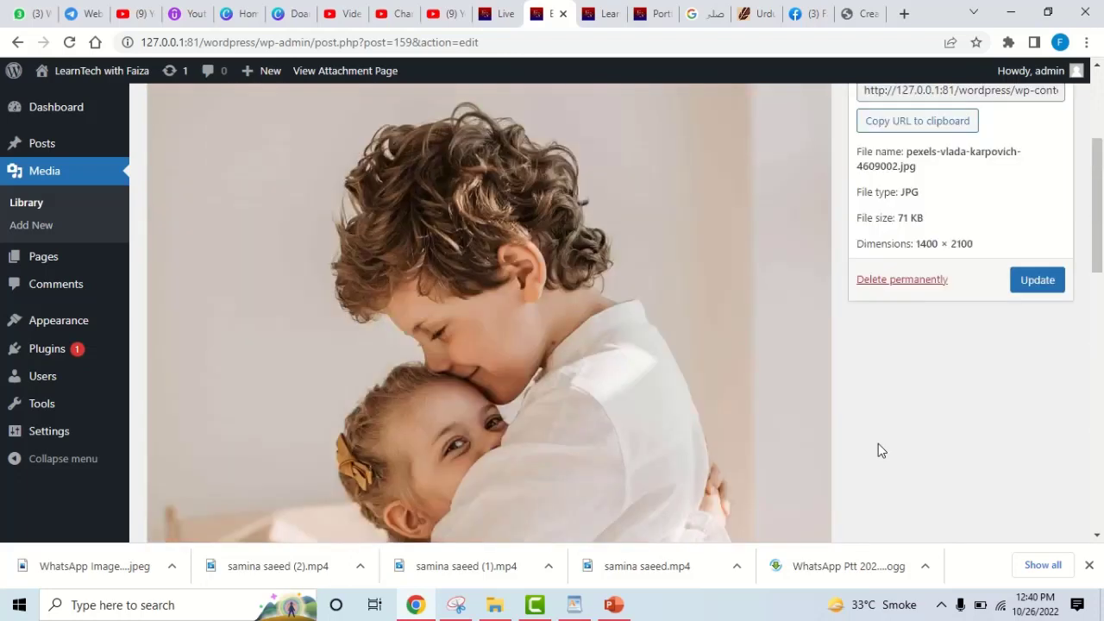
{"action": "scroll", "coordinate": [878, 442], "scroll_direction": "up", "scroll_amount": 2}
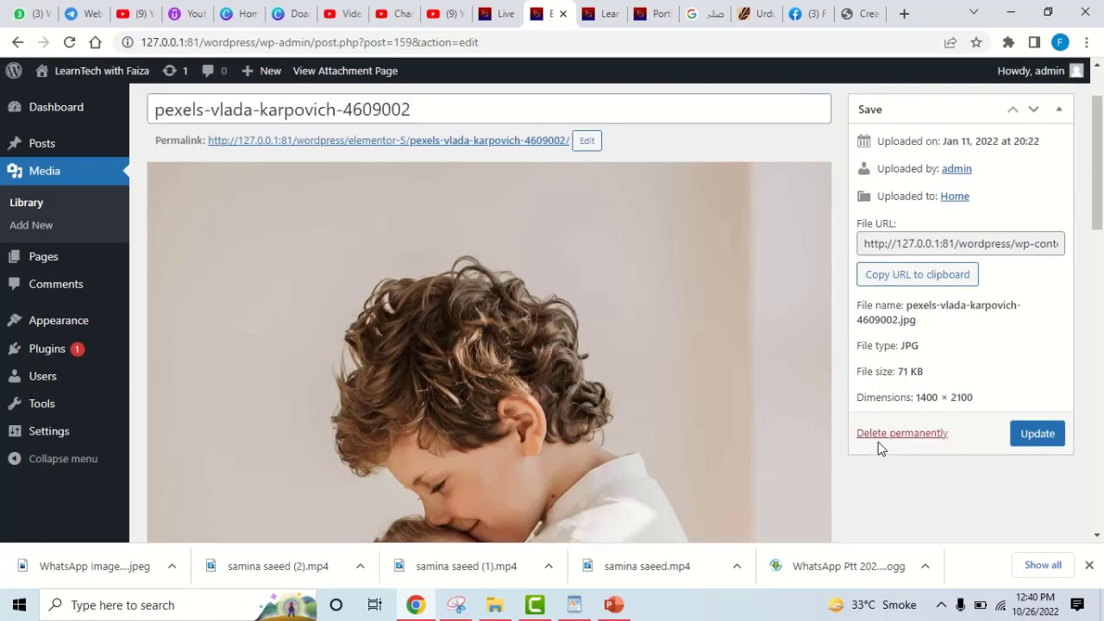
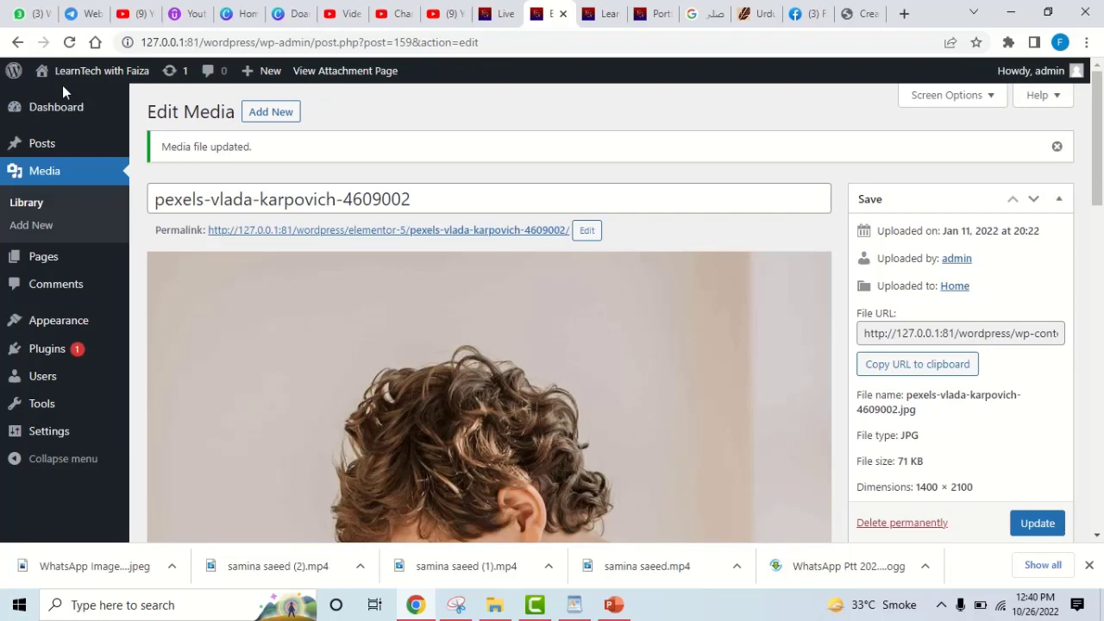
Step: Go back to the Customizer's Choose image dialog with the hugging-children photo selected
{"action": "mouse_move", "coordinate": [84, 107]}
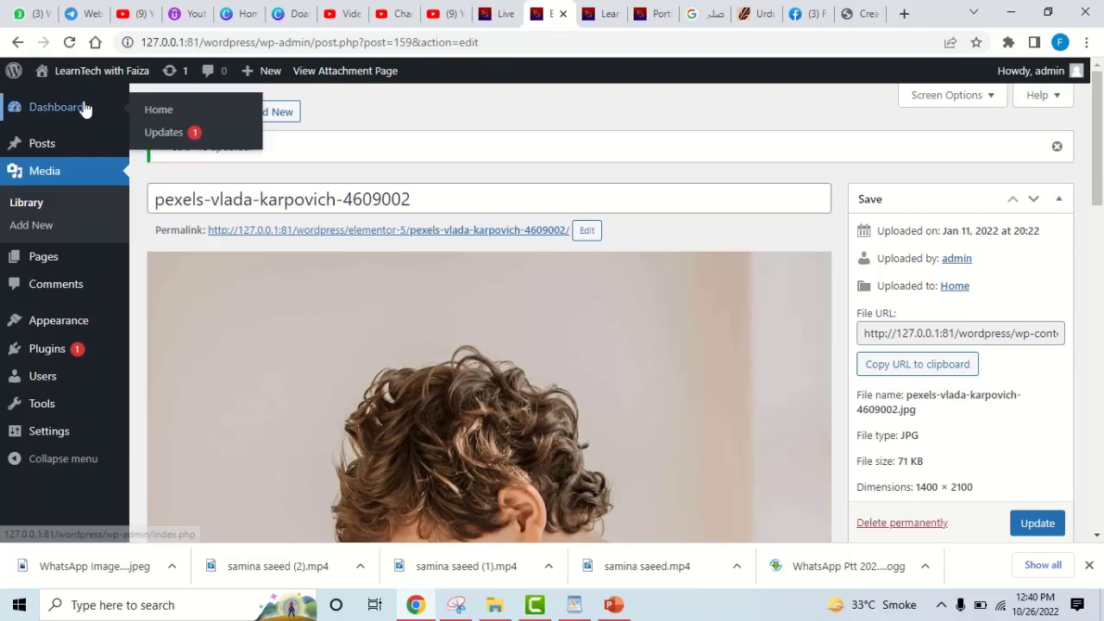
{"action": "left_click", "coordinate": [17, 42]}
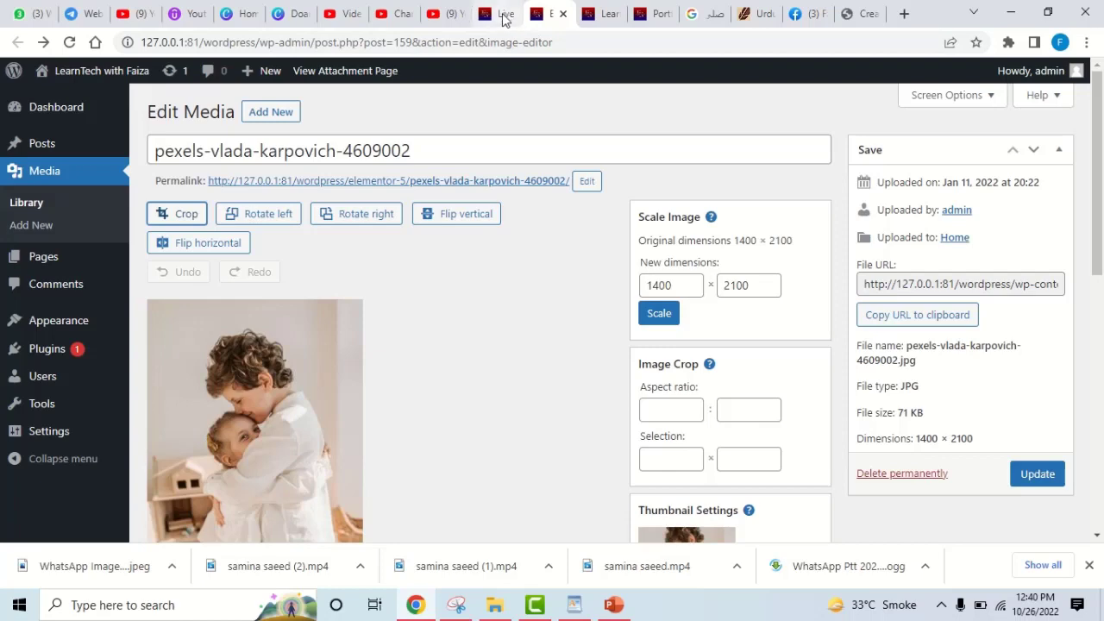
{"action": "left_click", "coordinate": [504, 15]}
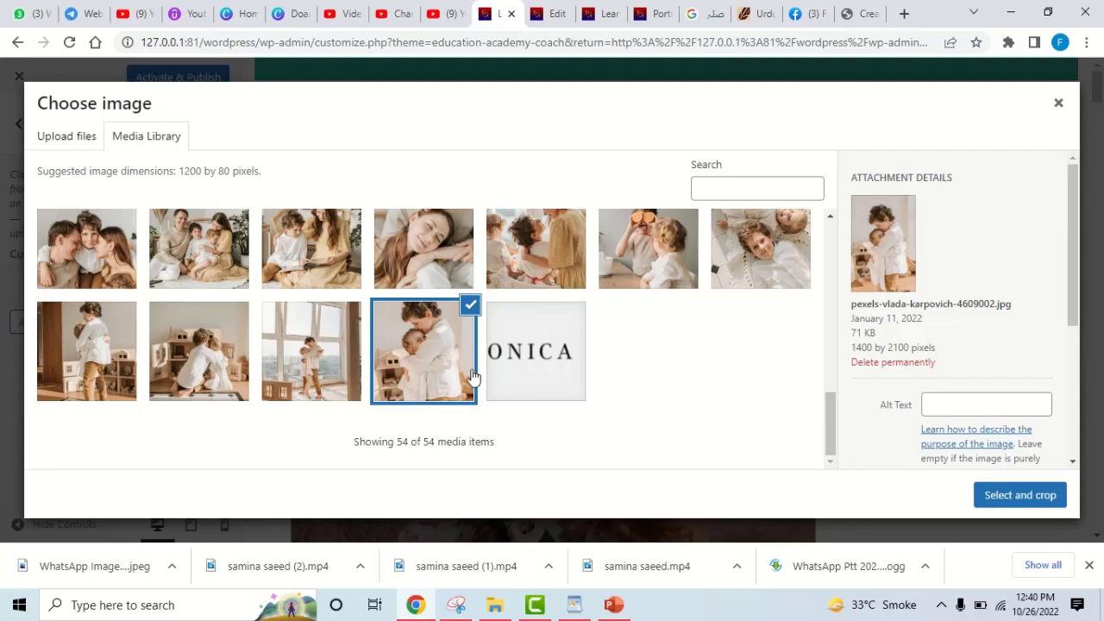
Step: Enlarge the crop box downward on the hugging-children photo and apply the crop
{"action": "left_click", "coordinate": [998, 501]}
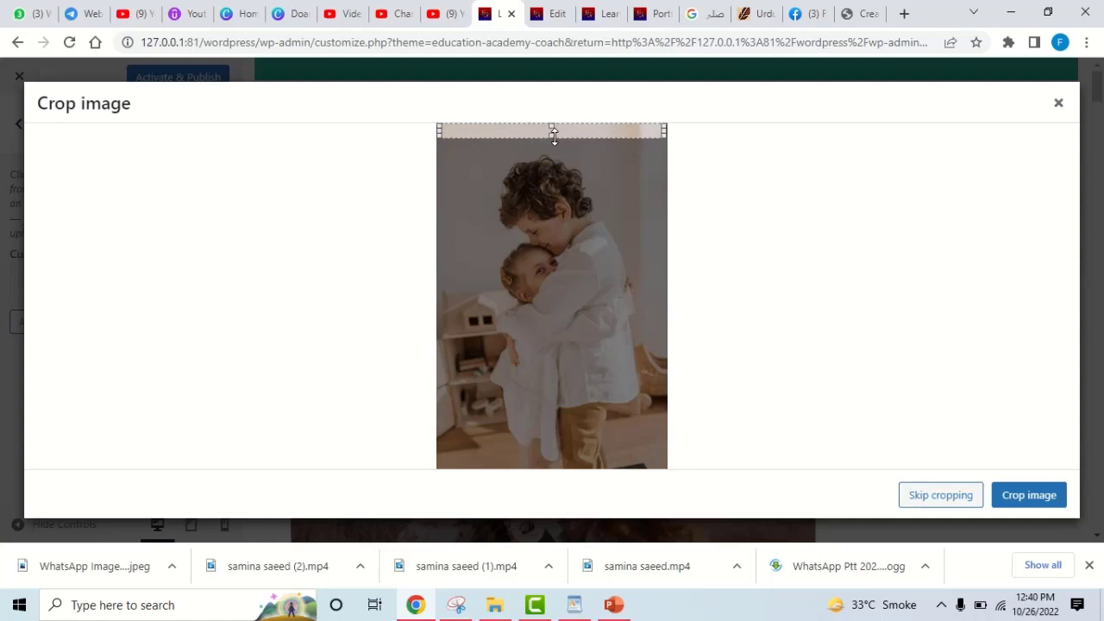
{"action": "left_click_drag", "start_coordinate": [554, 137], "coordinate": [556, 472]}
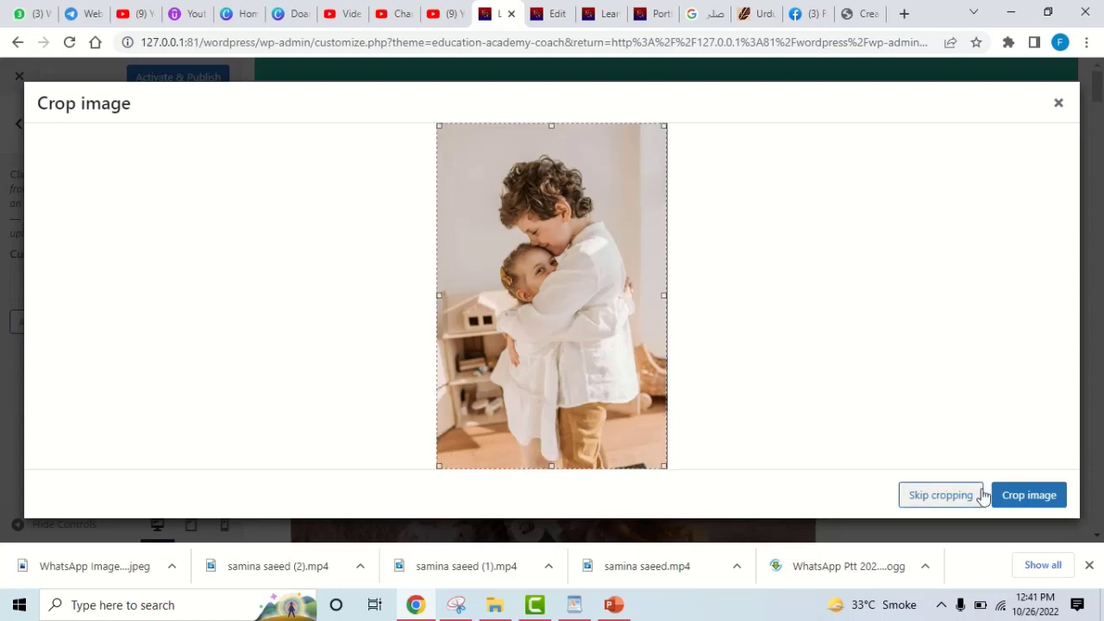
{"action": "left_click", "coordinate": [1029, 495]}
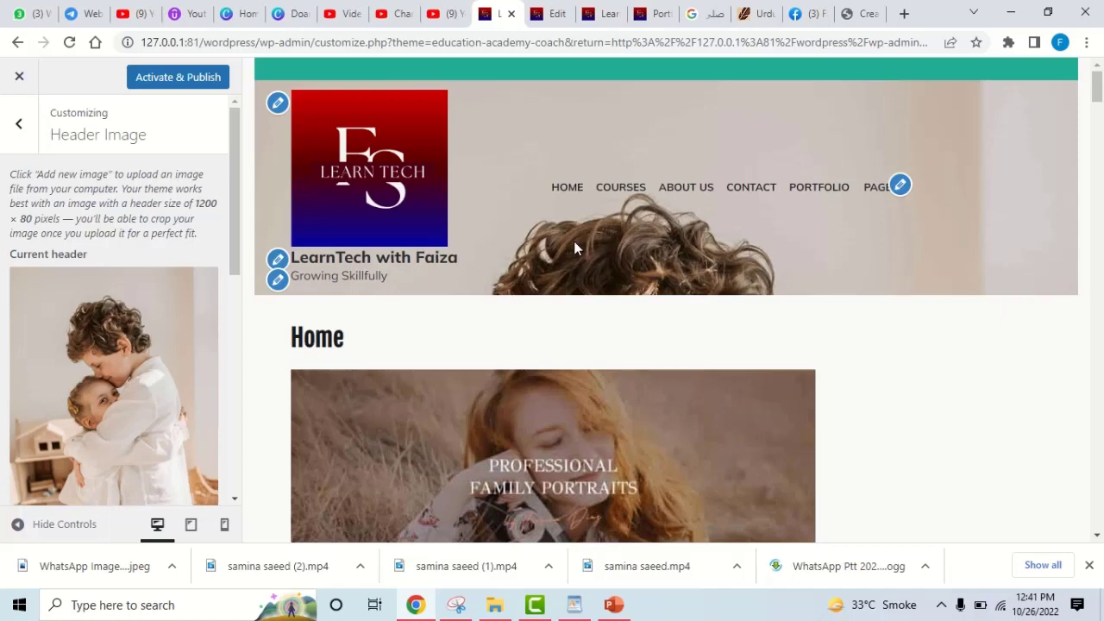
Step: Scroll the Customizer preview to view the new hugging-children header behind the LearnTech with Faiza title
{"action": "scroll", "coordinate": [575, 243], "scroll_direction": "down", "scroll_amount": 5}
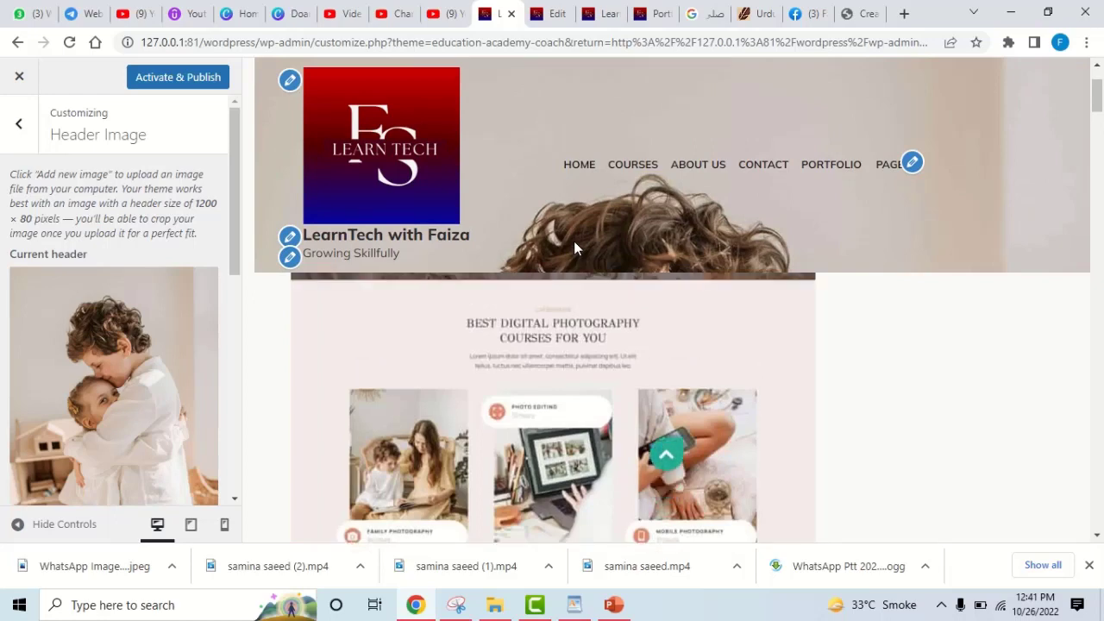
{"action": "scroll", "coordinate": [573, 248], "scroll_direction": "up", "scroll_amount": 5}
{"action": "scroll", "coordinate": [576, 248], "scroll_direction": "down", "scroll_amount": 5}
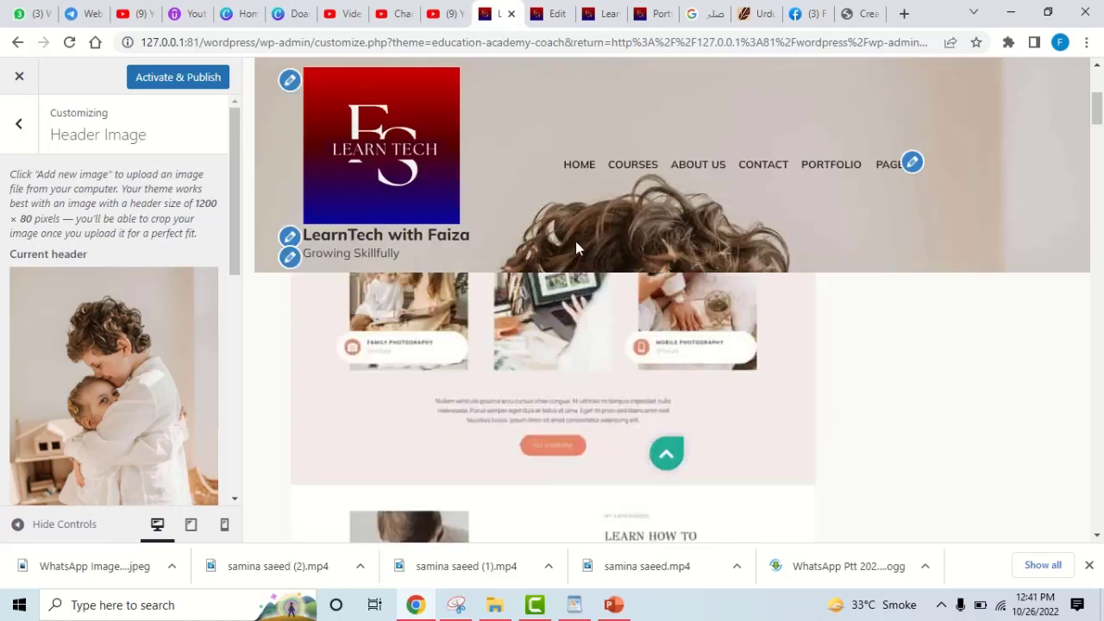
{"action": "scroll", "coordinate": [576, 246], "scroll_direction": "down", "scroll_amount": 5}
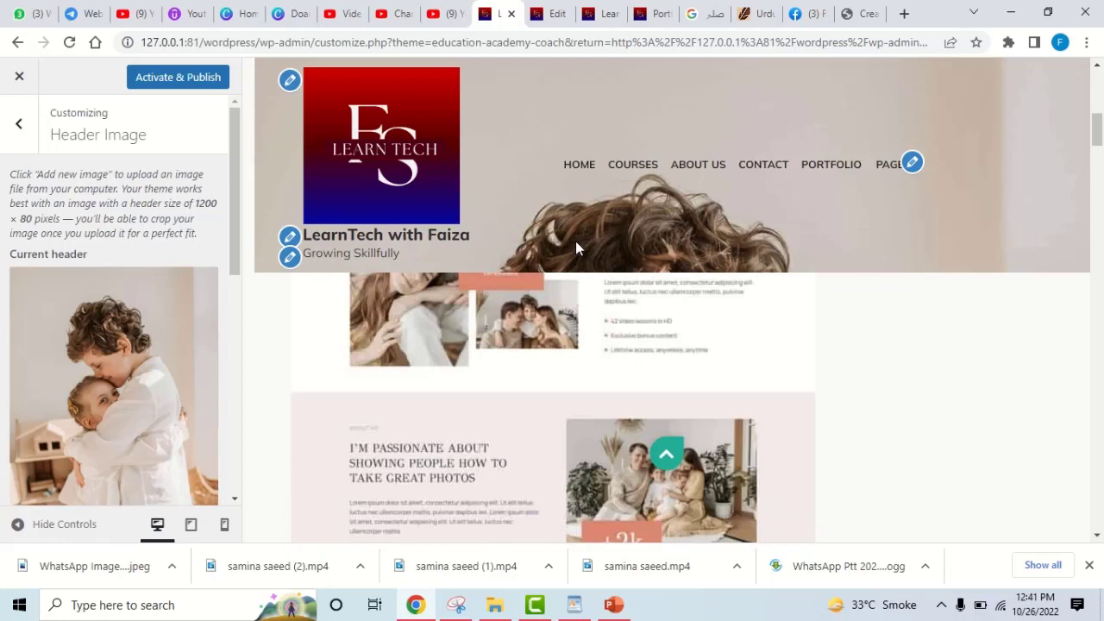
{"action": "scroll", "coordinate": [576, 247], "scroll_direction": "down", "scroll_amount": 3}
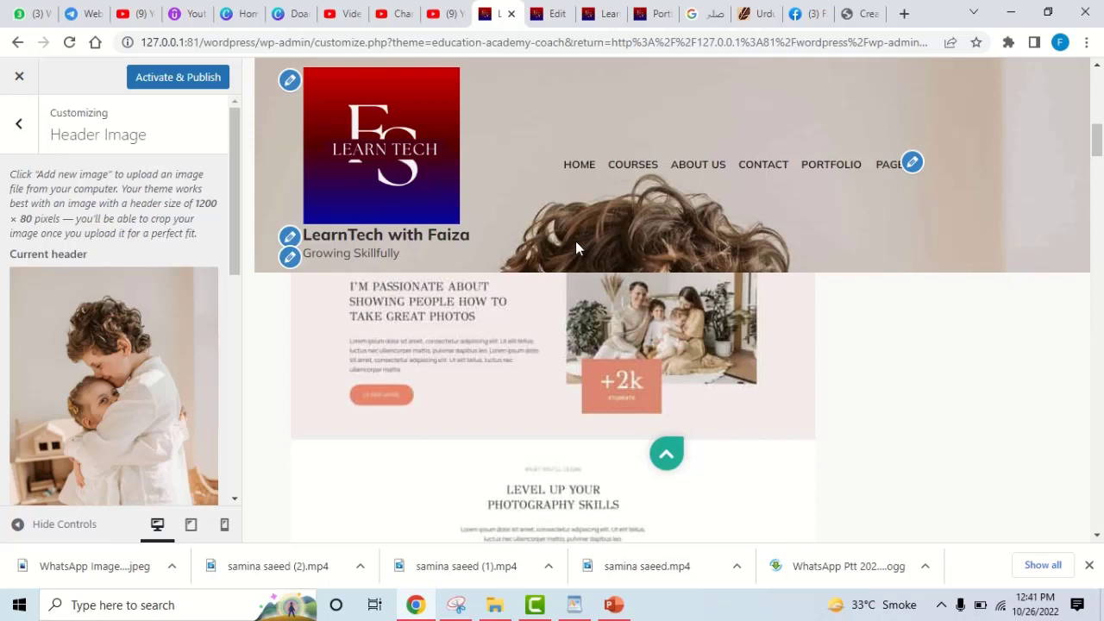
{"action": "scroll", "coordinate": [576, 241], "scroll_direction": "down", "scroll_amount": 3}
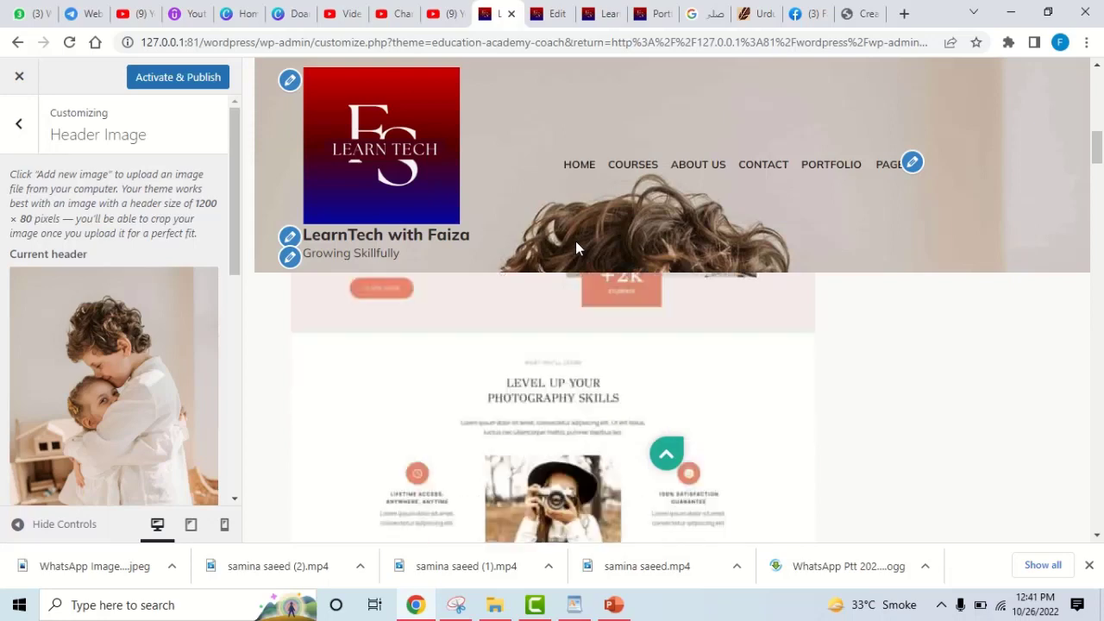
{"action": "scroll", "coordinate": [576, 248], "scroll_direction": "down", "scroll_amount": 3}
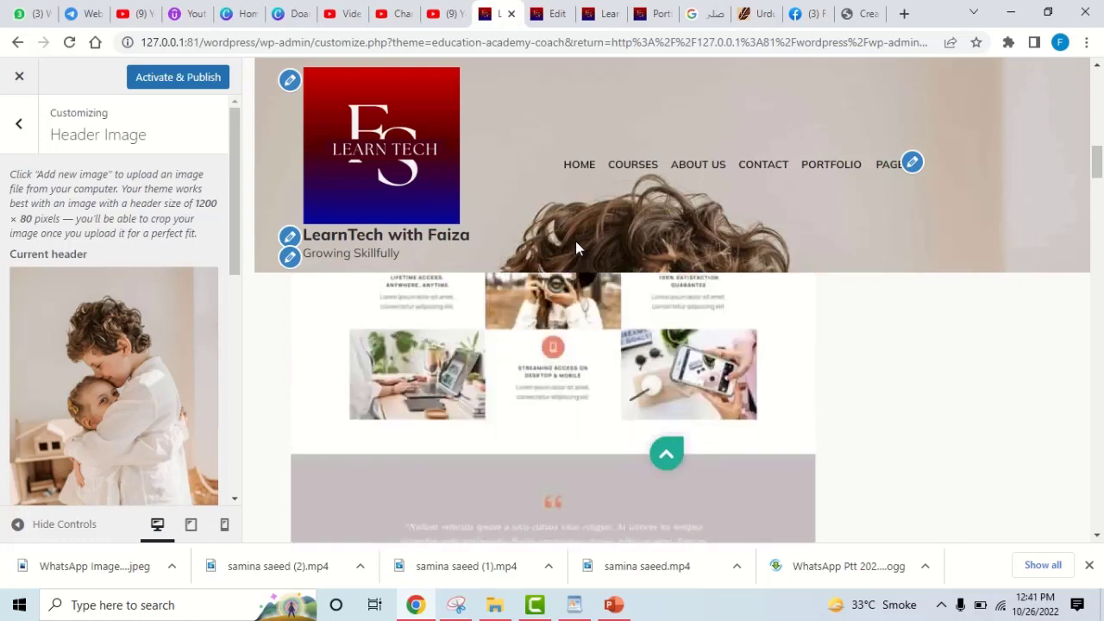
{"action": "scroll", "coordinate": [576, 240], "scroll_direction": "down", "scroll_amount": 3}
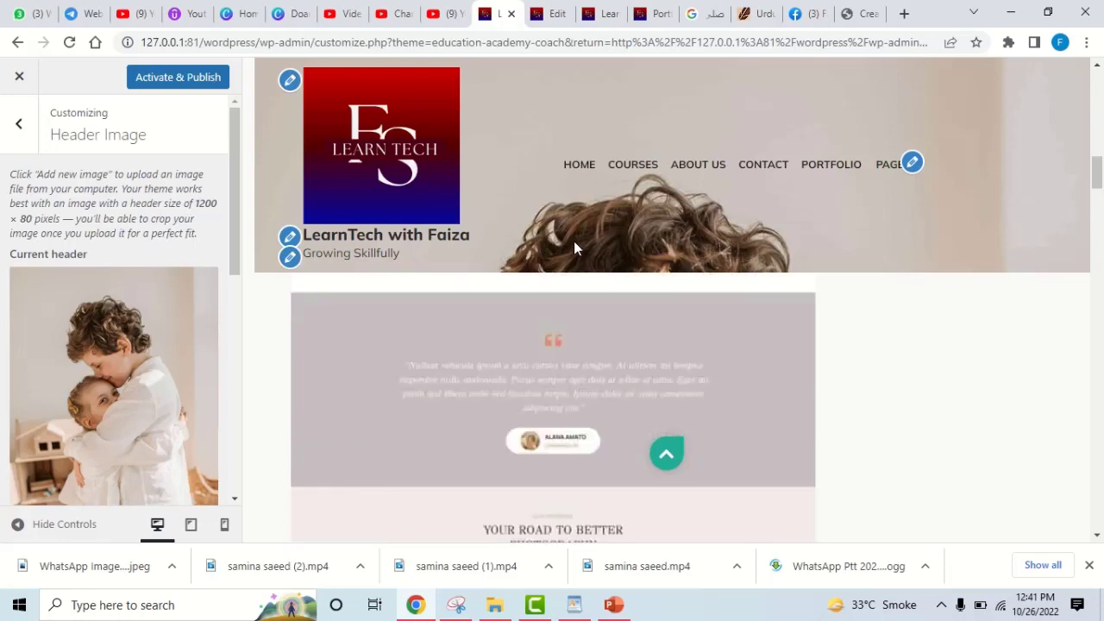
{"action": "scroll", "coordinate": [574, 241], "scroll_direction": "down", "scroll_amount": 4}
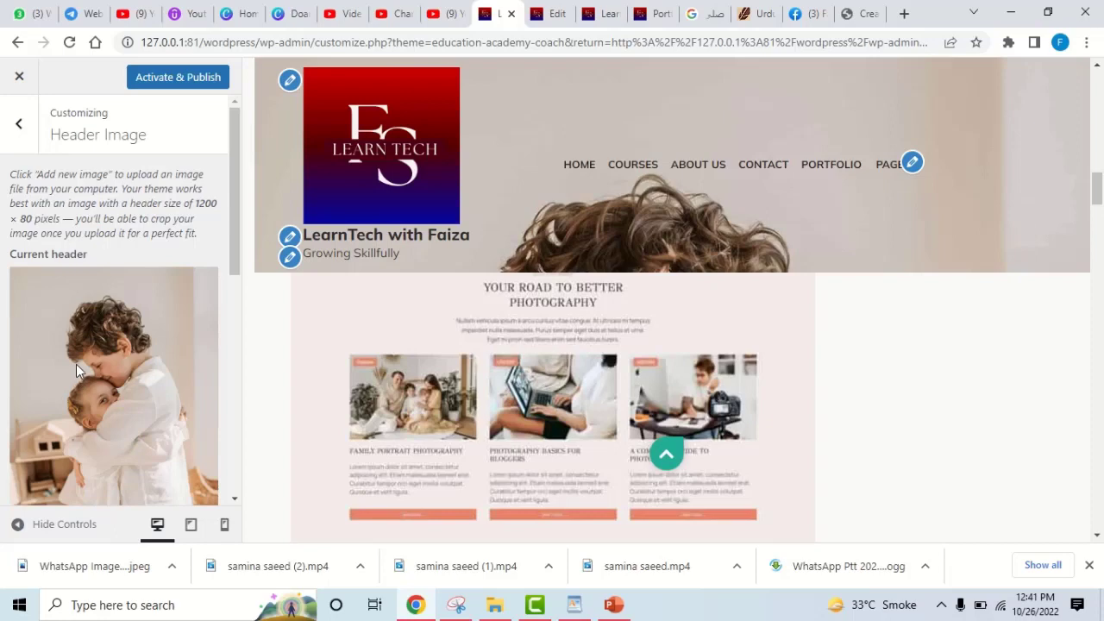
{"action": "scroll", "coordinate": [76, 369], "scroll_direction": "down", "scroll_amount": 2}
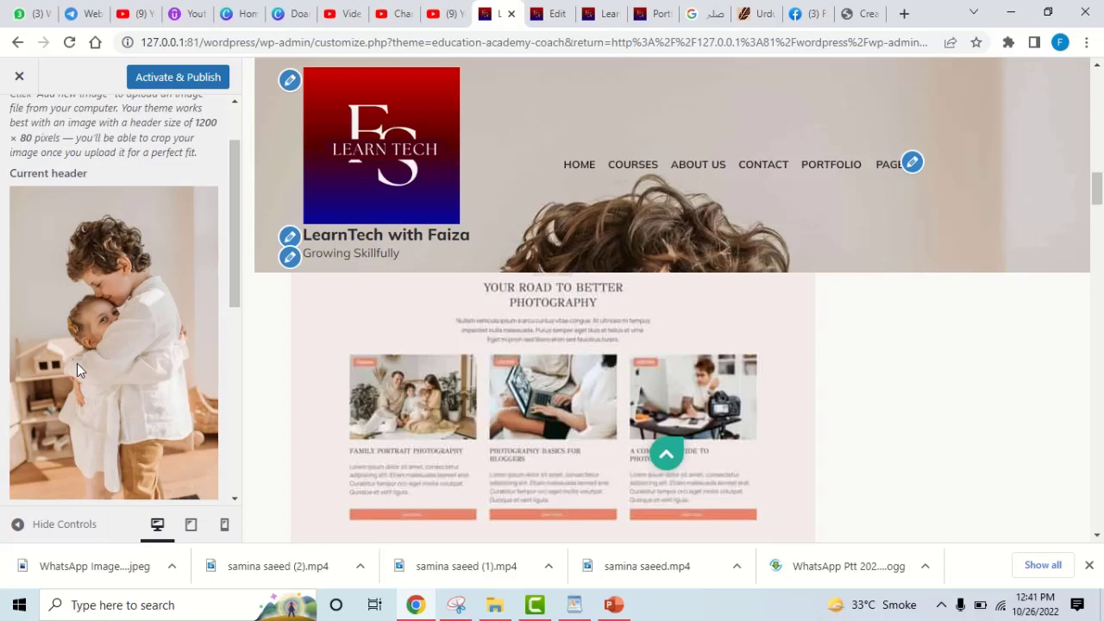
{"action": "scroll", "coordinate": [76, 364], "scroll_direction": "down", "scroll_amount": 4}
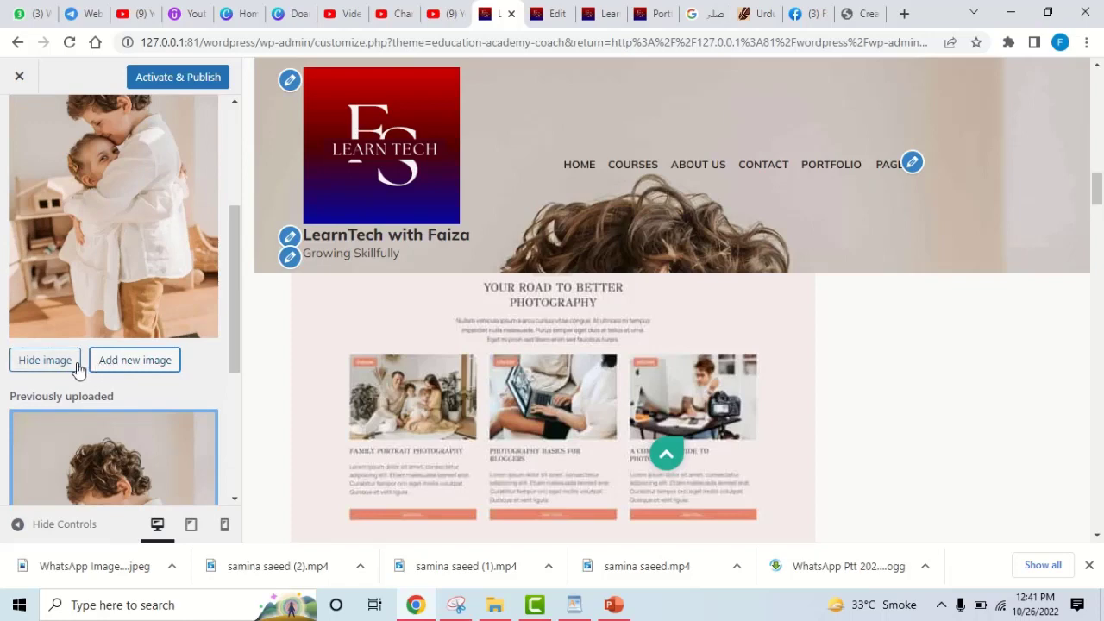
Step: Pick the photo of the couple picnicking in a field from the Media Library for cropping
{"action": "left_click", "coordinate": [132, 361]}
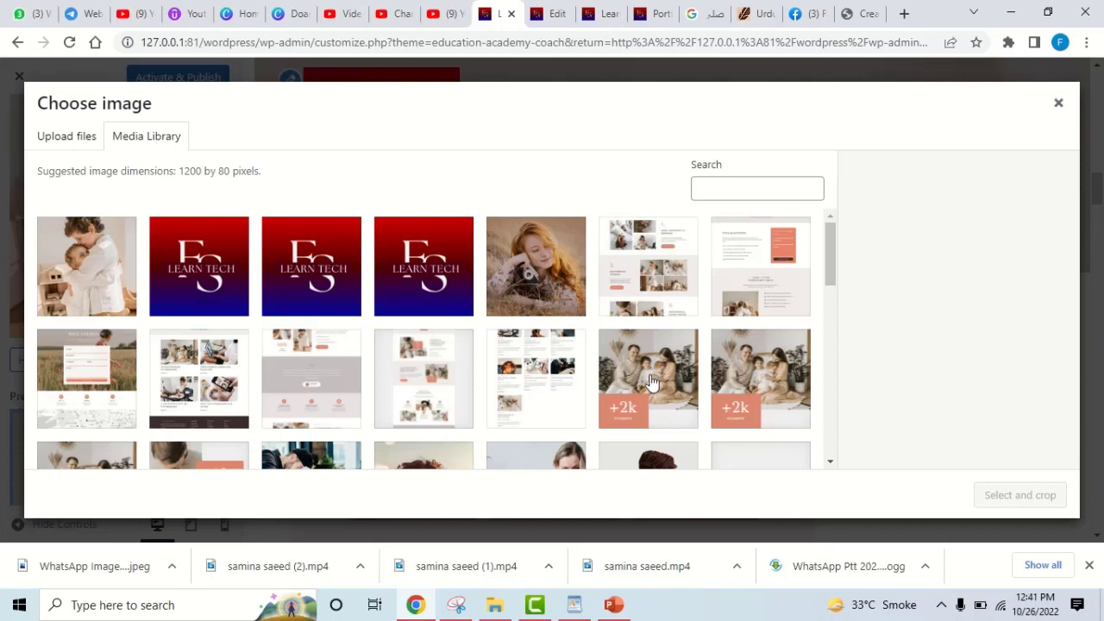
{"action": "scroll", "coordinate": [654, 381], "scroll_direction": "down", "scroll_amount": 2}
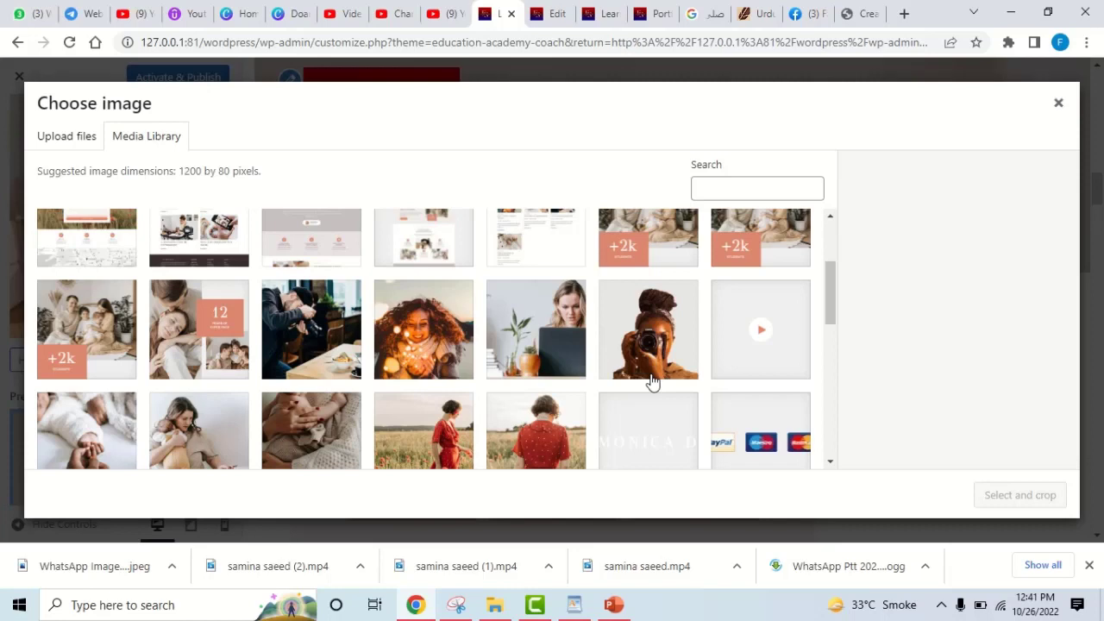
{"action": "scroll", "coordinate": [653, 381], "scroll_direction": "down", "scroll_amount": 1}
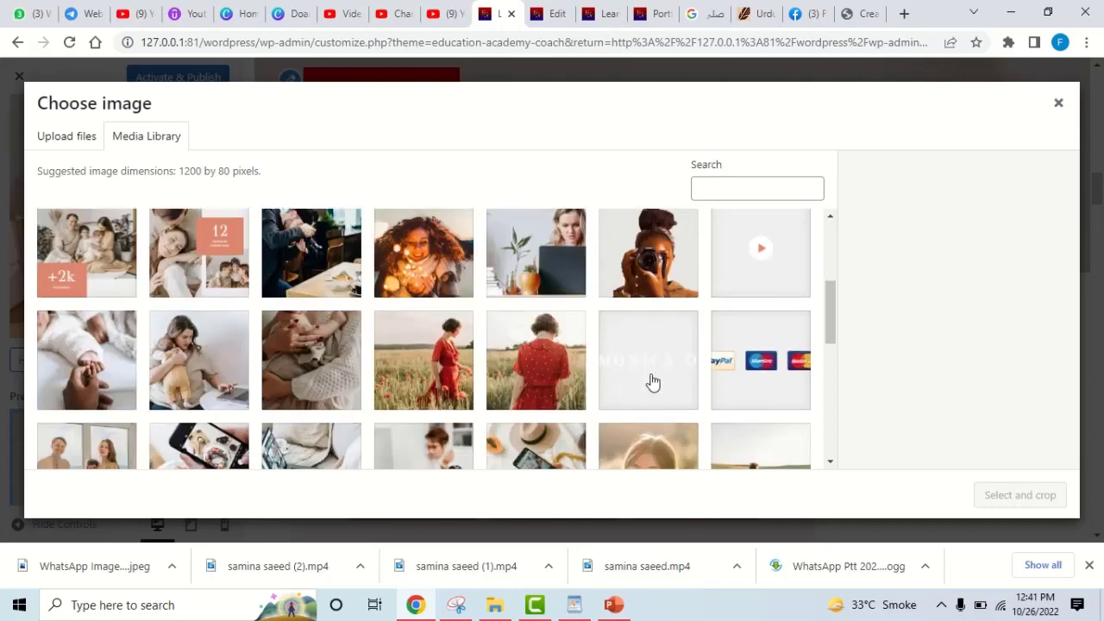
{"action": "scroll", "coordinate": [653, 381], "scroll_direction": "down", "scroll_amount": 1}
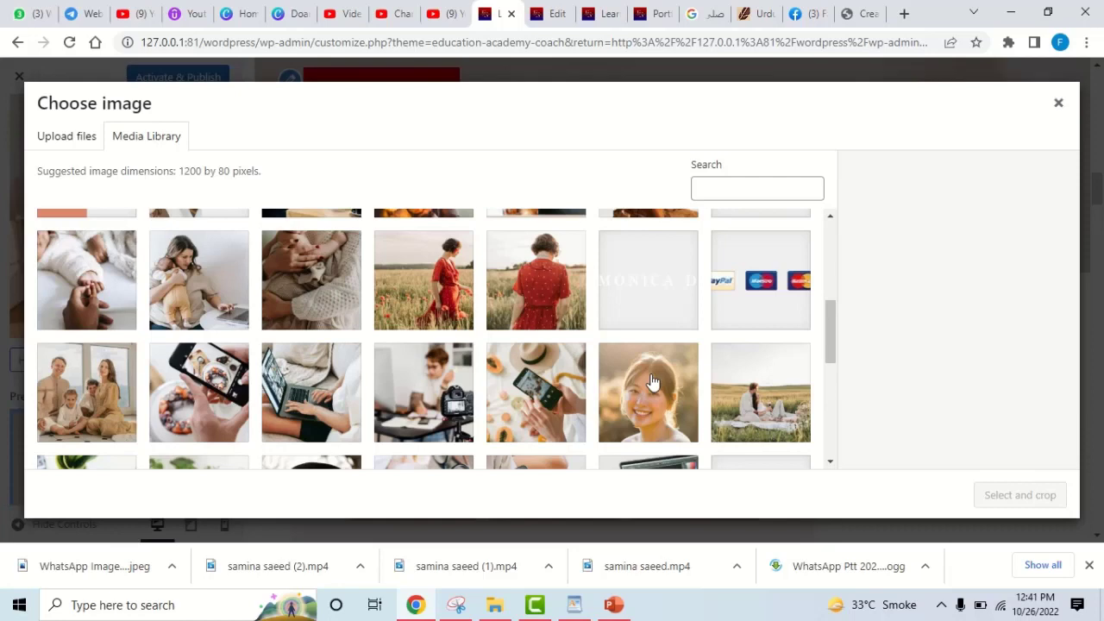
{"action": "scroll", "coordinate": [653, 382], "scroll_direction": "down", "scroll_amount": 1}
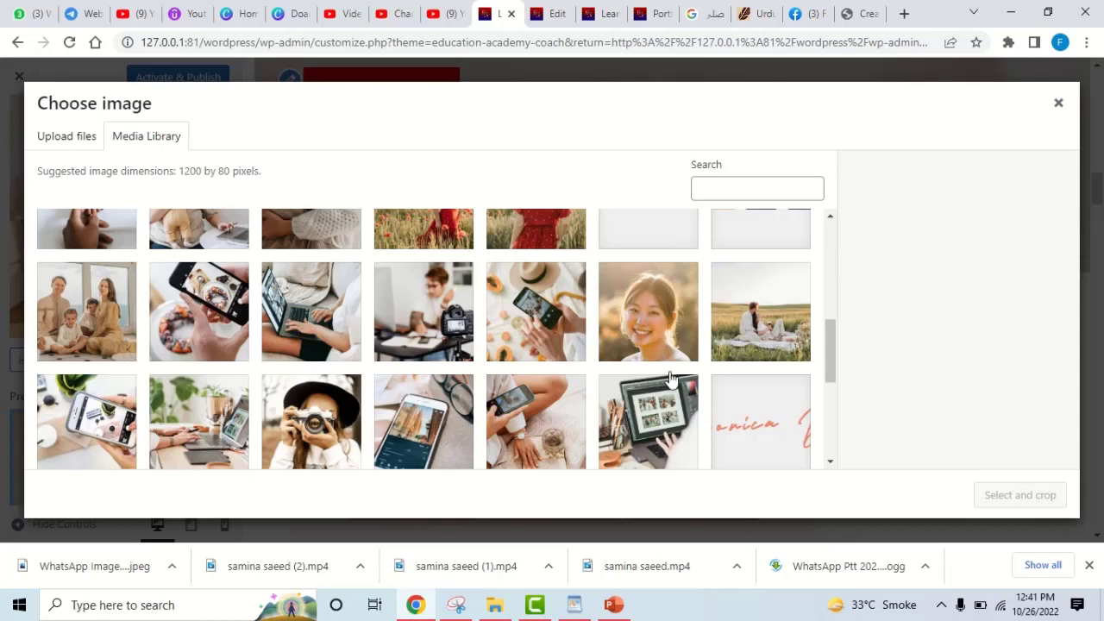
{"action": "left_click", "coordinate": [767, 335]}
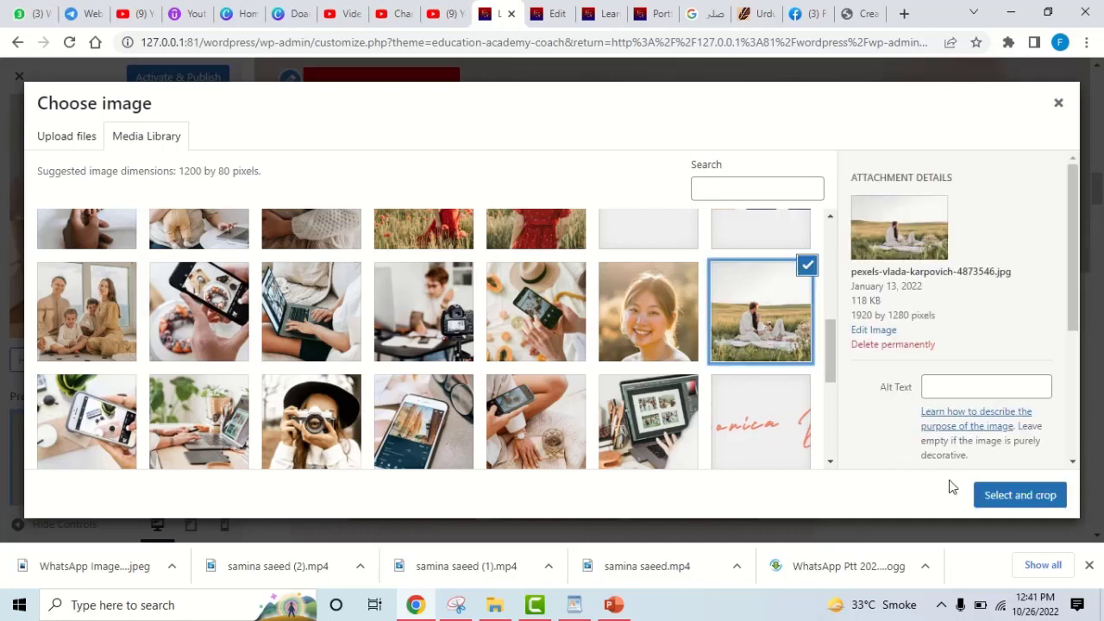
{"action": "left_click", "coordinate": [1021, 497]}
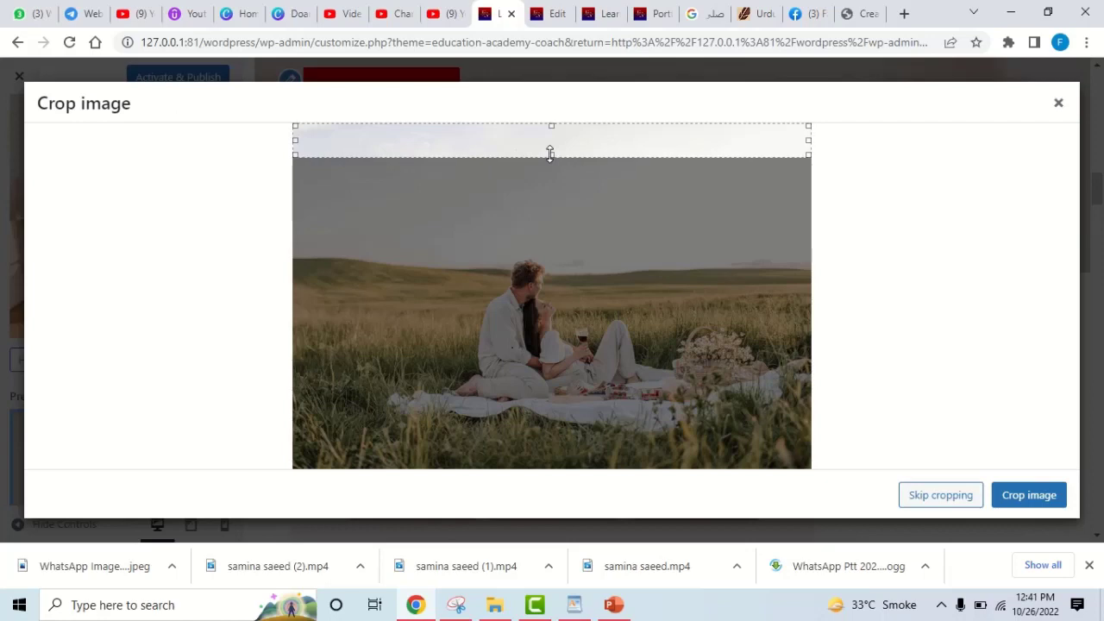
Step: Try adjusting the crop box on the picnic photo, then skip cropping to use it uncropped
{"action": "left_click_drag", "start_coordinate": [550, 153], "coordinate": [555, 209]}
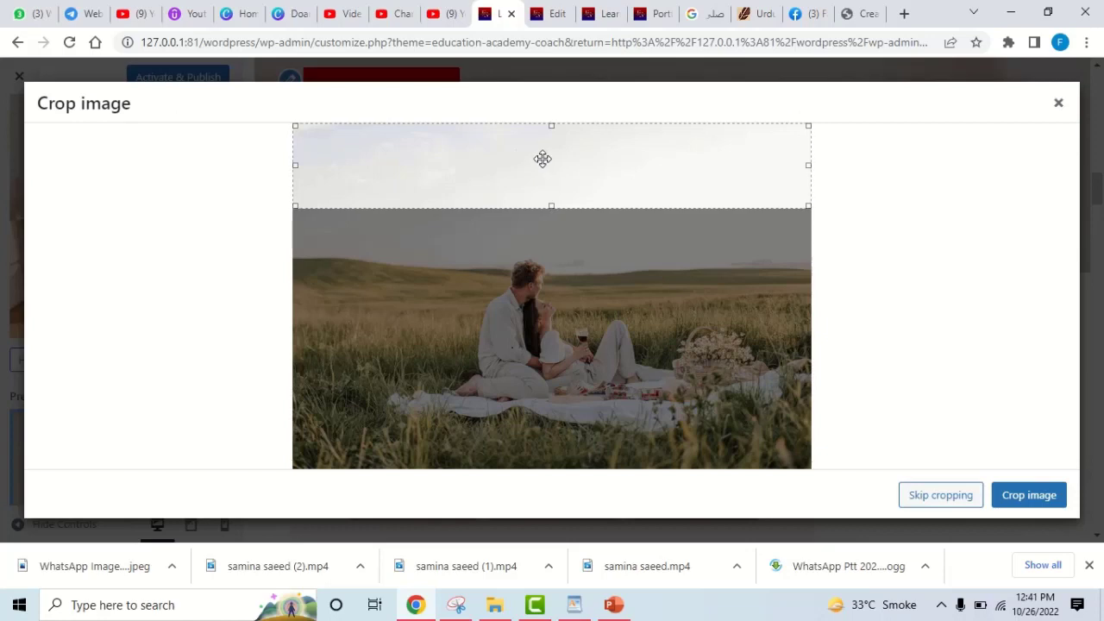
{"action": "left_click_drag", "start_coordinate": [542, 158], "coordinate": [556, 295]}
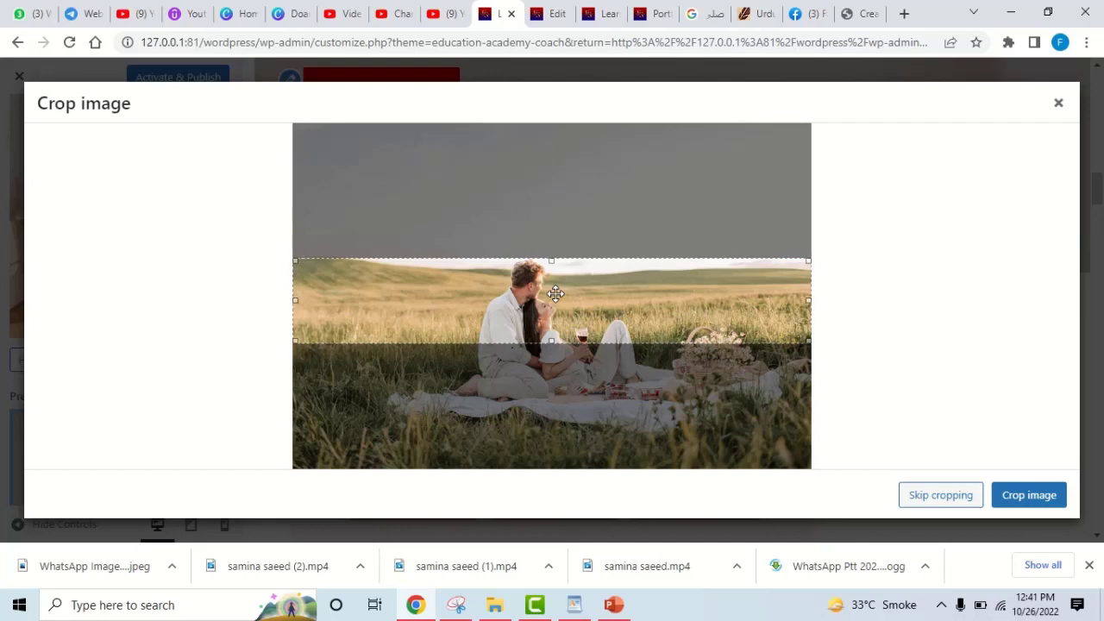
{"action": "left_click_drag", "start_coordinate": [556, 293], "coordinate": [555, 289]}
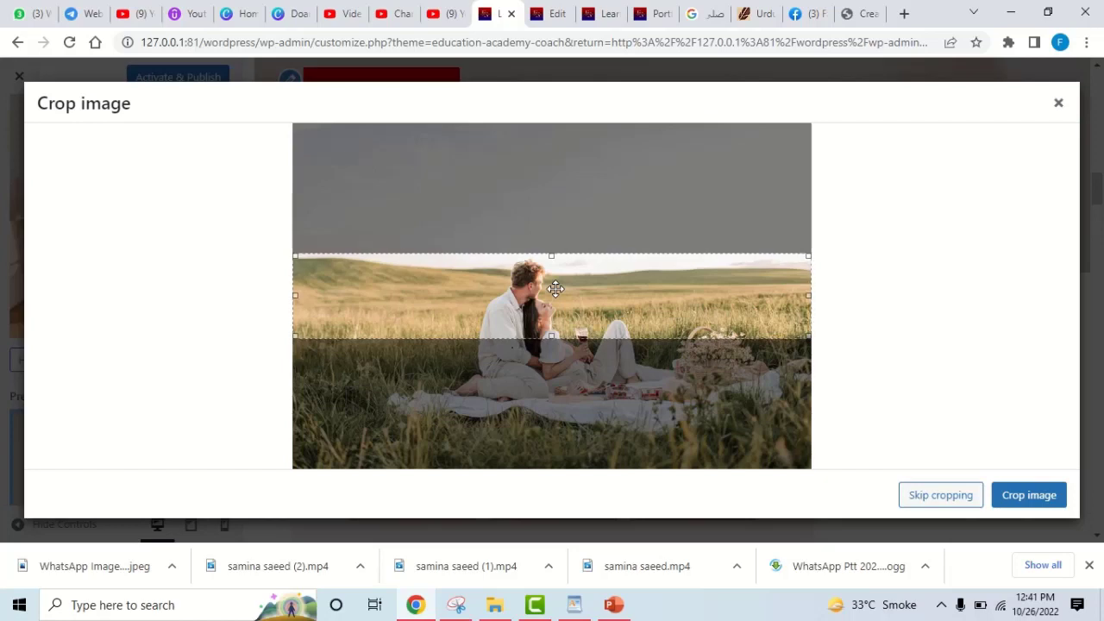
{"action": "left_click_drag", "start_coordinate": [556, 289], "coordinate": [556, 288]}
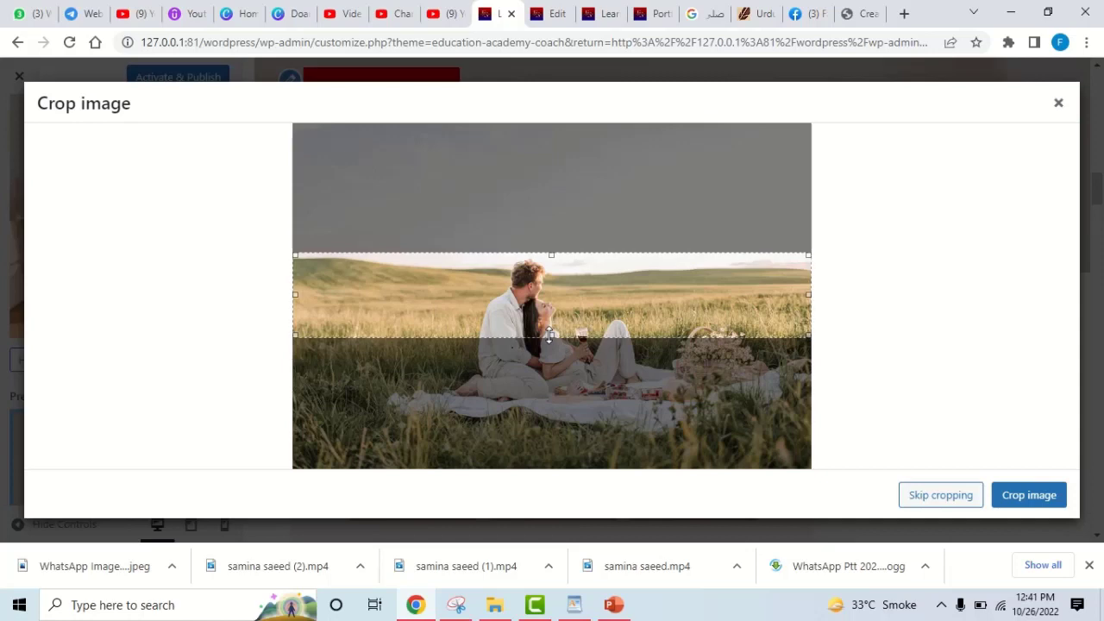
{"action": "left_click_drag", "start_coordinate": [550, 336], "coordinate": [549, 364]}
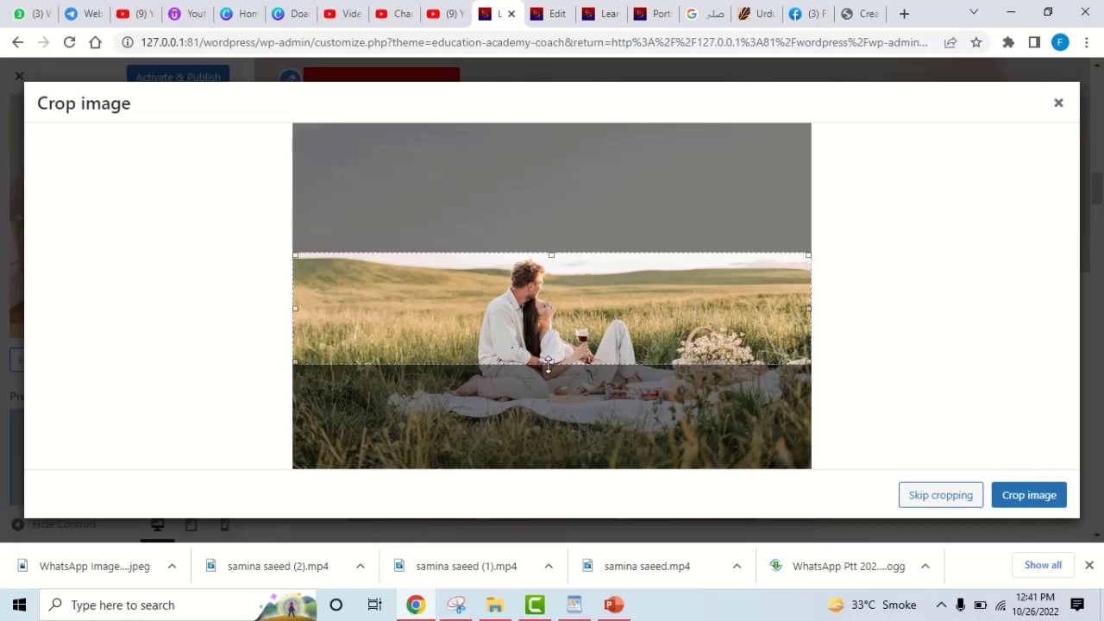
{"action": "left_click_drag", "start_coordinate": [549, 364], "coordinate": [549, 357]}
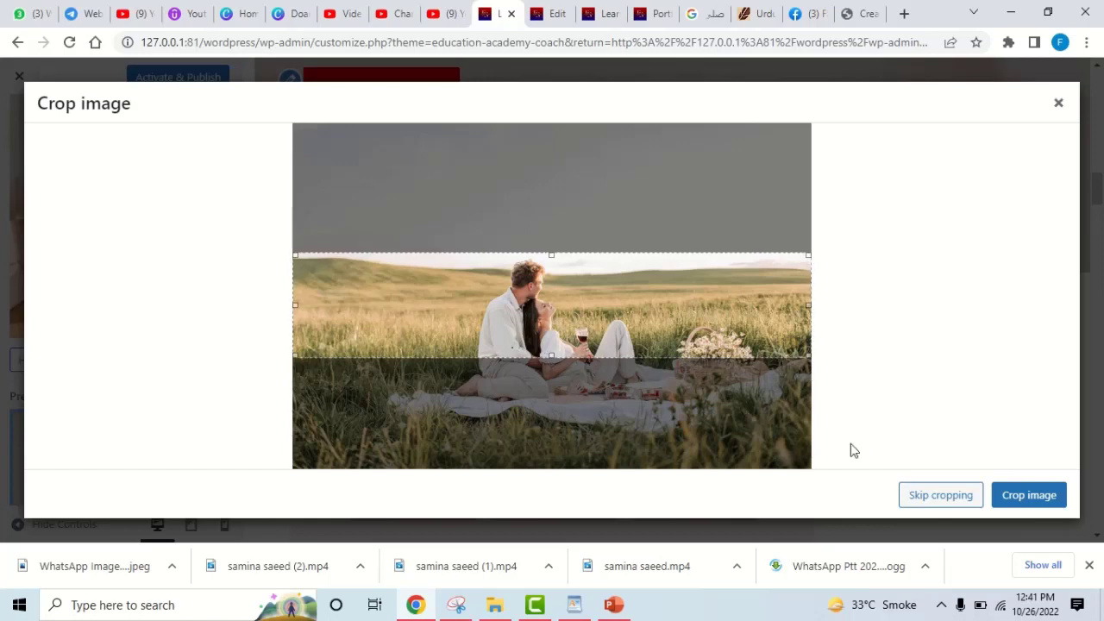
{"action": "left_click", "coordinate": [933, 500]}
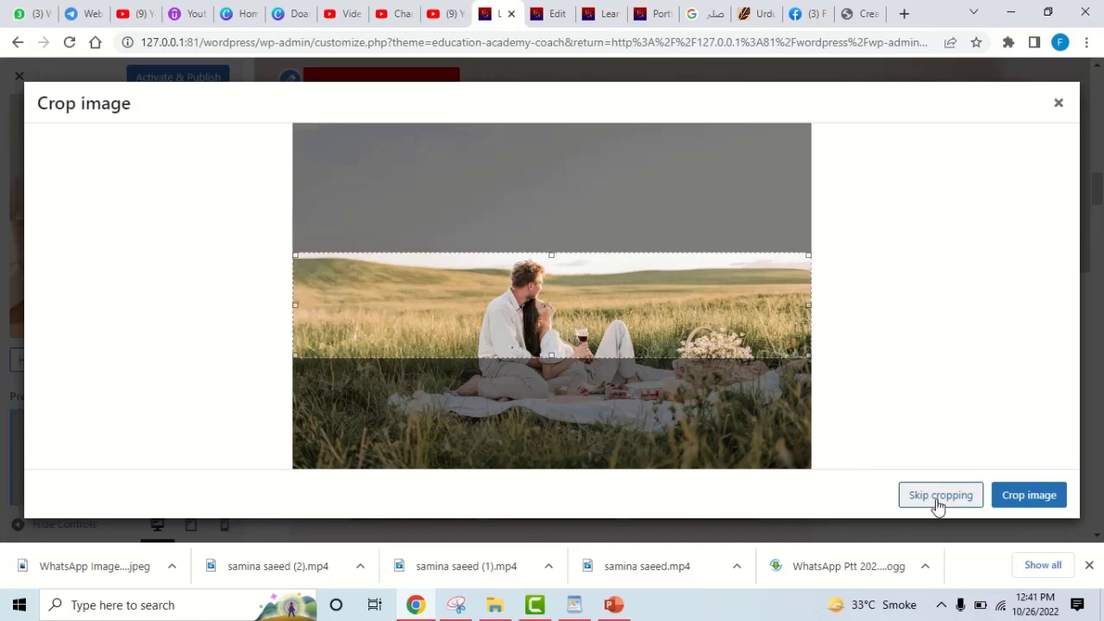
{"action": "left_click", "coordinate": [939, 504]}
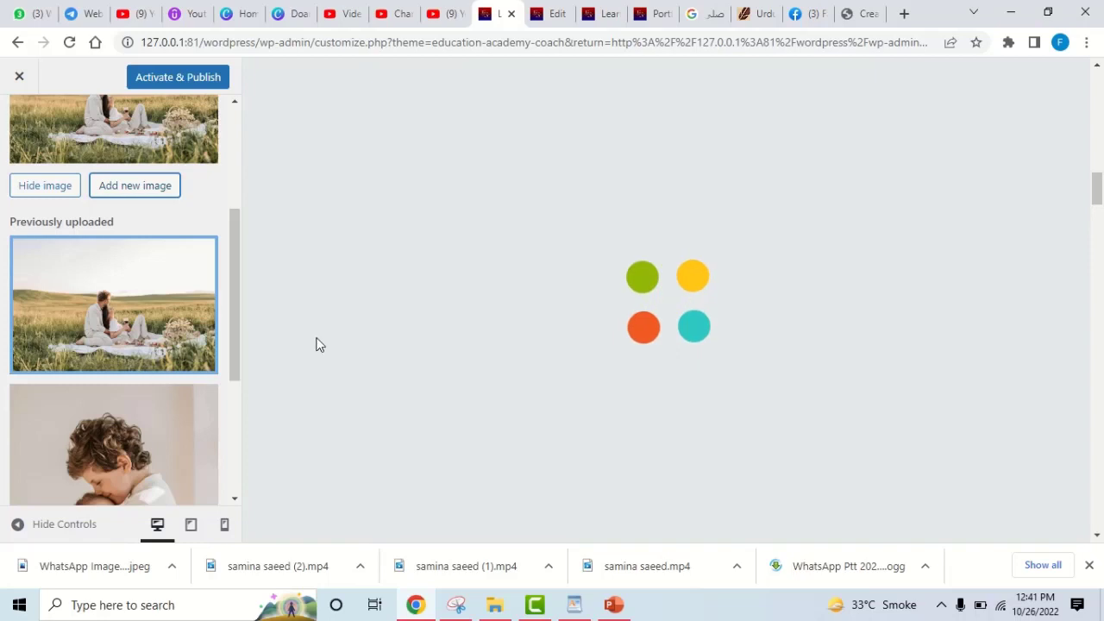
Step: Delete the picnic and boy thumbnails from the Previously uploaded header images
{"action": "mouse_move", "coordinate": [148, 331]}
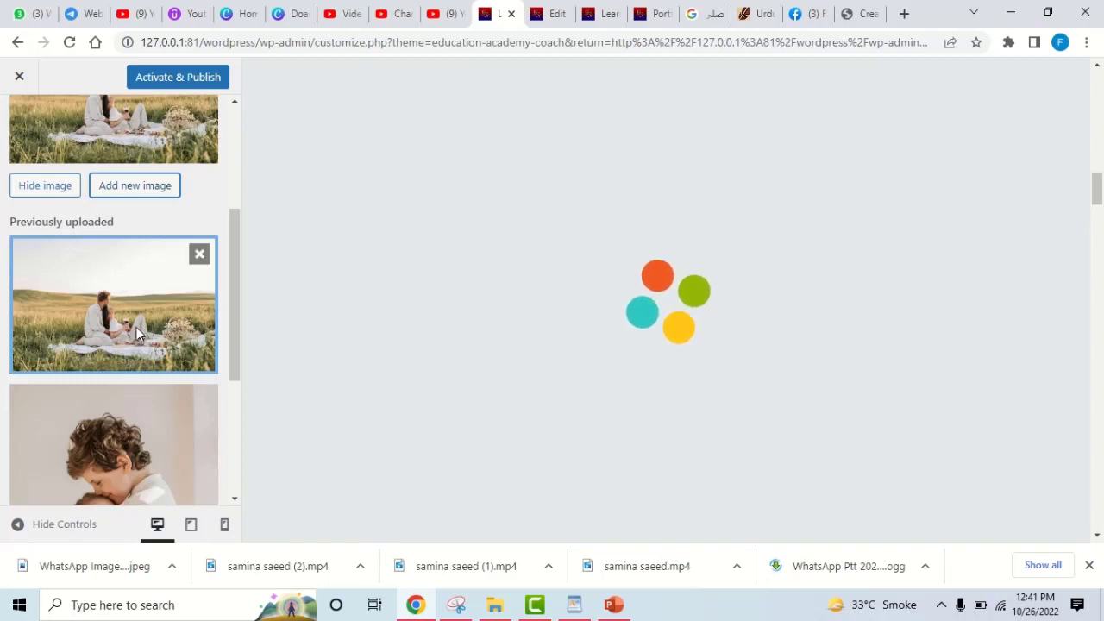
{"action": "left_click", "coordinate": [198, 255]}
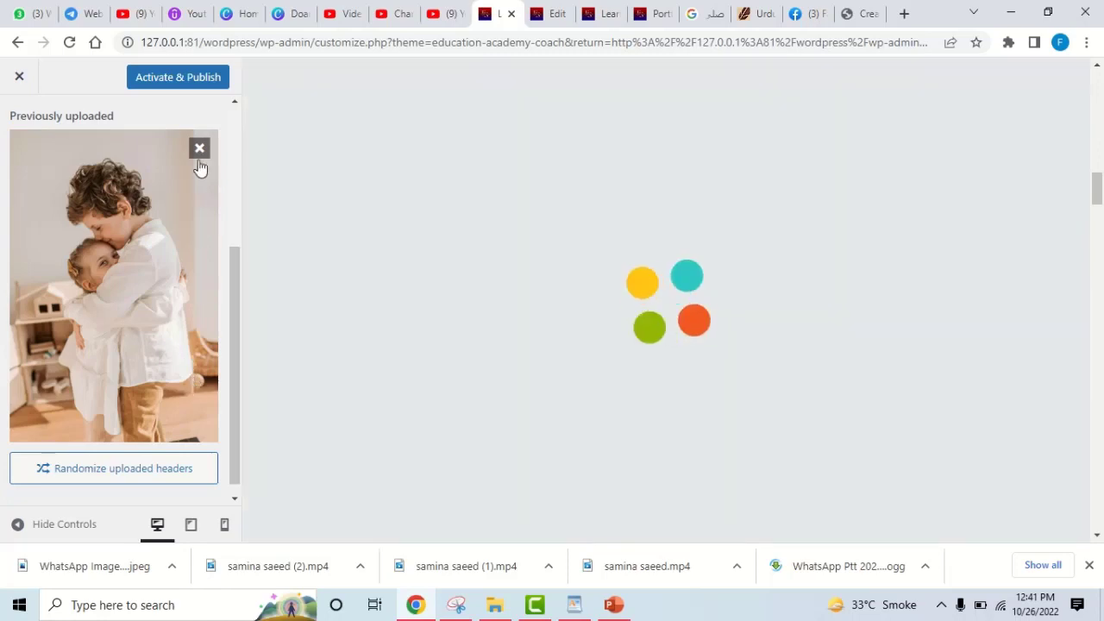
{"action": "left_click", "coordinate": [200, 152]}
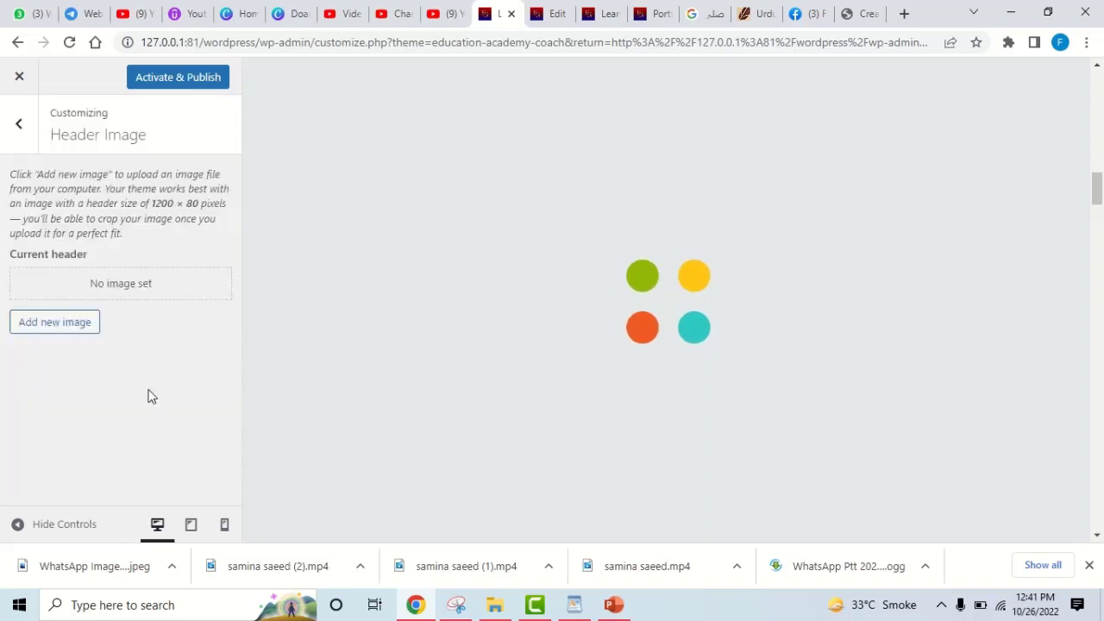
Step: Choose pexels-kristina-paukshtite-3270224.jpg, the hands holding a baby in a knit sweater, for cropping
{"action": "left_click", "coordinate": [54, 322]}
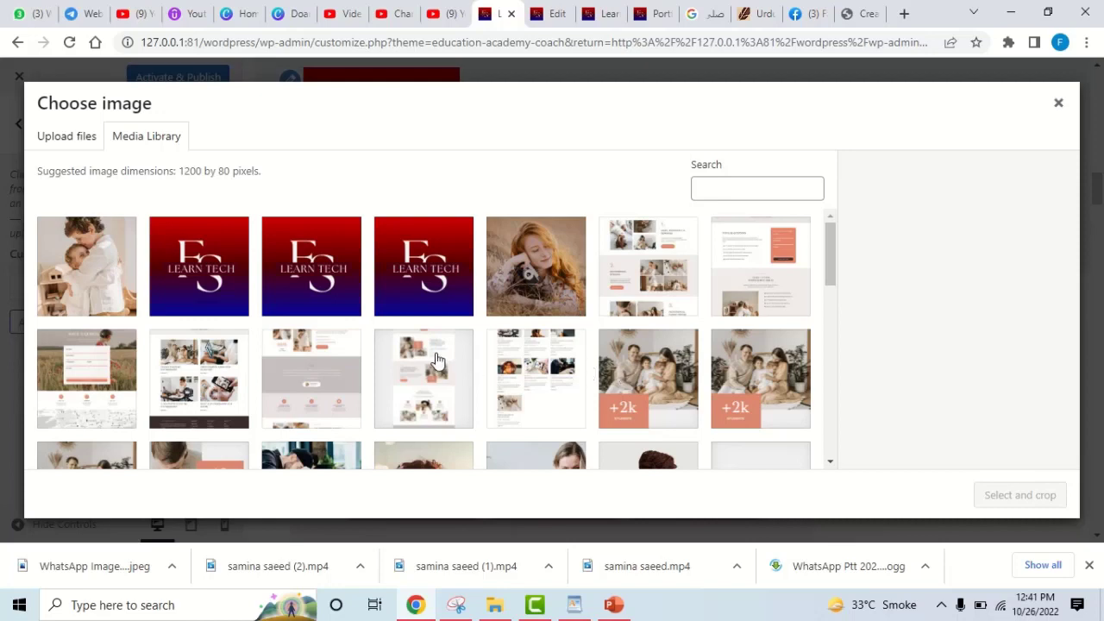
{"action": "scroll", "coordinate": [438, 360], "scroll_direction": "down", "scroll_amount": 3}
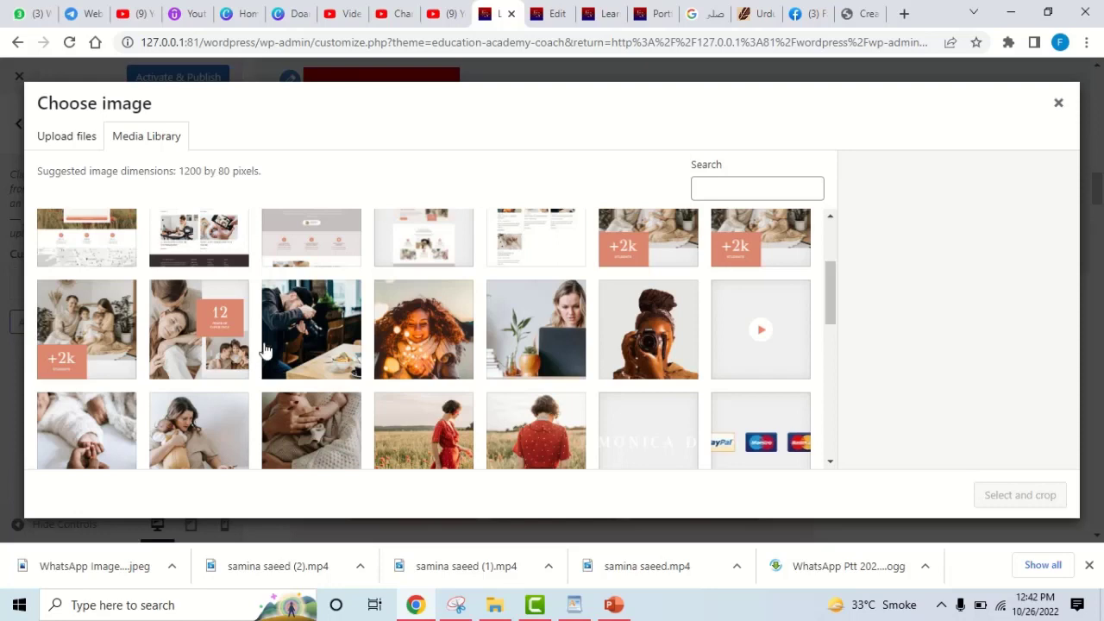
{"action": "scroll", "coordinate": [267, 350], "scroll_direction": "down", "scroll_amount": 1}
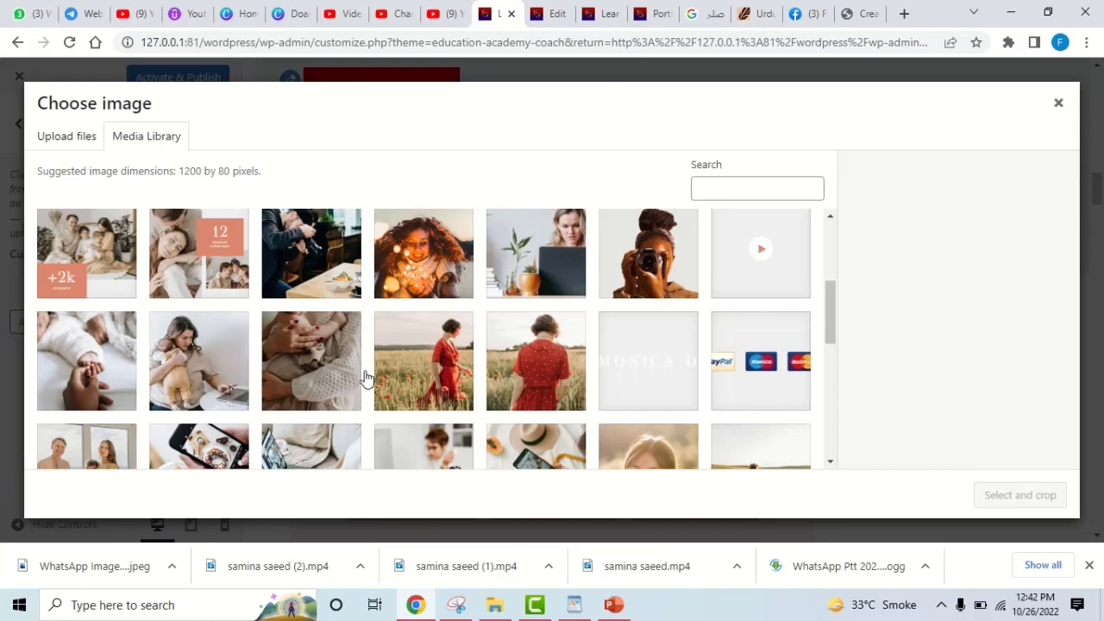
{"action": "left_click", "coordinate": [292, 342]}
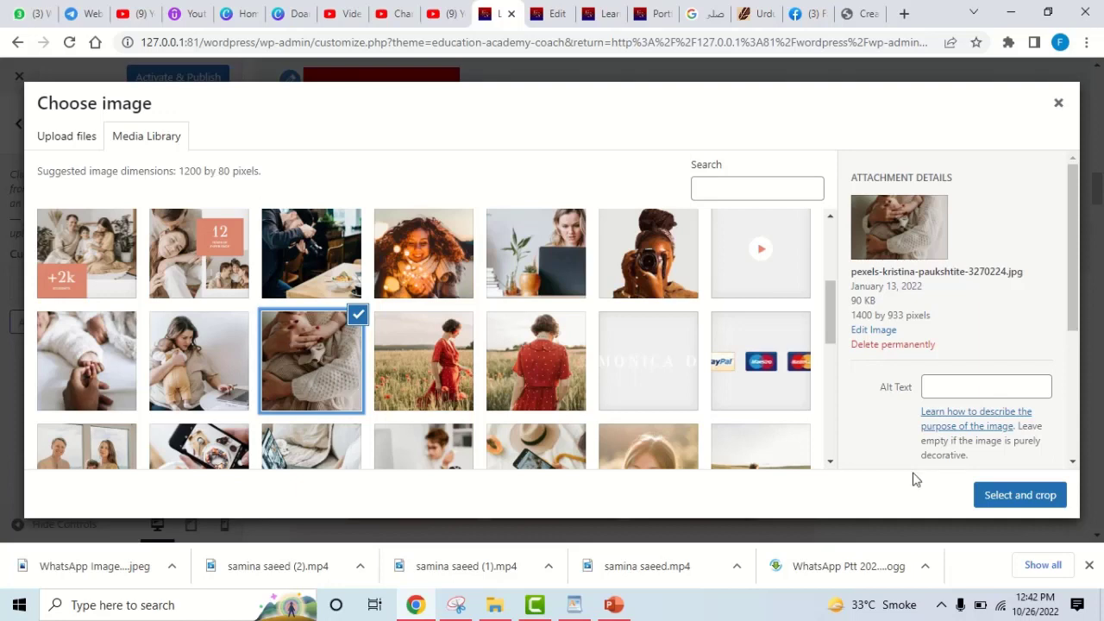
{"action": "left_click", "coordinate": [1006, 506]}
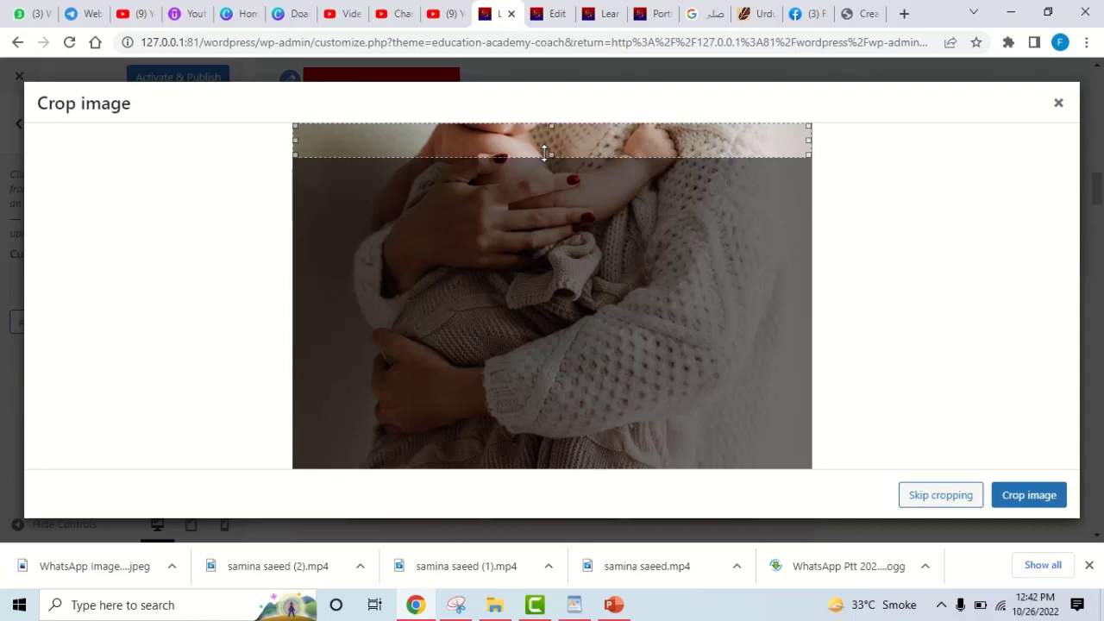
Step: Frame the hands and baby in a wide crop strip and apply it as the header
{"action": "left_click_drag", "start_coordinate": [544, 154], "coordinate": [549, 303]}
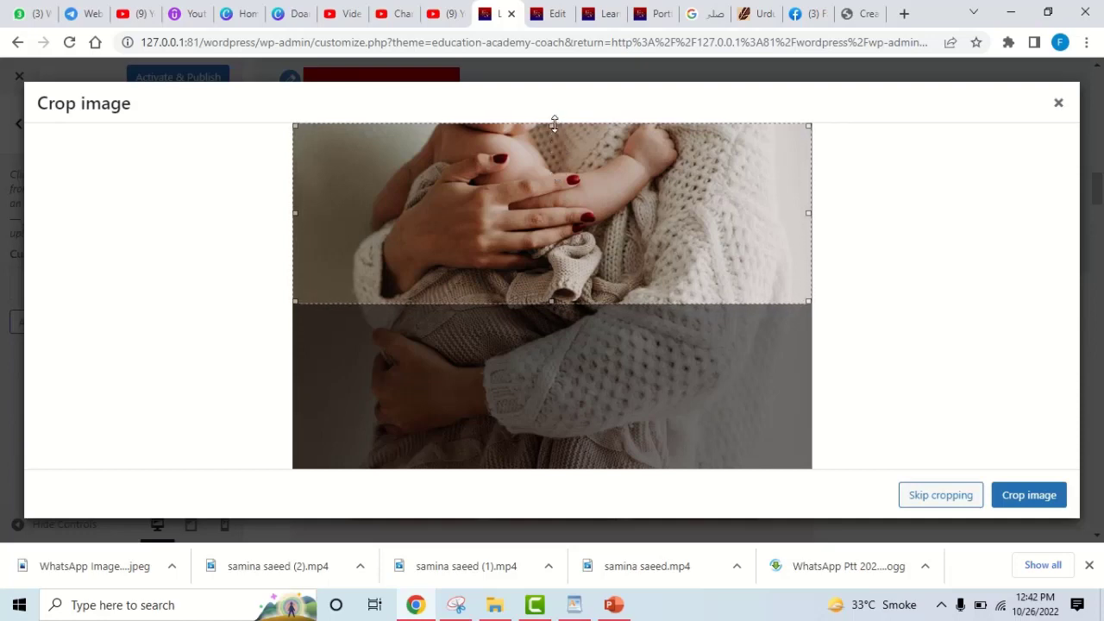
{"action": "left_click_drag", "start_coordinate": [554, 124], "coordinate": [557, 120]}
{"action": "left_click", "coordinate": [1033, 509]}
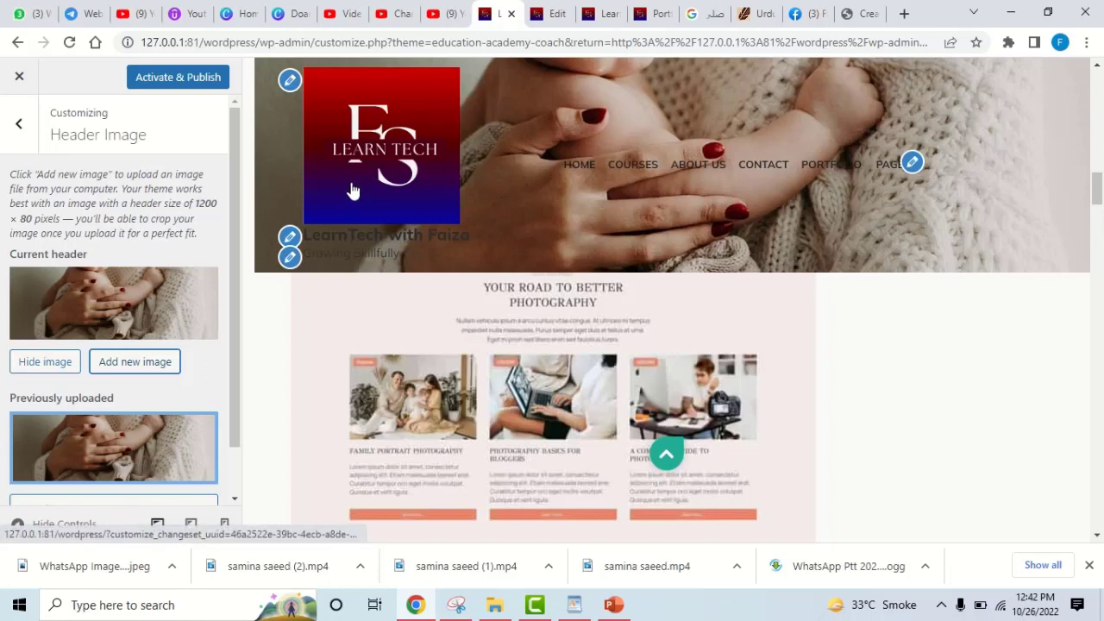
Step: Load the Home page in the preview and open Site Identity from the logo's edit icon
{"action": "left_click", "coordinate": [355, 176]}
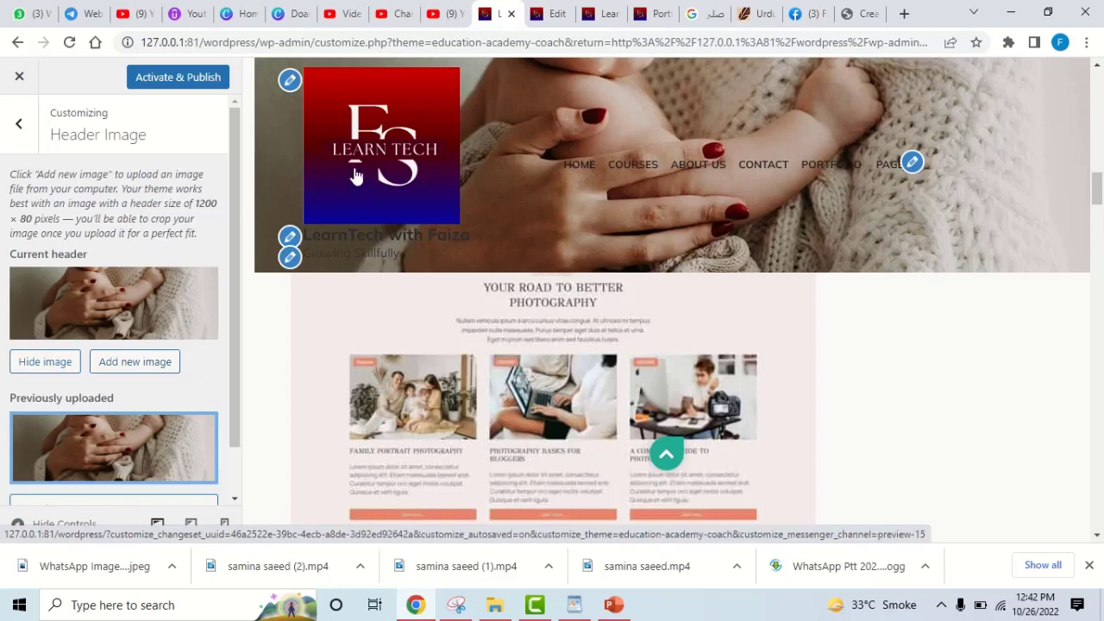
{"action": "left_click", "coordinate": [355, 173]}
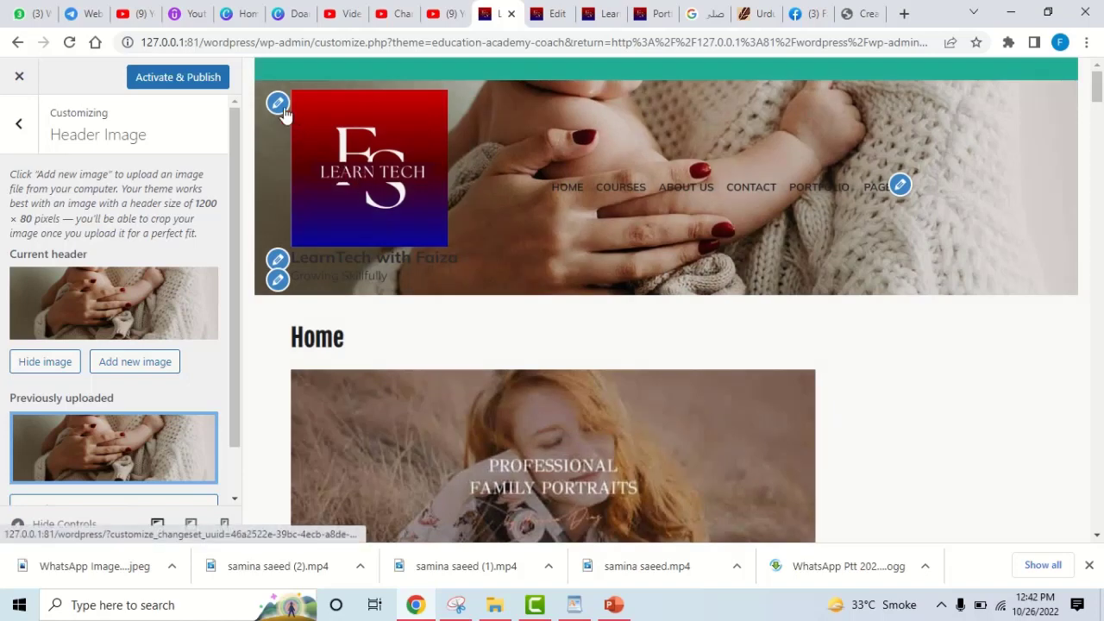
{"action": "left_click", "coordinate": [278, 104]}
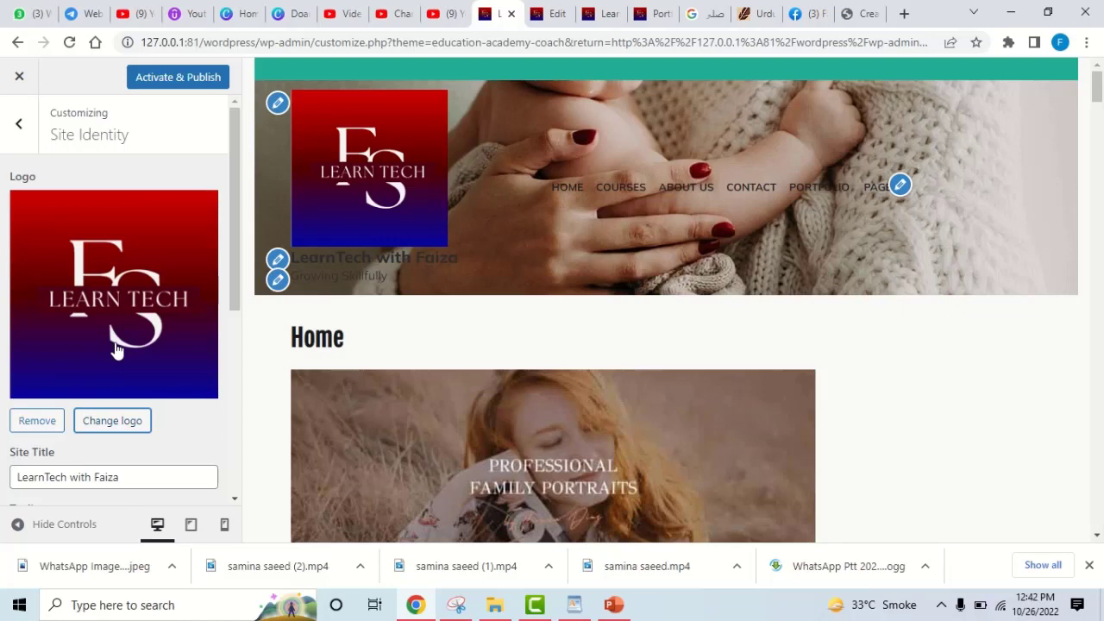
{"action": "scroll", "coordinate": [116, 350], "scroll_direction": "down", "scroll_amount": 1}
{"action": "scroll", "coordinate": [117, 348], "scroll_direction": "down", "scroll_amount": 1}
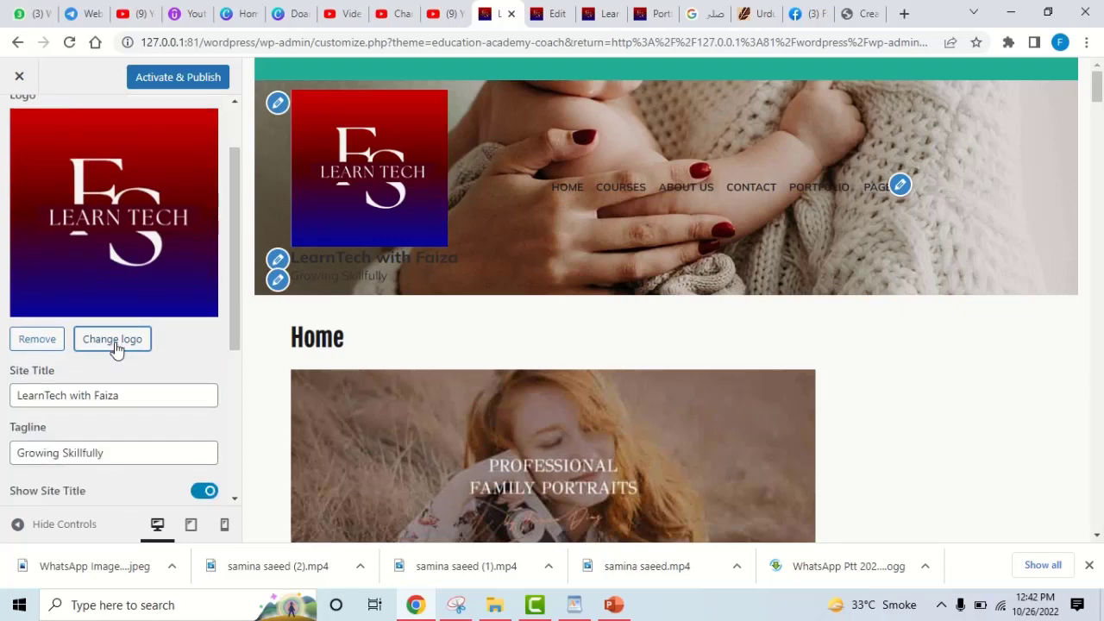
{"action": "scroll", "coordinate": [117, 350], "scroll_direction": "down", "scroll_amount": 2}
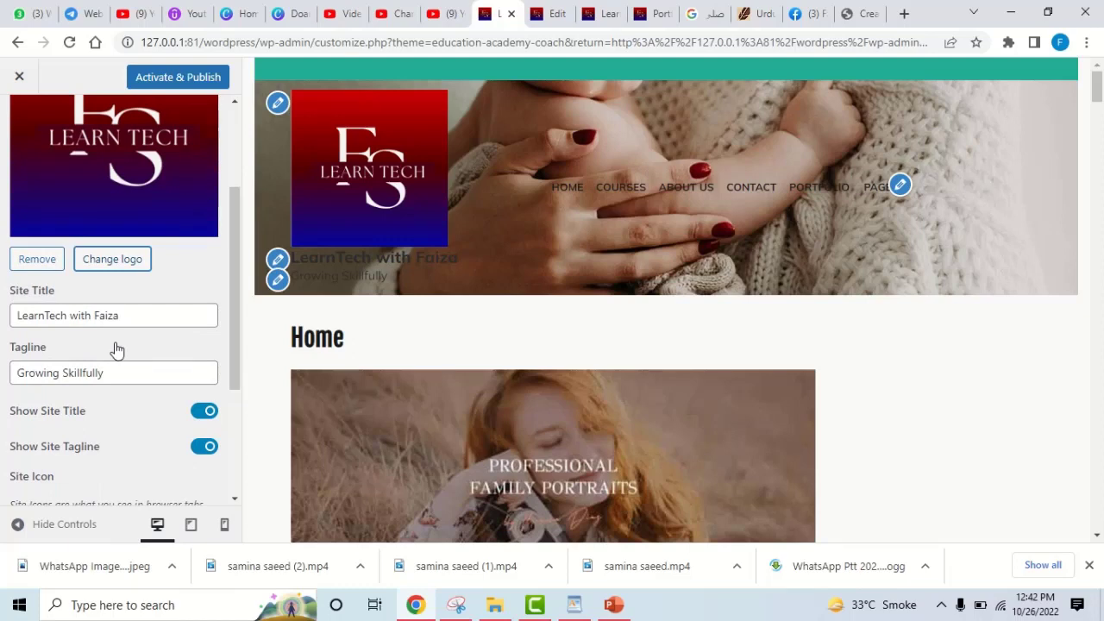
{"action": "scroll", "coordinate": [117, 349], "scroll_direction": "down", "scroll_amount": 4}
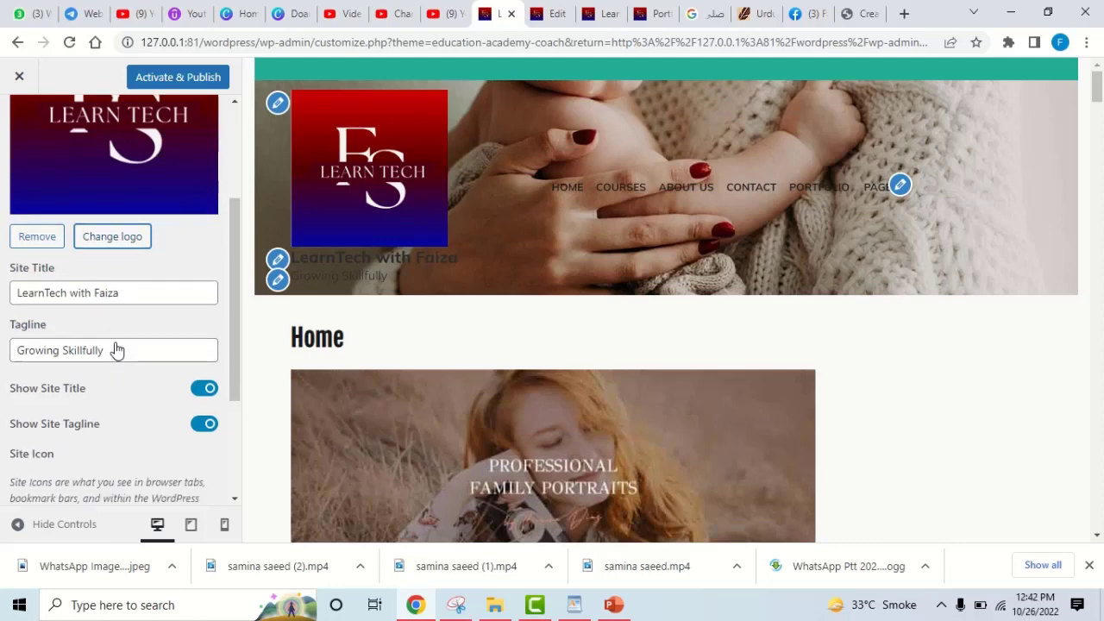
{"action": "scroll", "coordinate": [117, 349], "scroll_direction": "down", "scroll_amount": 1}
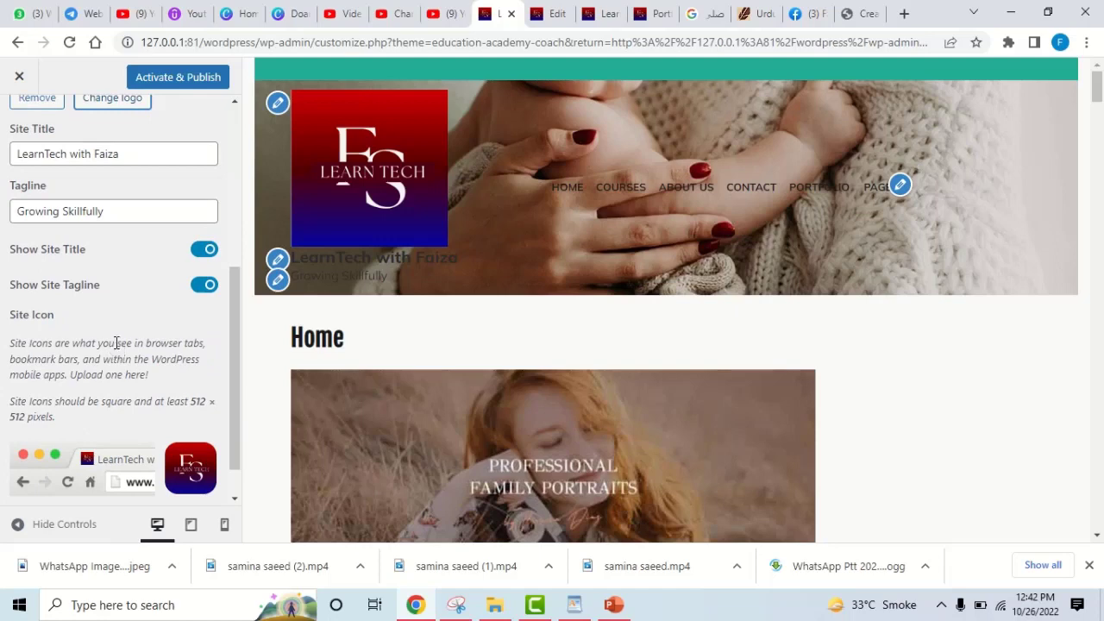
{"action": "scroll", "coordinate": [116, 342], "scroll_direction": "down", "scroll_amount": 1}
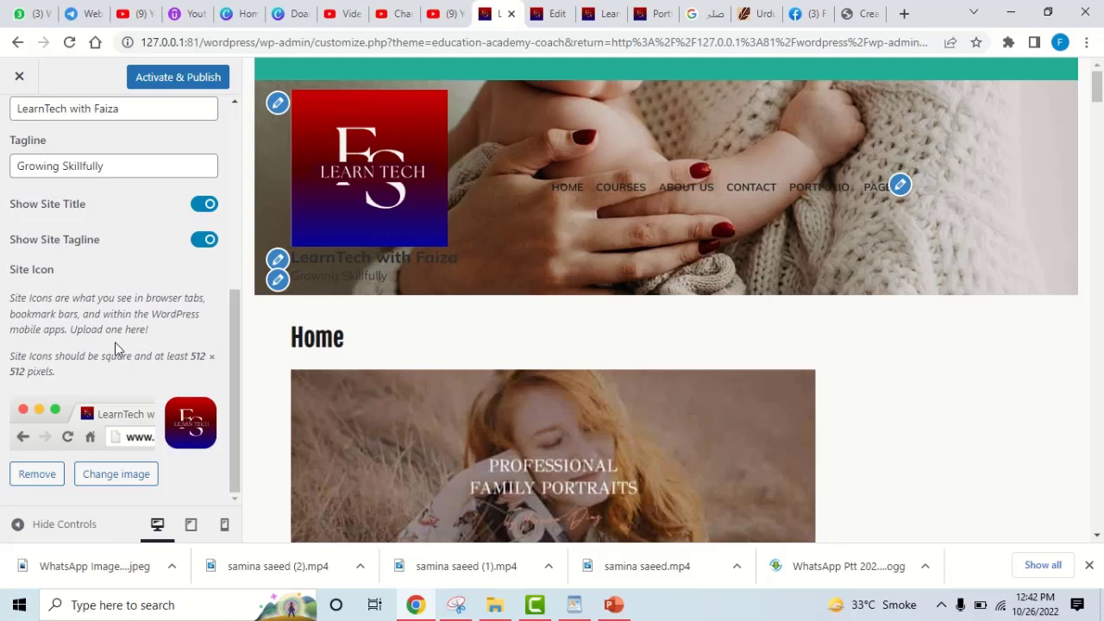
Step: Preview the site at tablet and mobile widths, then return to desktop width
{"action": "left_click", "coordinate": [192, 529]}
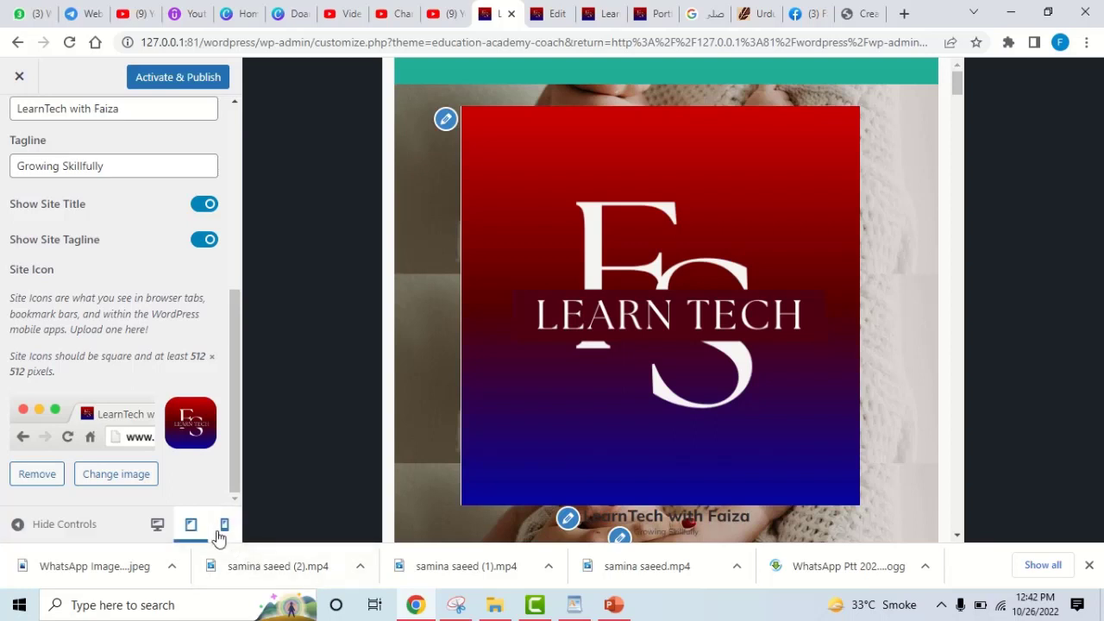
{"action": "left_click", "coordinate": [224, 528]}
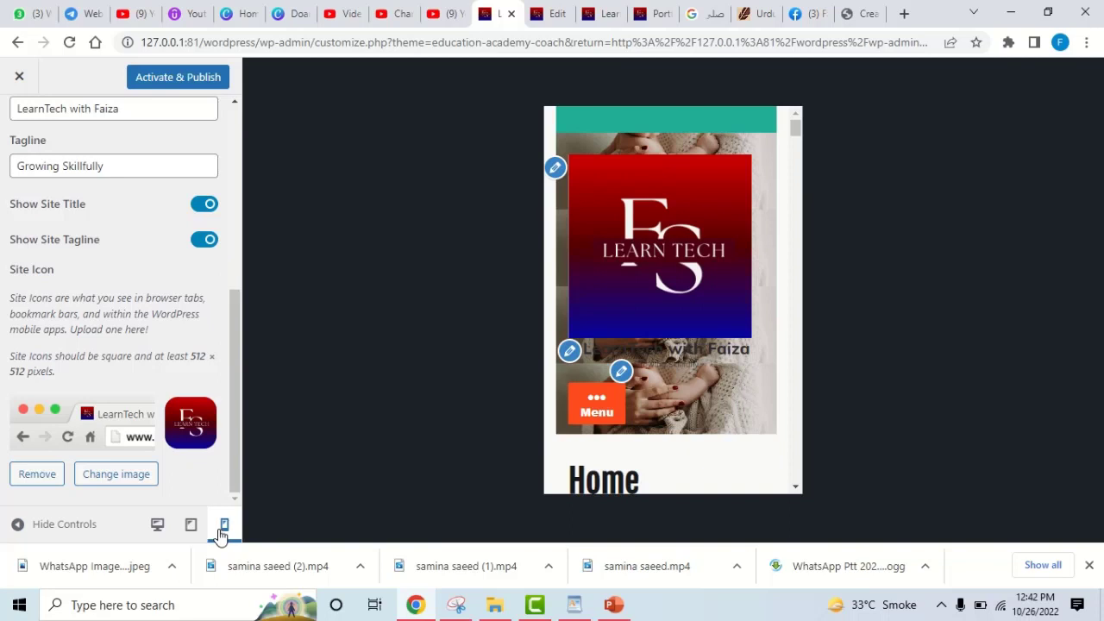
{"action": "left_click", "coordinate": [157, 526]}
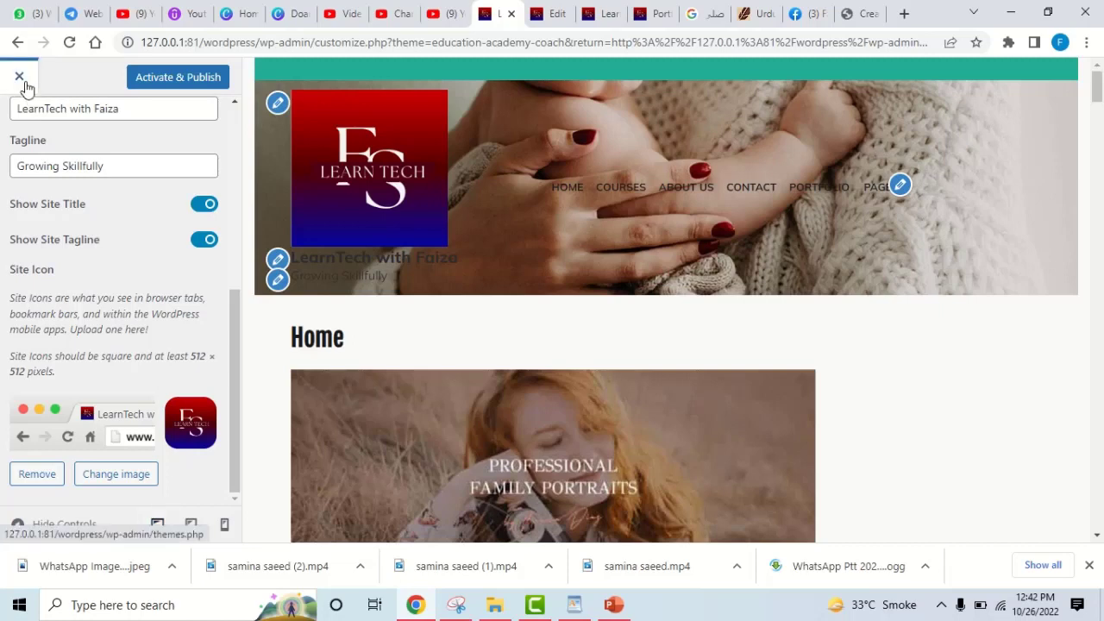
{"action": "left_click", "coordinate": [25, 85]}
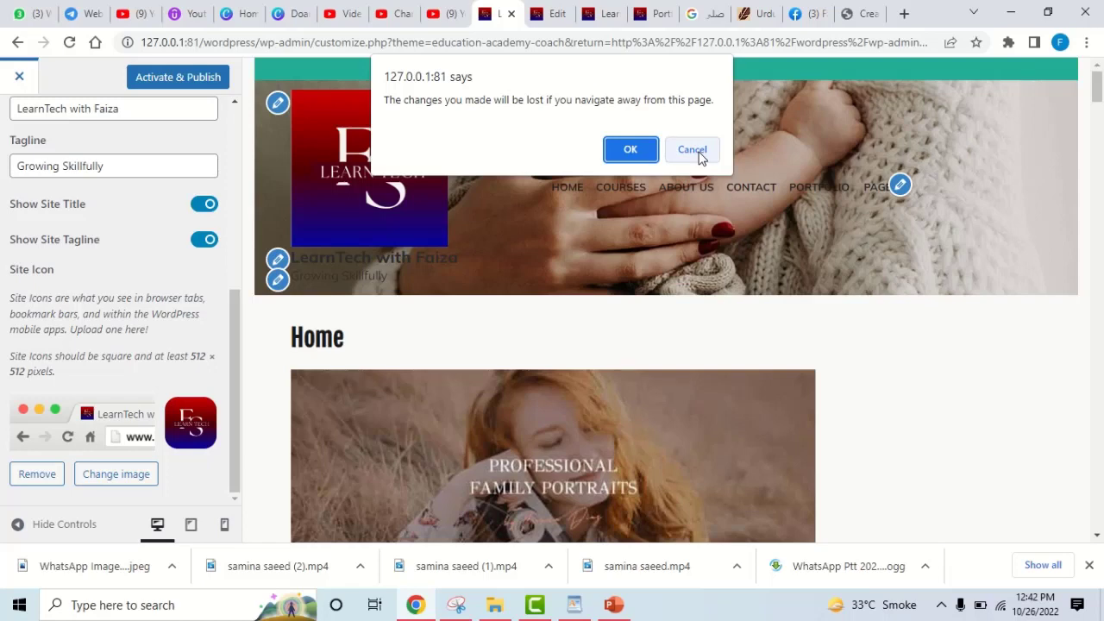
{"action": "left_click", "coordinate": [698, 152]}
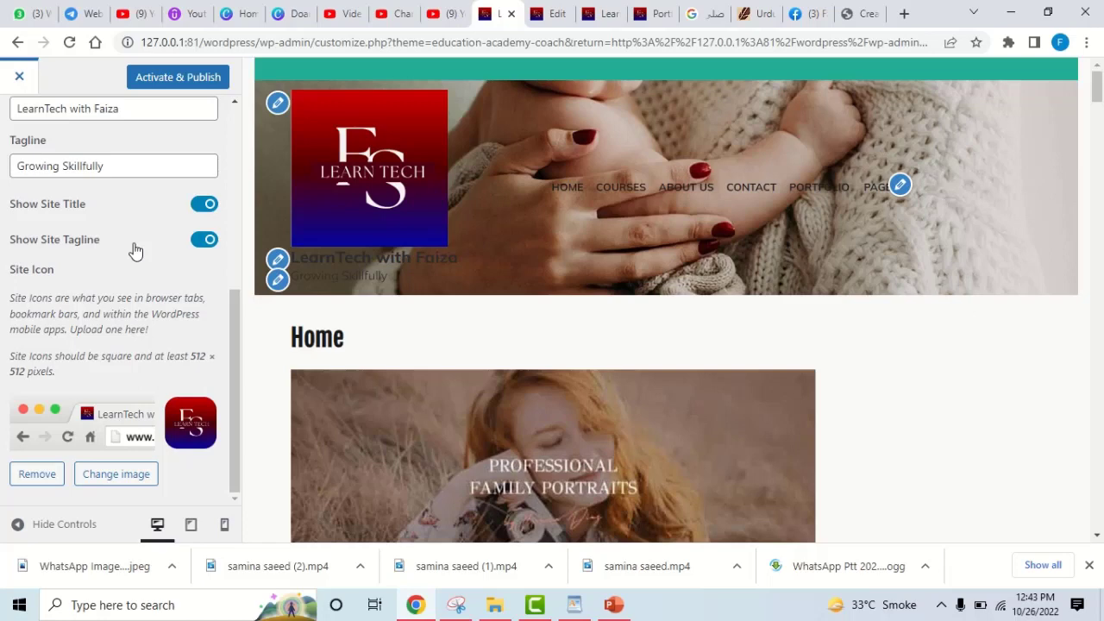
{"action": "scroll", "coordinate": [134, 251], "scroll_direction": "up", "scroll_amount": 3}
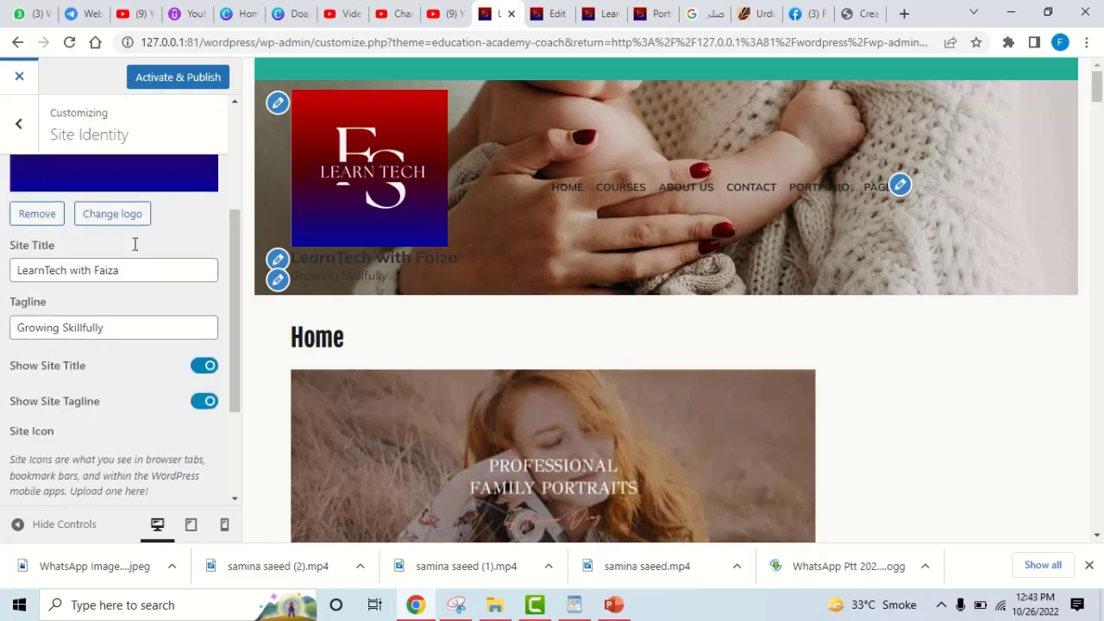
{"action": "scroll", "coordinate": [135, 246], "scroll_direction": "up", "scroll_amount": 5}
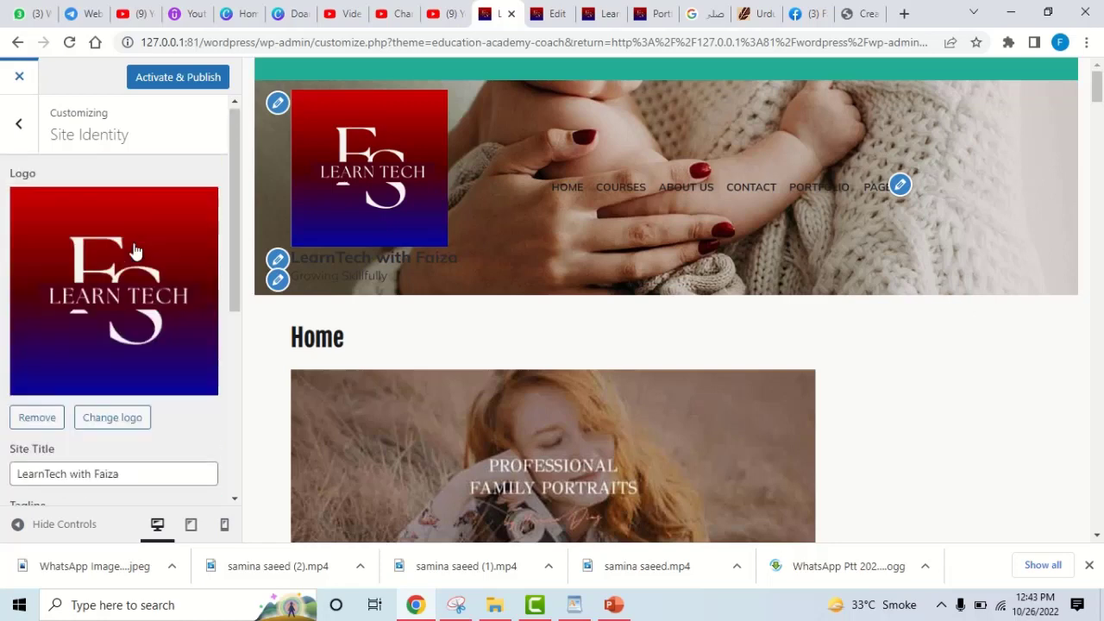
{"action": "scroll", "coordinate": [128, 241], "scroll_direction": "up", "scroll_amount": 1}
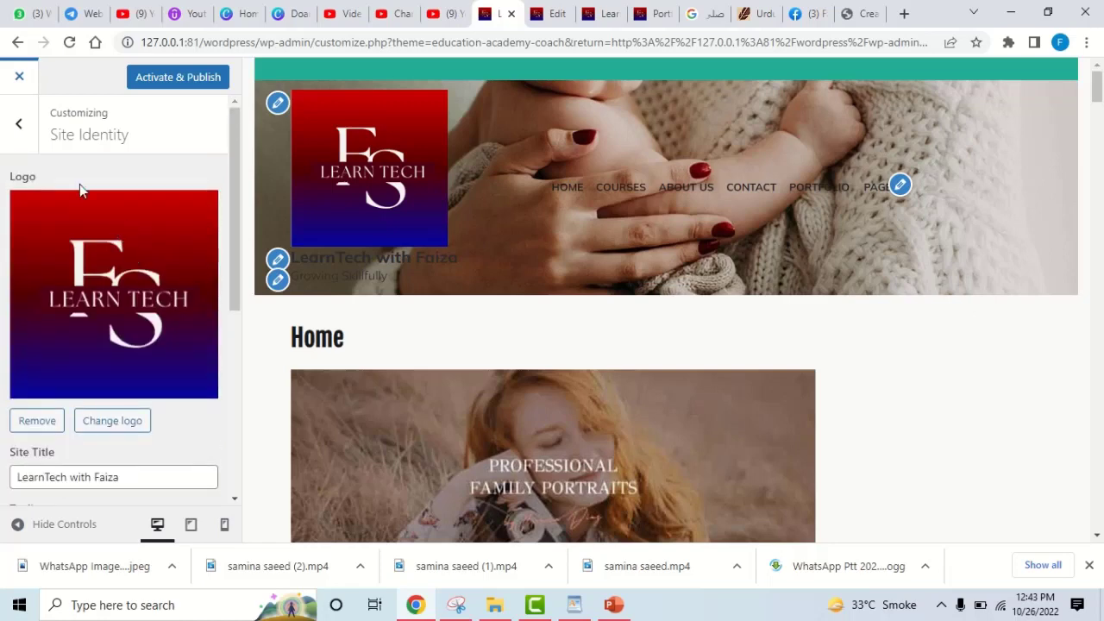
Step: Set the fam-2-2 family photo as the site background image, then remove it again
{"action": "left_click", "coordinate": [14, 129]}
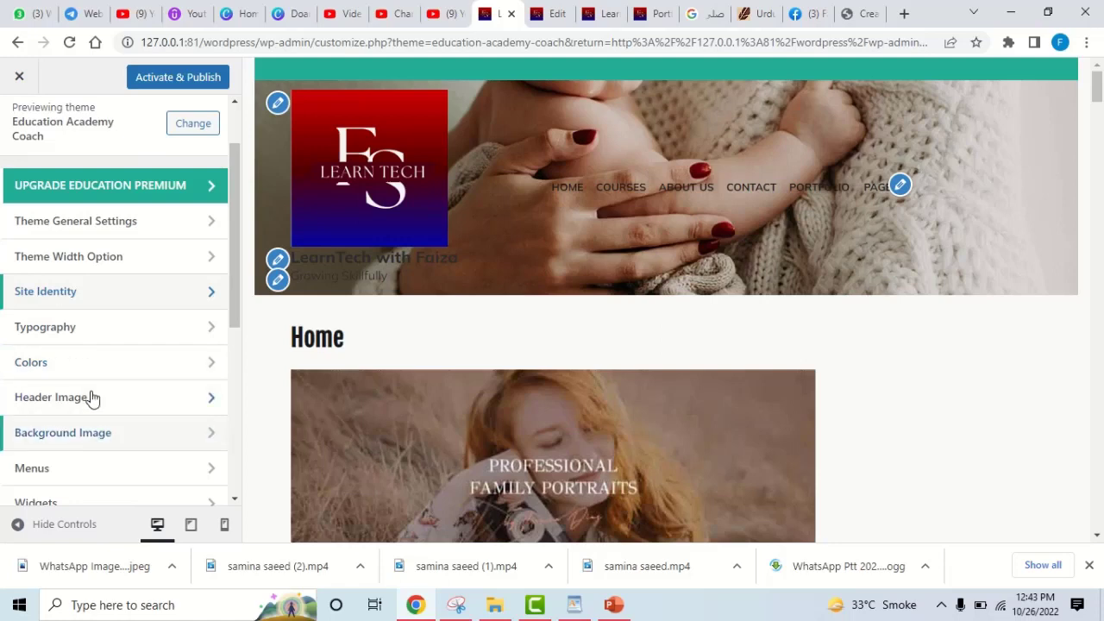
{"action": "scroll", "coordinate": [92, 390], "scroll_direction": "down", "scroll_amount": 2}
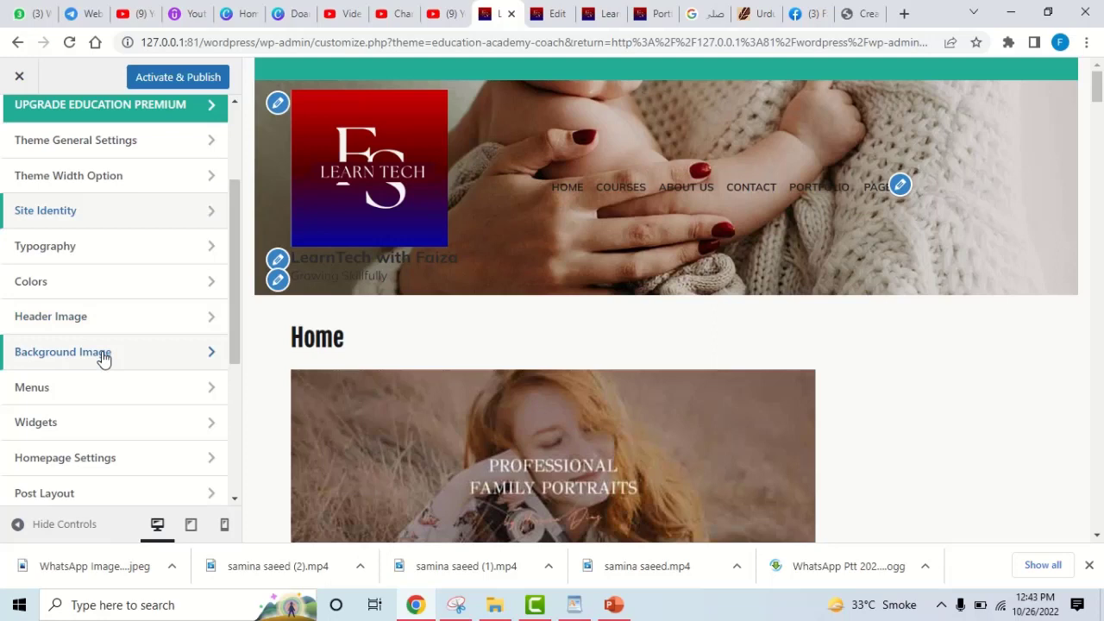
{"action": "left_click", "coordinate": [104, 356]}
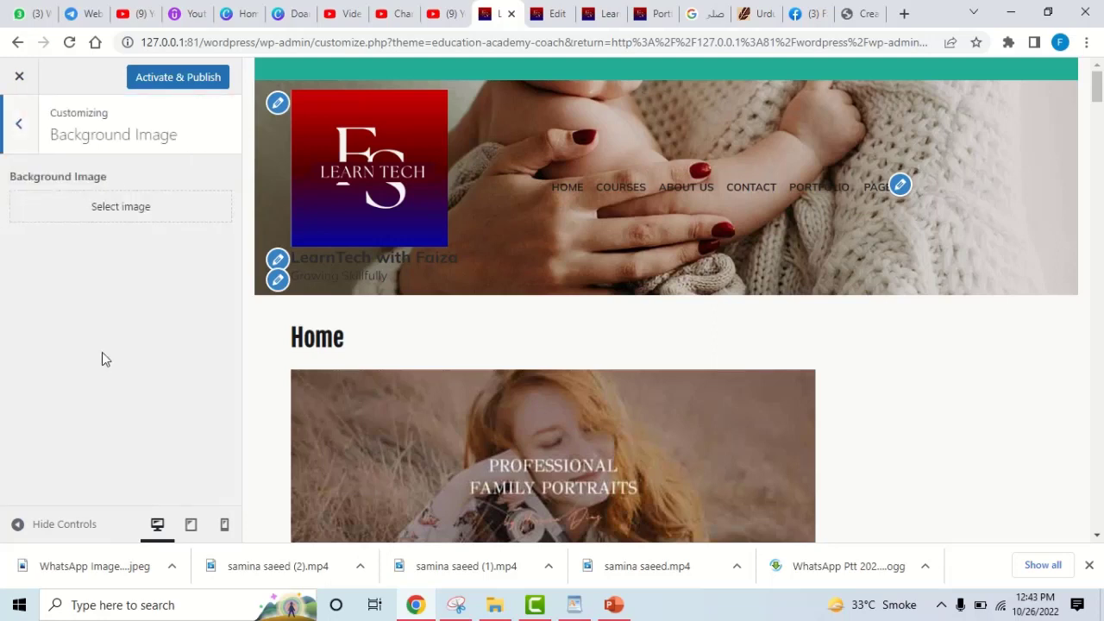
{"action": "left_click", "coordinate": [125, 212]}
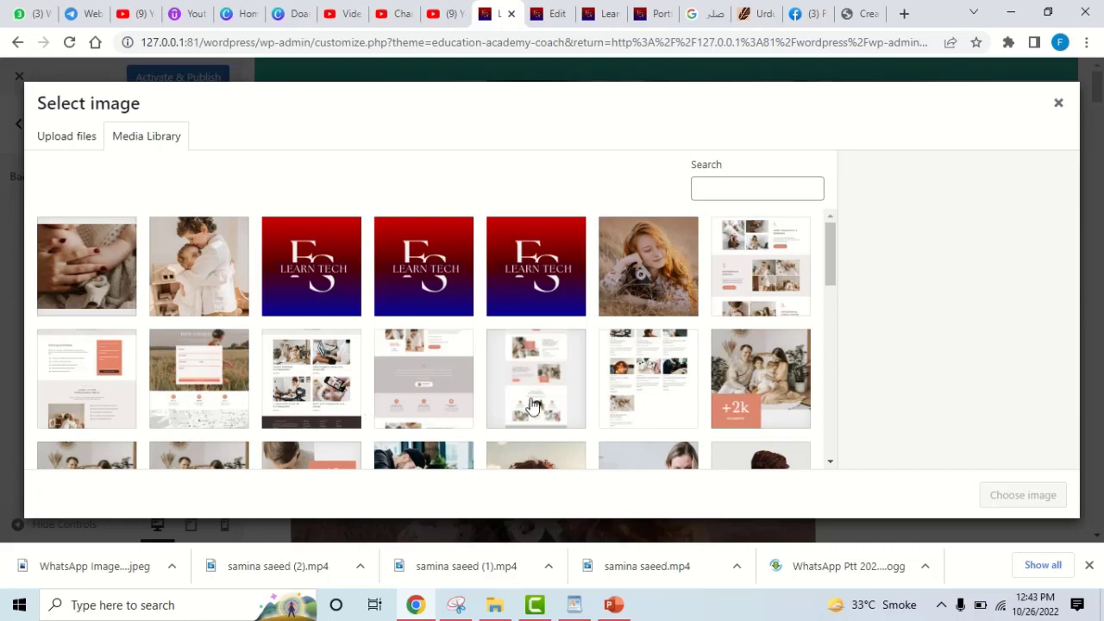
{"action": "left_click", "coordinate": [765, 387]}
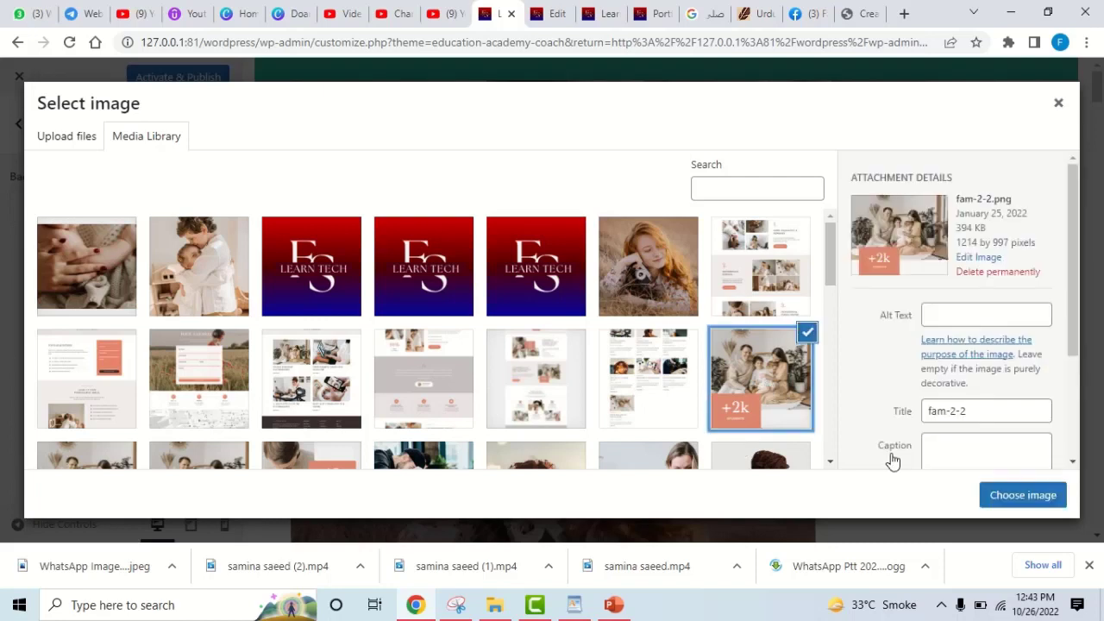
{"action": "left_click", "coordinate": [1022, 495]}
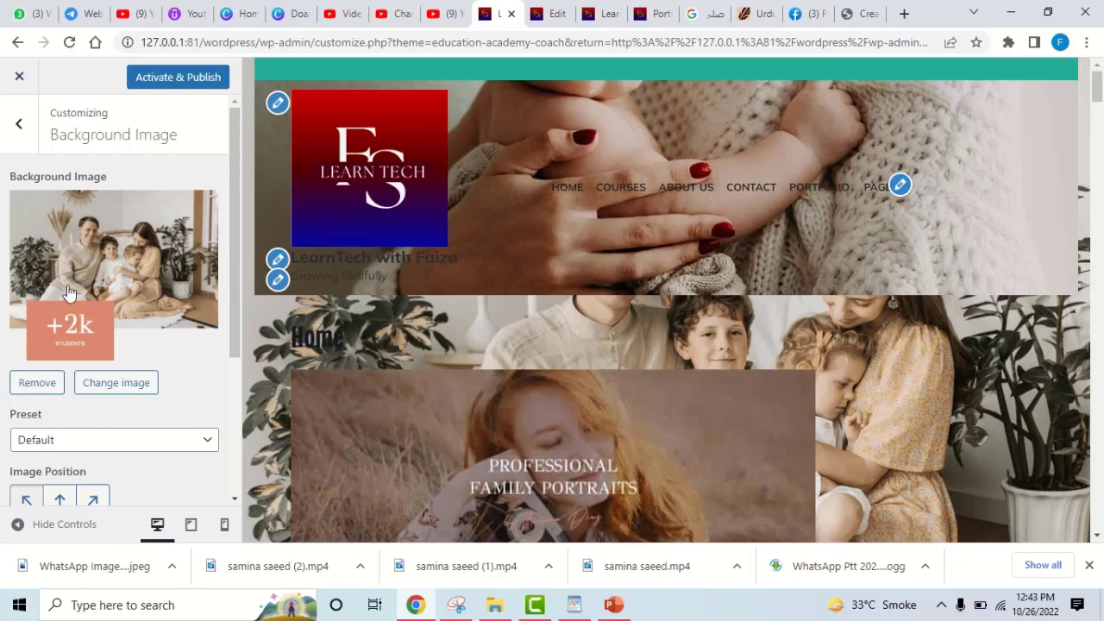
{"action": "left_click", "coordinate": [36, 384]}
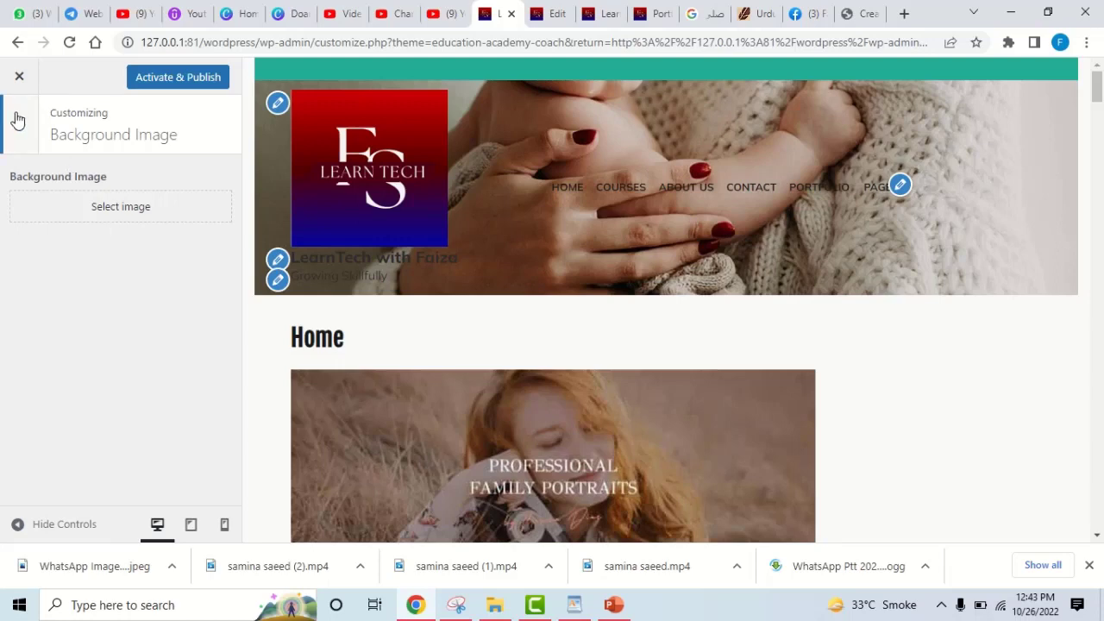
Step: Return to the main Customizer list and open the Menus section
{"action": "left_click", "coordinate": [15, 116]}
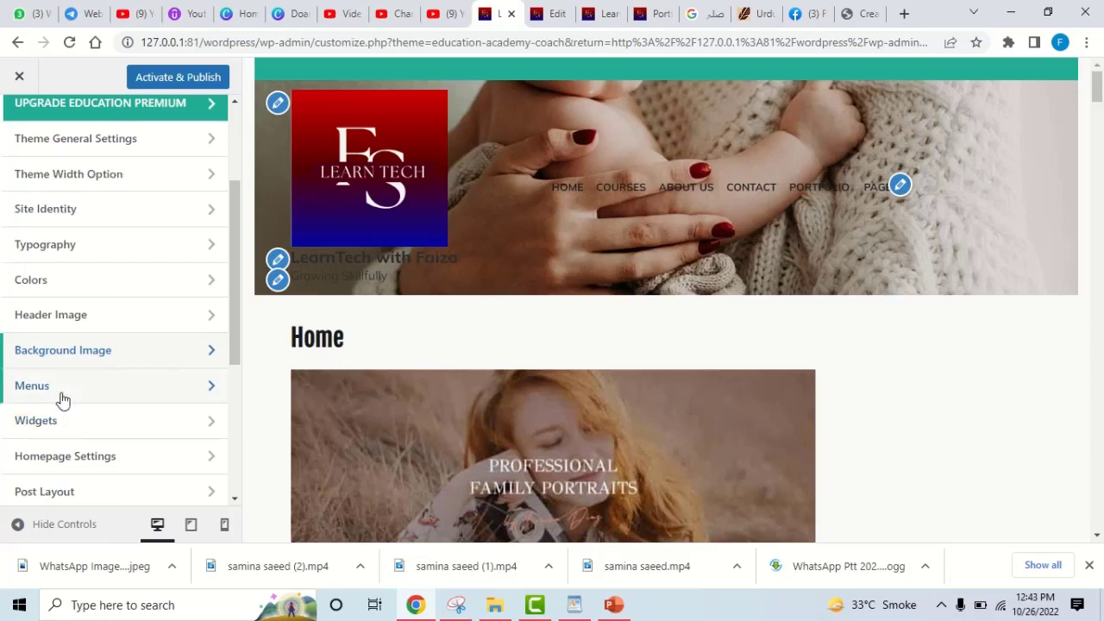
{"action": "scroll", "coordinate": [60, 396], "scroll_direction": "down", "scroll_amount": 2}
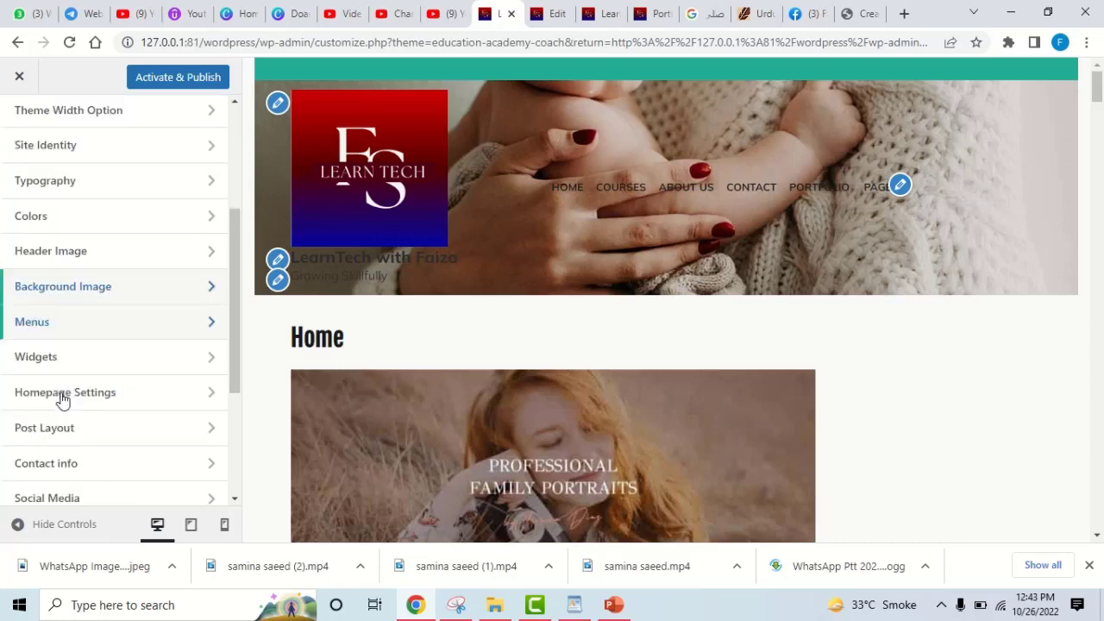
{"action": "left_click", "coordinate": [68, 318]}
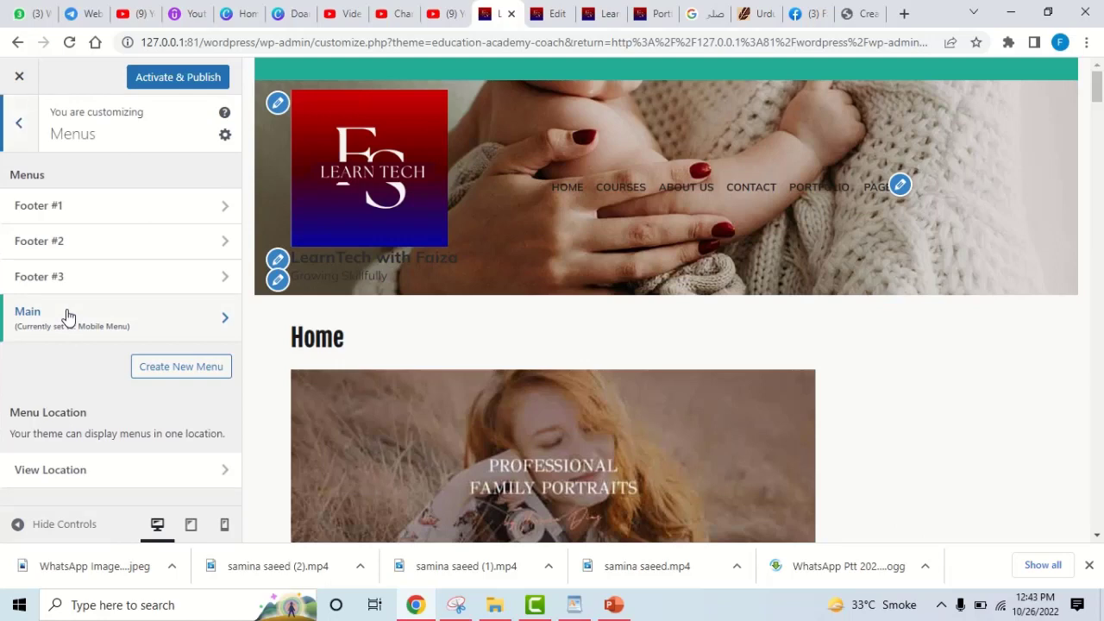
Step: Check the empty Footer #1 and Footer #2 menus, then open the Main menu
{"action": "left_click", "coordinate": [63, 213]}
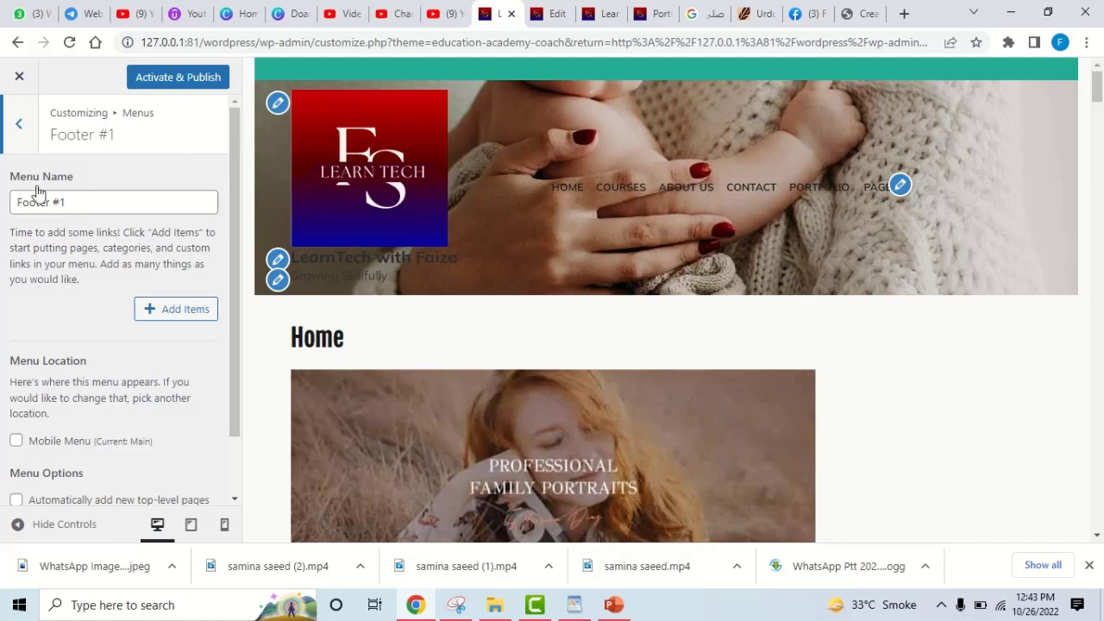
{"action": "left_click", "coordinate": [21, 127]}
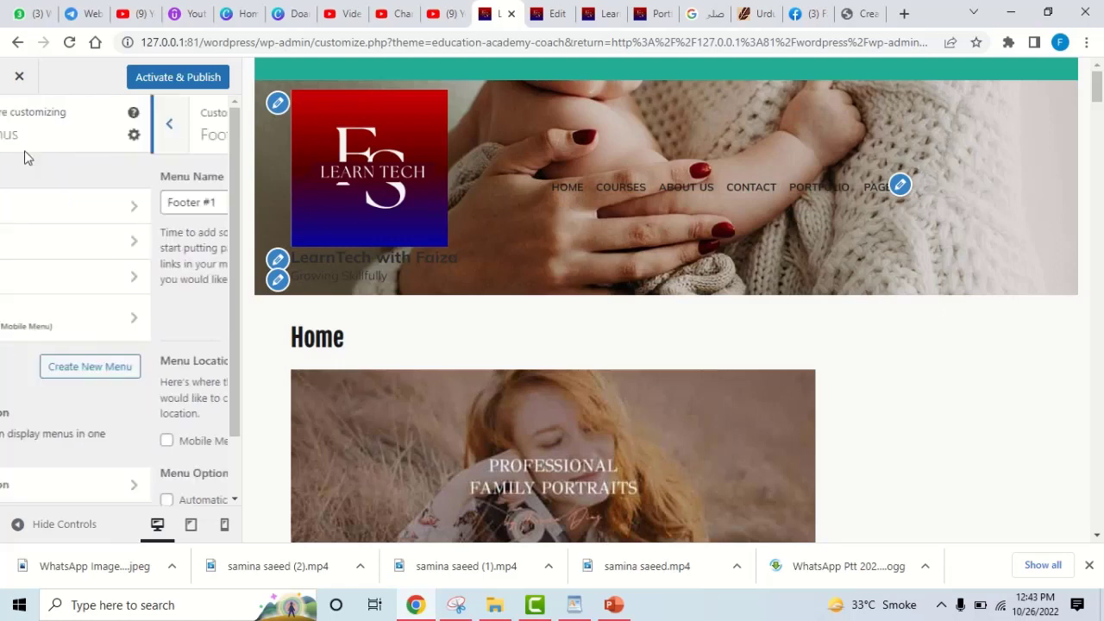
{"action": "left_click", "coordinate": [55, 245]}
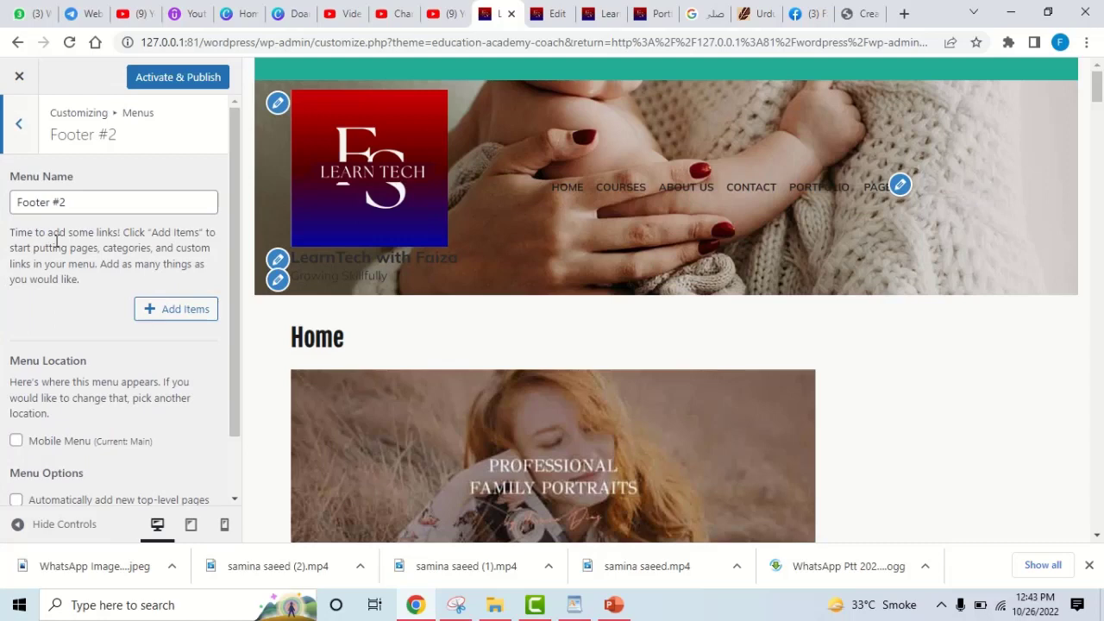
{"action": "left_click", "coordinate": [16, 129]}
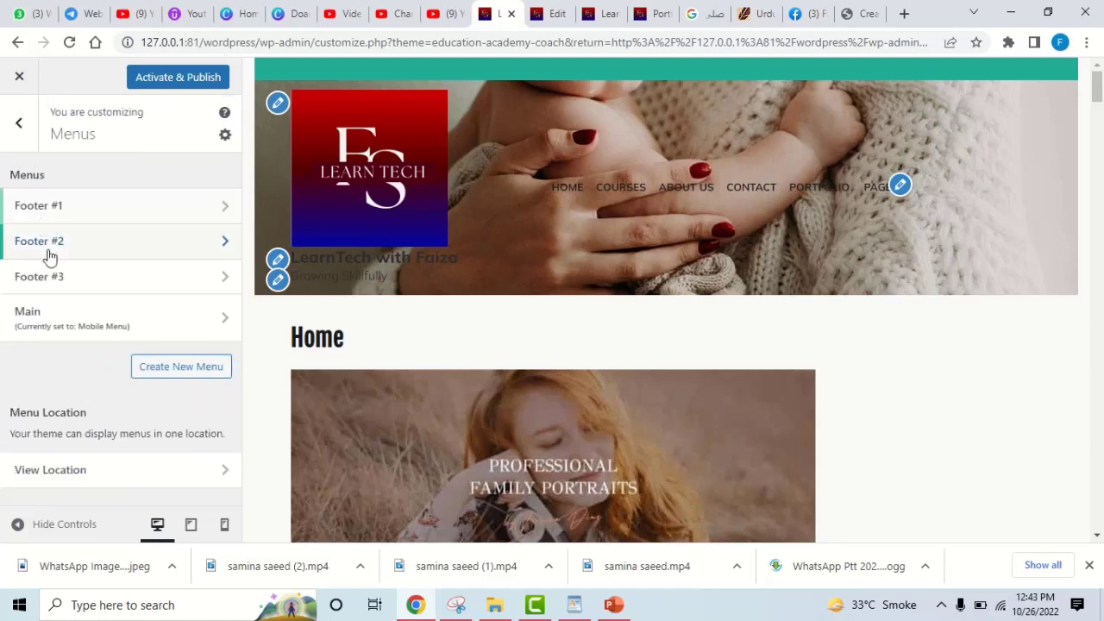
{"action": "left_click", "coordinate": [68, 326]}
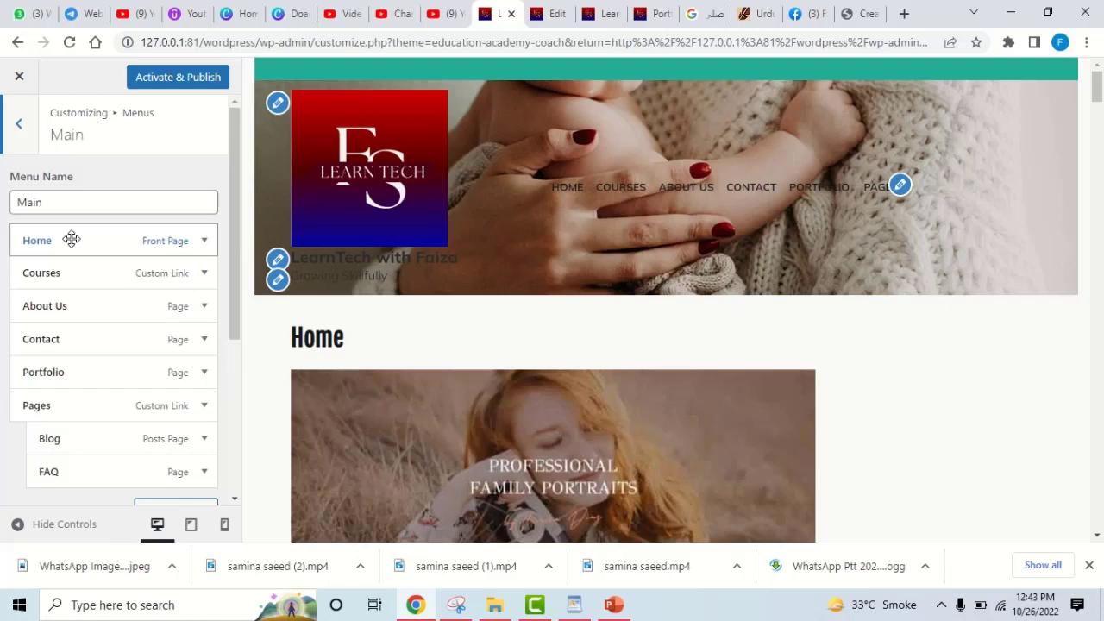
Step: Expand the Home and Courses items and select the Courses navigation label text
{"action": "left_click", "coordinate": [72, 240]}
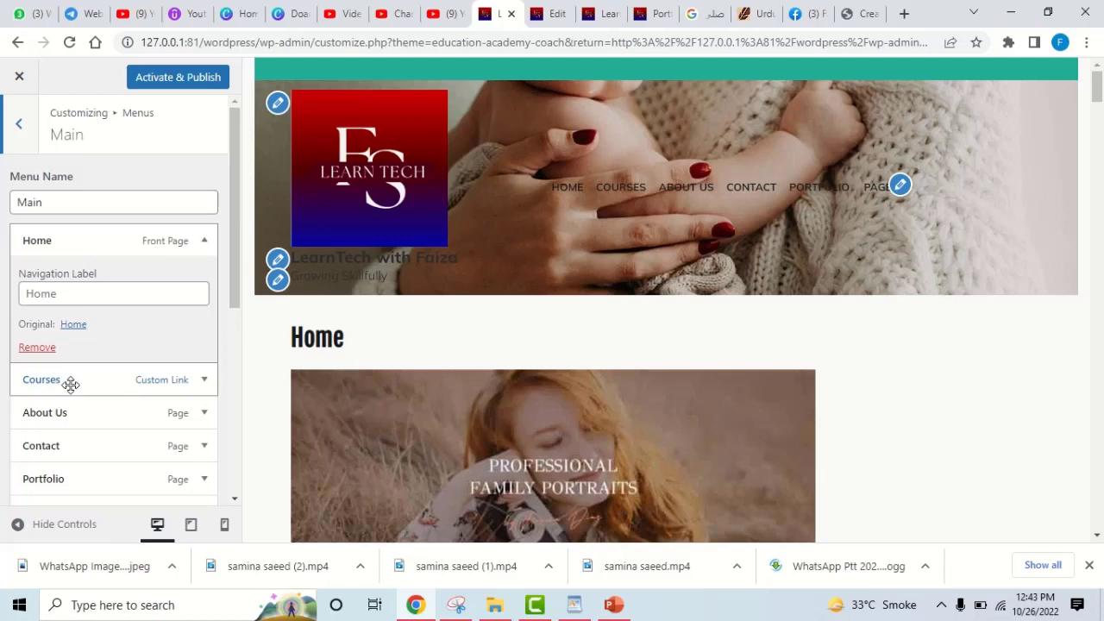
{"action": "left_click", "coordinate": [71, 381]}
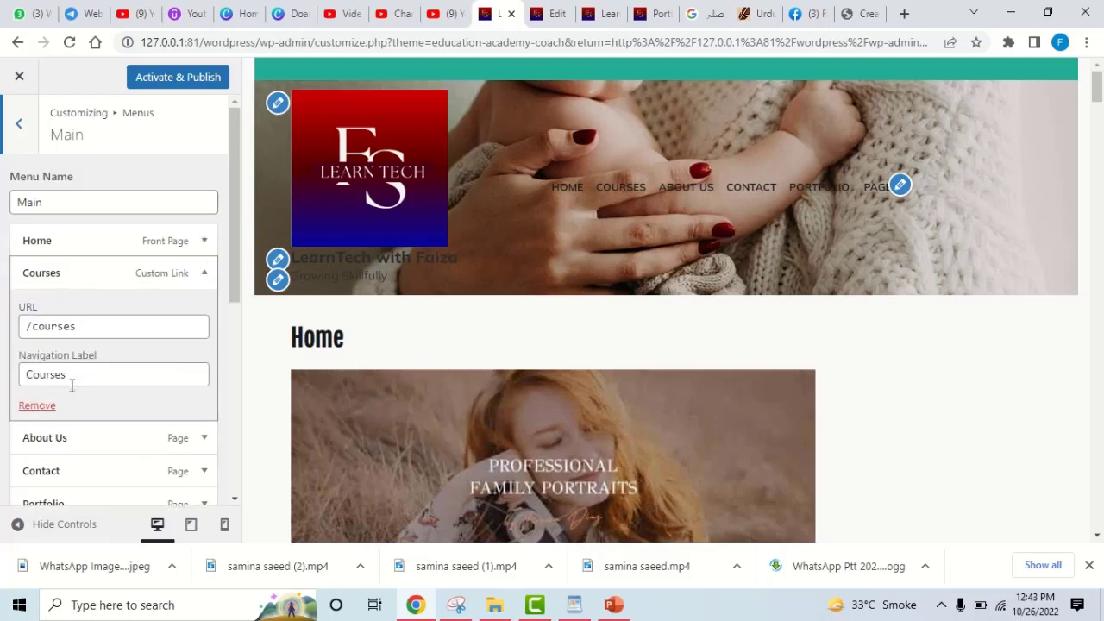
{"action": "left_click", "coordinate": [92, 330]}
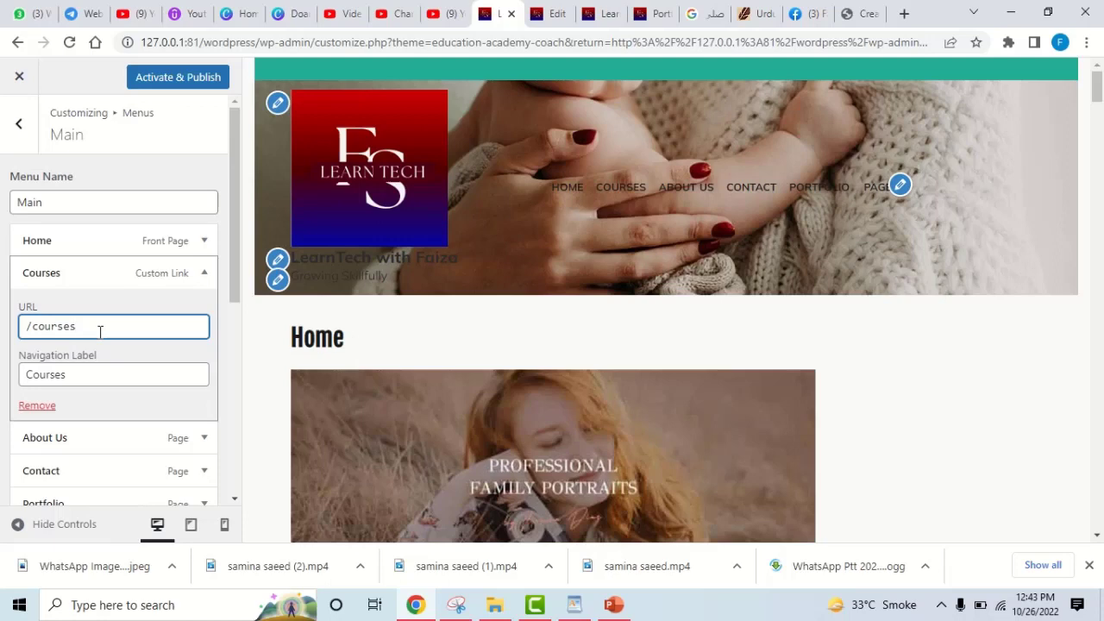
{"action": "left_click", "coordinate": [90, 374]}
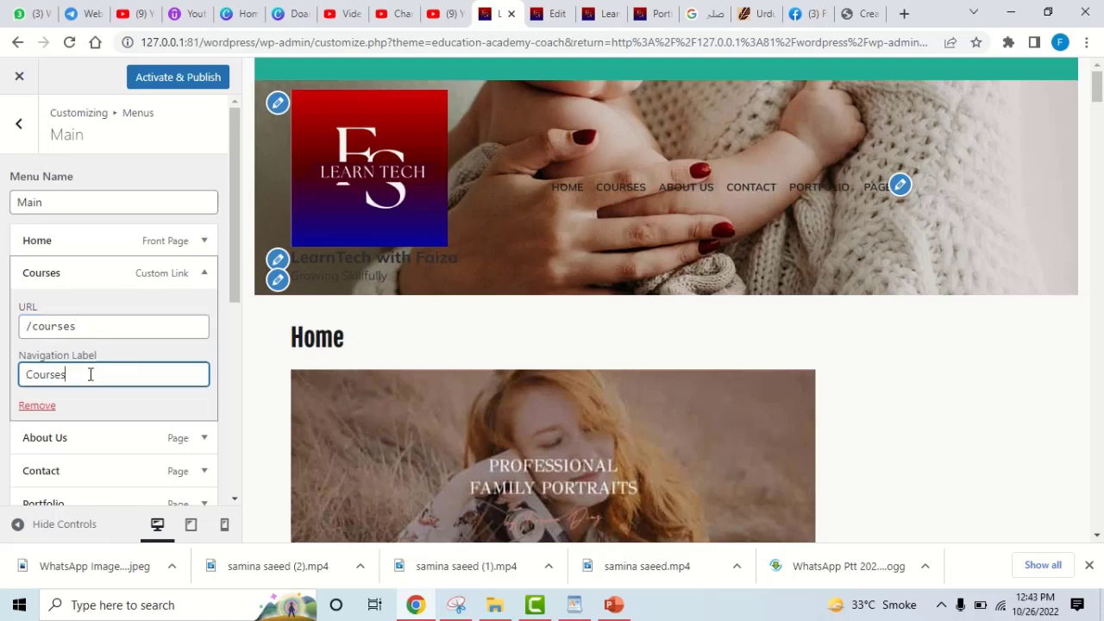
{"action": "left_click_drag", "start_coordinate": [84, 375], "coordinate": [23, 380]}
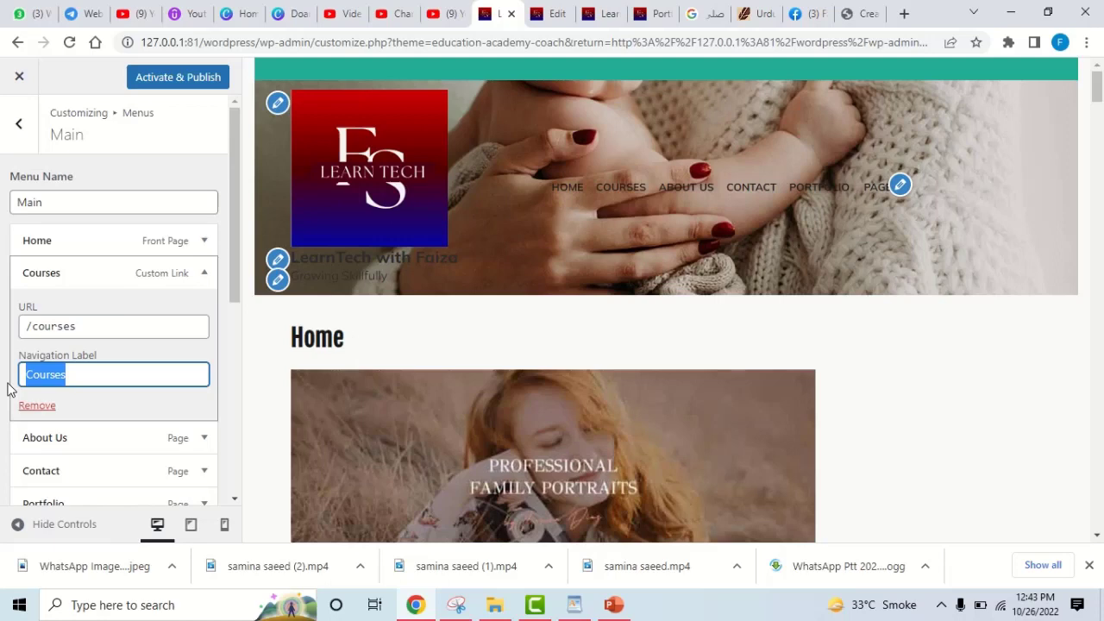
Step: Change the Courses navigation label to 'My Courses', fixing the typo
{"action": "type", "text": "M"}
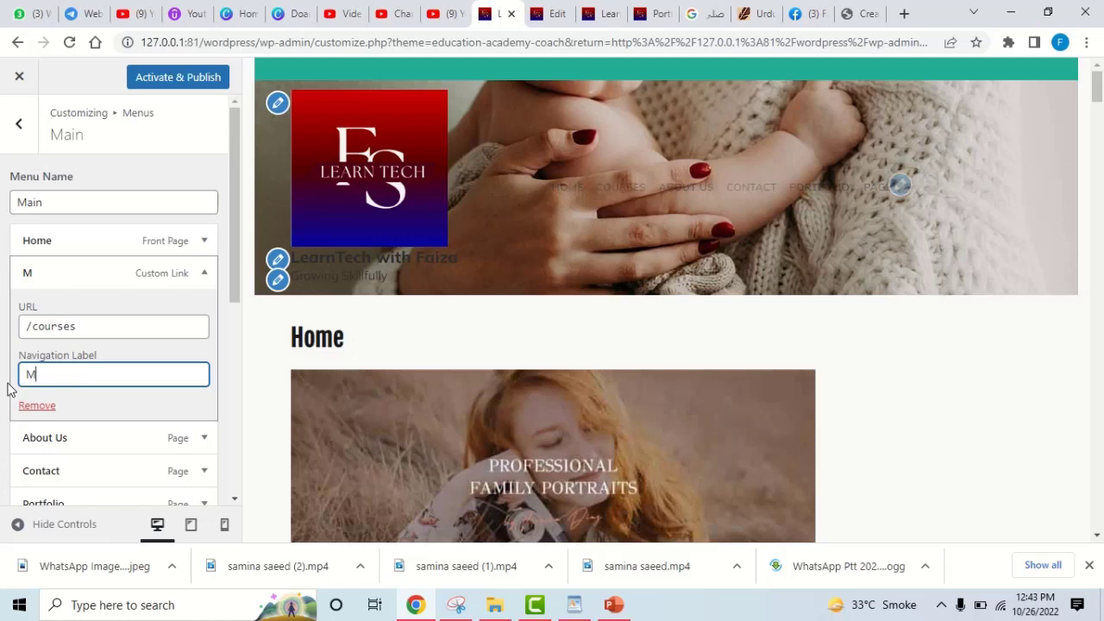
{"action": "type", "text": "y Co"}
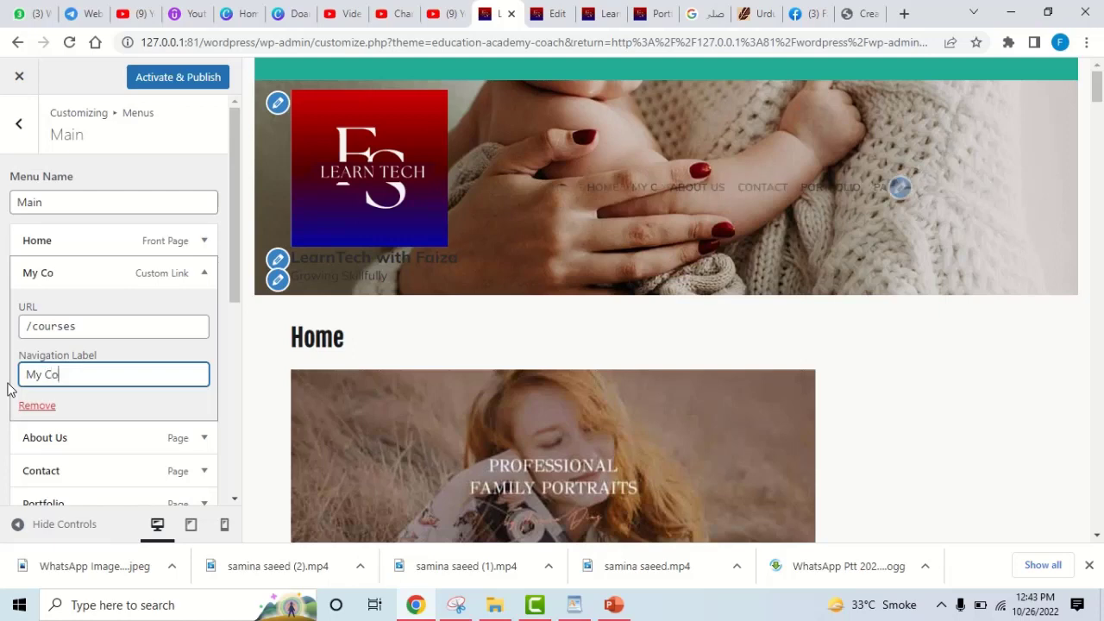
{"action": "type", "text": "ursee"}
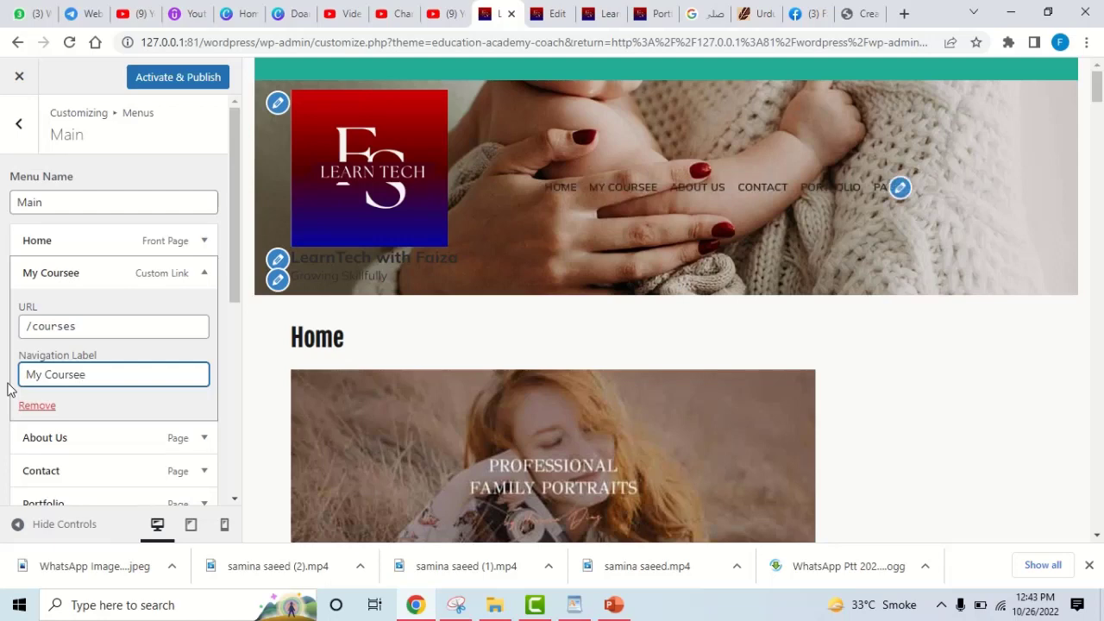
{"action": "key", "text": "BackSpace"}
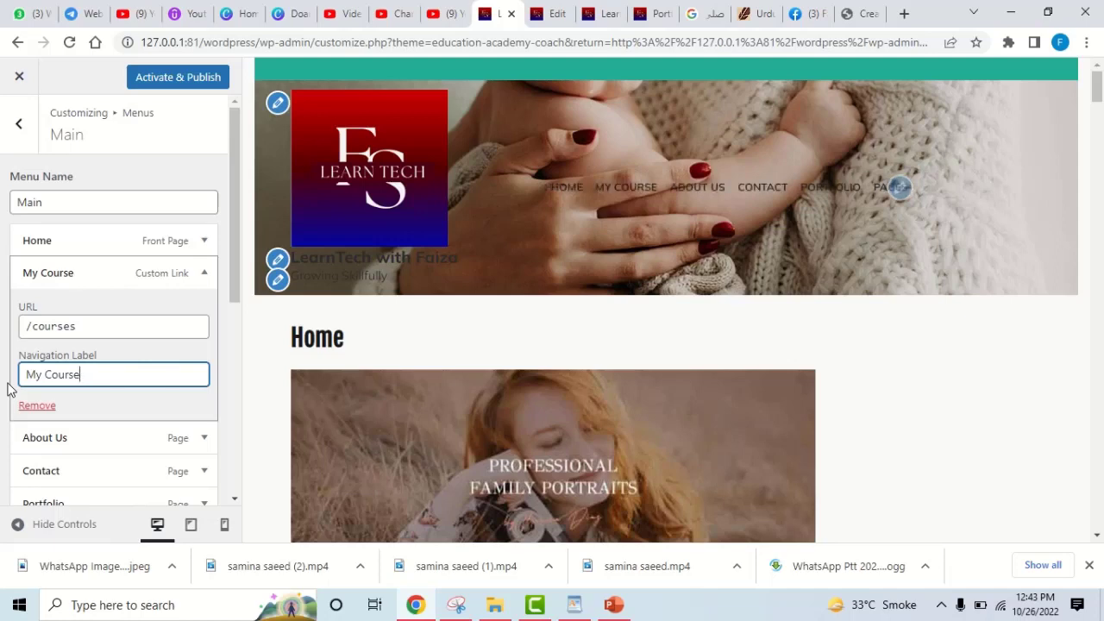
{"action": "type", "text": "s"}
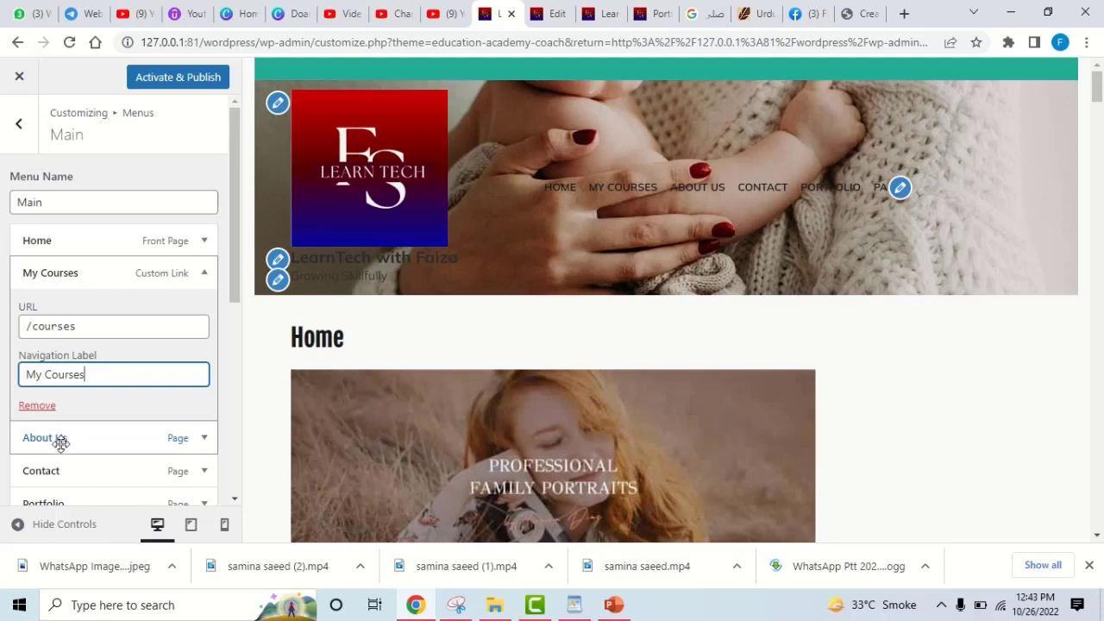
Step: Expand the About Us and Portfolio items and enter Portfolio's navigation label field
{"action": "left_click", "coordinate": [61, 442]}
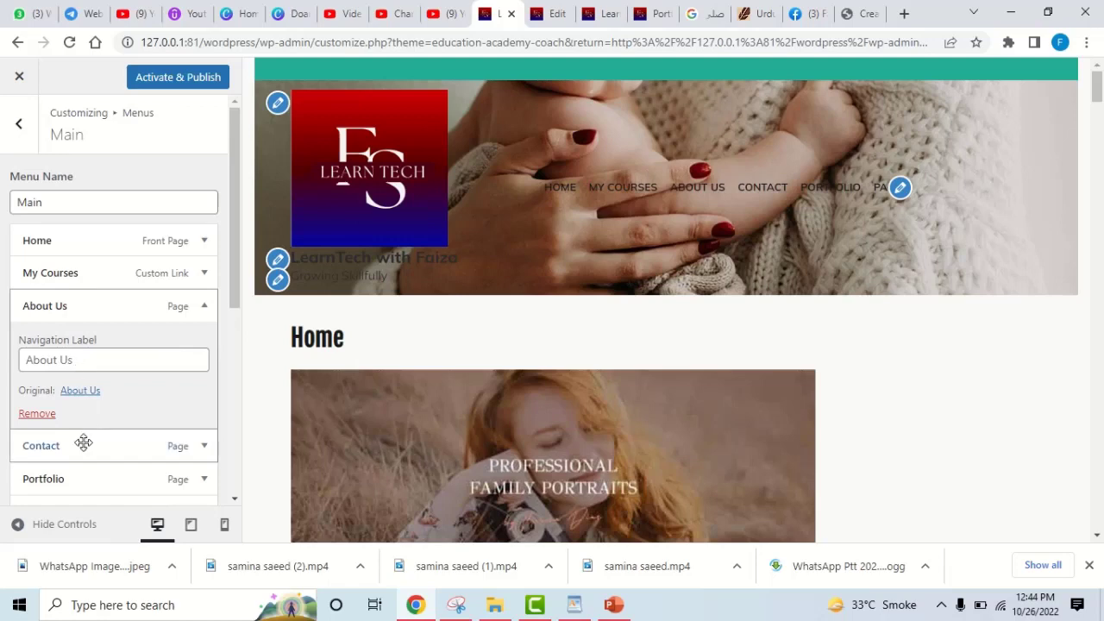
{"action": "scroll", "coordinate": [84, 443], "scroll_direction": "down", "scroll_amount": 2}
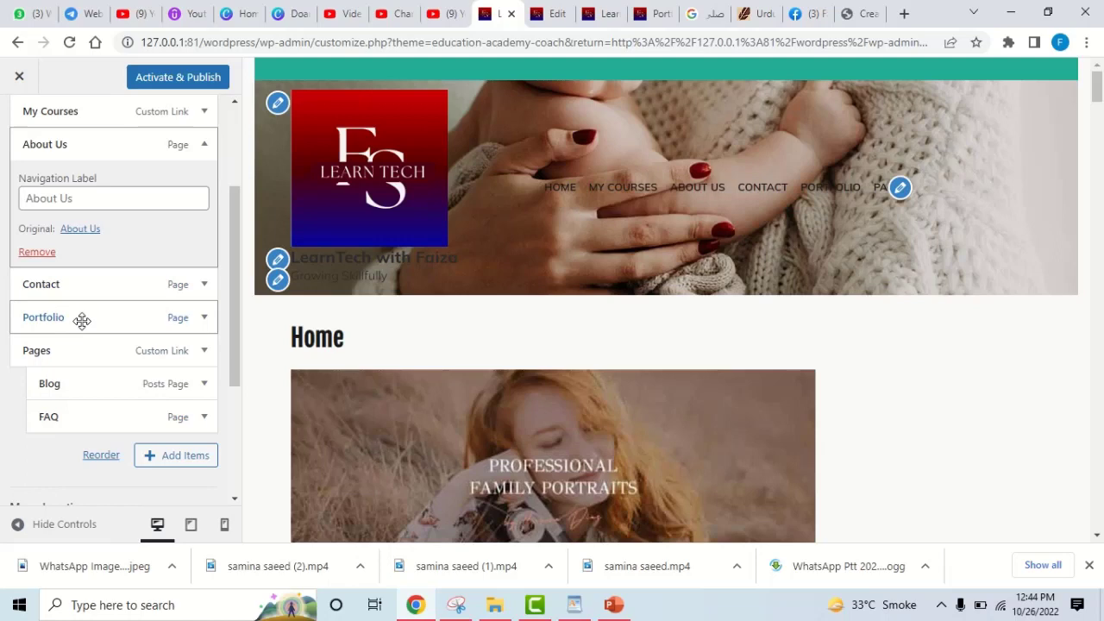
{"action": "left_click", "coordinate": [82, 320]}
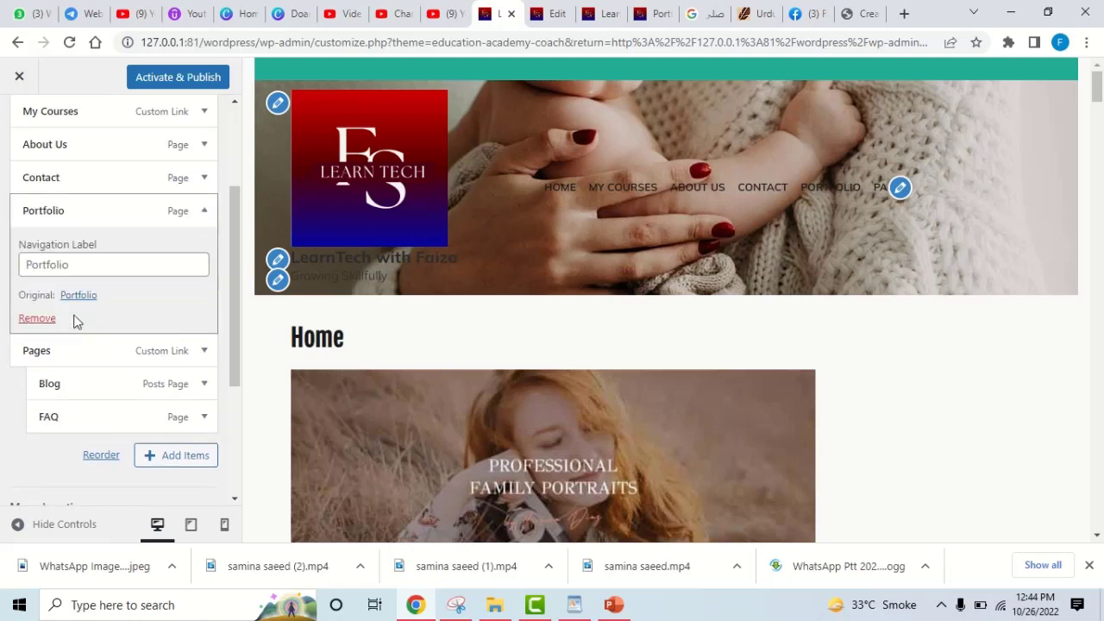
{"action": "left_click", "coordinate": [79, 265]}
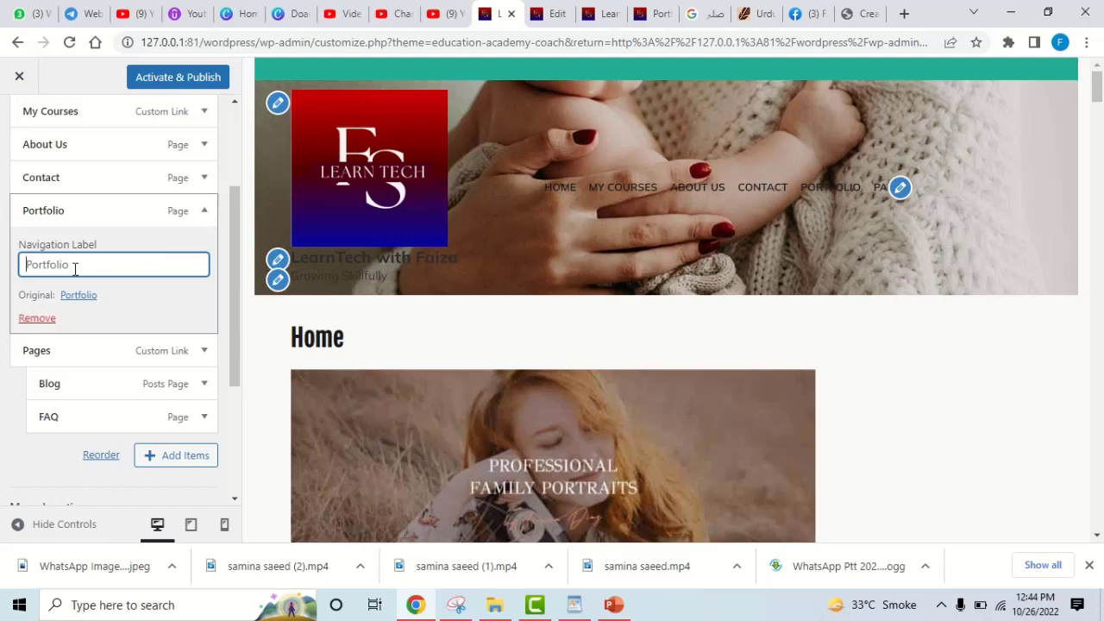
Step: Try the labels 'Agenda' and 'Uor' in the Portfolio navigation label, then delete them
{"action": "type", "text": "A"}
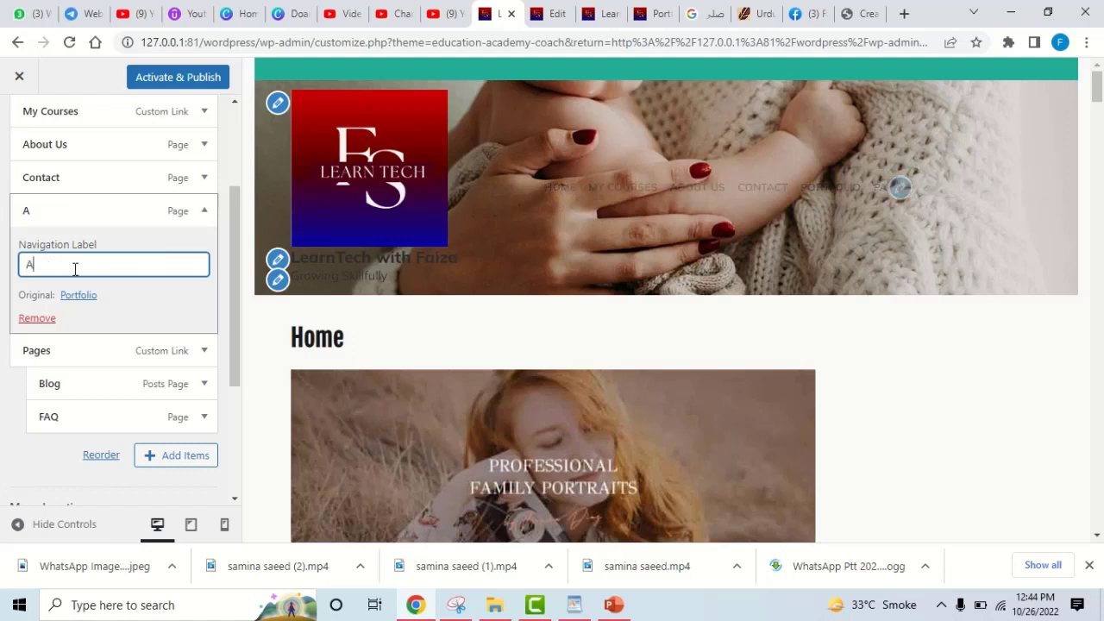
{"action": "type", "text": "g"}
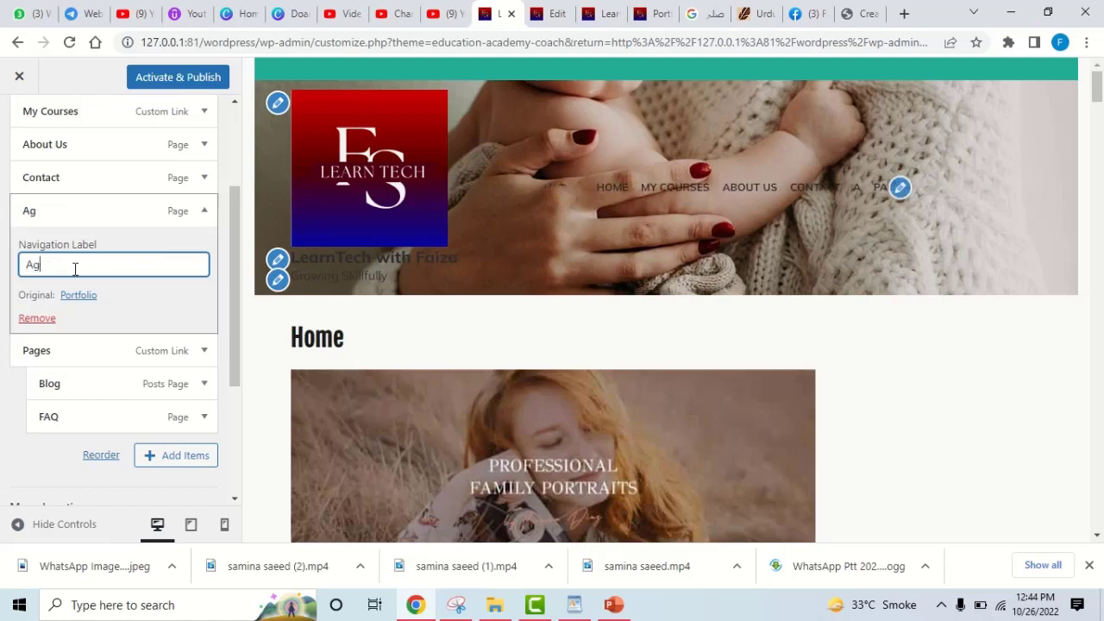
{"action": "type", "text": "e"}
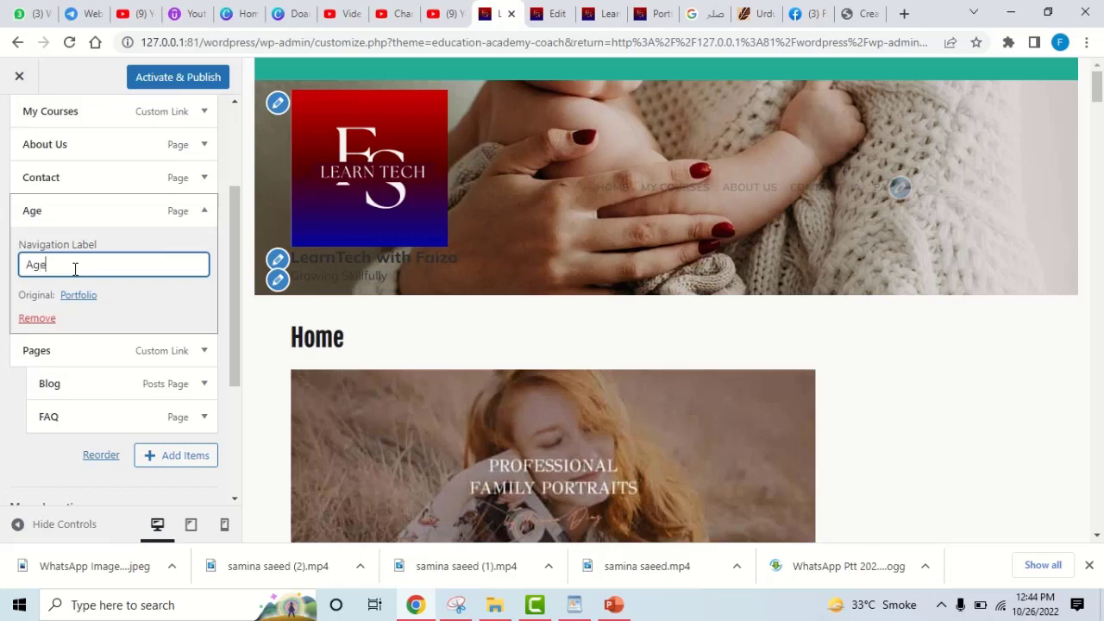
{"action": "type", "text": "nda"}
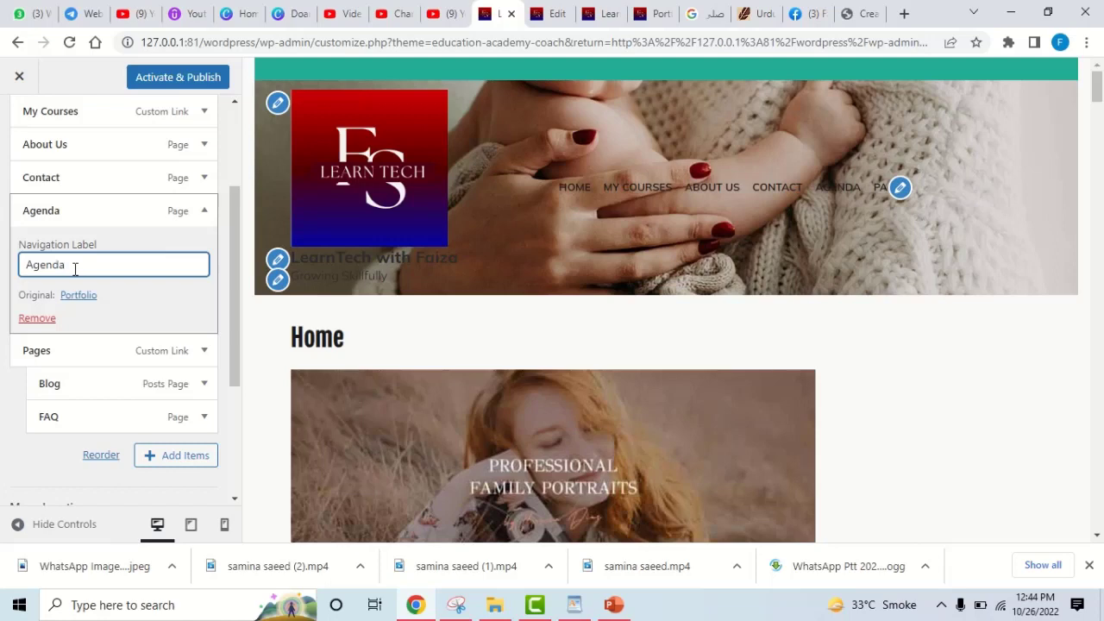
{"action": "double_click", "coordinate": [47, 266]}
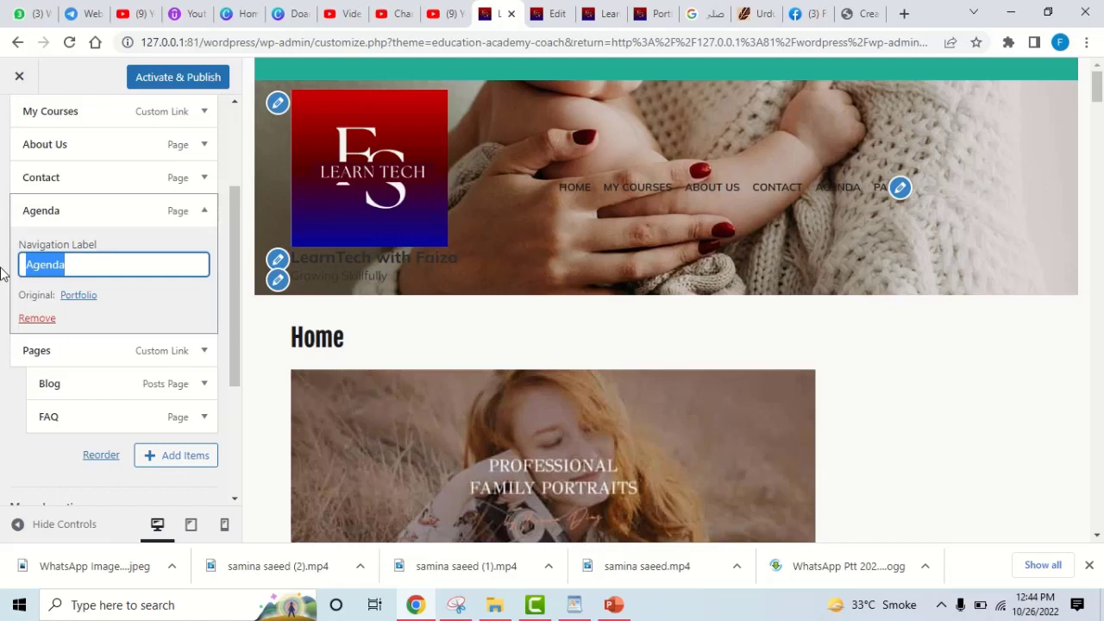
{"action": "type", "text": "U"}
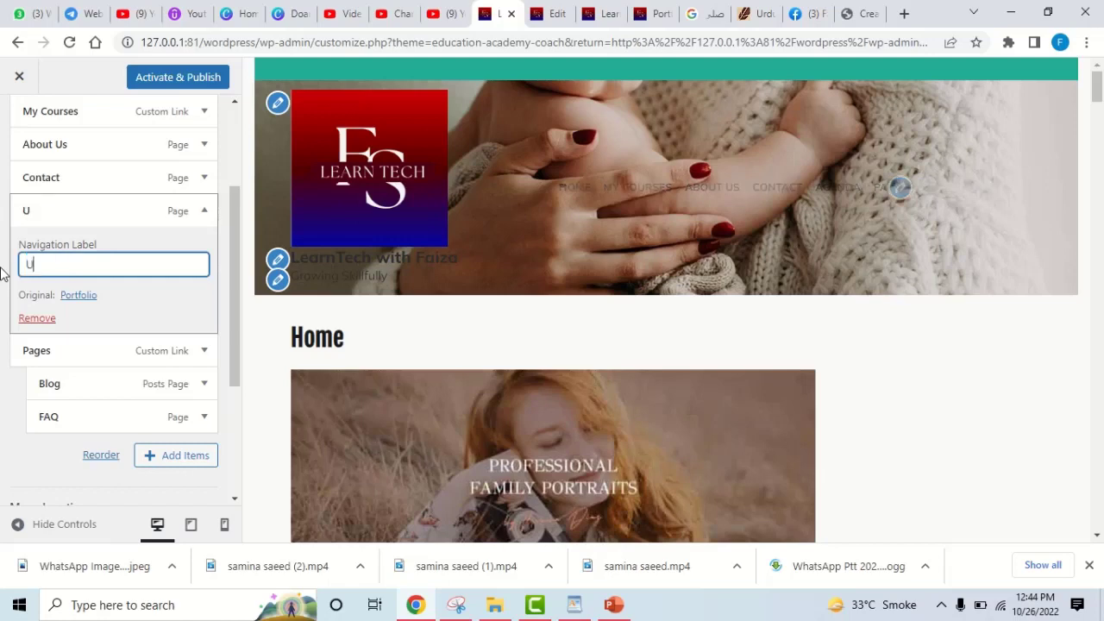
{"action": "type", "text": "o"}
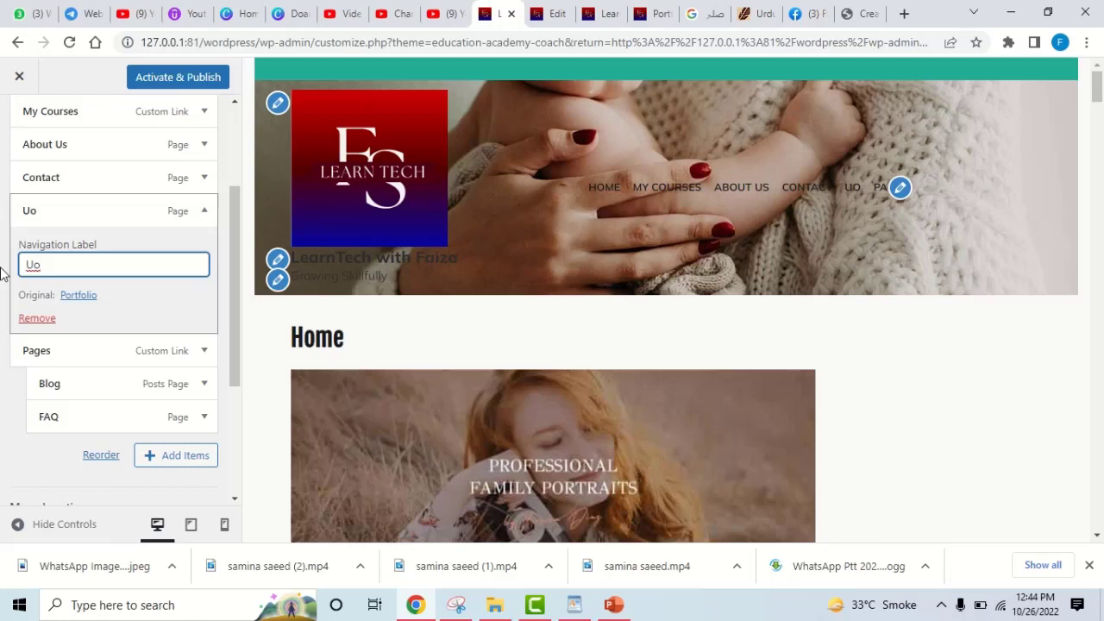
{"action": "type", "text": "r"}
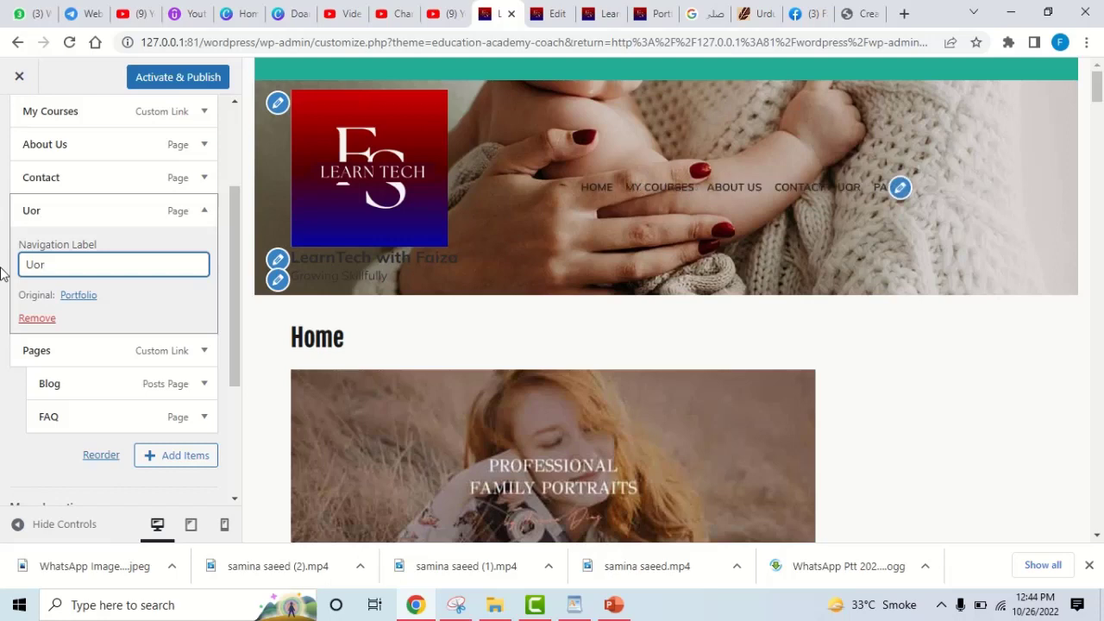
{"action": "key", "text": "BackSpace"}
{"action": "key", "text": "BackSpace"}
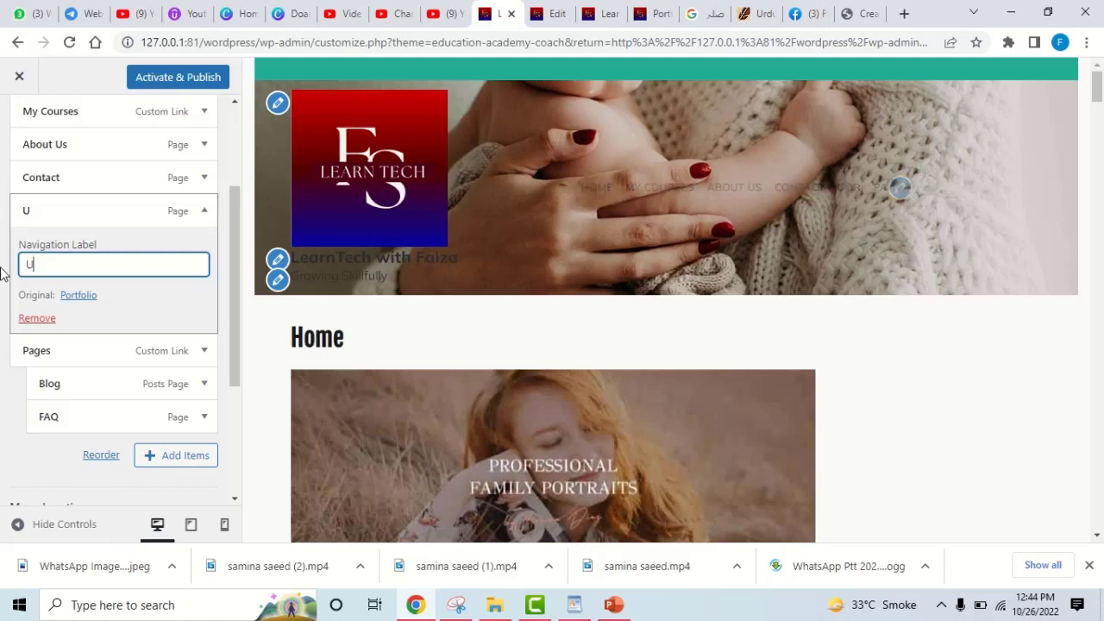
{"action": "key", "text": "BackSpace"}
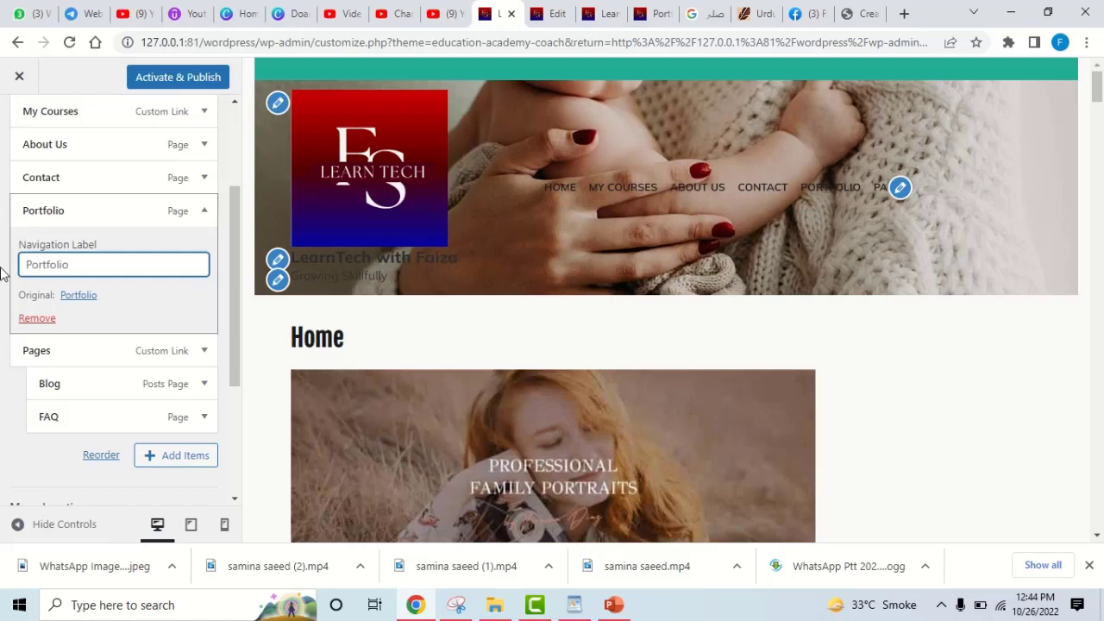
Step: Clear the label and enter 'Site Map' as the Portfolio item's navigation label
{"action": "key", "text": "ctrl+a"}
{"action": "type", "text": "O"}
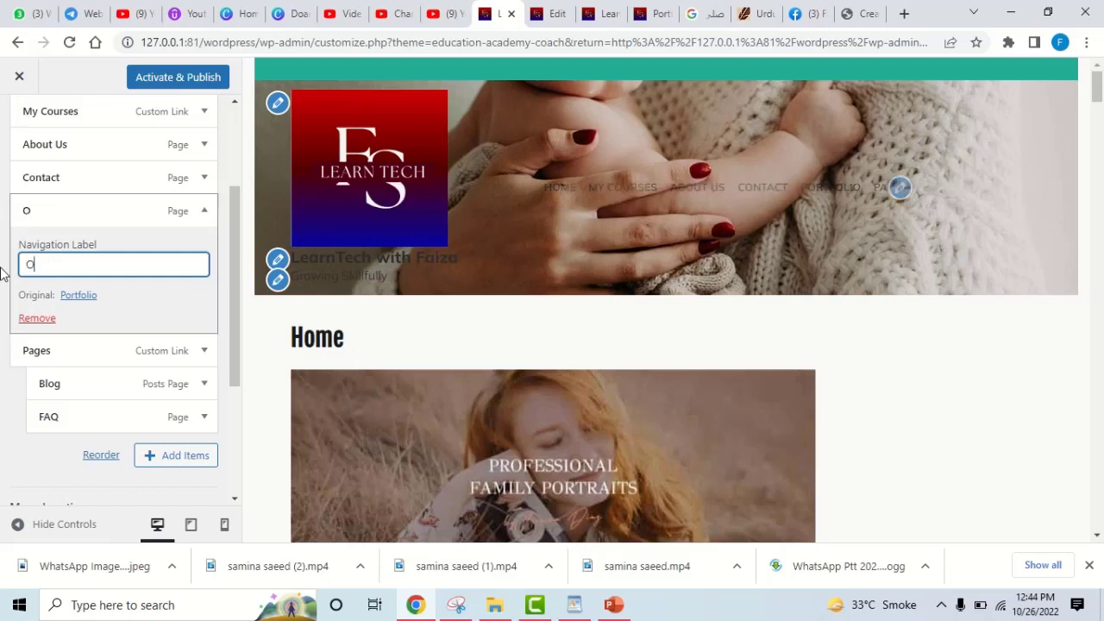
{"action": "type", "text": "ur"}
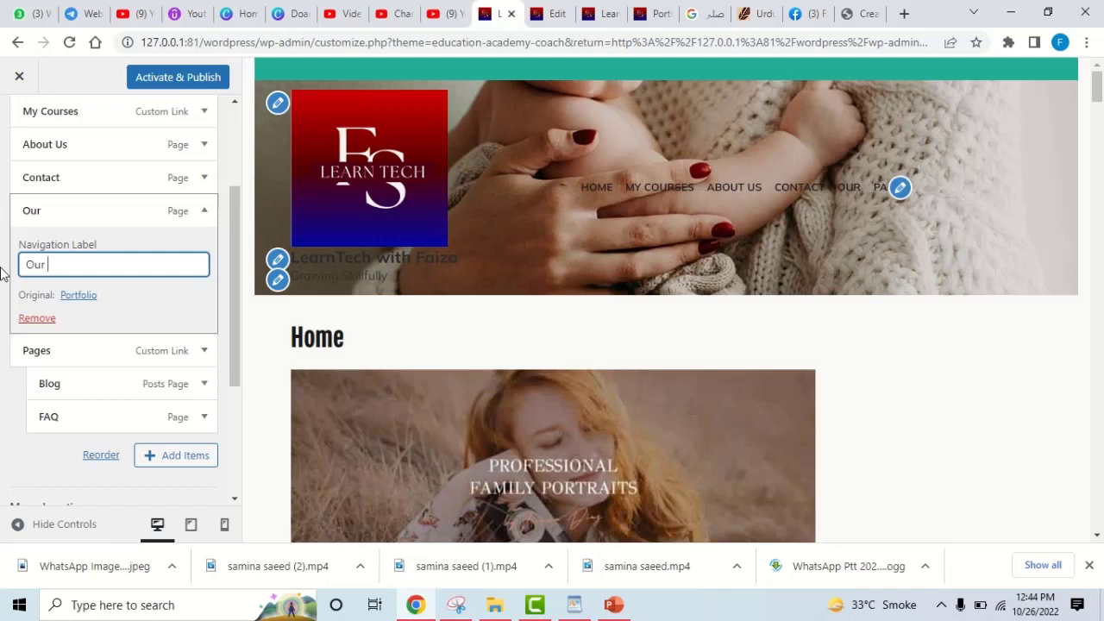
{"action": "key", "text": "BackSpace"}
{"action": "key", "text": "BackSpace"}
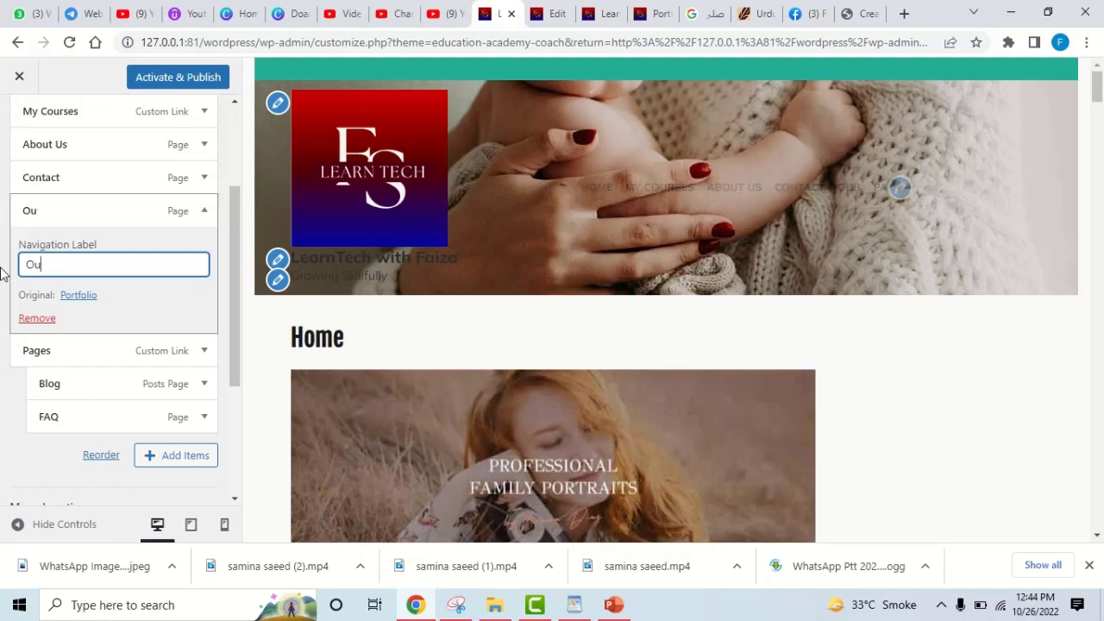
{"action": "key", "text": "BackSpace"}
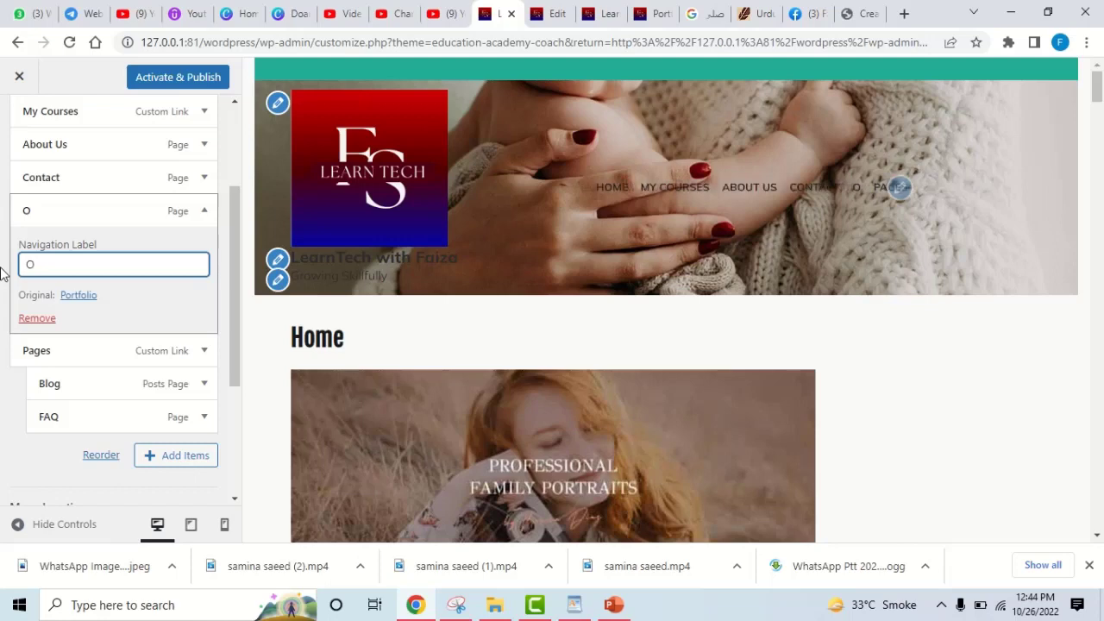
{"action": "key", "text": "BackSpace"}
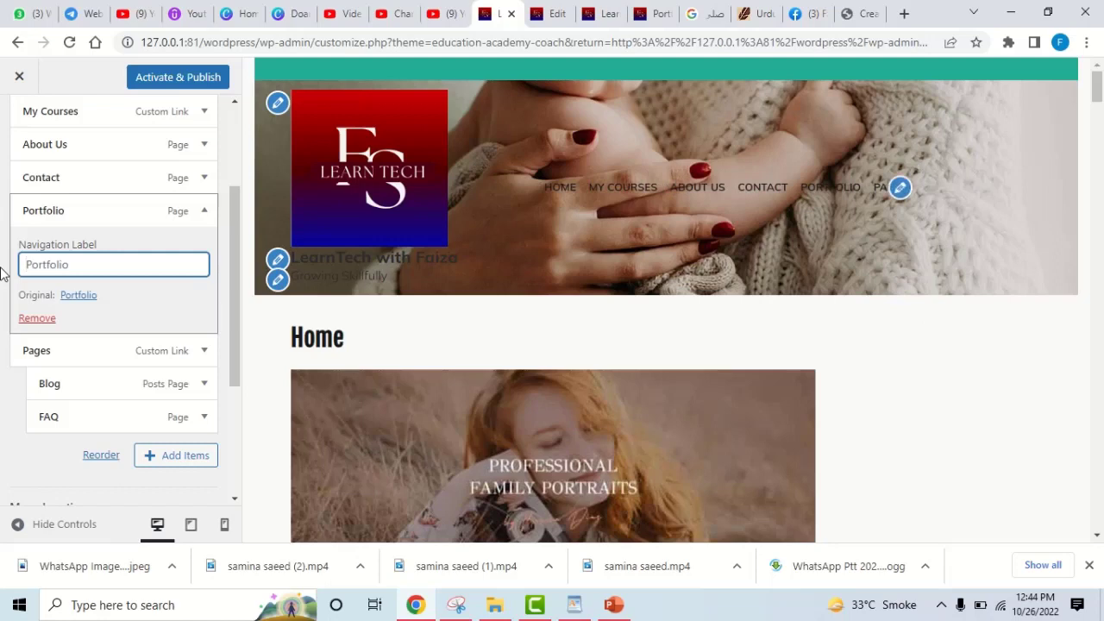
{"action": "type", "text": "S"}
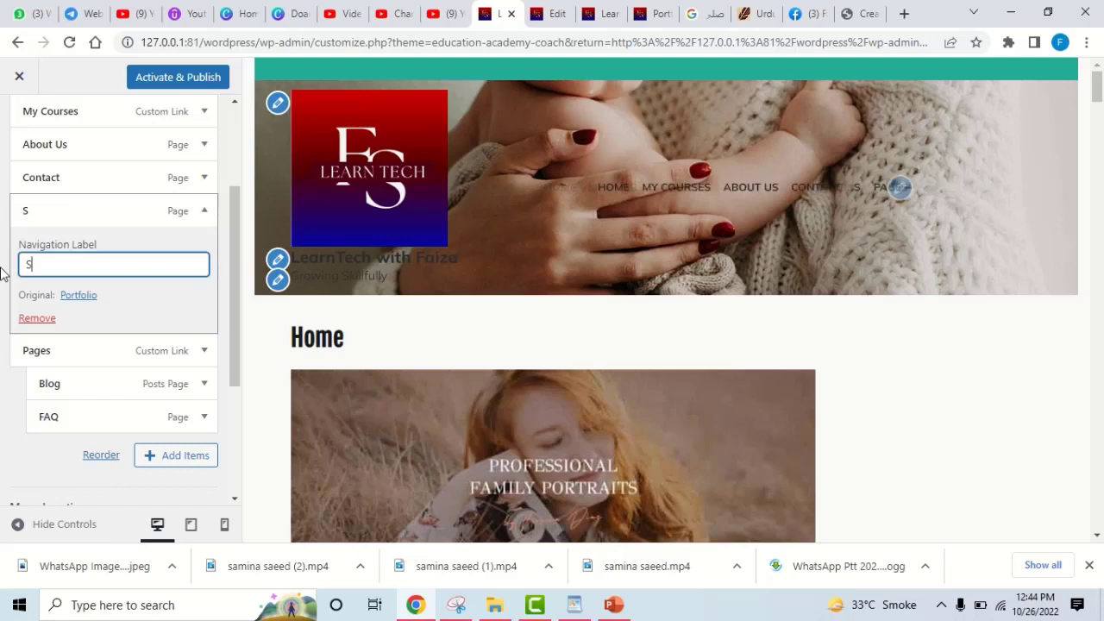
{"action": "type", "text": "i"}
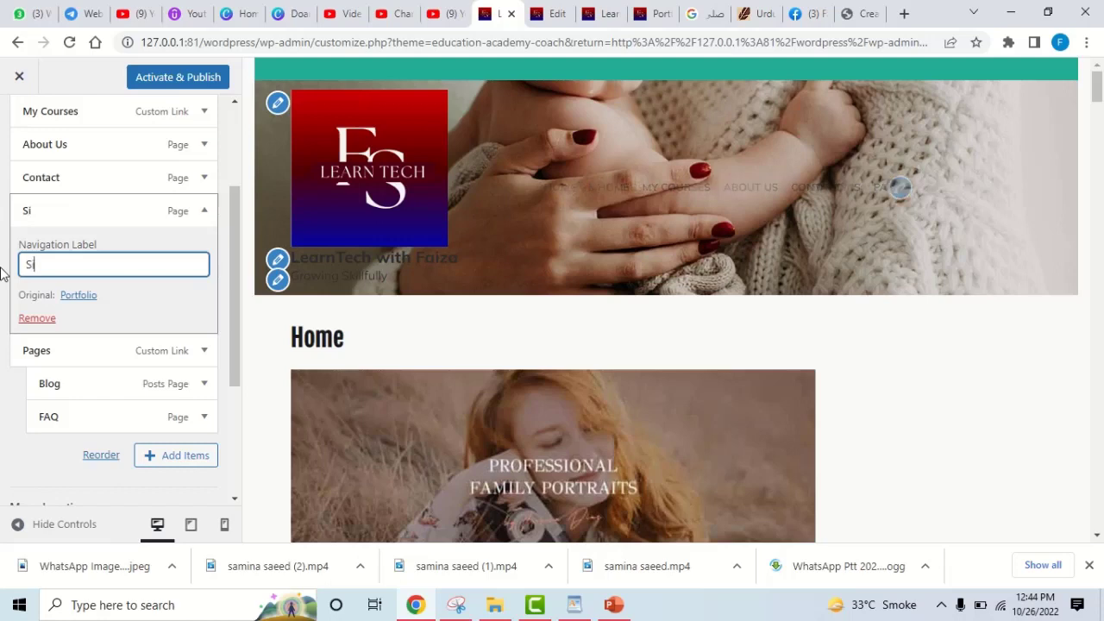
{"action": "type", "text": "t"}
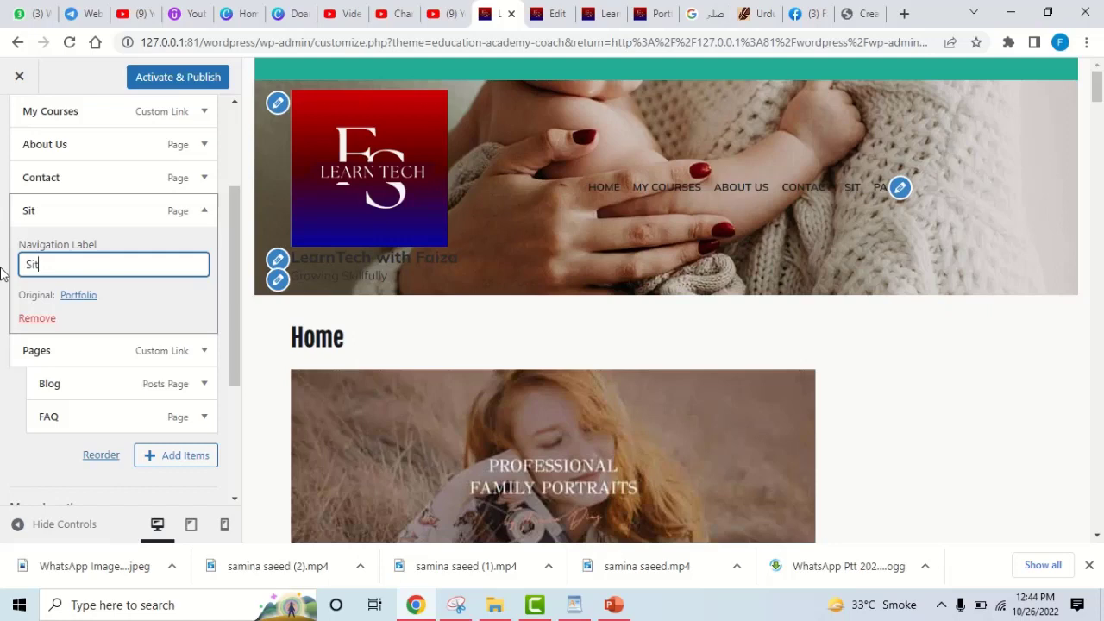
{"action": "type", "text": "e"}
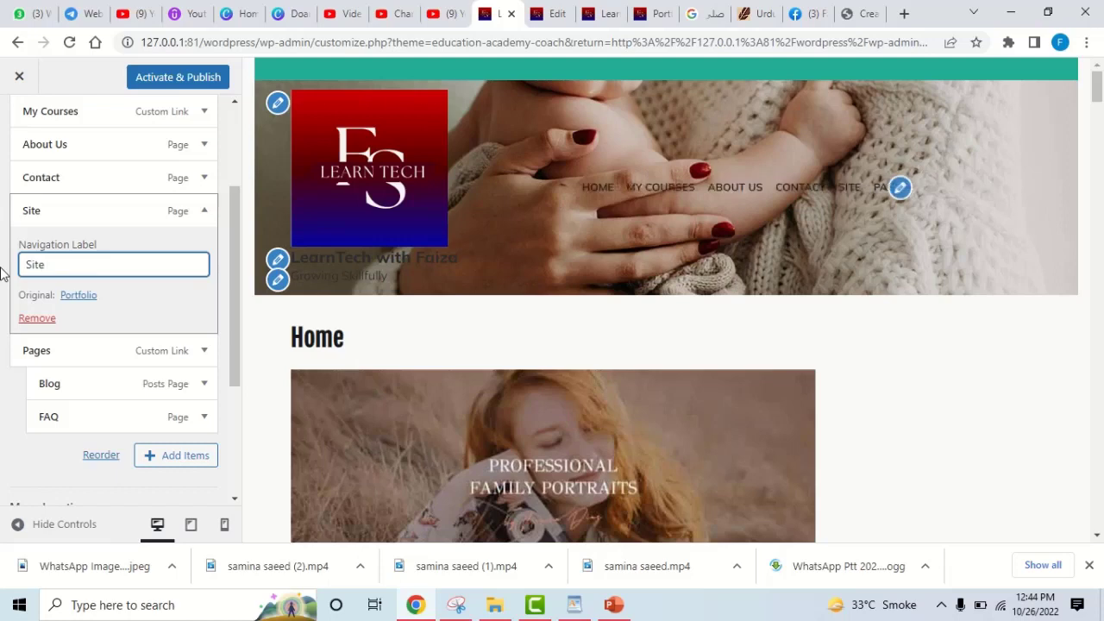
{"action": "type", "text": "M"}
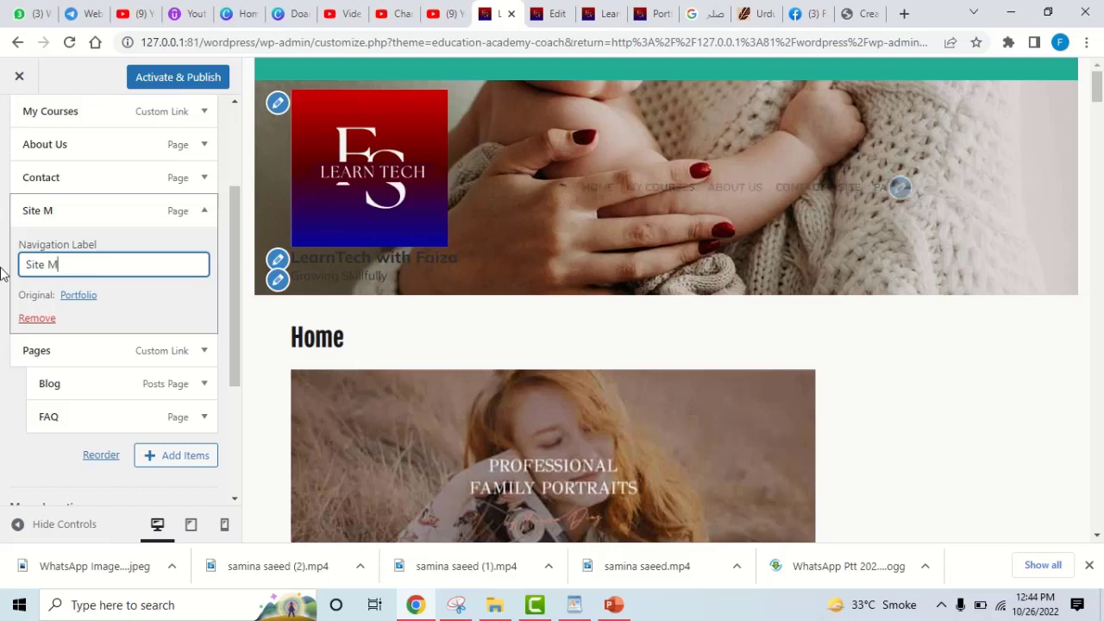
{"action": "type", "text": "ap"}
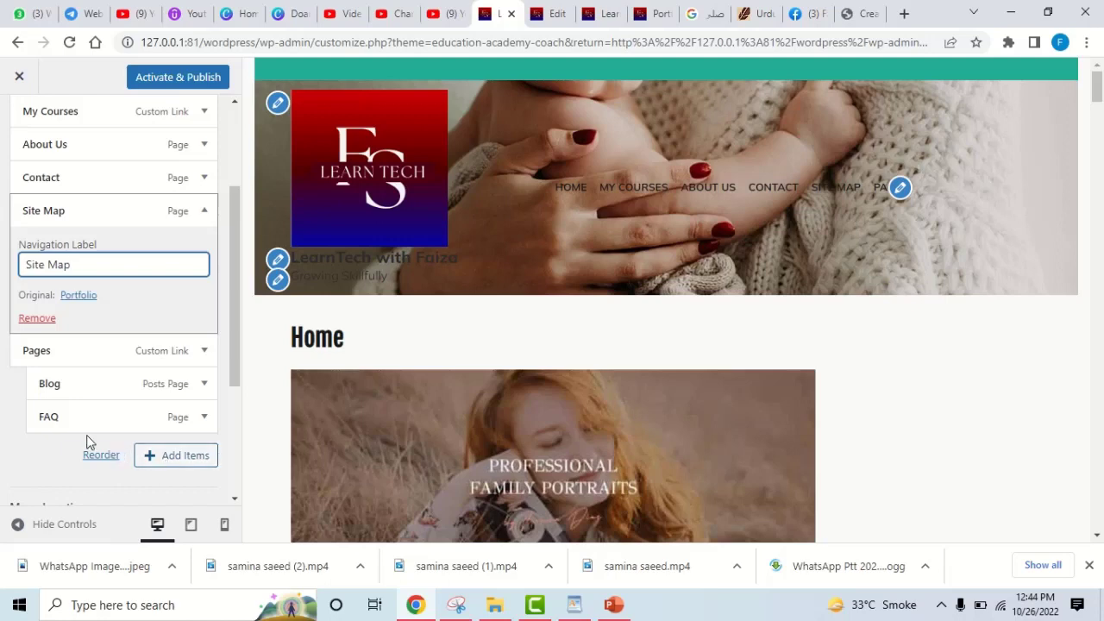
{"action": "left_click", "coordinate": [10, 407]}
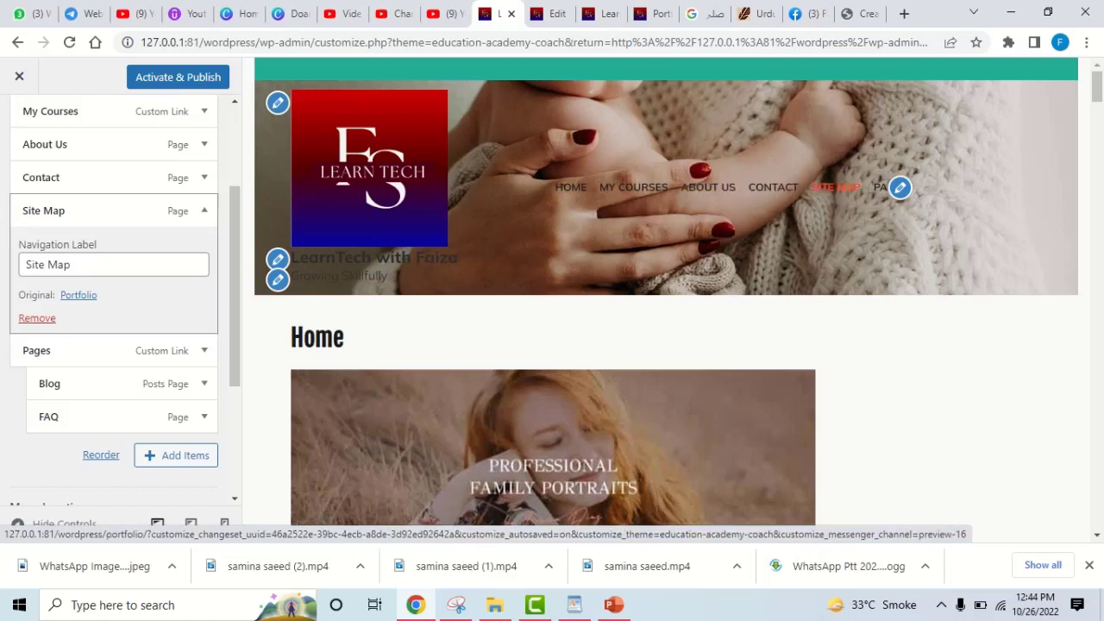
{"action": "mouse_move", "coordinate": [876, 191]}
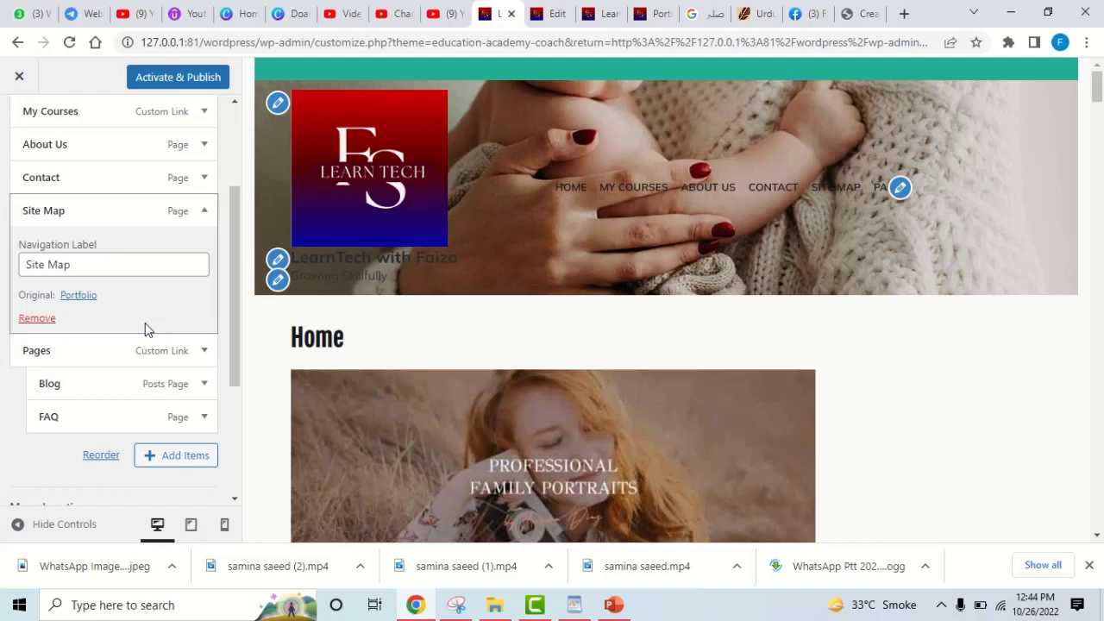
{"action": "scroll", "coordinate": [145, 329], "scroll_direction": "down", "scroll_amount": 3}
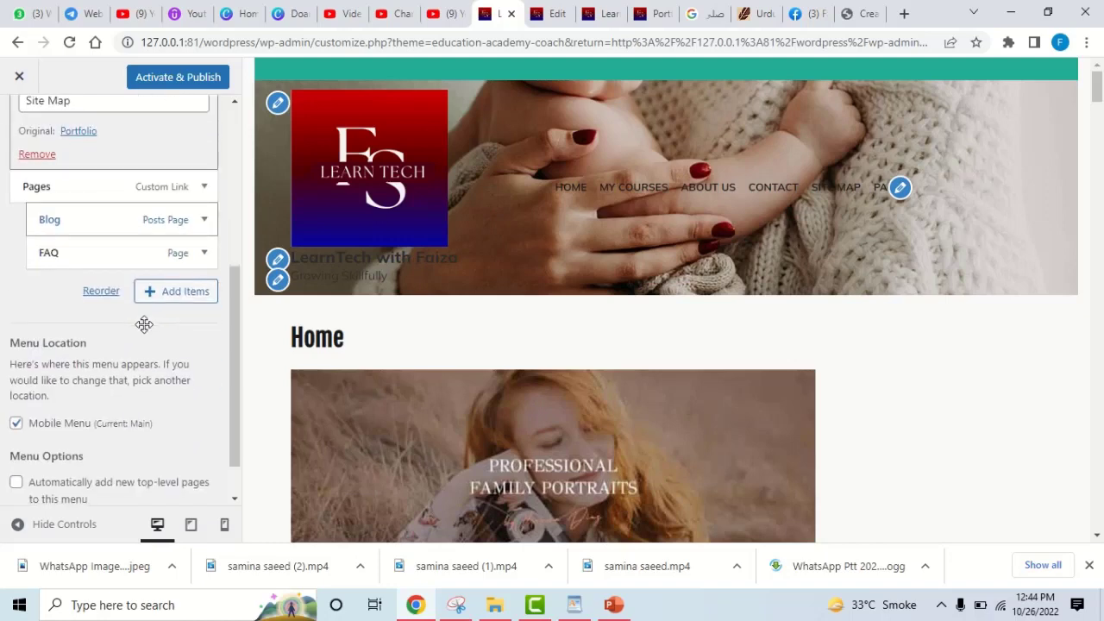
{"action": "scroll", "coordinate": [144, 324], "scroll_direction": "down", "scroll_amount": 1}
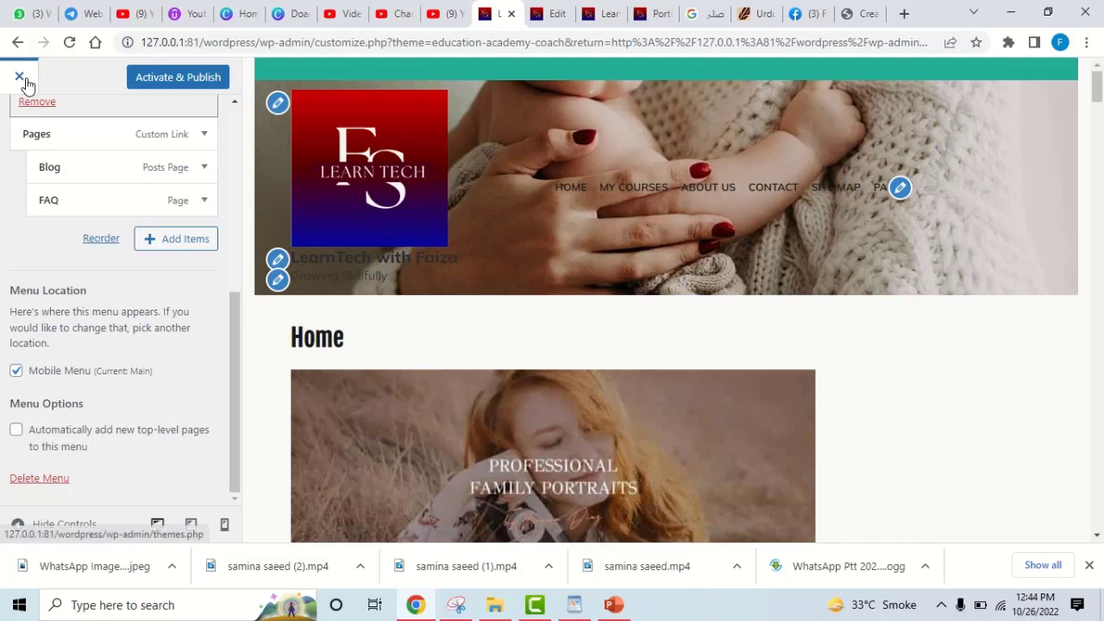
Step: Close the Customizer and confirm discarding the unsaved menu changes
{"action": "left_click", "coordinate": [25, 79]}
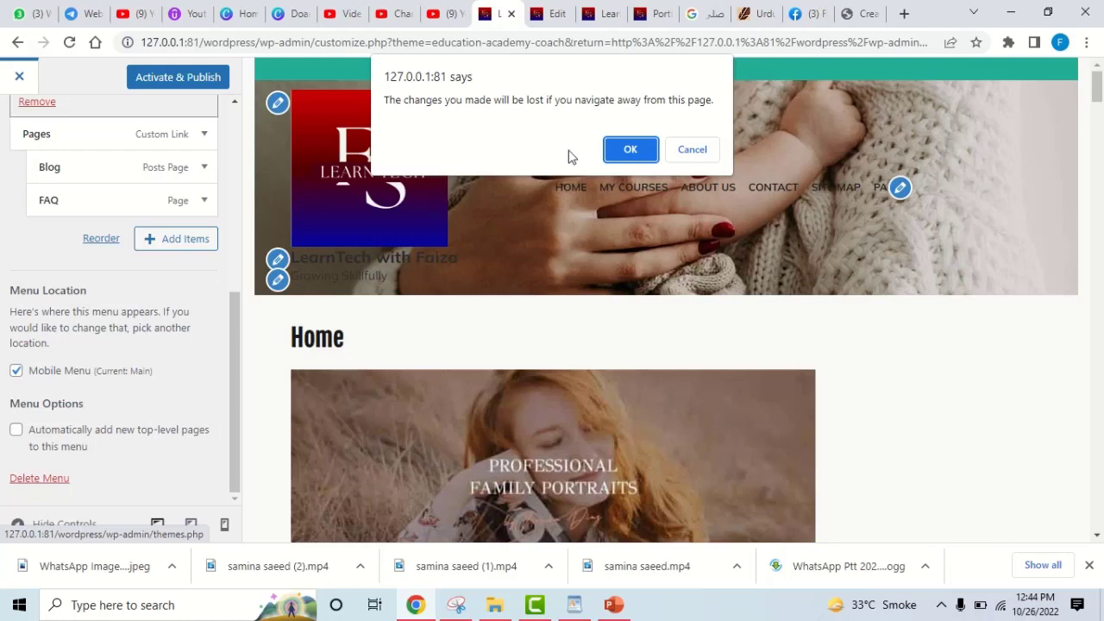
{"action": "left_click", "coordinate": [631, 152]}
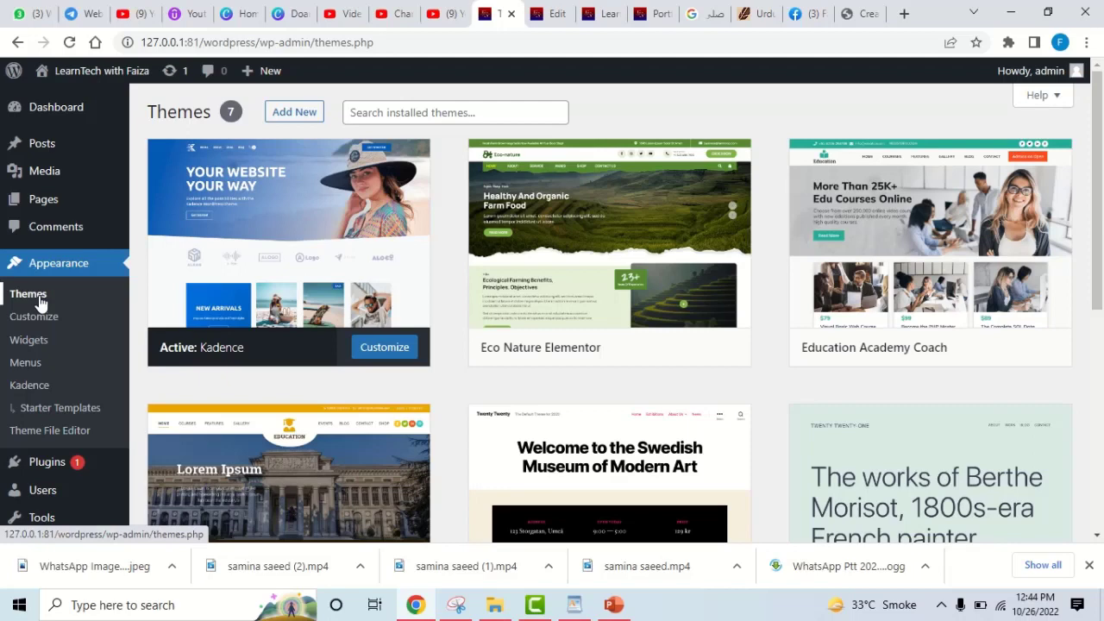
Step: Go to Appearance > Themes and scroll down to the Education Insight theme card
{"action": "left_click", "coordinate": [28, 294]}
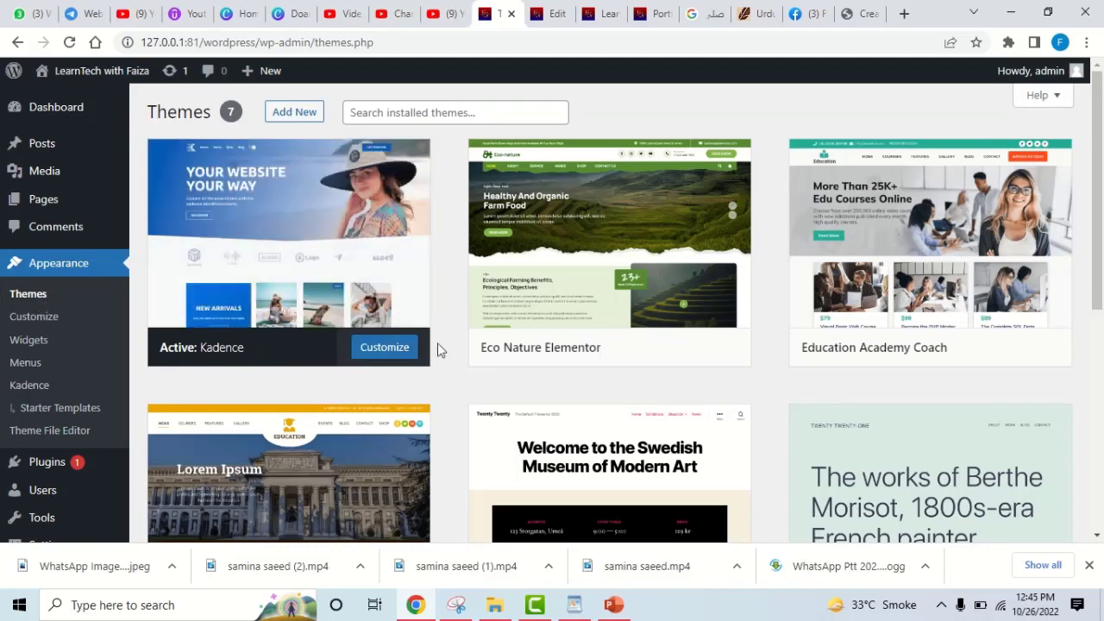
{"action": "scroll", "coordinate": [438, 348], "scroll_direction": "down", "scroll_amount": 3}
{"action": "scroll", "coordinate": [438, 348], "scroll_direction": "down", "scroll_amount": 2}
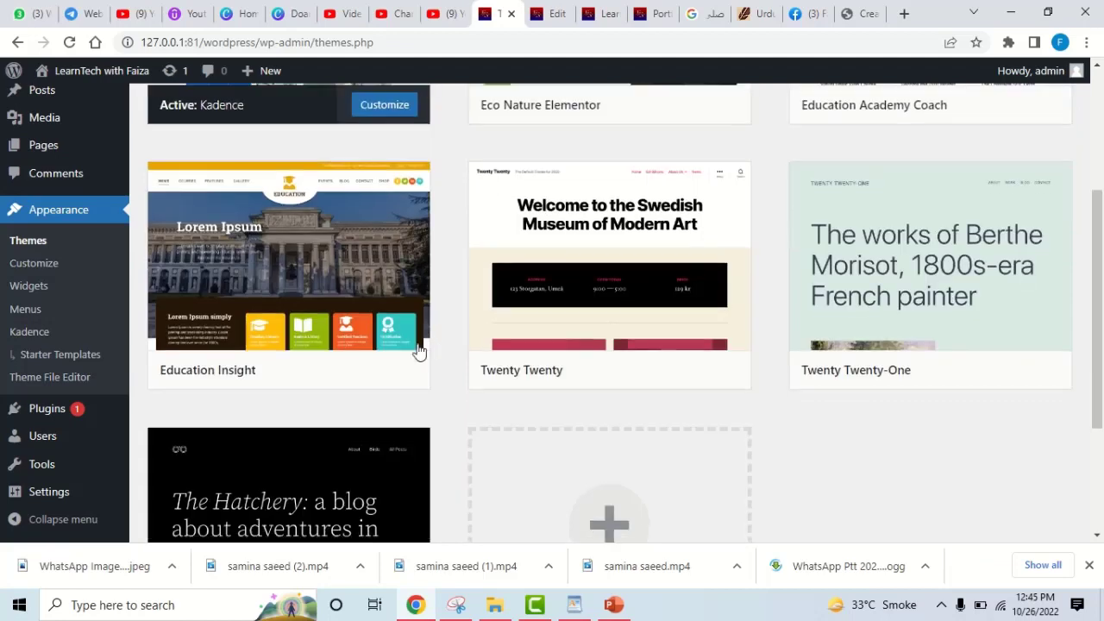
{"action": "mouse_move", "coordinate": [416, 347]}
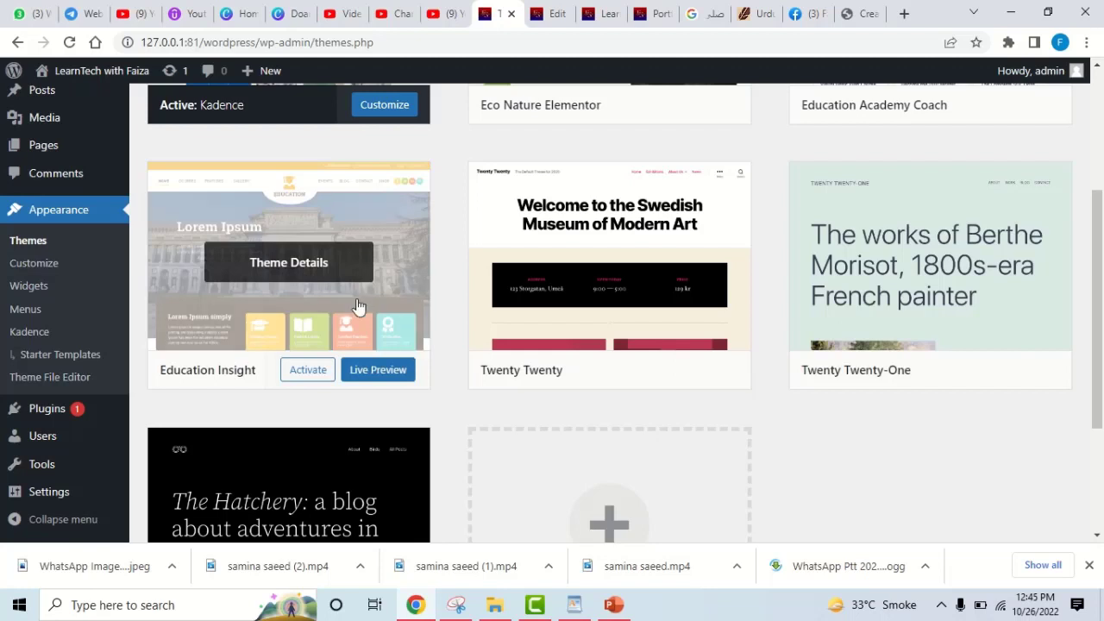
Step: Live-preview the site with Education Insight, scroll through it, then close without publishing
{"action": "left_click", "coordinate": [371, 380]}
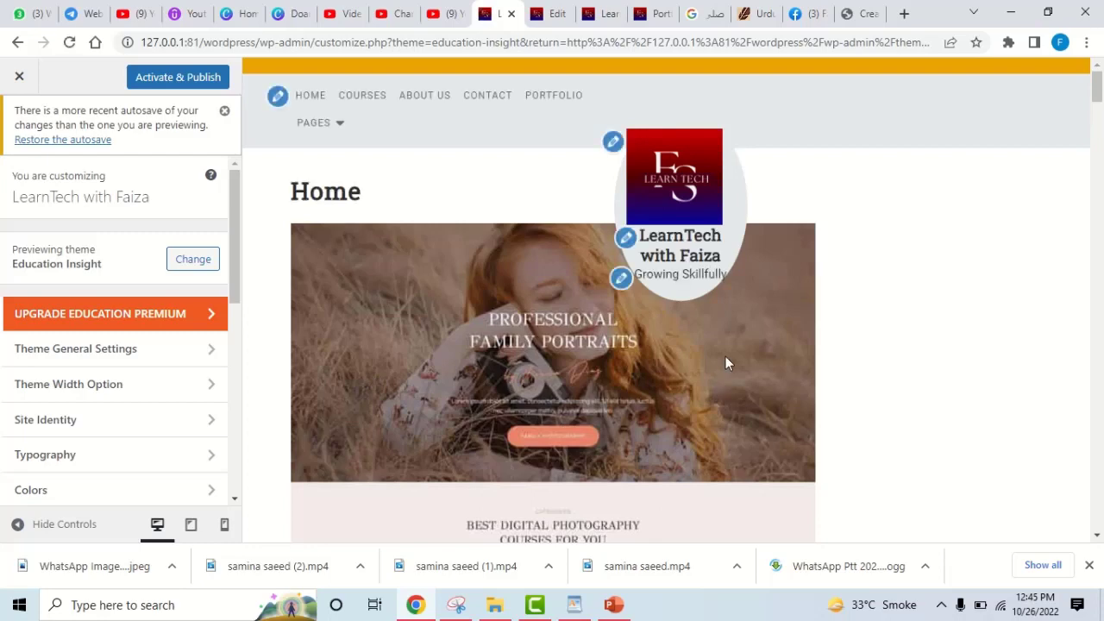
{"action": "scroll", "coordinate": [726, 357], "scroll_direction": "down", "scroll_amount": 3}
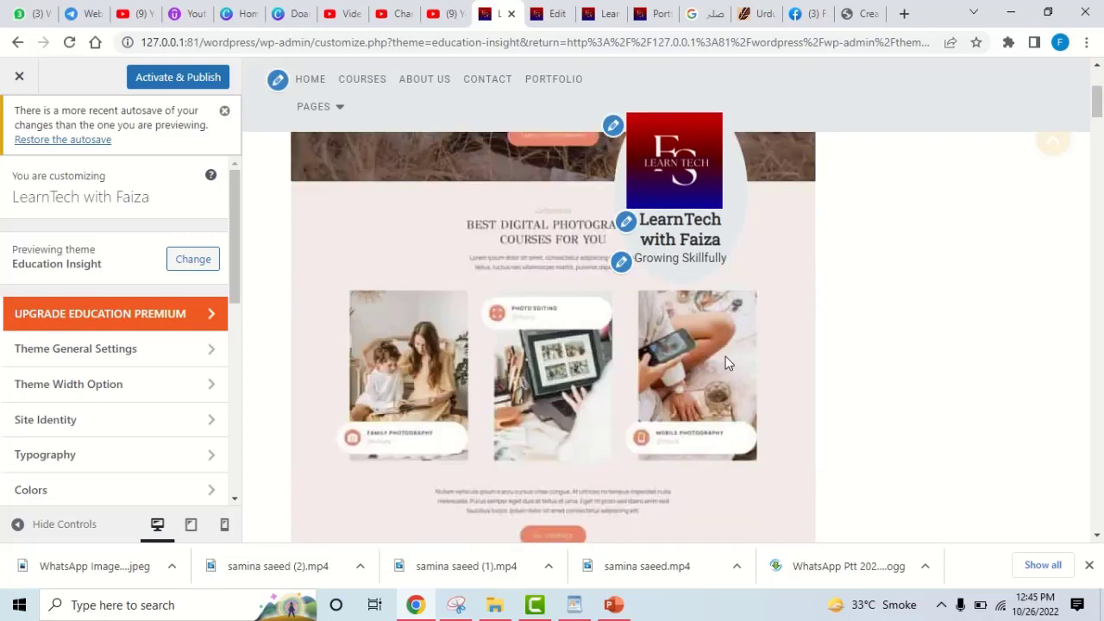
{"action": "scroll", "coordinate": [725, 362], "scroll_direction": "down", "scroll_amount": 1}
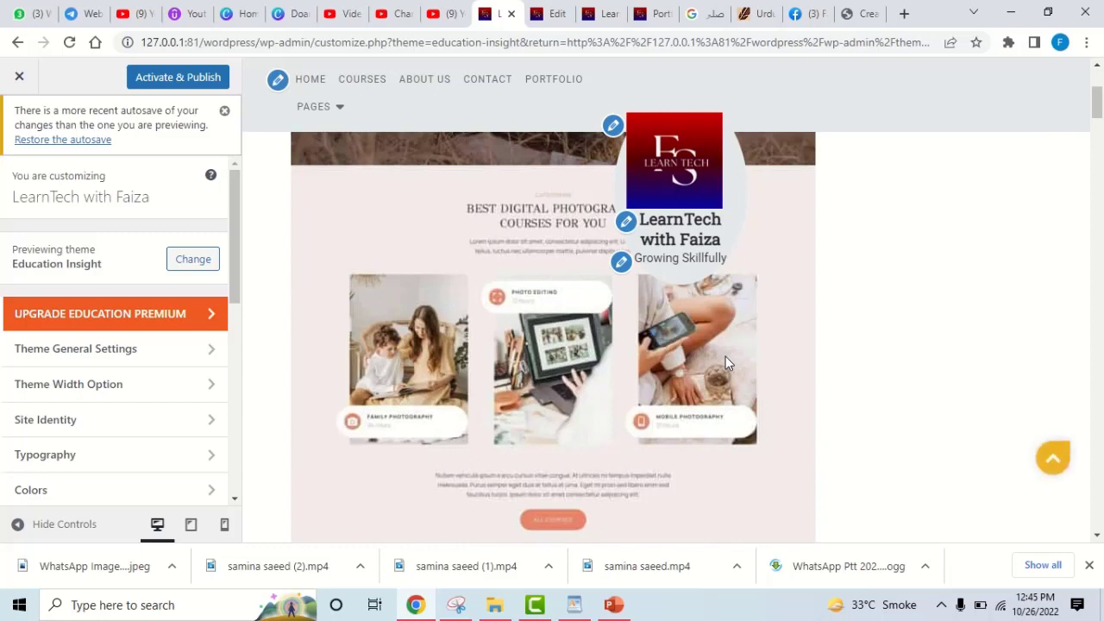
{"action": "scroll", "coordinate": [726, 363], "scroll_direction": "down", "scroll_amount": 2}
{"action": "scroll", "coordinate": [725, 362], "scroll_direction": "down", "scroll_amount": 2}
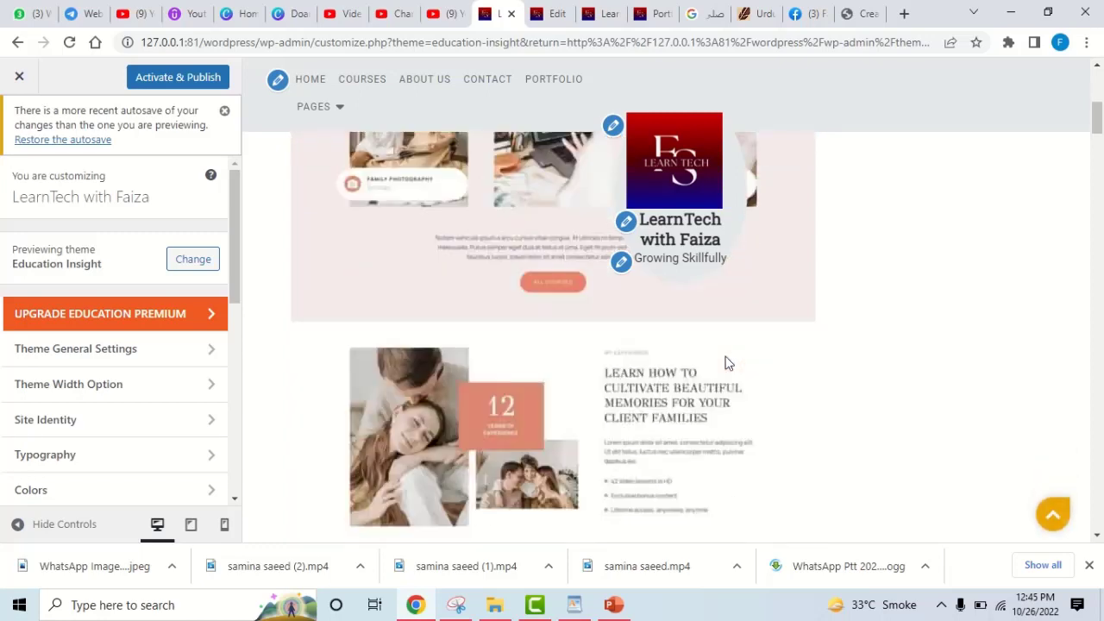
{"action": "scroll", "coordinate": [725, 362], "scroll_direction": "down", "scroll_amount": 3}
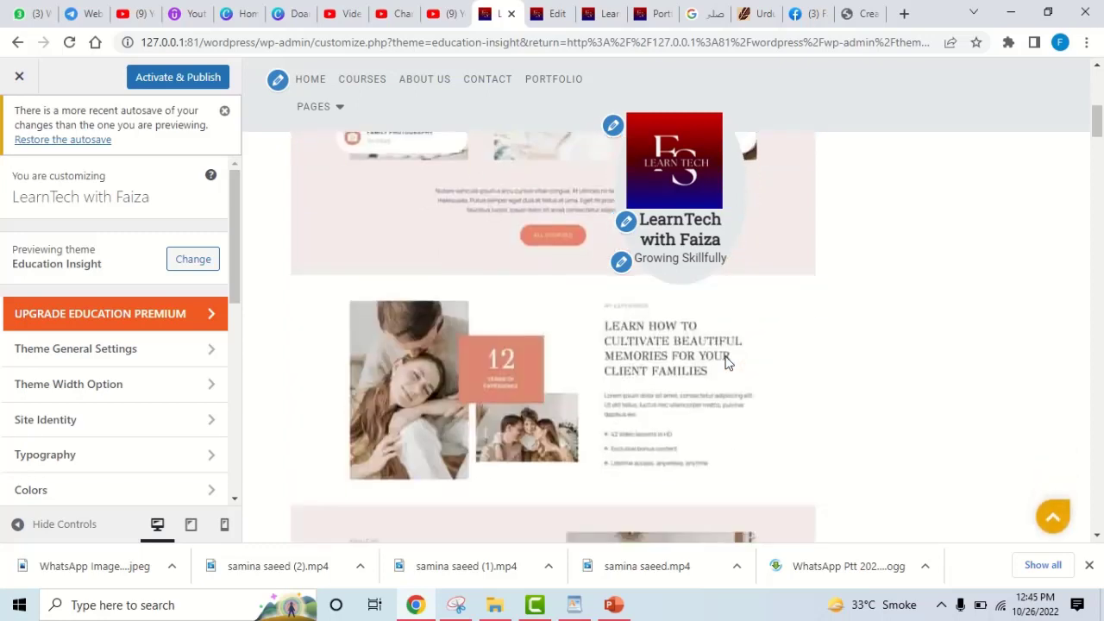
{"action": "scroll", "coordinate": [725, 363], "scroll_direction": "down", "scroll_amount": 2}
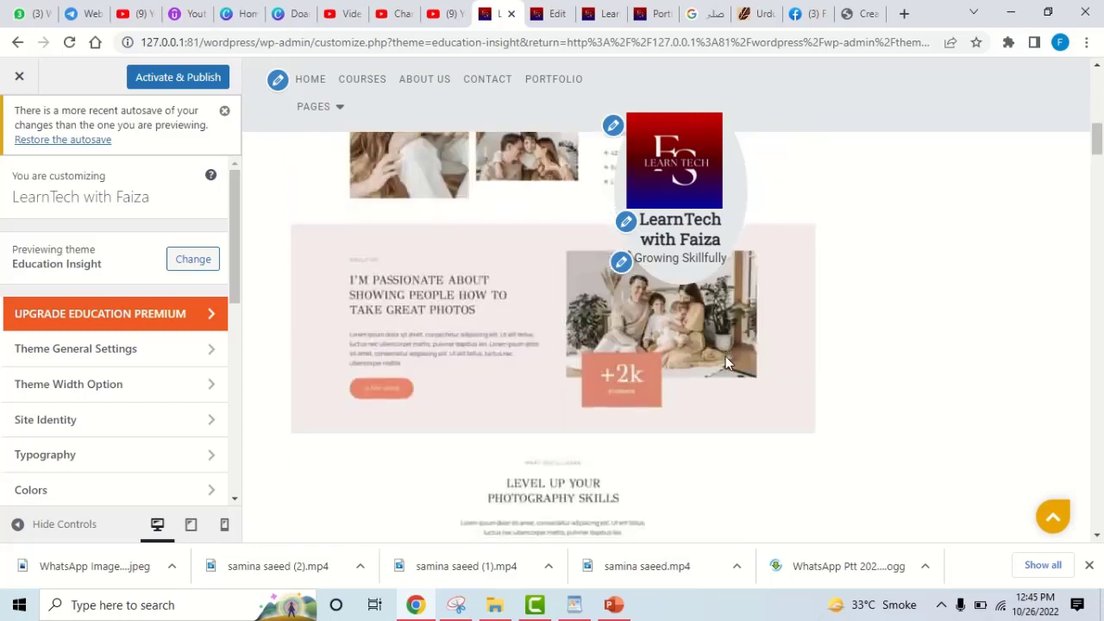
{"action": "scroll", "coordinate": [726, 362], "scroll_direction": "down", "scroll_amount": 1}
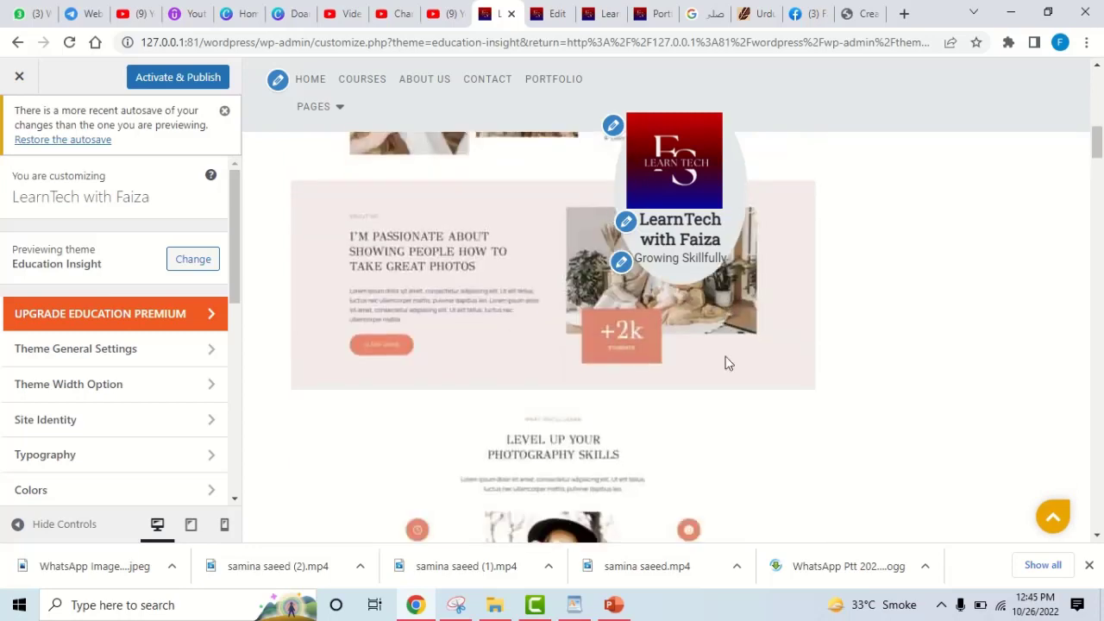
{"action": "scroll", "coordinate": [725, 363], "scroll_direction": "down", "scroll_amount": 4}
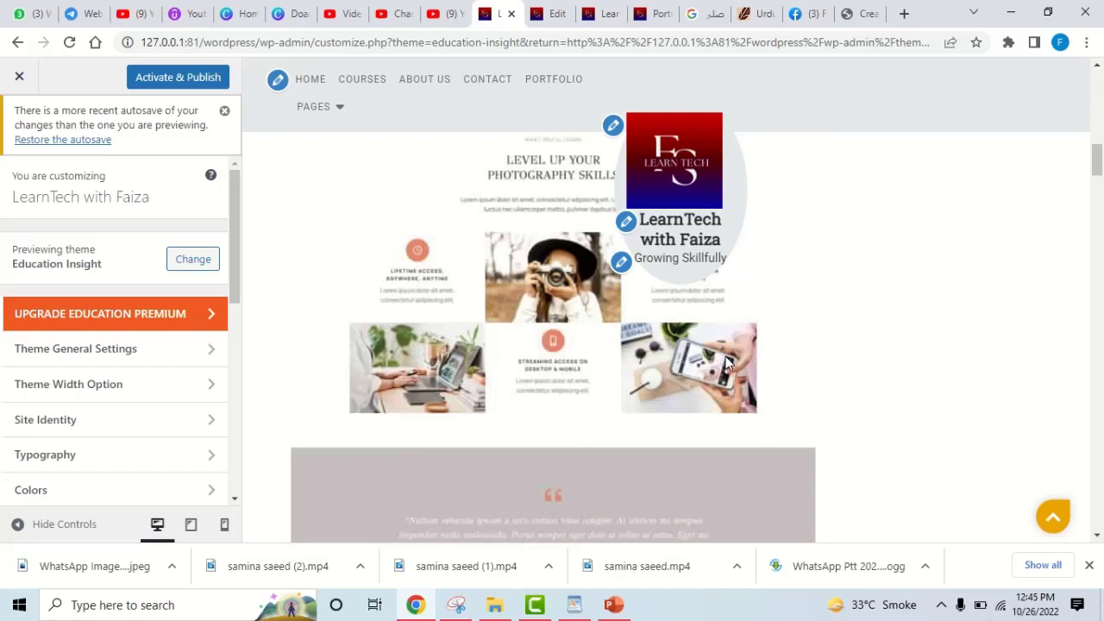
{"action": "scroll", "coordinate": [725, 363], "scroll_direction": "down", "scroll_amount": 4}
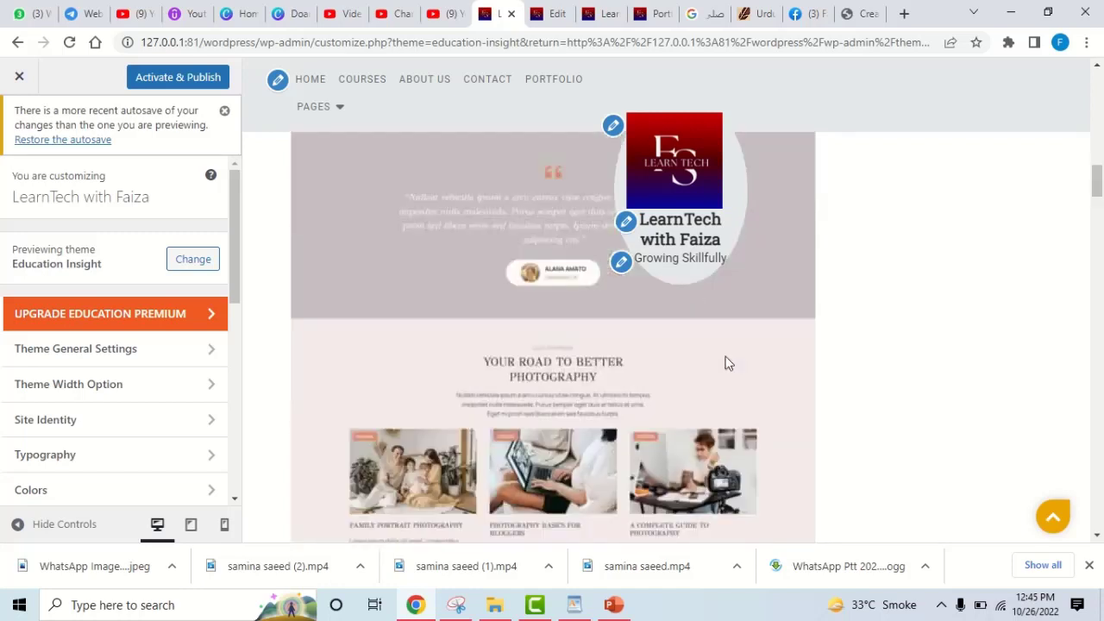
{"action": "scroll", "coordinate": [725, 362], "scroll_direction": "down", "scroll_amount": 4}
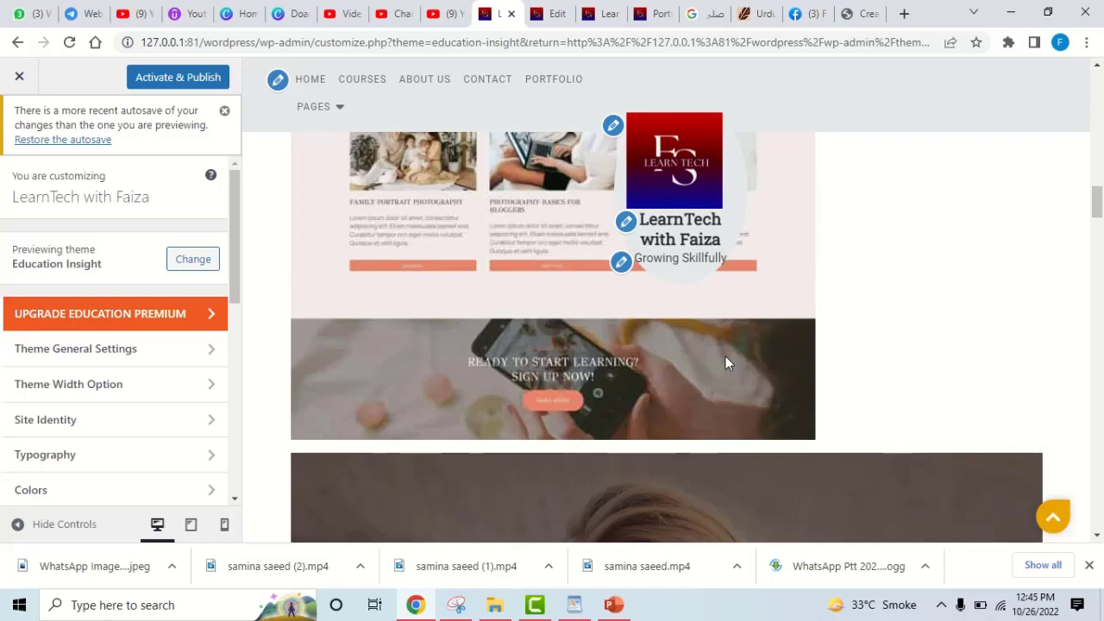
{"action": "scroll", "coordinate": [726, 362], "scroll_direction": "down", "scroll_amount": 4}
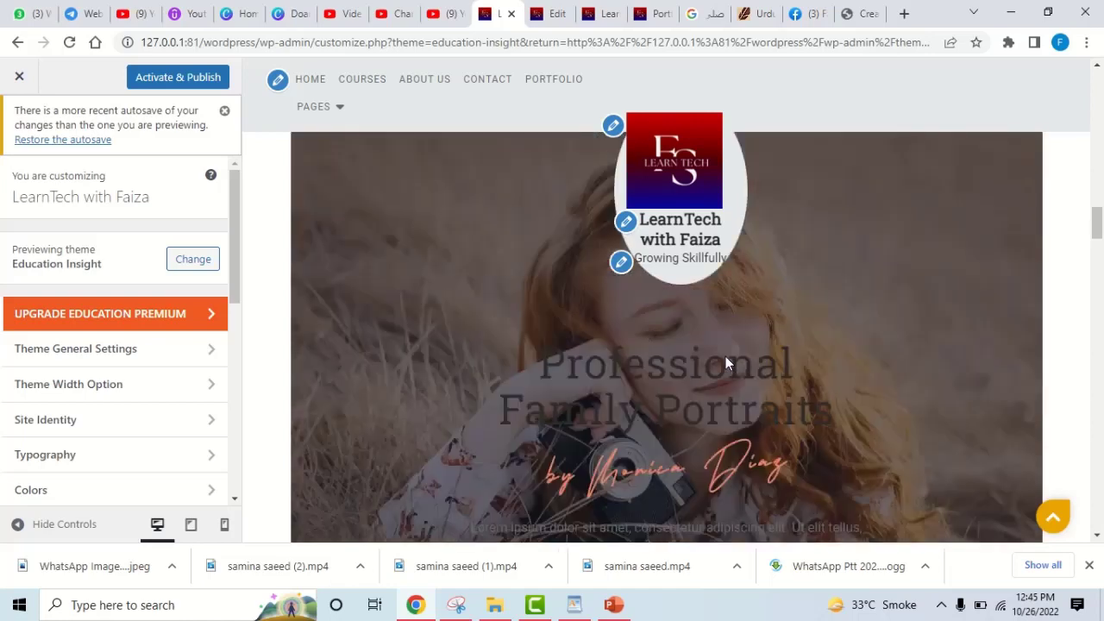
{"action": "scroll", "coordinate": [726, 363], "scroll_direction": "down", "scroll_amount": 4}
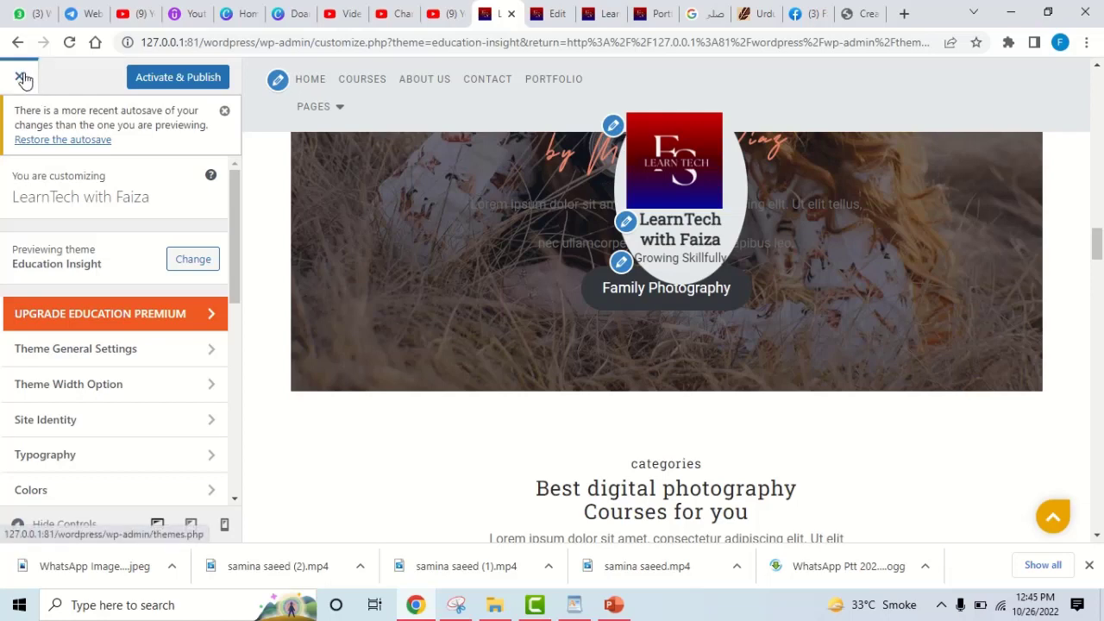
{"action": "left_click", "coordinate": [23, 78]}
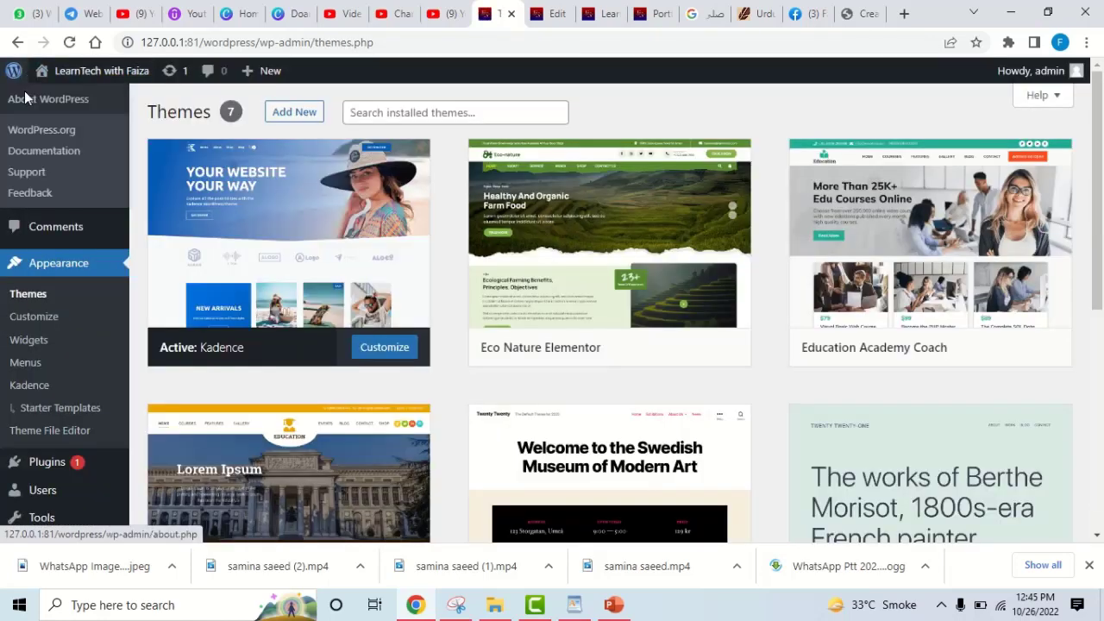
Step: Open the active Kadence theme's details and read its description and tags
{"action": "left_click", "coordinate": [279, 185]}
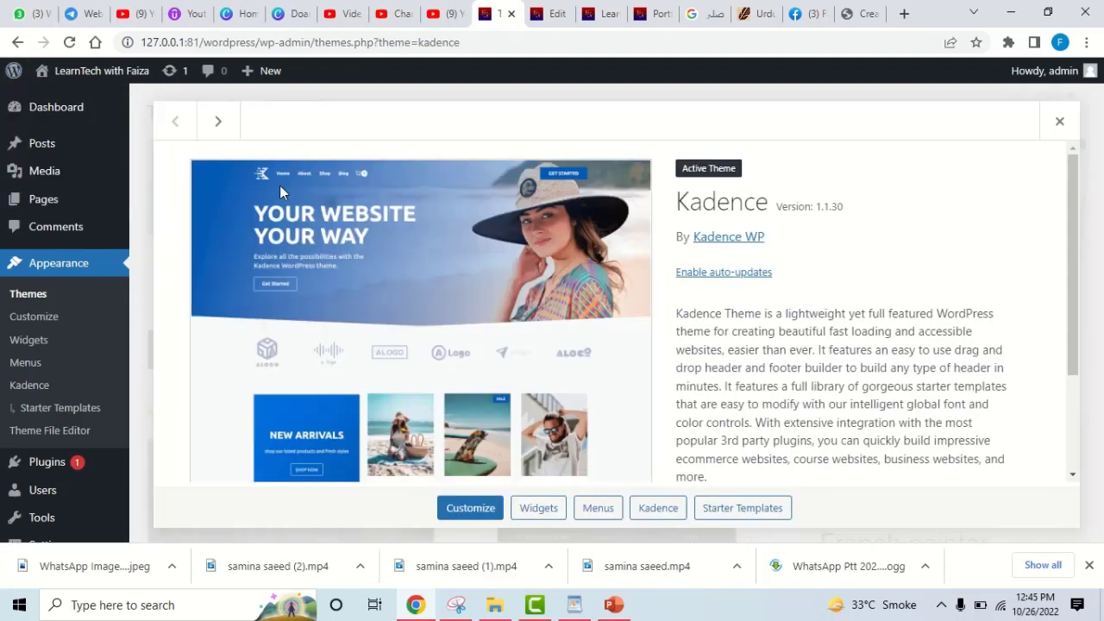
{"action": "scroll", "coordinate": [280, 186], "scroll_direction": "down", "scroll_amount": 5}
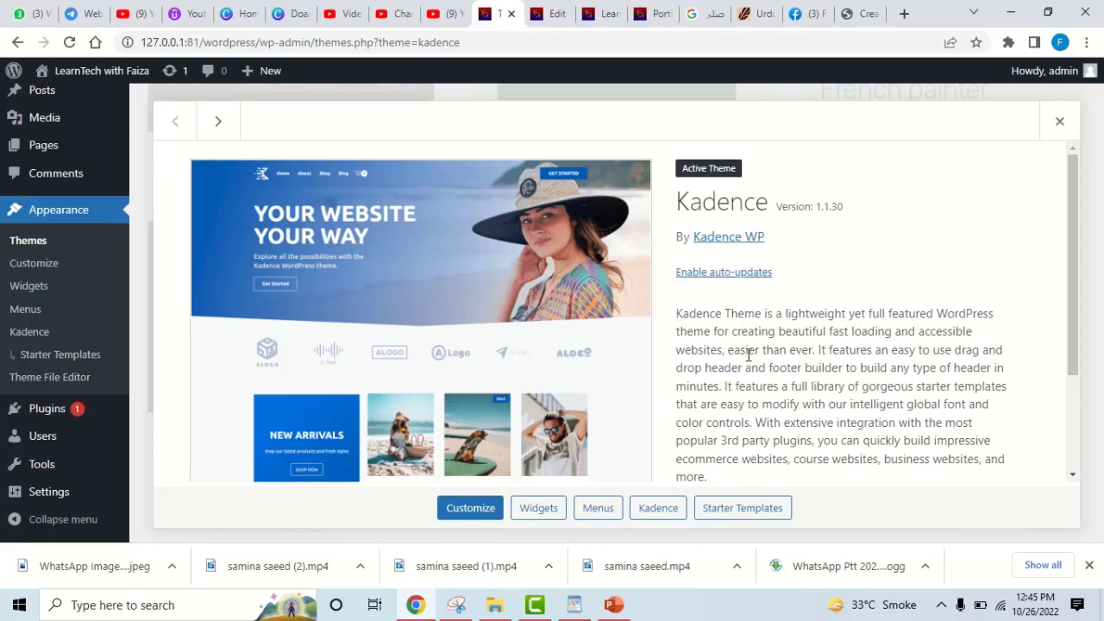
{"action": "scroll", "coordinate": [749, 355], "scroll_direction": "down", "scroll_amount": 3}
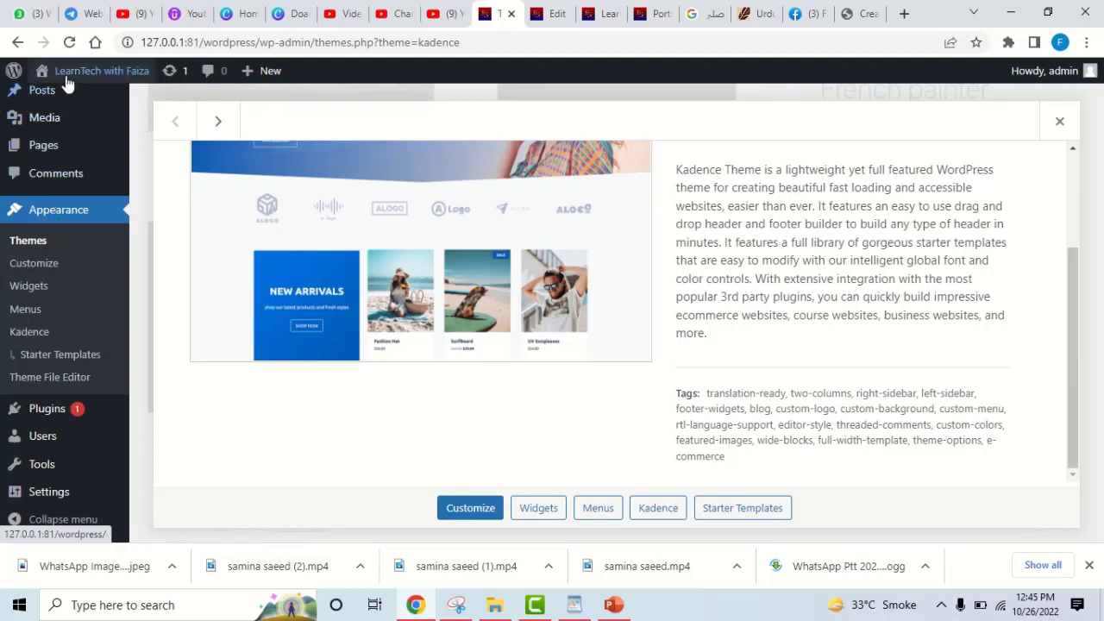
{"action": "mouse_move", "coordinate": [71, 78]}
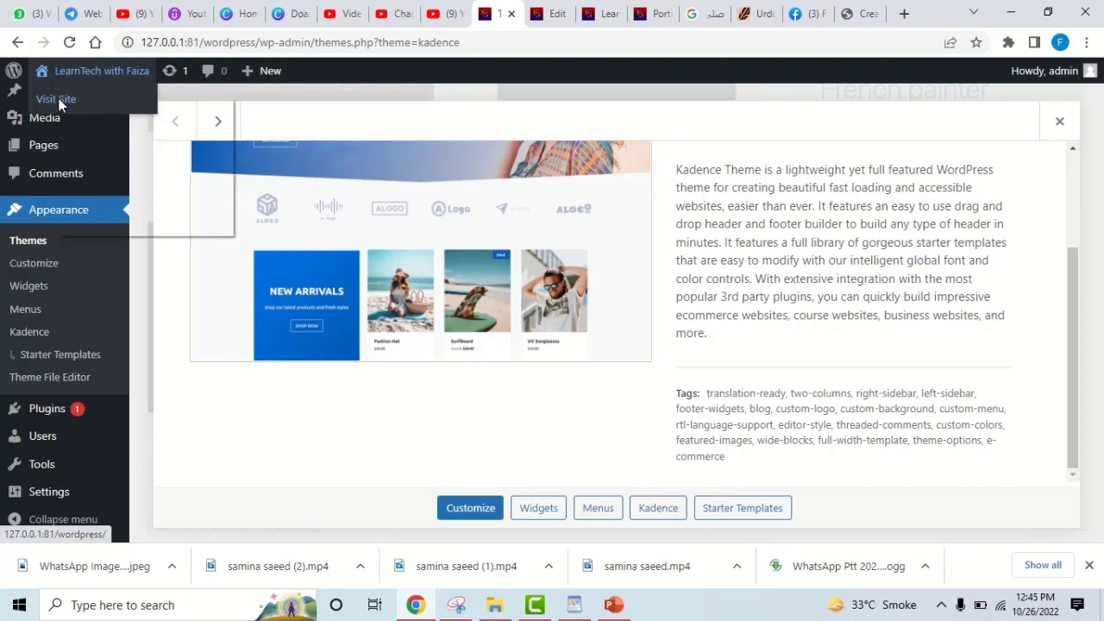
Step: Open Visit Site in a new tab, close the Edit Media, front-page and Portfolio tabs, then switch to it
{"action": "right_click", "coordinate": [58, 99]}
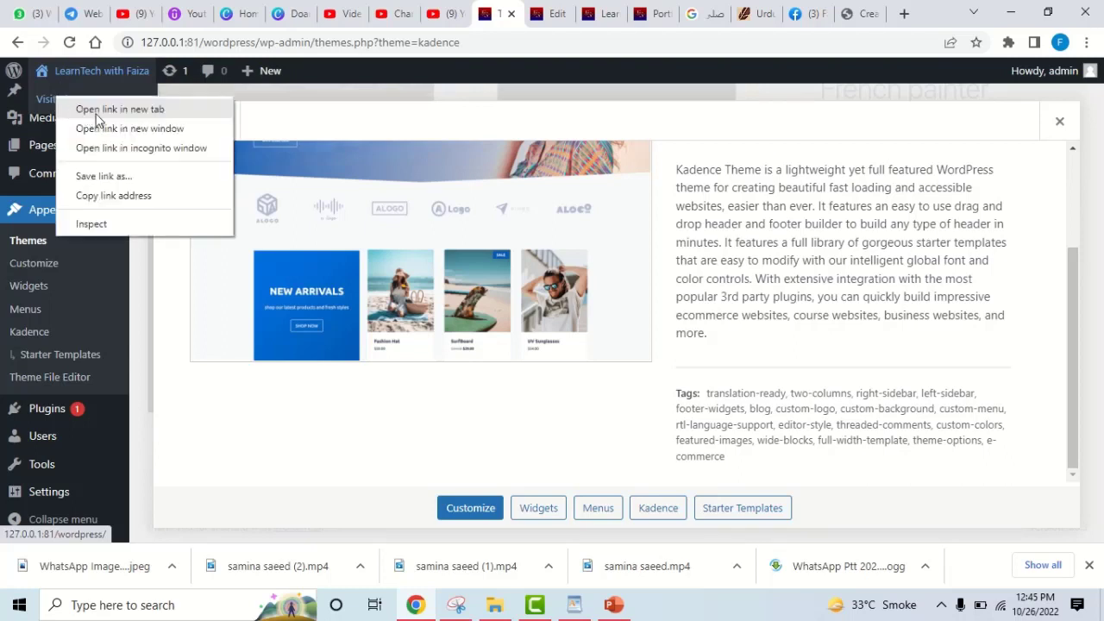
{"action": "left_click", "coordinate": [97, 113]}
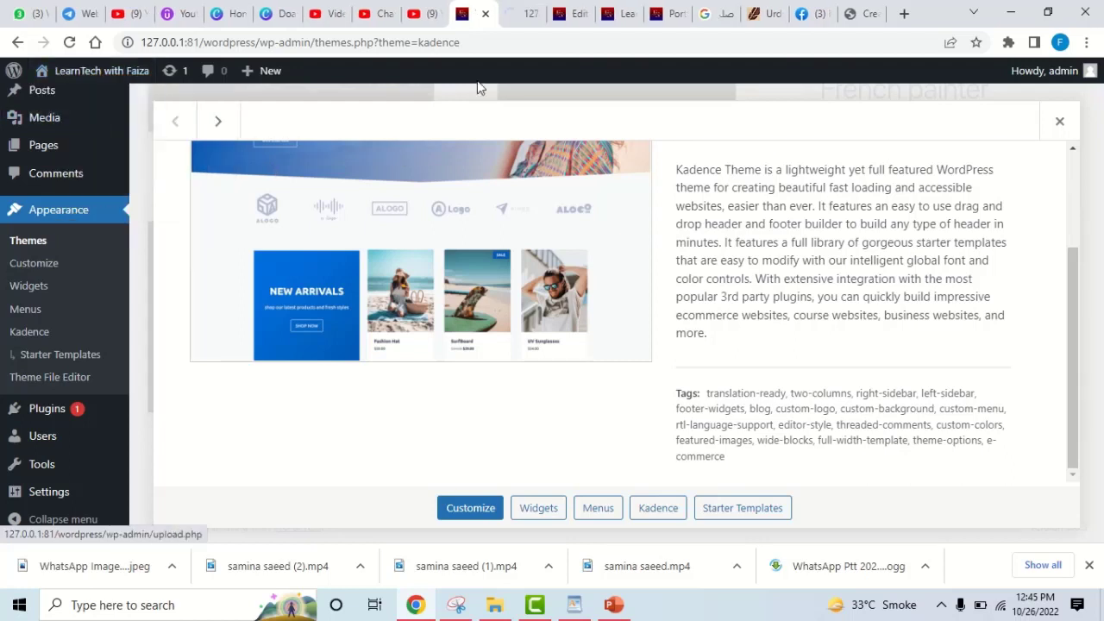
{"action": "left_click", "coordinate": [570, 19]}
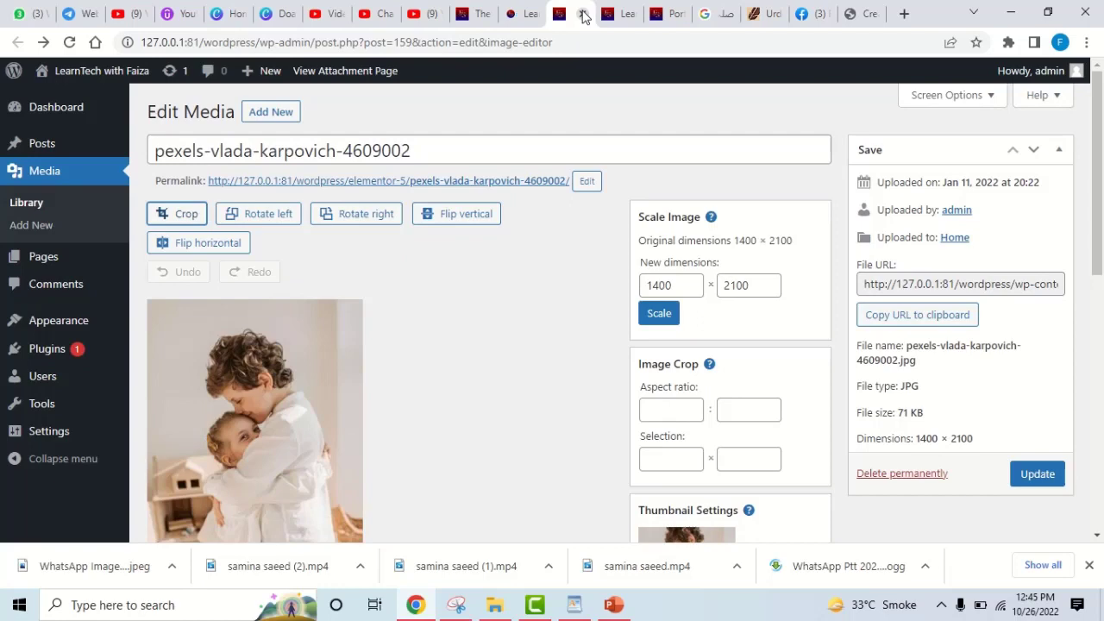
{"action": "left_click", "coordinate": [583, 16]}
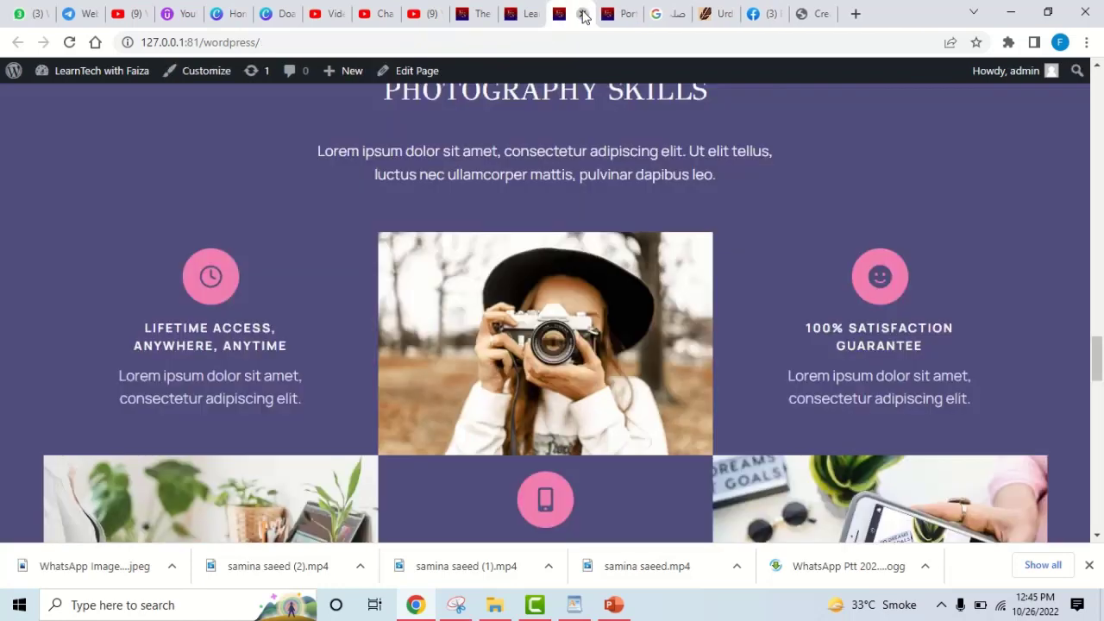
{"action": "left_click", "coordinate": [583, 16]}
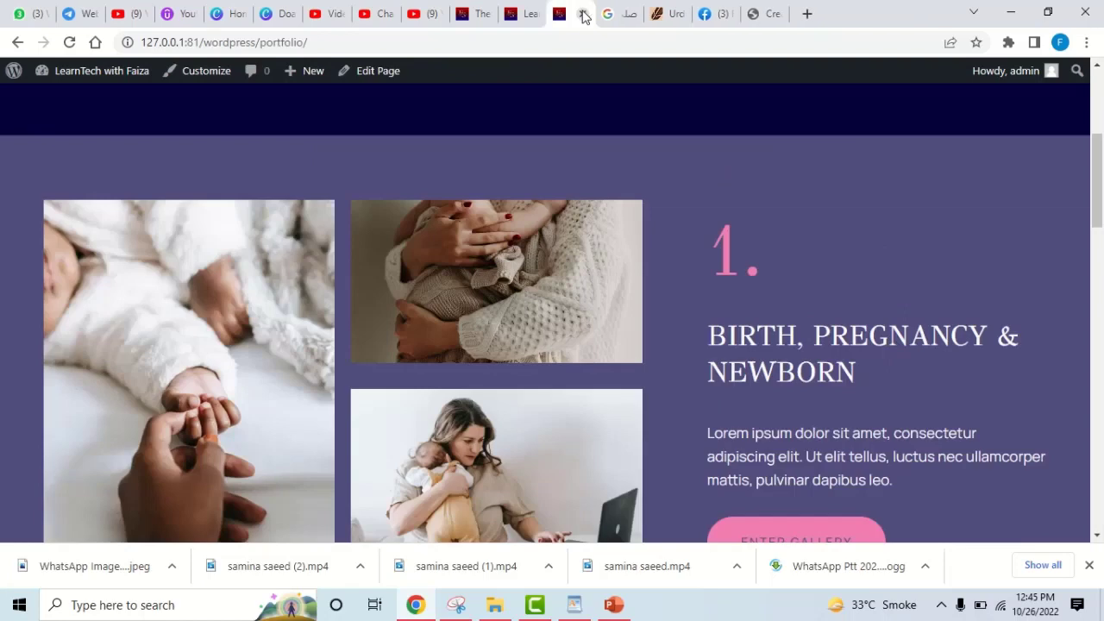
{"action": "left_click", "coordinate": [583, 16]}
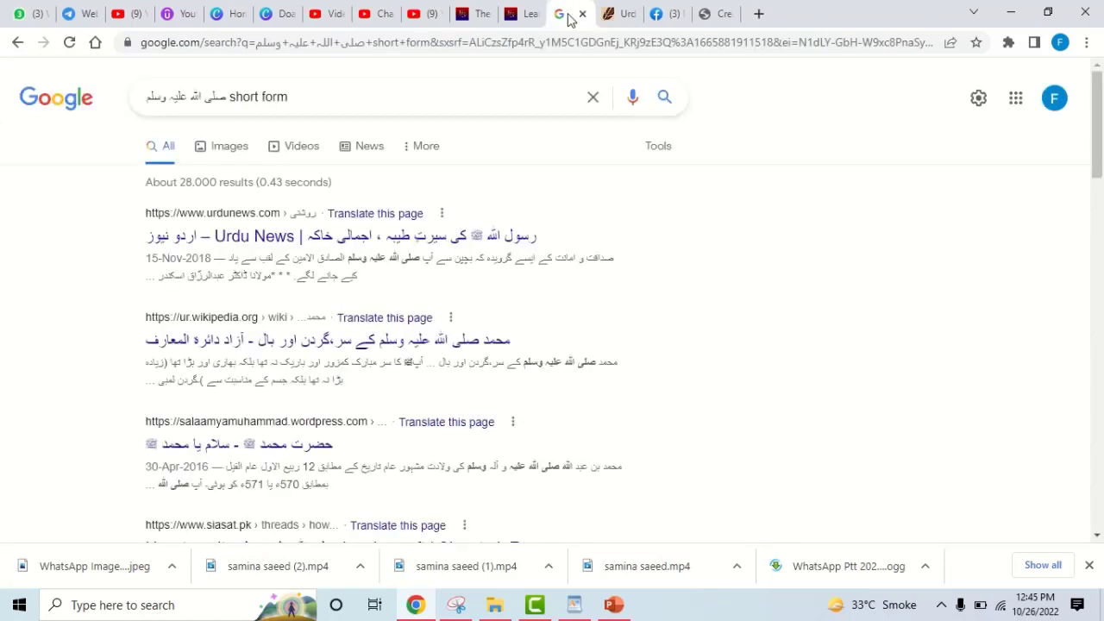
{"action": "left_click", "coordinate": [521, 17]}
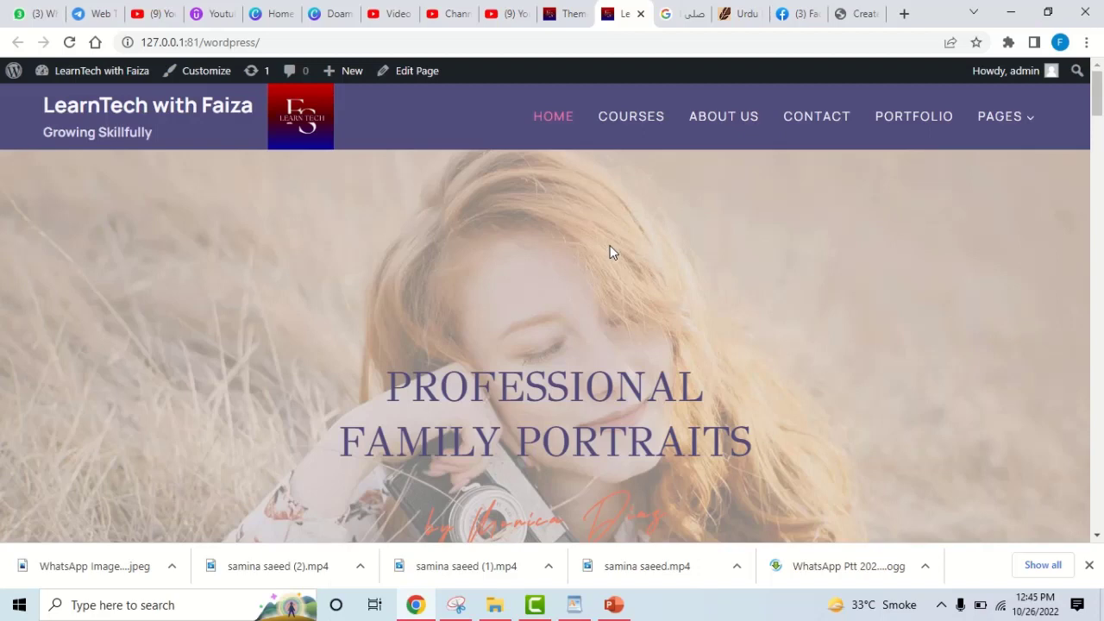
{"action": "scroll", "coordinate": [610, 251], "scroll_direction": "down", "scroll_amount": 3}
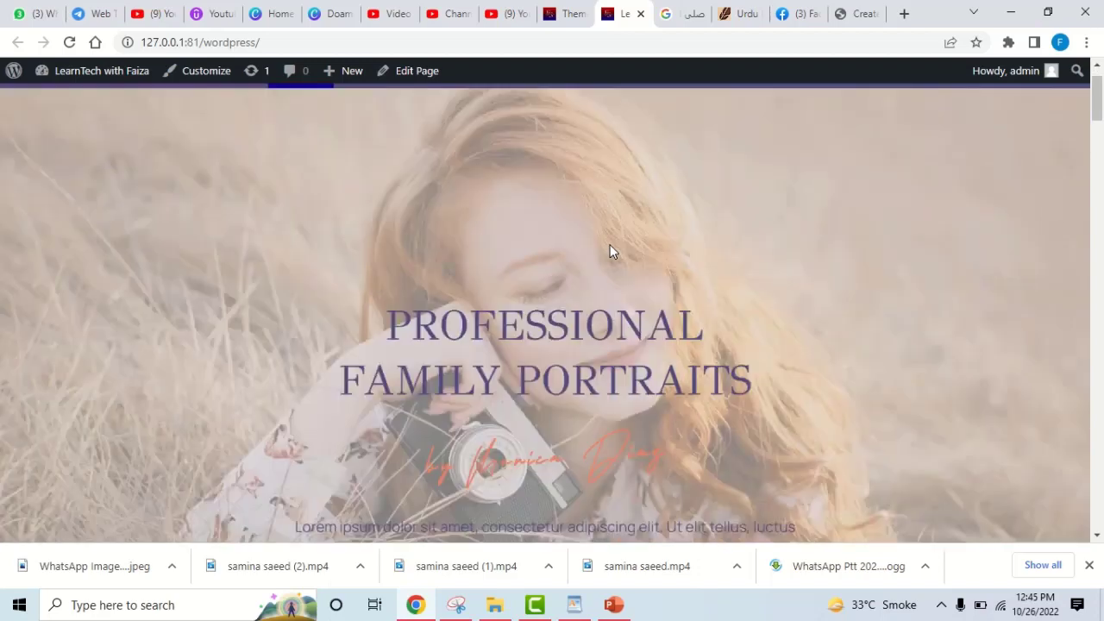
{"action": "scroll", "coordinate": [610, 251], "scroll_direction": "down", "scroll_amount": 2}
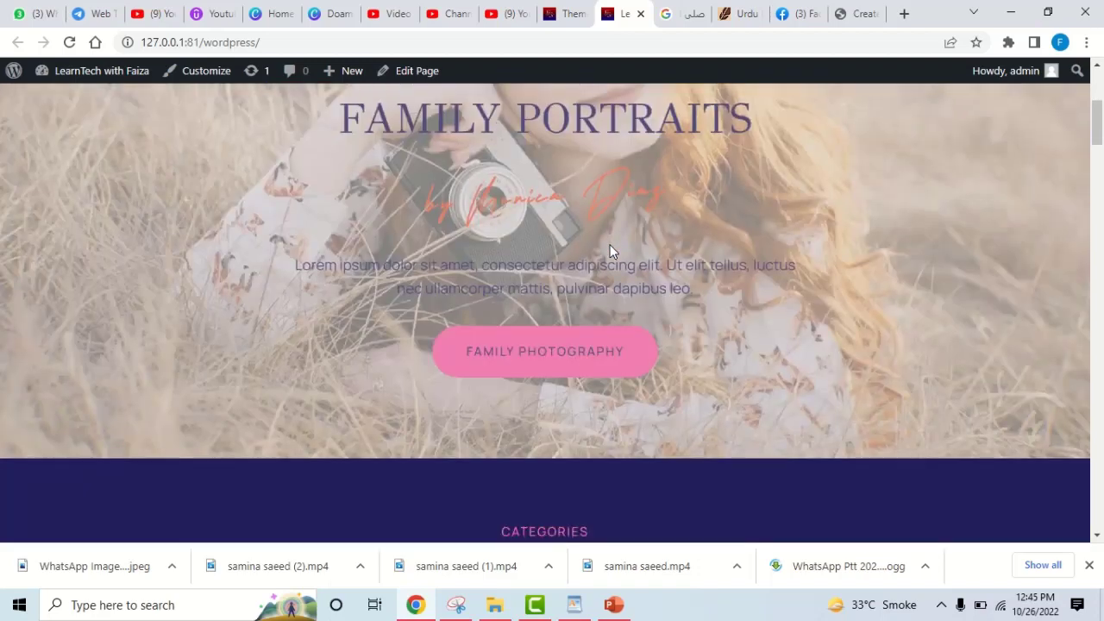
{"action": "scroll", "coordinate": [610, 251], "scroll_direction": "down", "scroll_amount": 3}
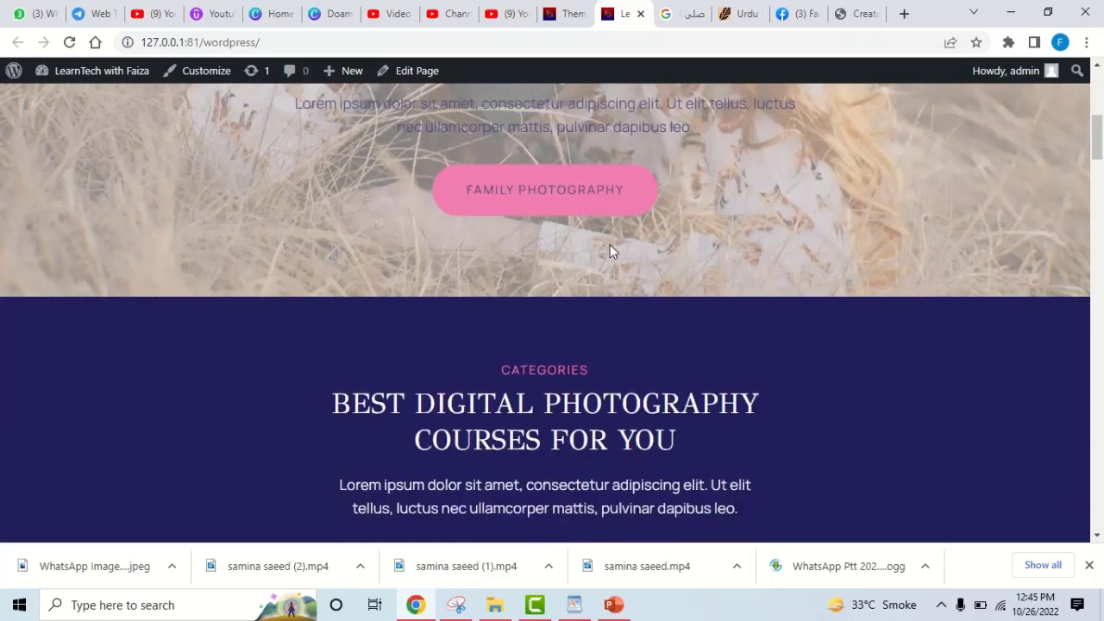
{"action": "scroll", "coordinate": [610, 251], "scroll_direction": "down", "scroll_amount": 4}
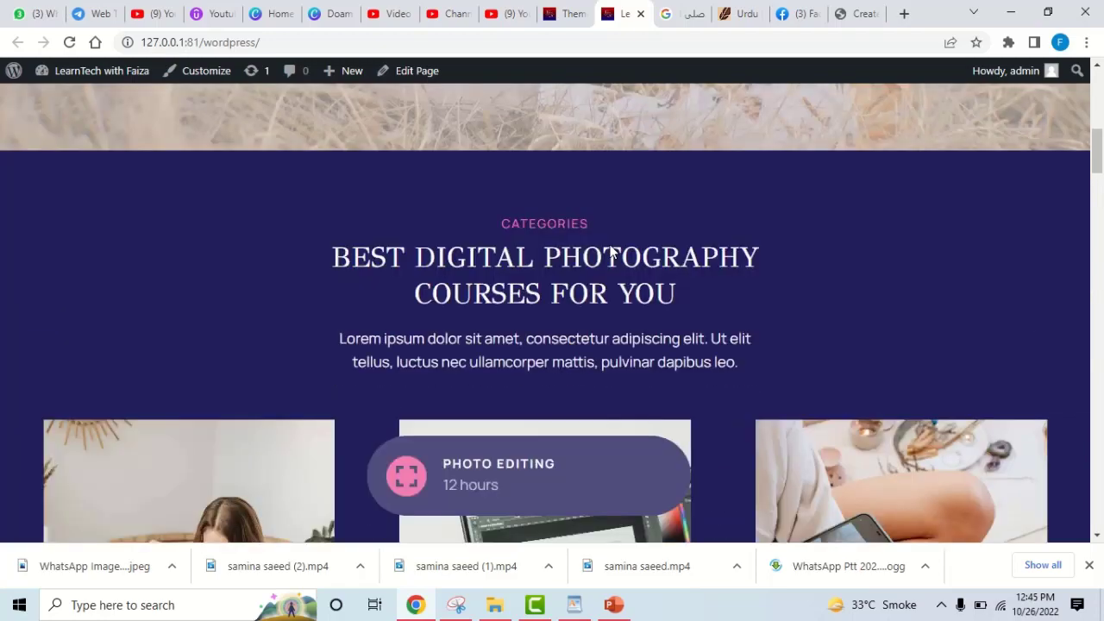
{"action": "scroll", "coordinate": [610, 251], "scroll_direction": "down", "scroll_amount": 3}
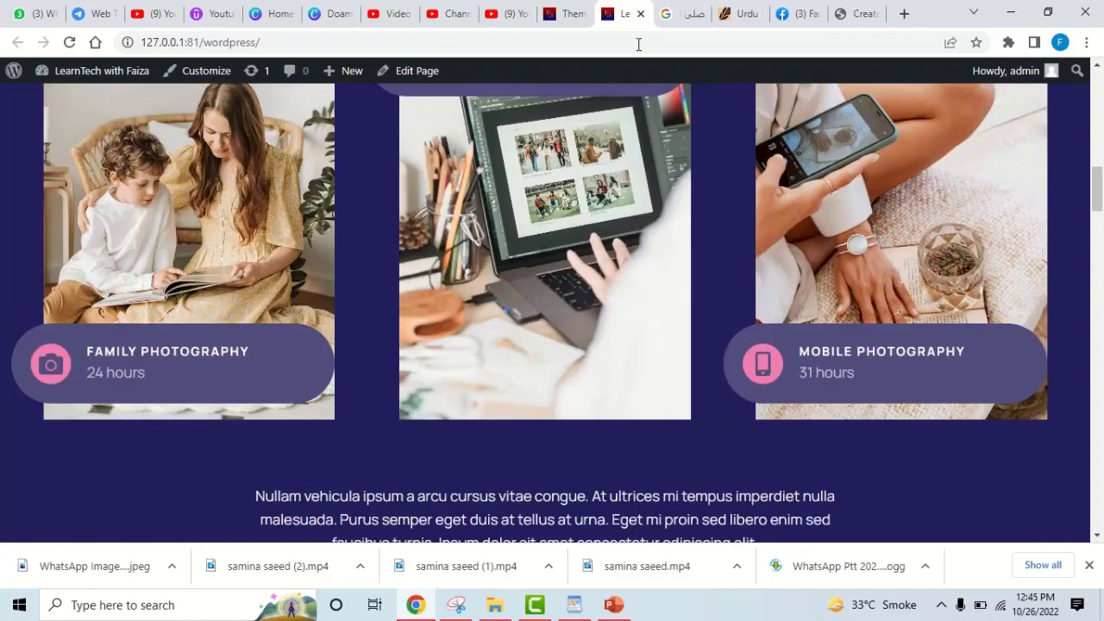
Step: Go back to the Kadence details tab and reload Appearance > Themes for the plain themes list
{"action": "left_click", "coordinate": [567, 19]}
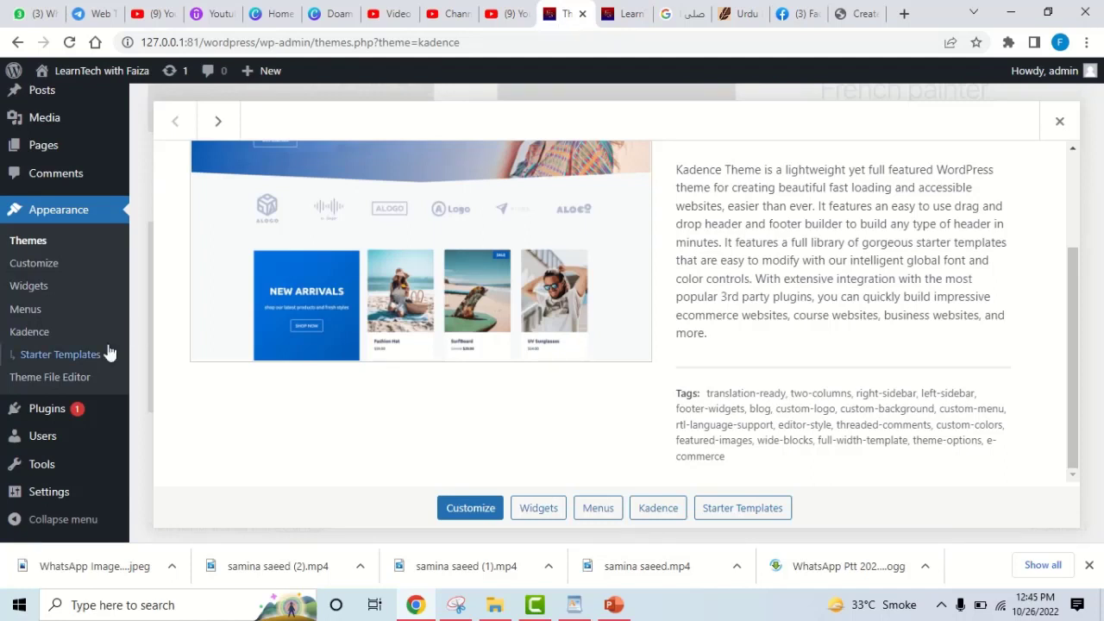
{"action": "left_click", "coordinate": [43, 294]}
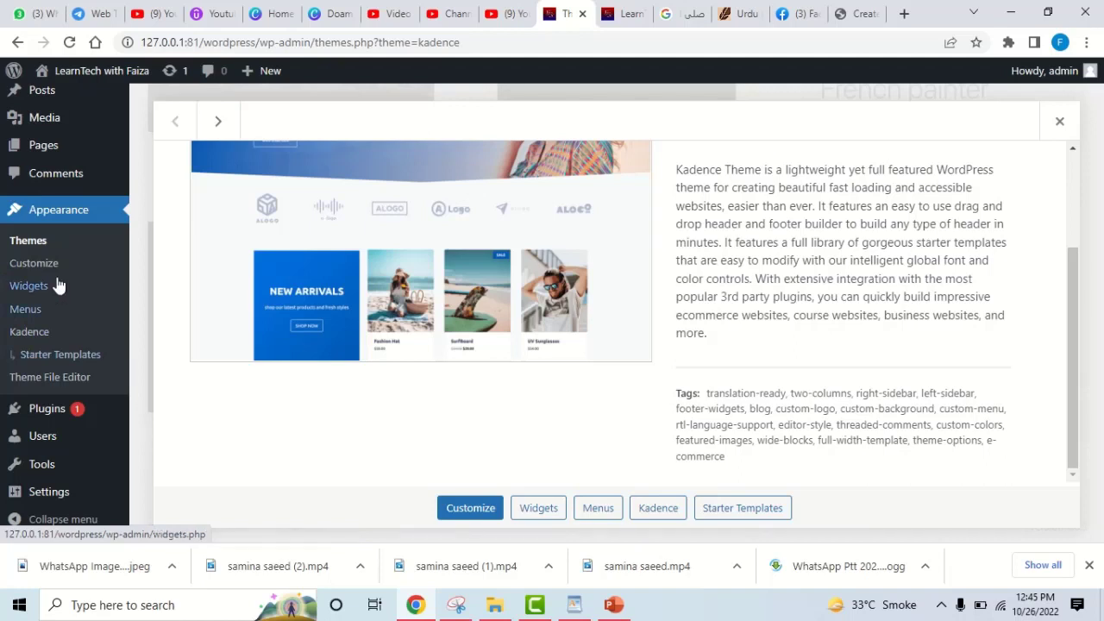
{"action": "left_click", "coordinate": [28, 246]}
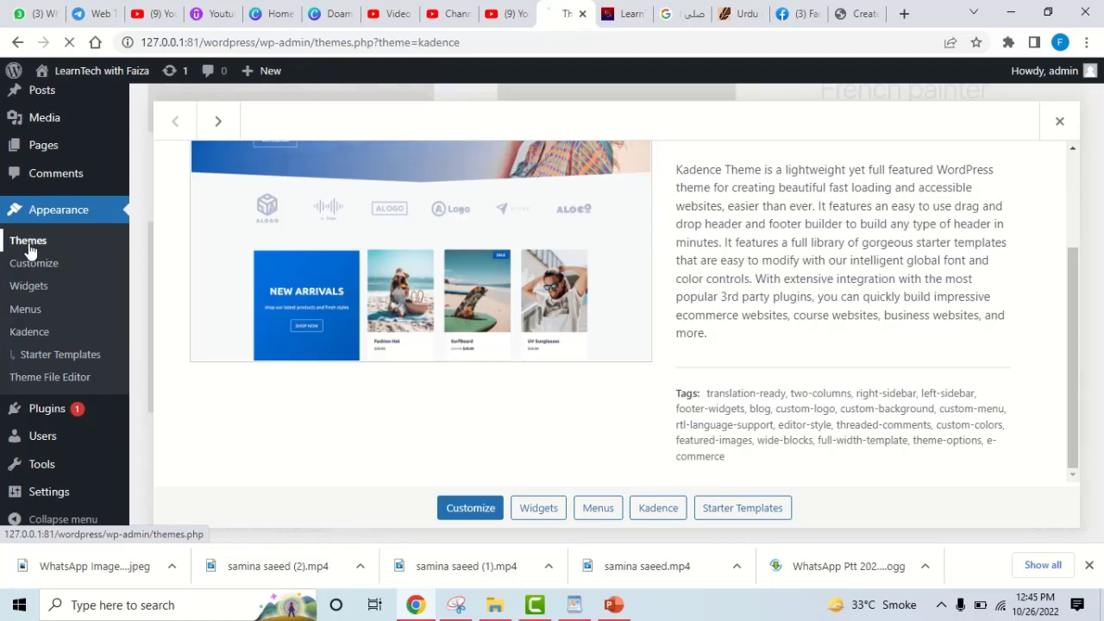
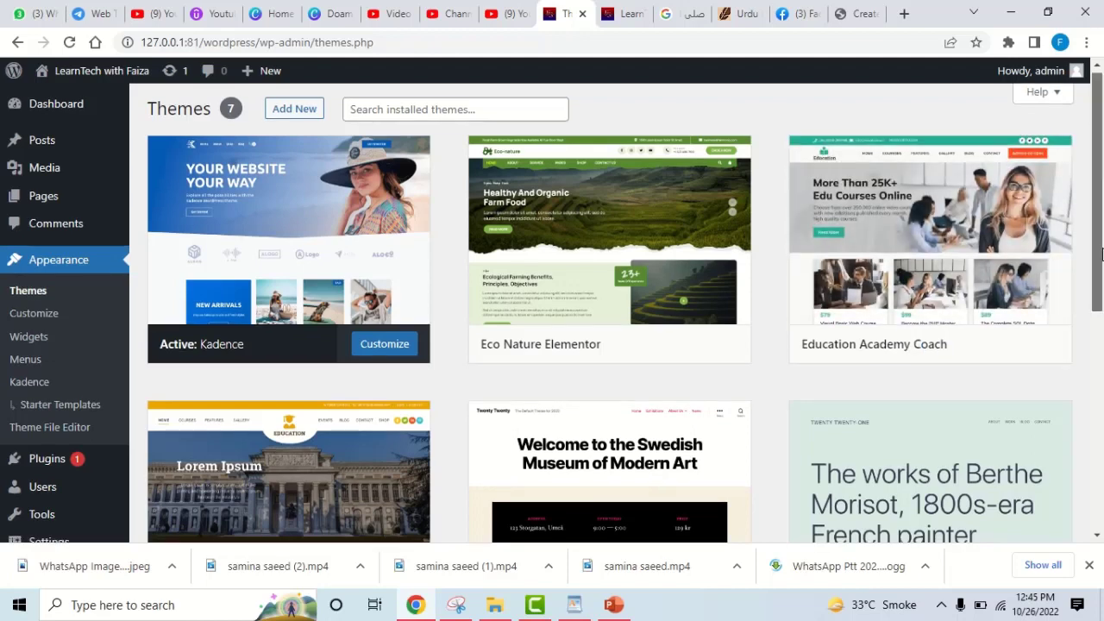
Step: Scroll down the installed themes and go to the Add New Theme page
{"action": "left_click_drag", "start_coordinate": [1099, 236], "coordinate": [1102, 464]}
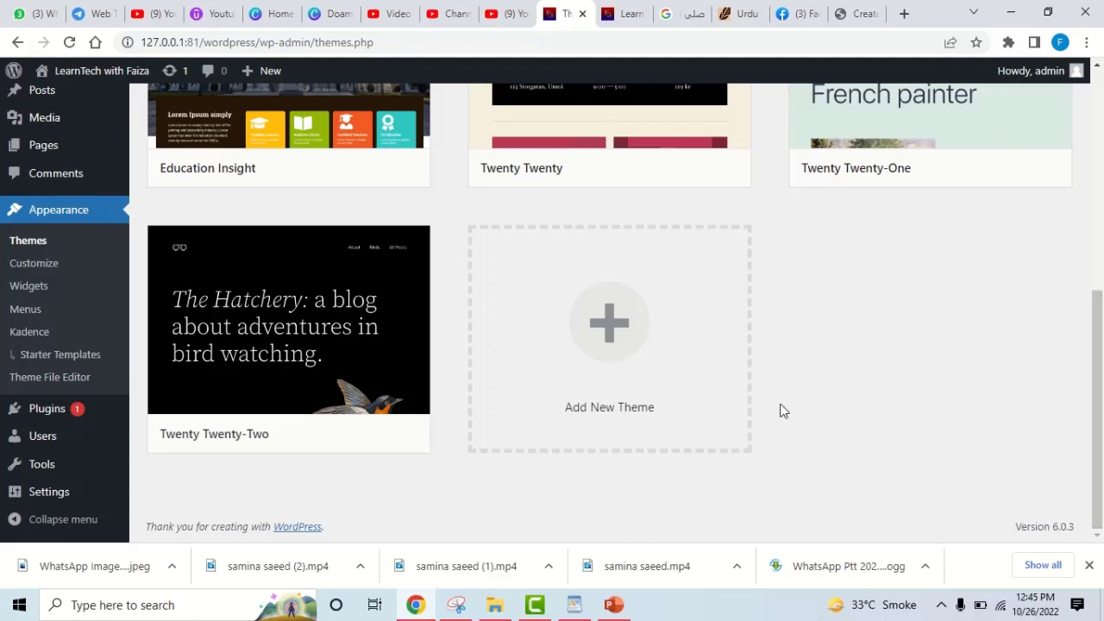
{"action": "left_click", "coordinate": [605, 326]}
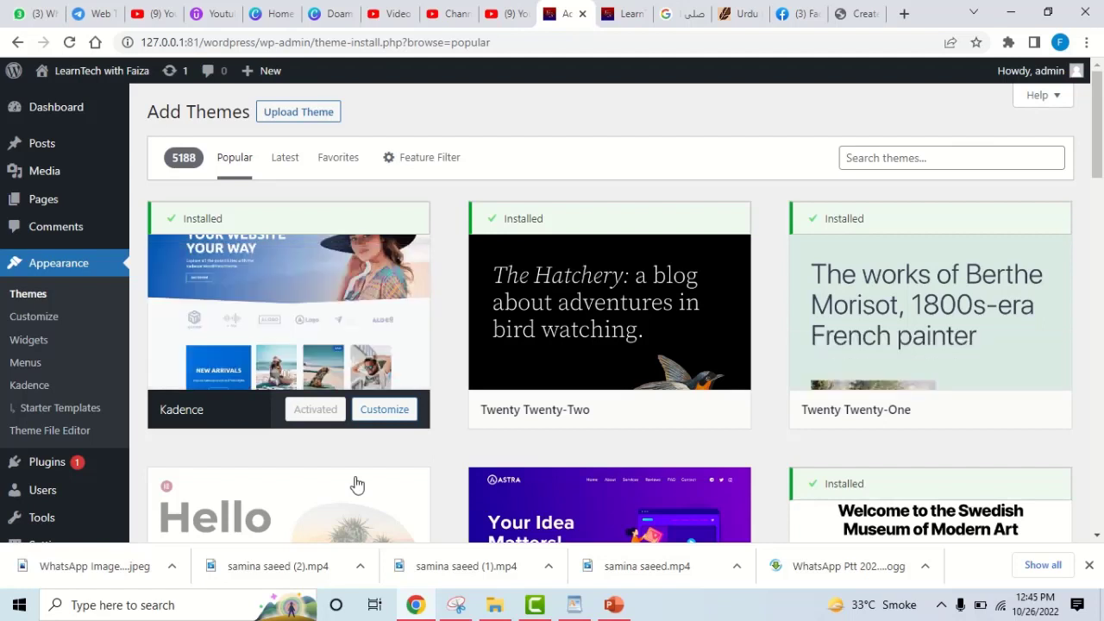
Step: Browse the Popular themes grid on Add Themes, then scroll back to the top
{"action": "mouse_move", "coordinate": [381, 307]}
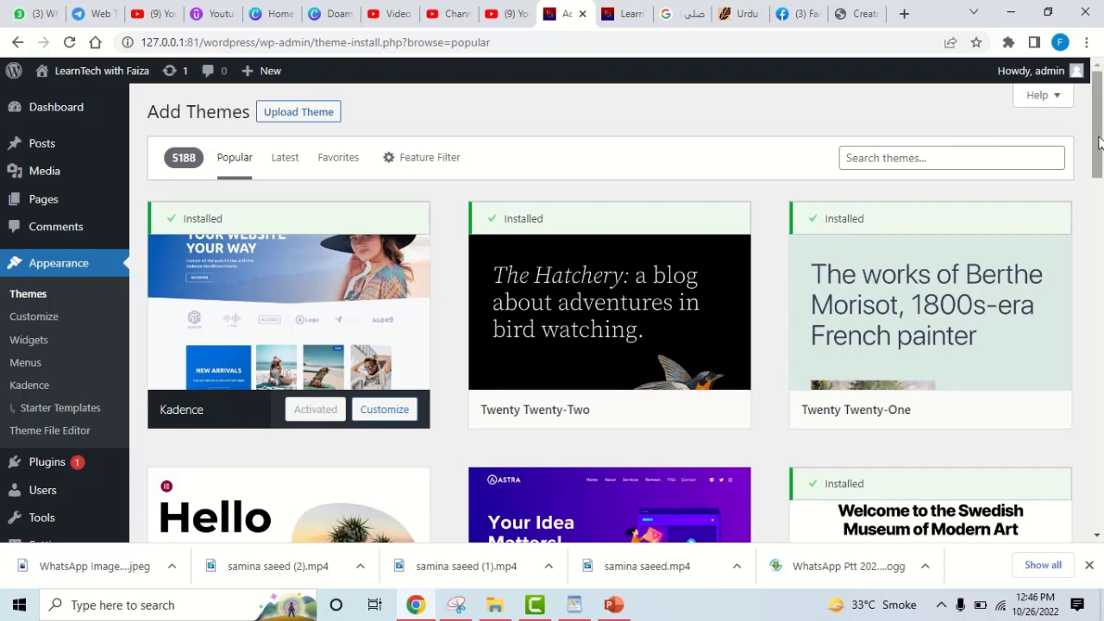
{"action": "left_click_drag", "start_coordinate": [1100, 142], "coordinate": [1100, 537]}
{"action": "left_click", "coordinate": [1097, 536]}
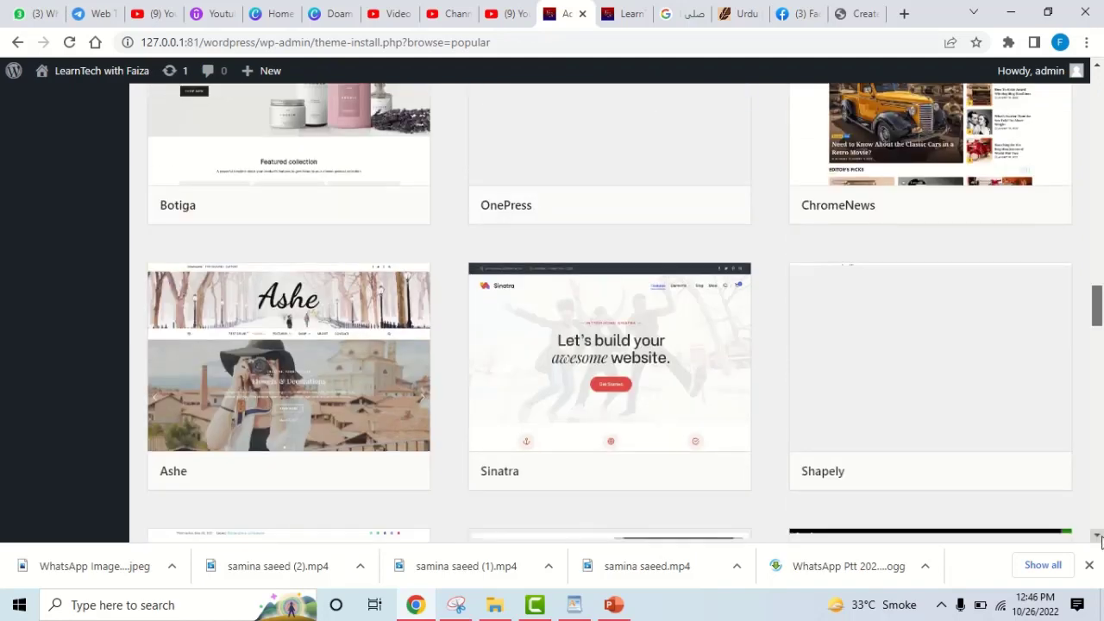
{"action": "left_click", "coordinate": [1097, 535]}
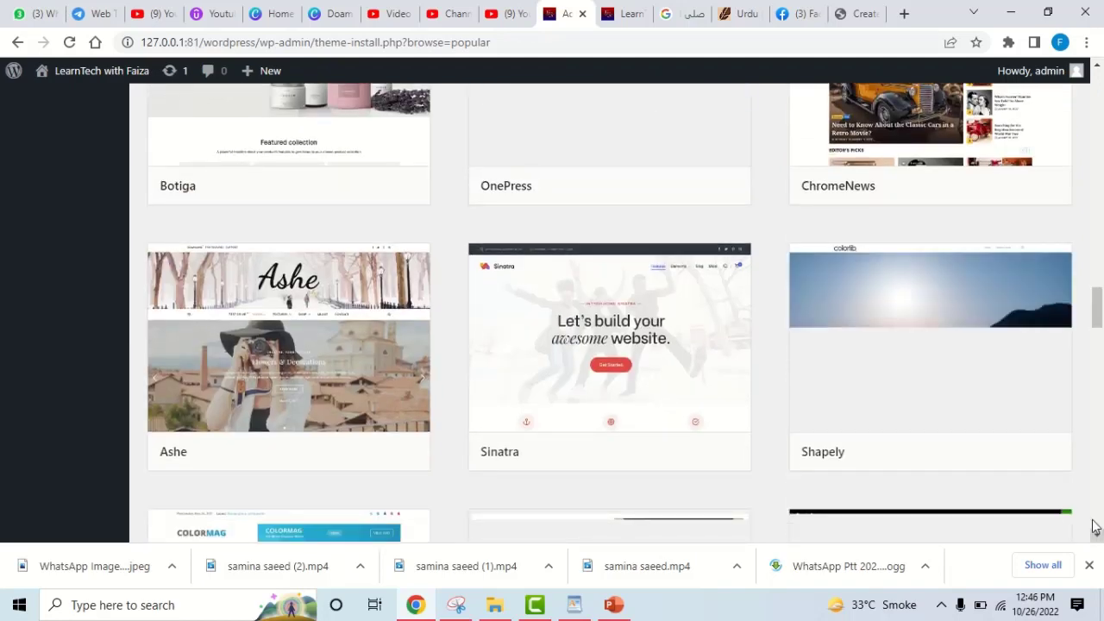
{"action": "mouse_move", "coordinate": [1018, 409]}
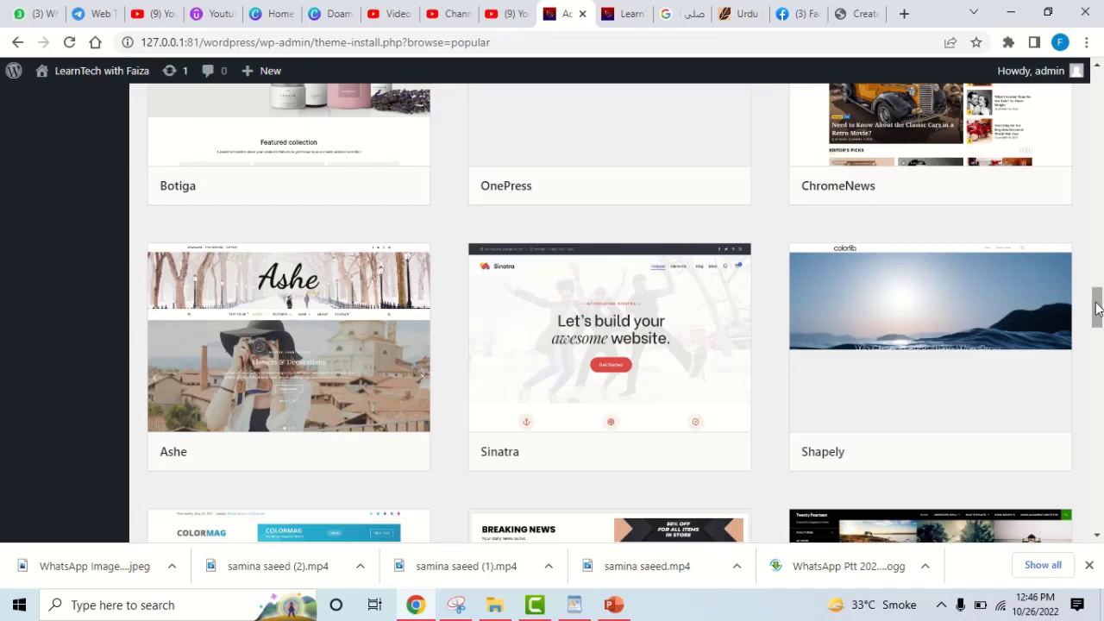
{"action": "left_click_drag", "start_coordinate": [1097, 303], "coordinate": [1101, 367]}
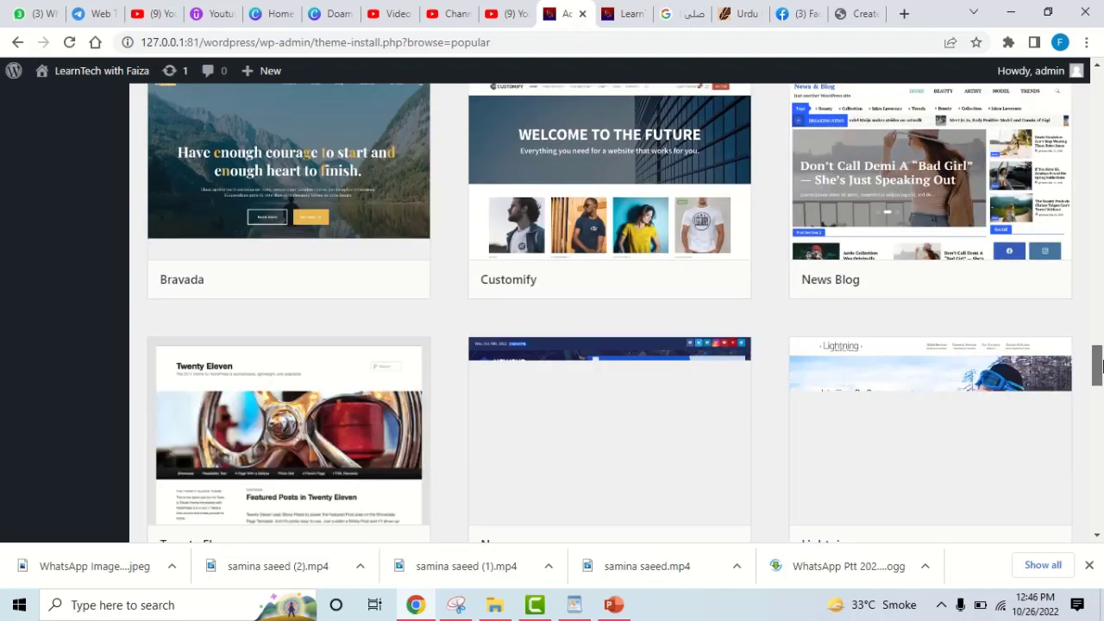
{"action": "left_click_drag", "start_coordinate": [1102, 366], "coordinate": [1103, 167]}
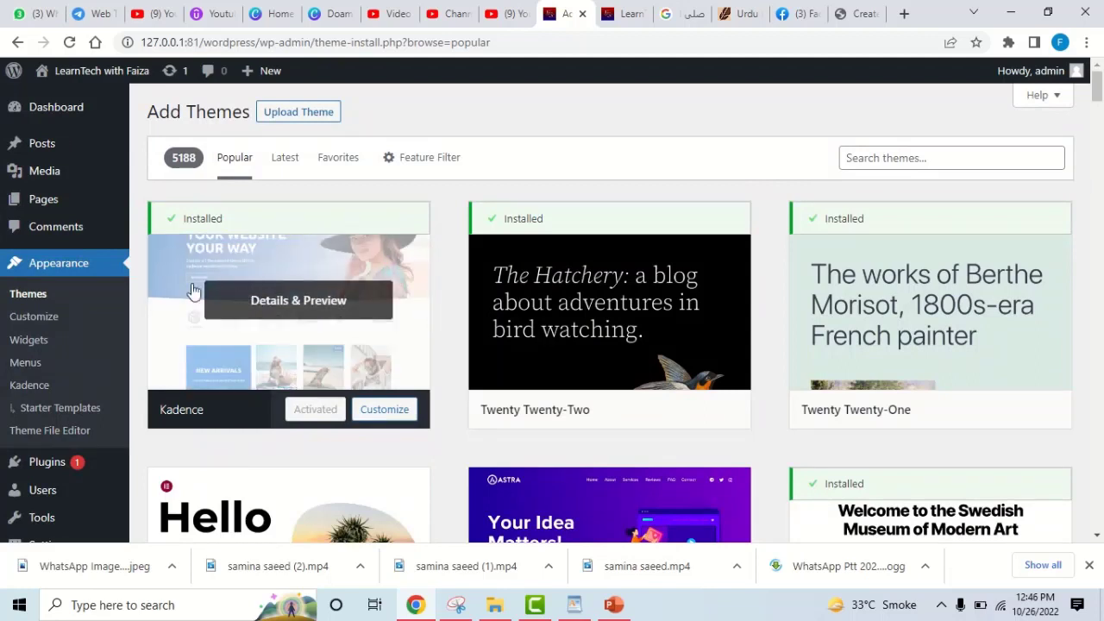
{"action": "mouse_move", "coordinate": [5, 153]}
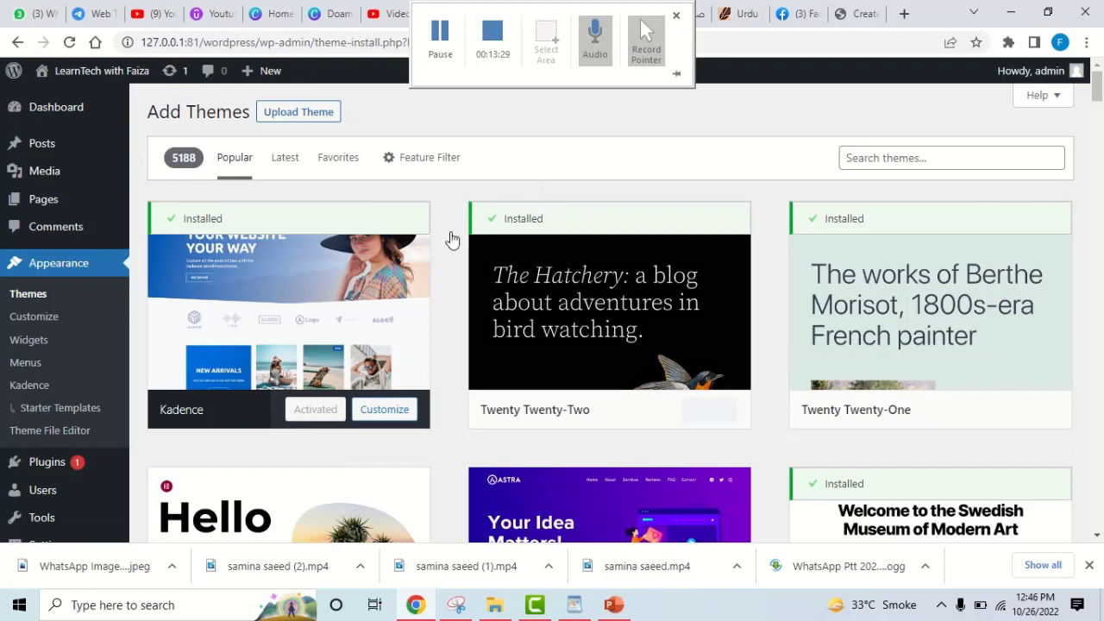
{"action": "mouse_move", "coordinate": [198, 270]}
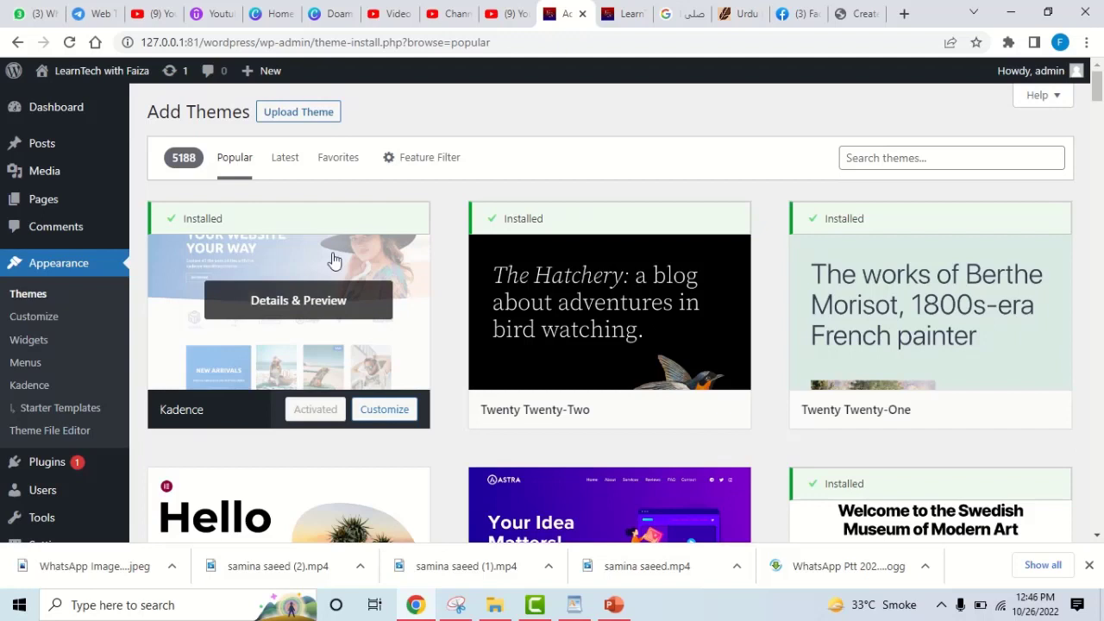
Step: Switch to the Latest themes and scroll past CoziBee, Tattoo Designer, MartPress and Sparkle FSE
{"action": "left_click", "coordinate": [285, 161]}
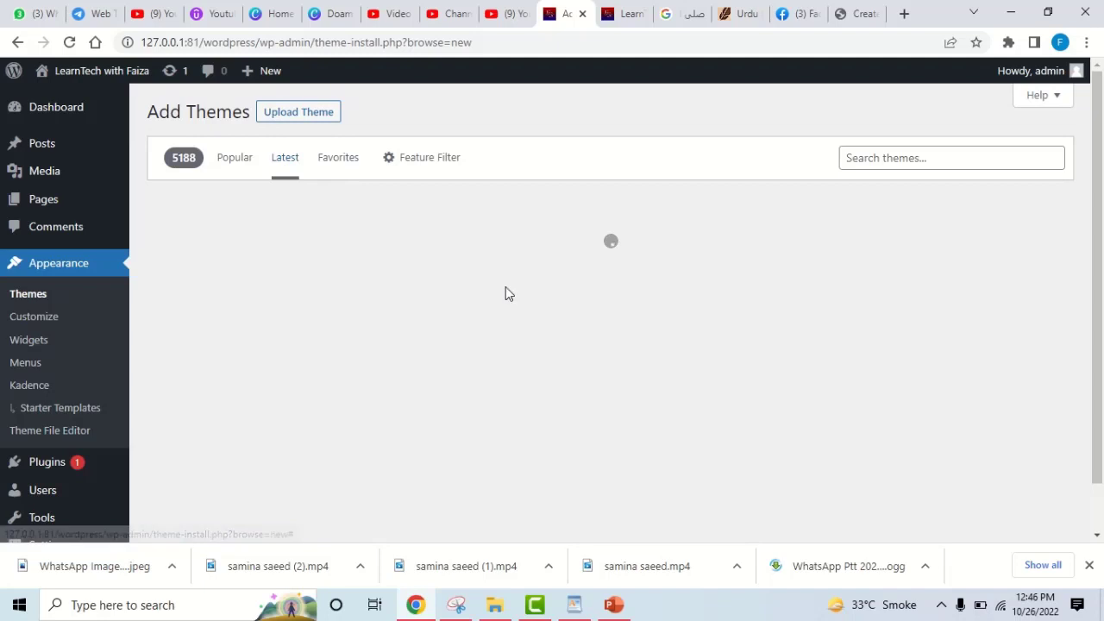
{"action": "mouse_move", "coordinate": [570, 296]}
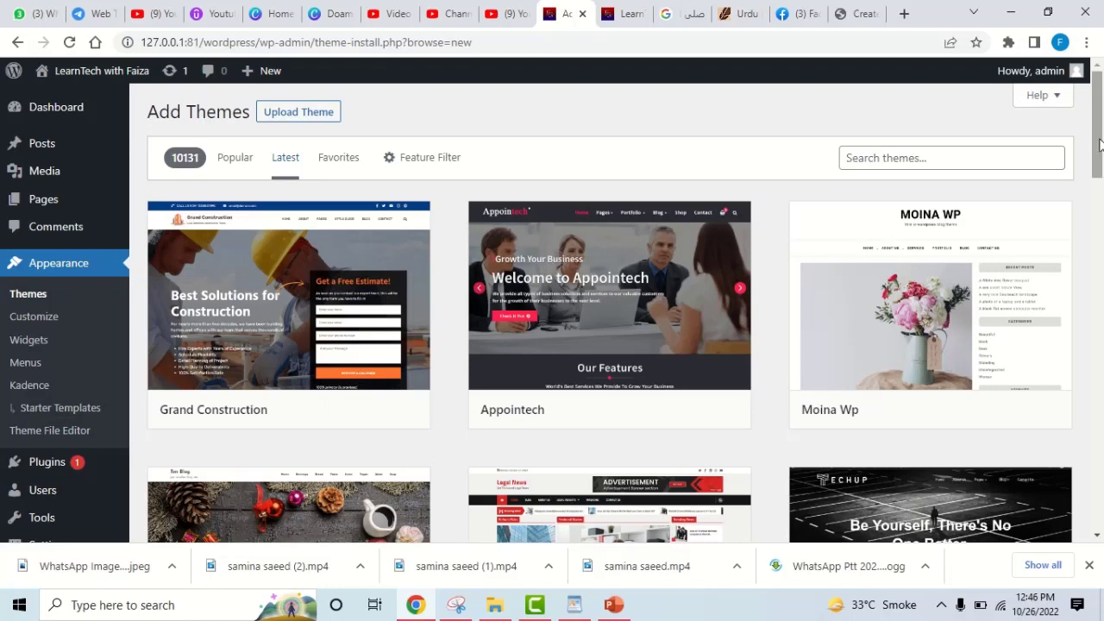
{"action": "left_click_drag", "start_coordinate": [1099, 139], "coordinate": [1102, 340]}
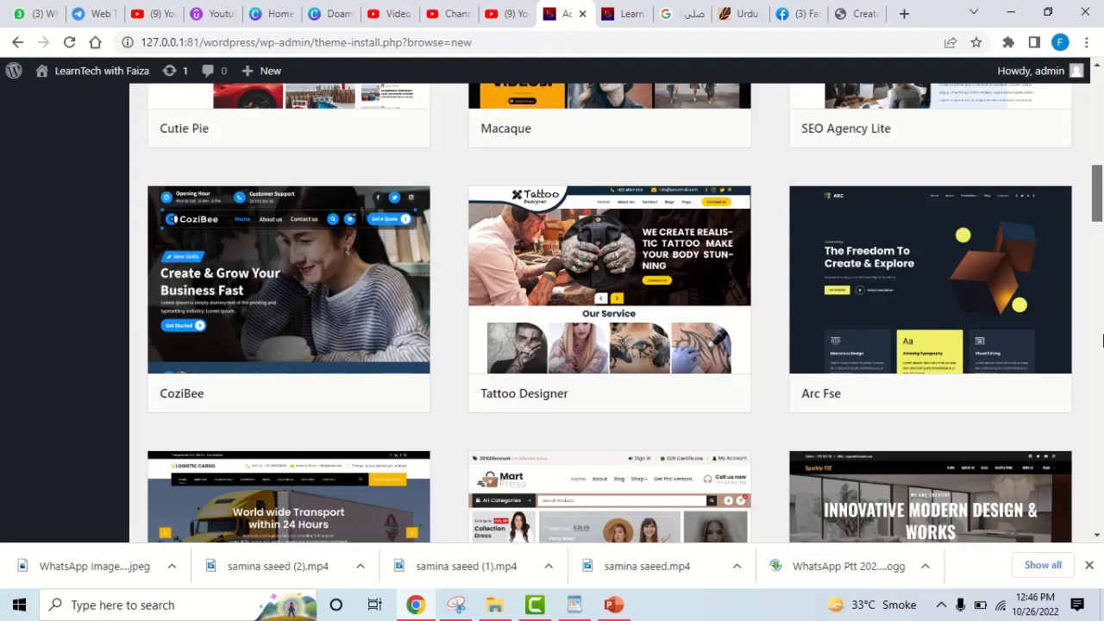
{"action": "left_click_drag", "start_coordinate": [1103, 341], "coordinate": [1103, 370]}
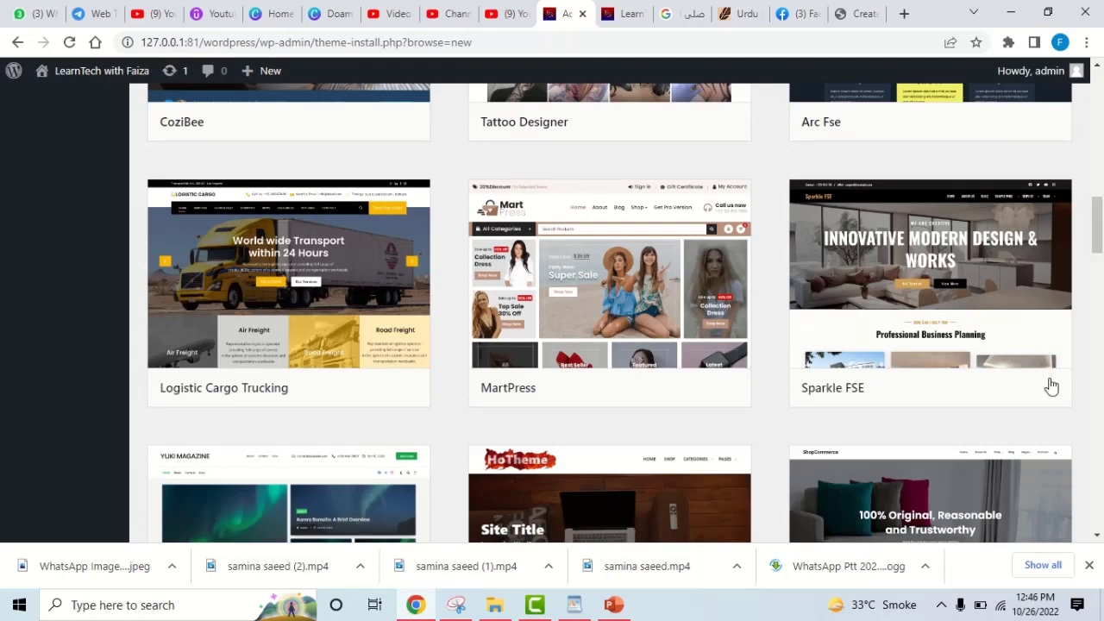
Step: Open Details & Preview for the Sparkle FSE theme card
{"action": "mouse_move", "coordinate": [998, 382]}
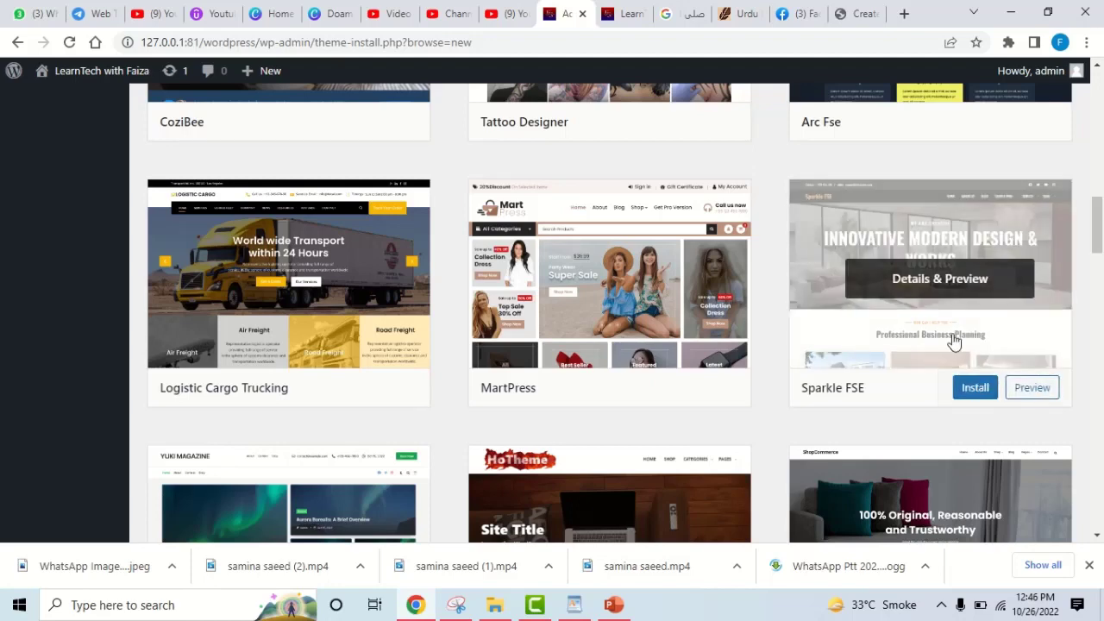
{"action": "left_click", "coordinate": [943, 287]}
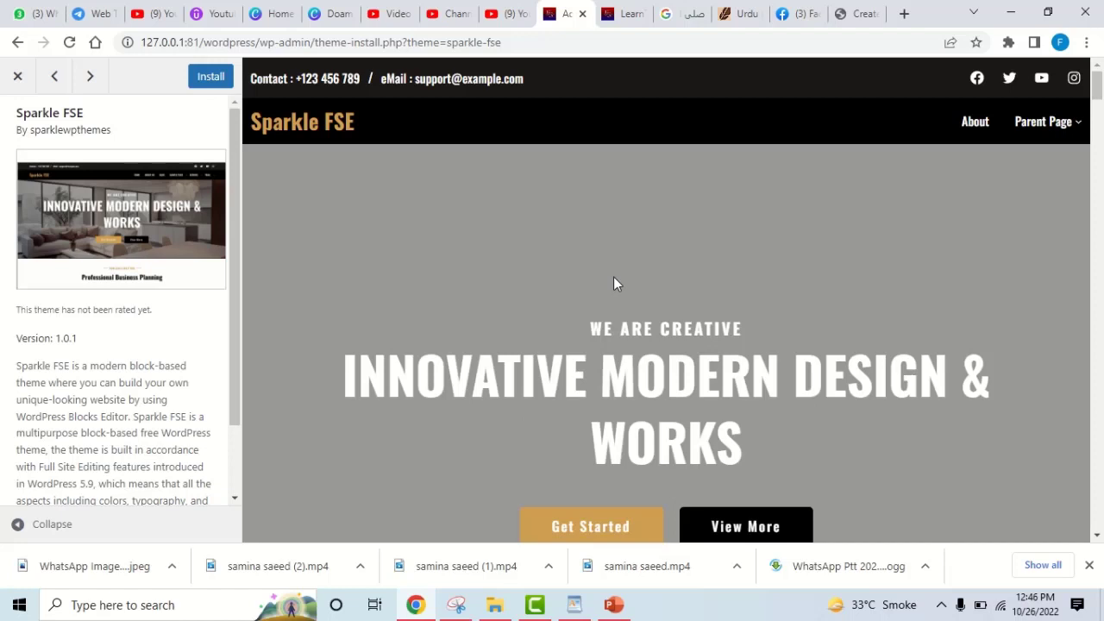
{"action": "scroll", "coordinate": [614, 278], "scroll_direction": "down", "scroll_amount": 2}
{"action": "scroll", "coordinate": [615, 277], "scroll_direction": "down", "scroll_amount": 2}
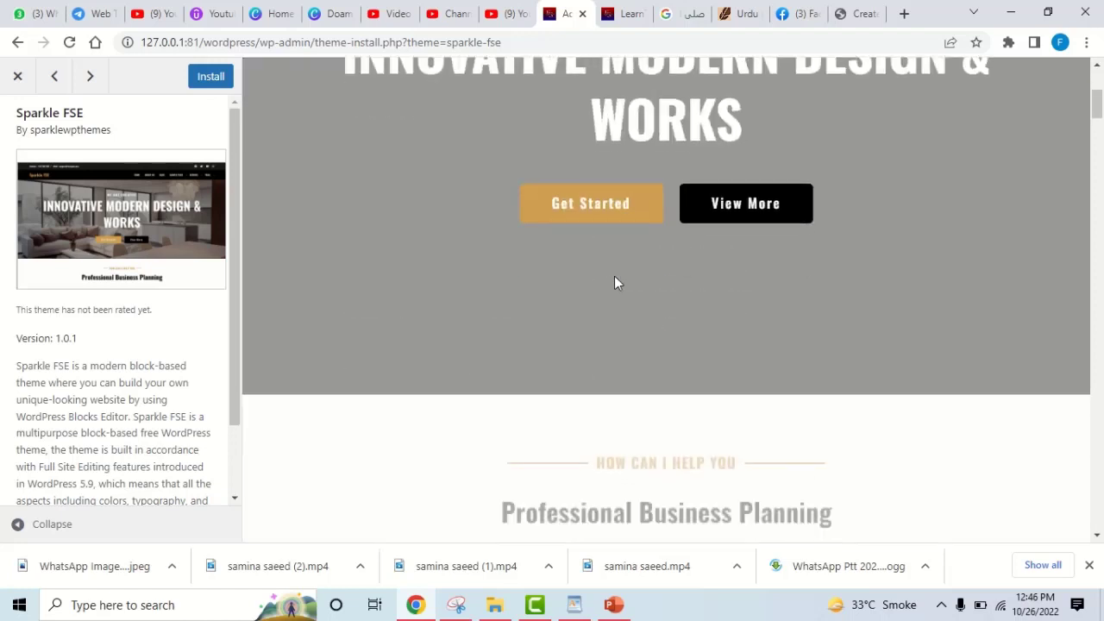
{"action": "scroll", "coordinate": [616, 282], "scroll_direction": "down", "scroll_amount": 2}
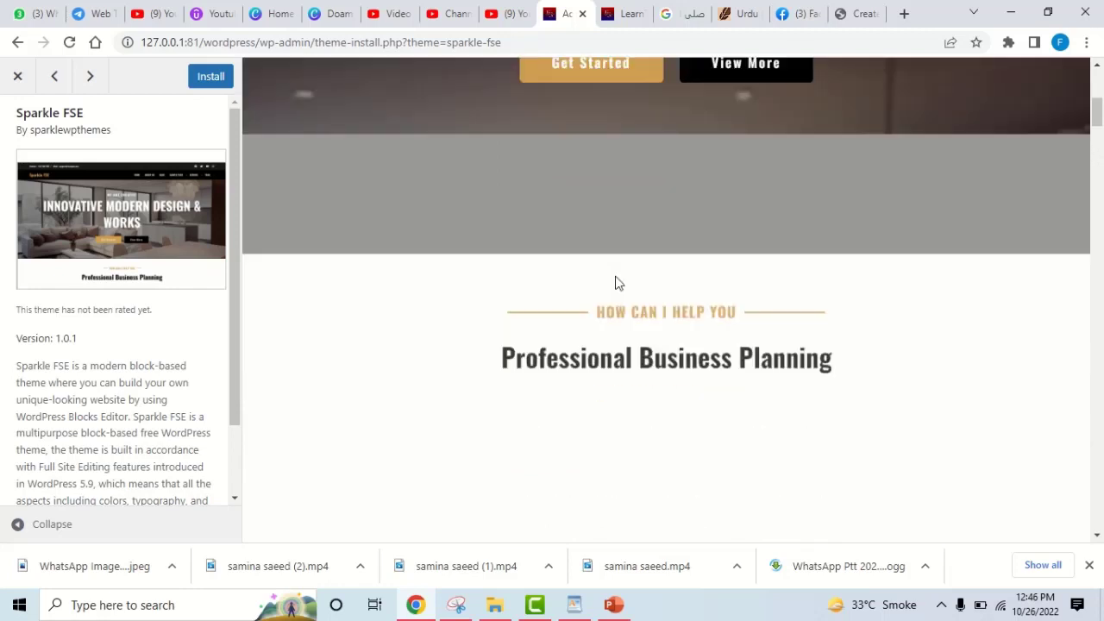
{"action": "scroll", "coordinate": [618, 283], "scroll_direction": "down", "scroll_amount": 2}
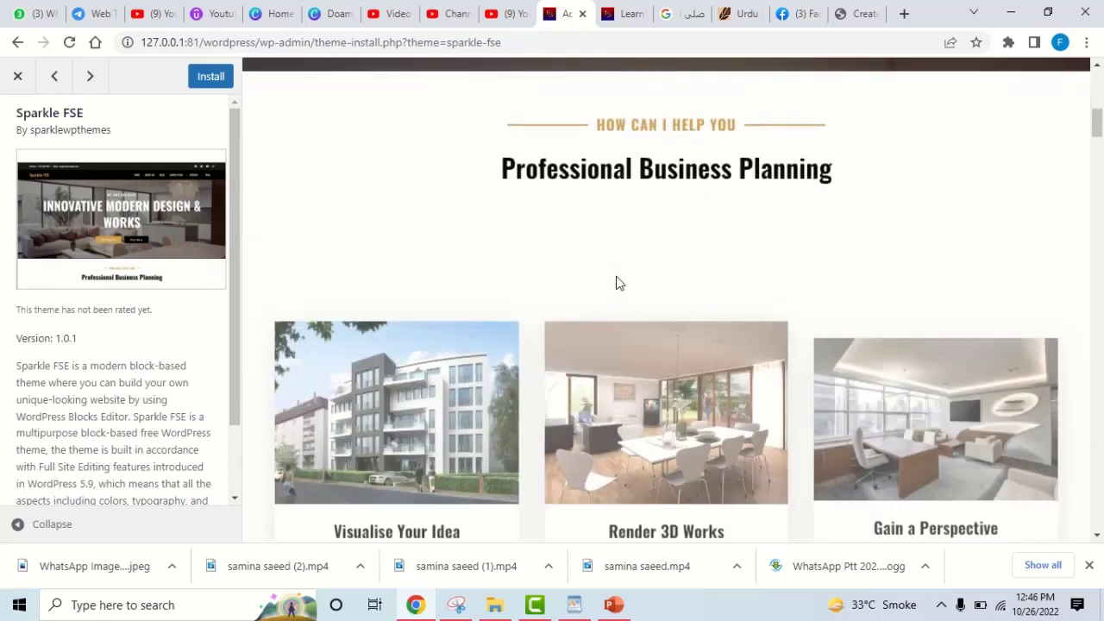
{"action": "scroll", "coordinate": [618, 283], "scroll_direction": "down", "scroll_amount": 1}
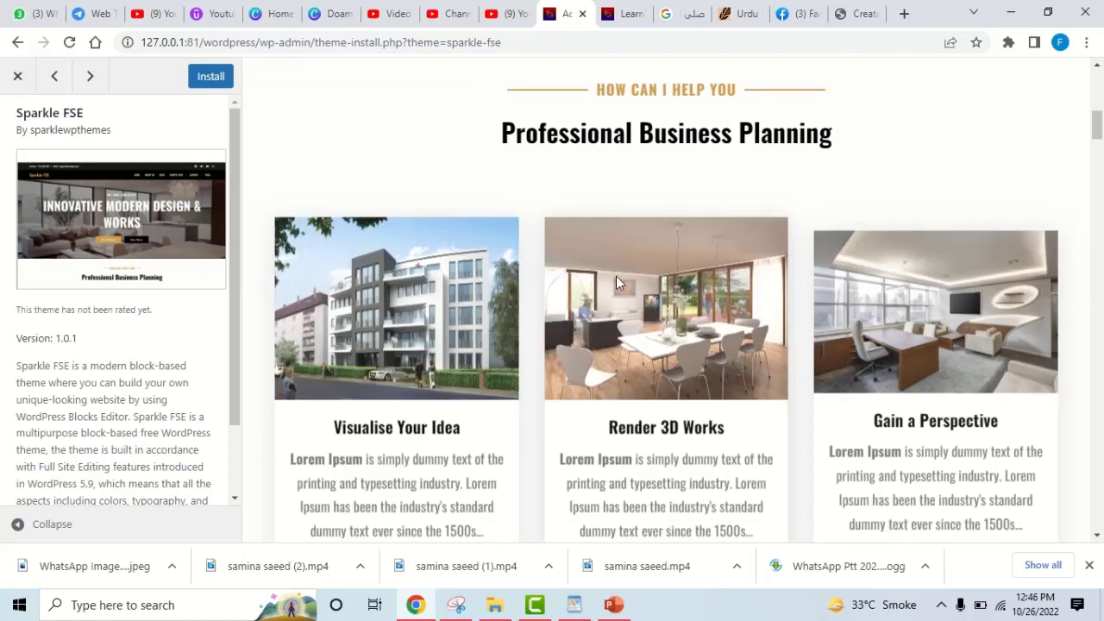
{"action": "scroll", "coordinate": [616, 282], "scroll_direction": "down", "scroll_amount": 3}
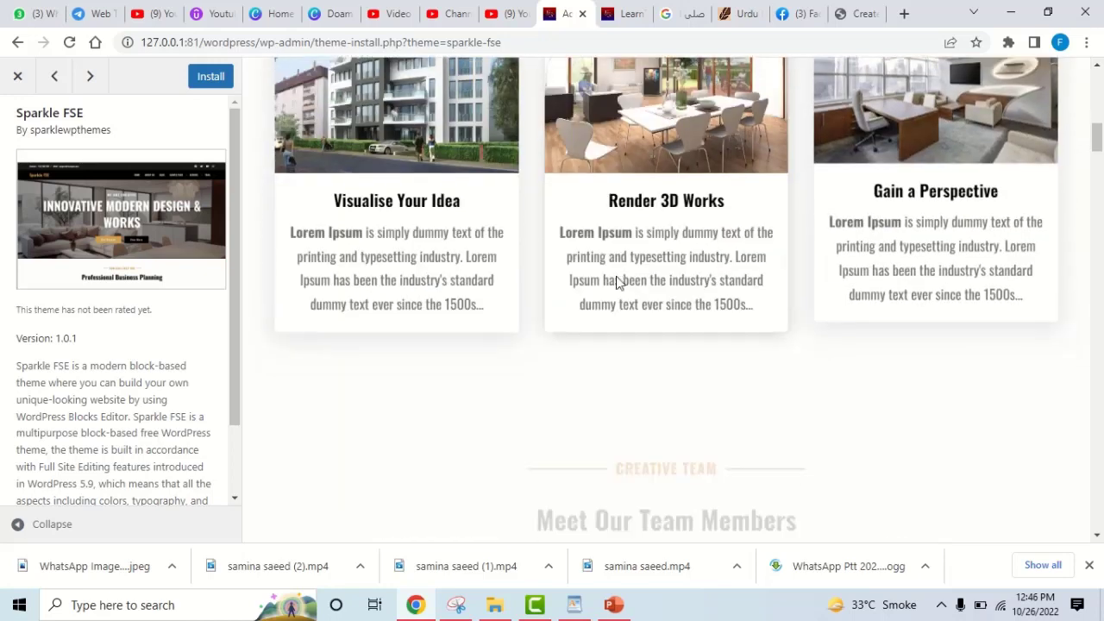
{"action": "scroll", "coordinate": [618, 281], "scroll_direction": "down", "scroll_amount": 4}
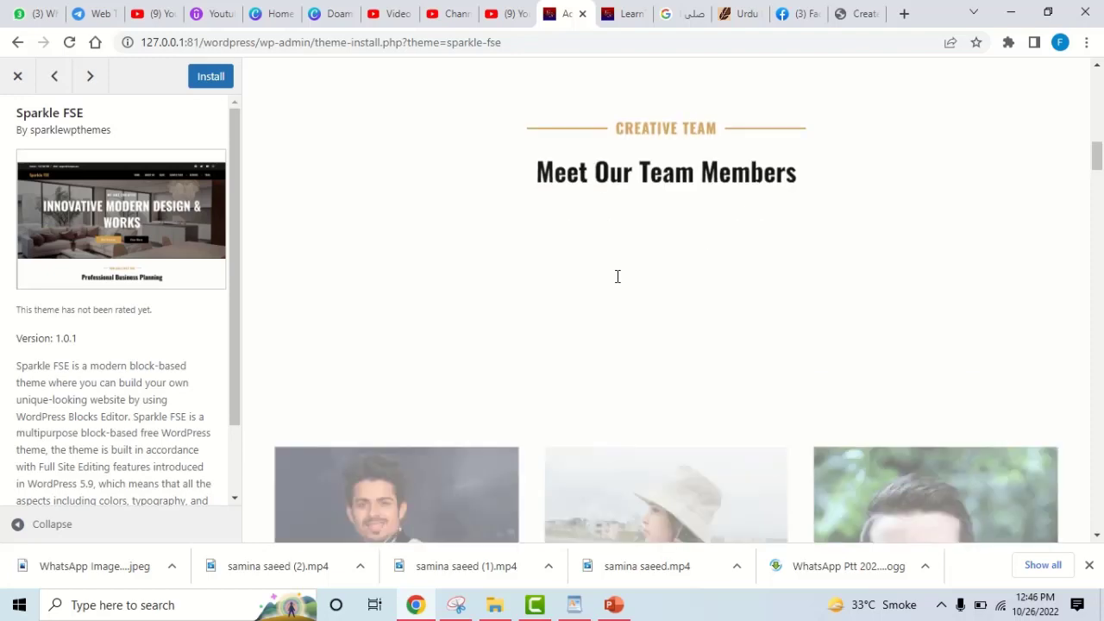
{"action": "scroll", "coordinate": [616, 282], "scroll_direction": "down", "scroll_amount": 1}
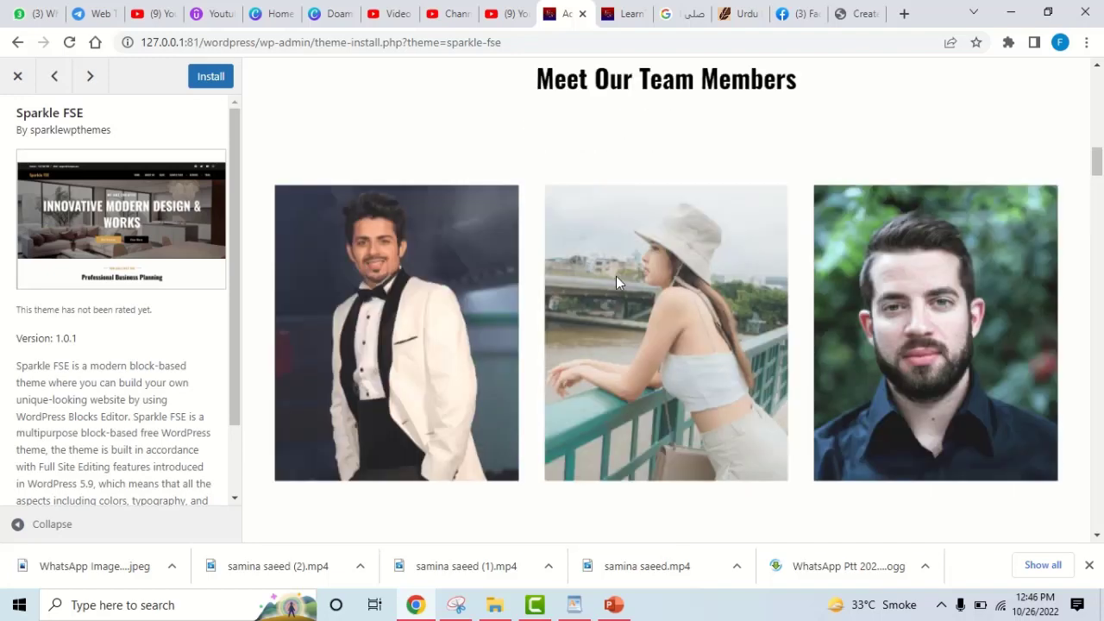
{"action": "scroll", "coordinate": [616, 282], "scroll_direction": "down", "scroll_amount": 1}
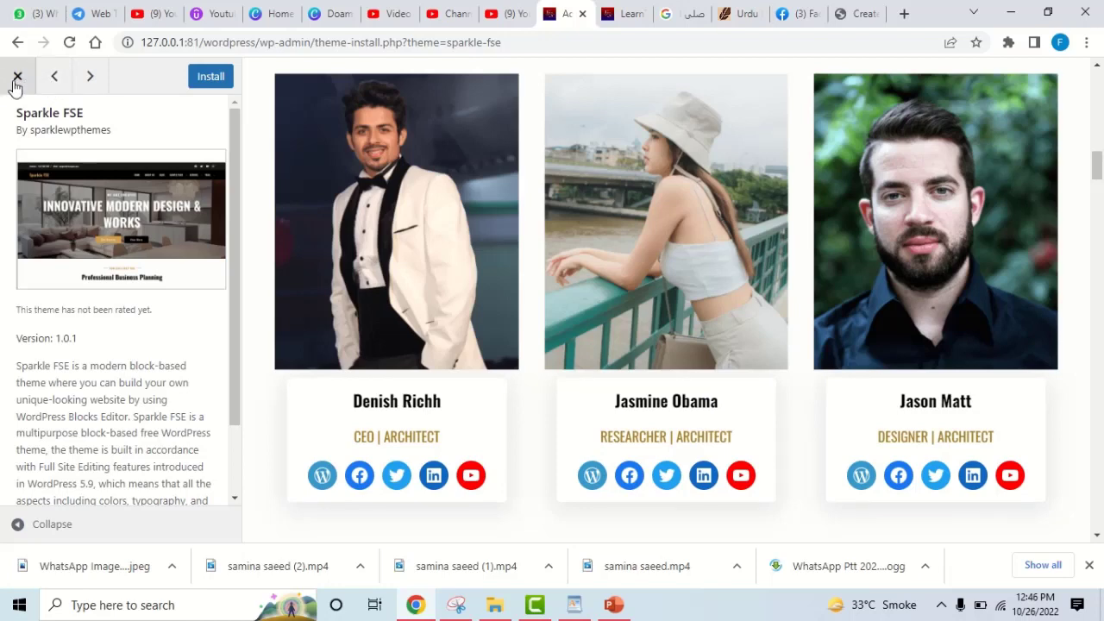
Step: Install the Sparkle FSE theme from its preview, then activate it
{"action": "left_click", "coordinate": [207, 86]}
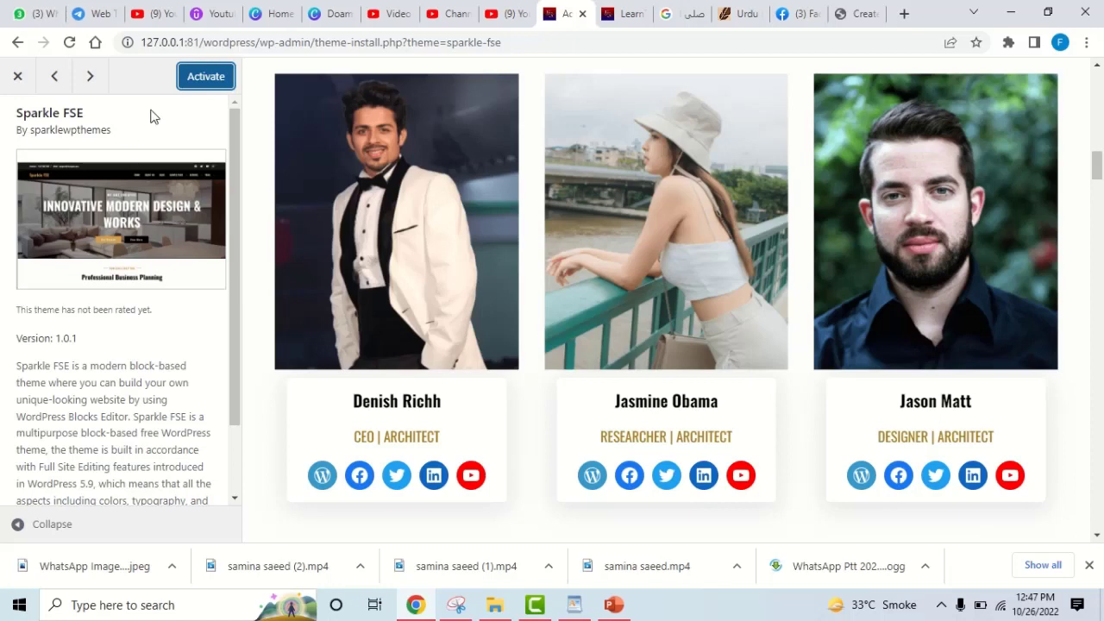
{"action": "left_click", "coordinate": [192, 86]}
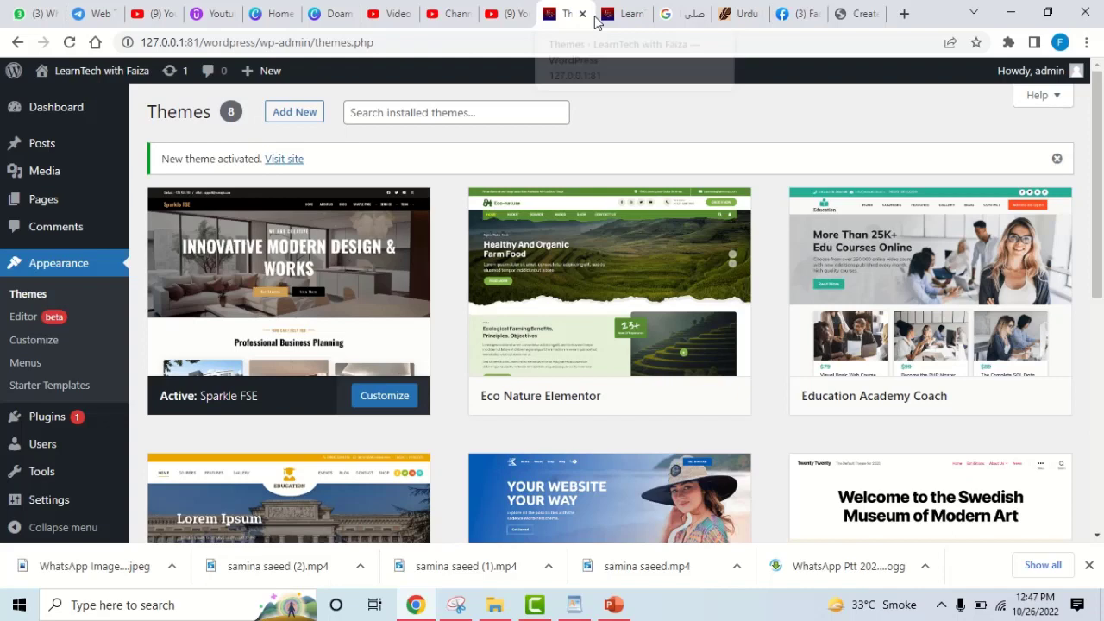
Step: Switch to the LearnTech with Faiza front-page browser tab
{"action": "left_click", "coordinate": [625, 17]}
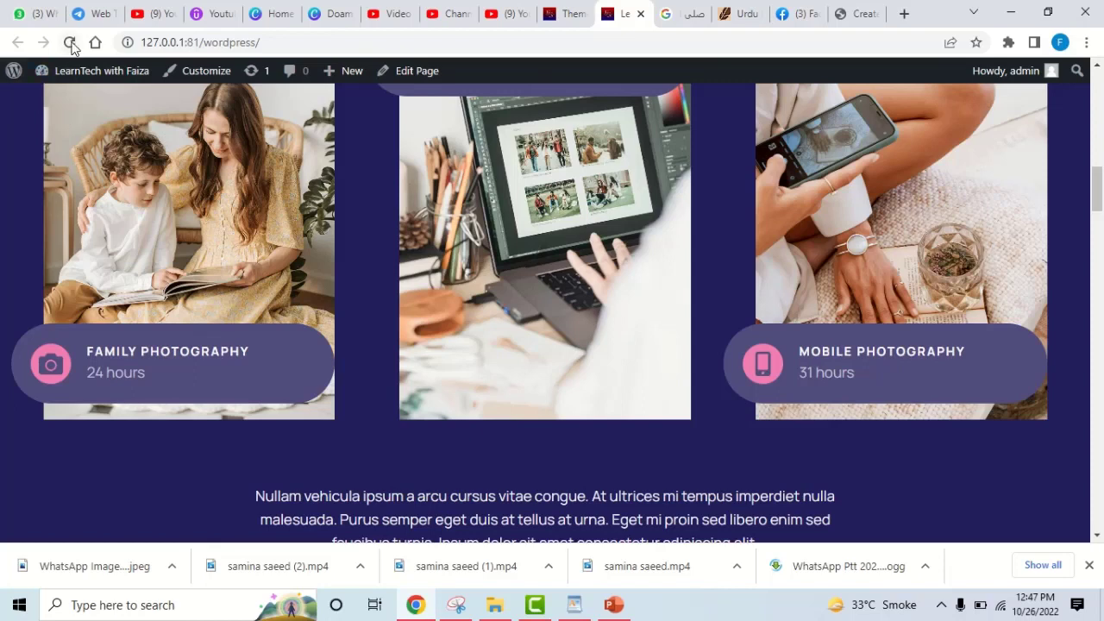
Step: Reload the LearnTech homepage to show the new theme, then scroll to its top
{"action": "left_click", "coordinate": [70, 42]}
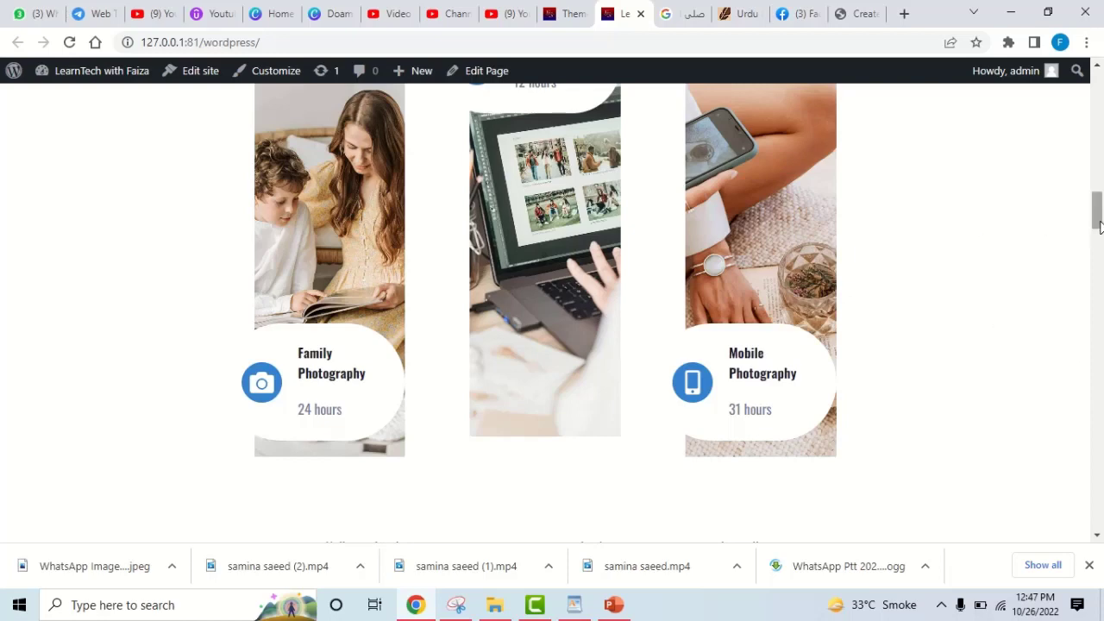
{"action": "left_click_drag", "start_coordinate": [1098, 226], "coordinate": [1101, 104]}
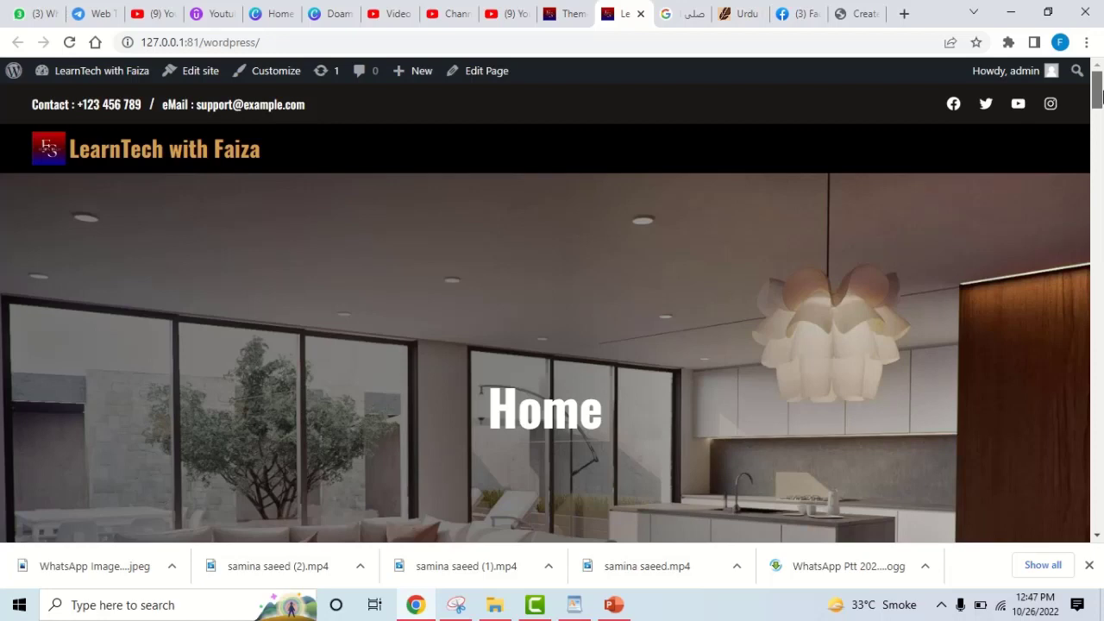
Step: Scroll the homepage down to the Sparkle FSE footer, then return to the Themes admin tab
{"action": "left_click_drag", "start_coordinate": [1098, 99], "coordinate": [1085, 528]}
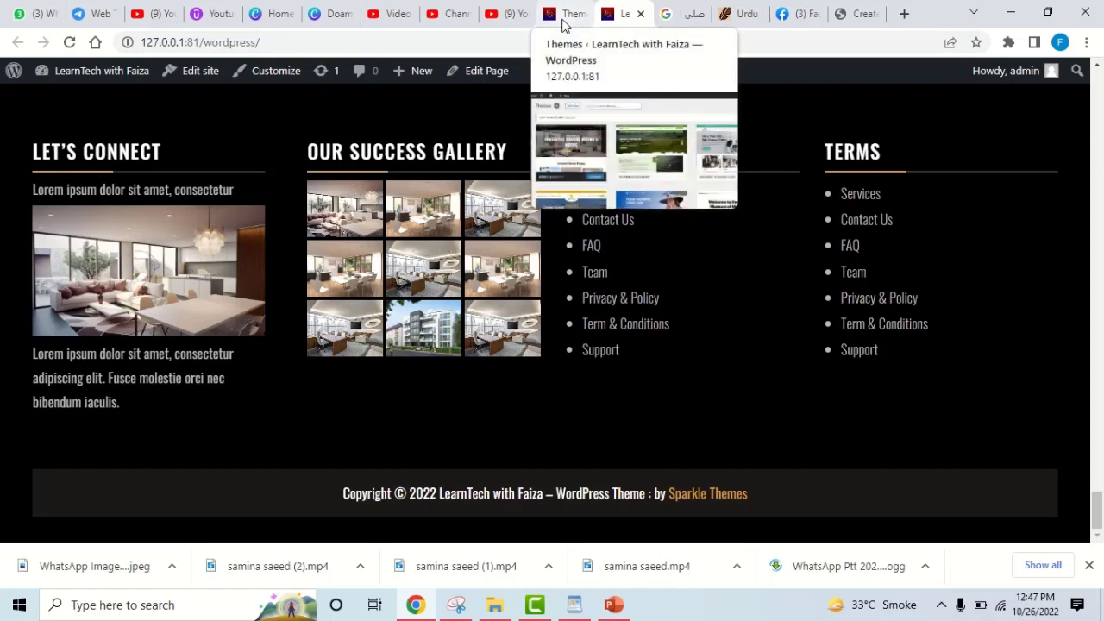
{"action": "left_click", "coordinate": [562, 15]}
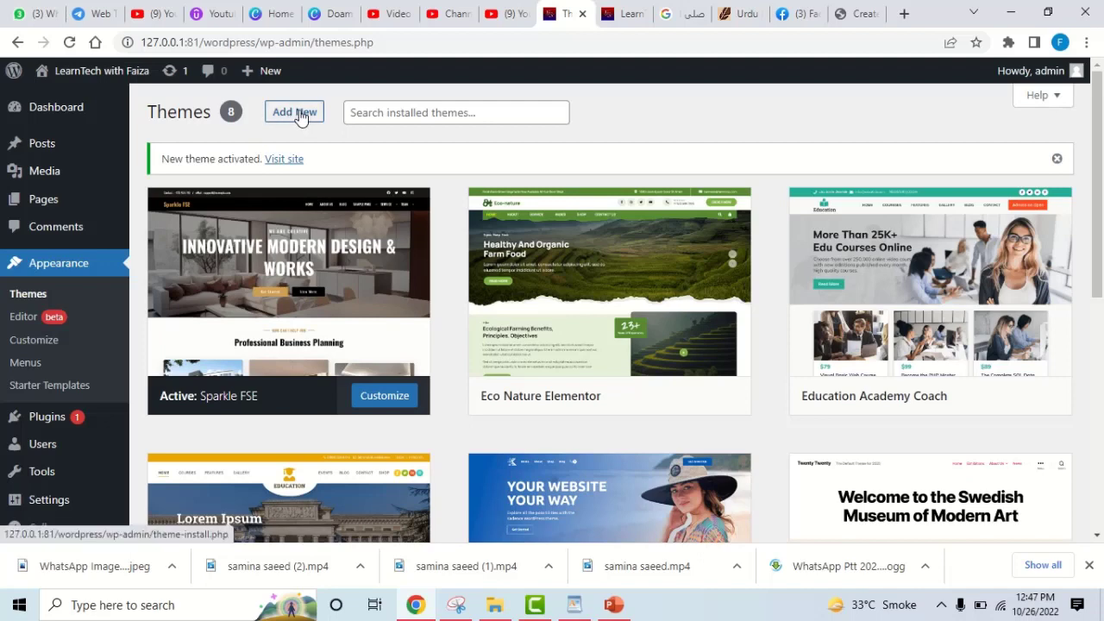
Step: Go to Add New themes and request the Favorites list without entering a username
{"action": "left_click", "coordinate": [297, 113]}
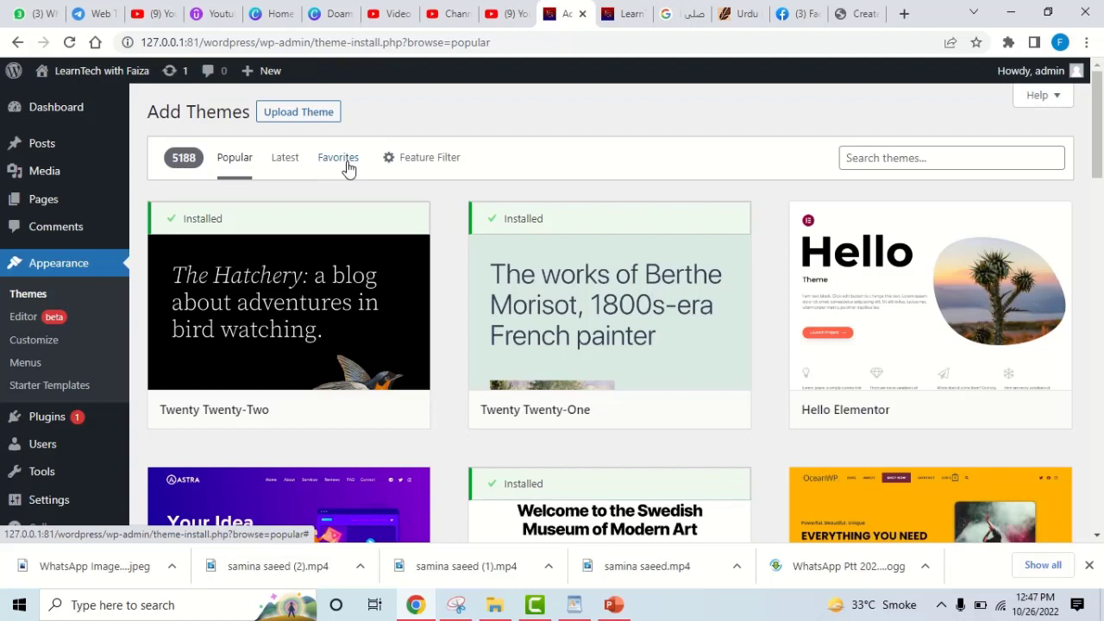
{"action": "left_click", "coordinate": [349, 168]}
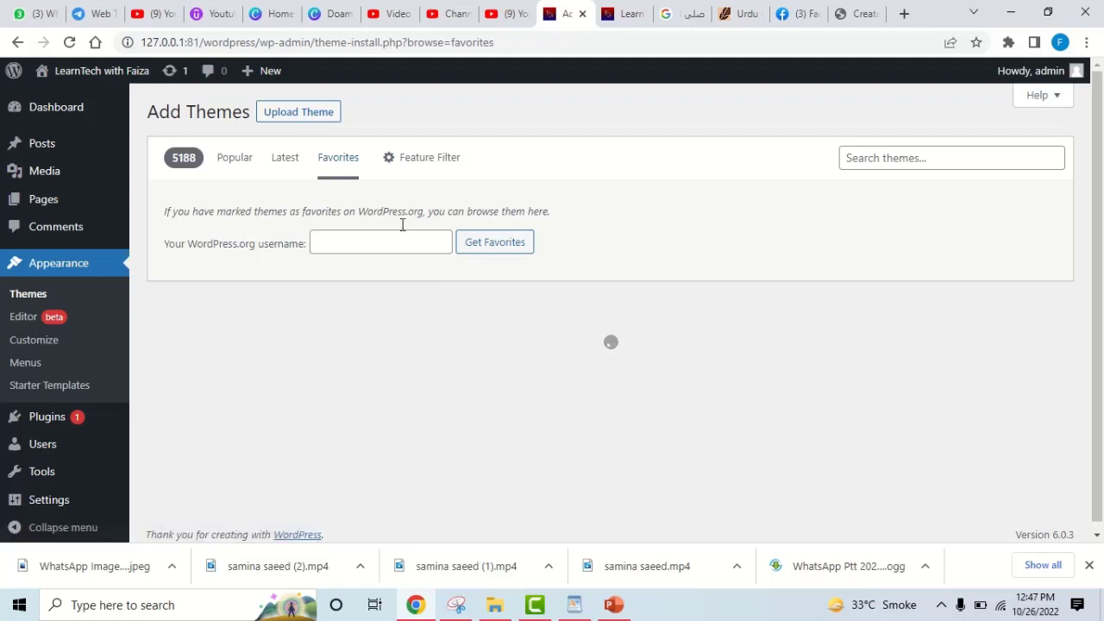
{"action": "left_click", "coordinate": [494, 245]}
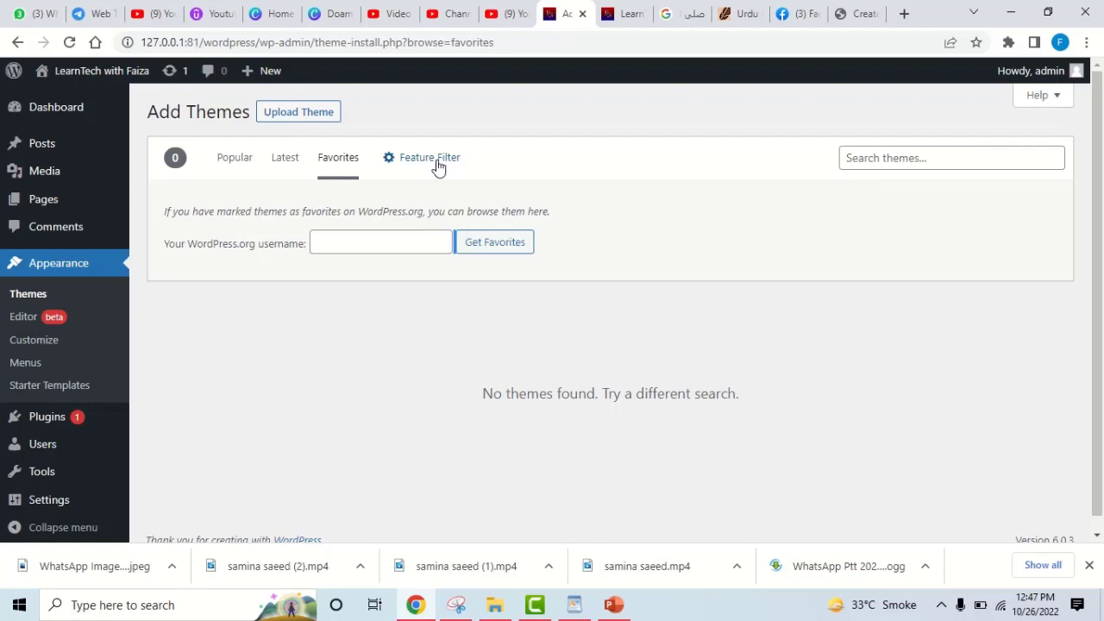
Step: Open the Feature Filter and tick Three Columns under Layout
{"action": "left_click", "coordinate": [438, 167]}
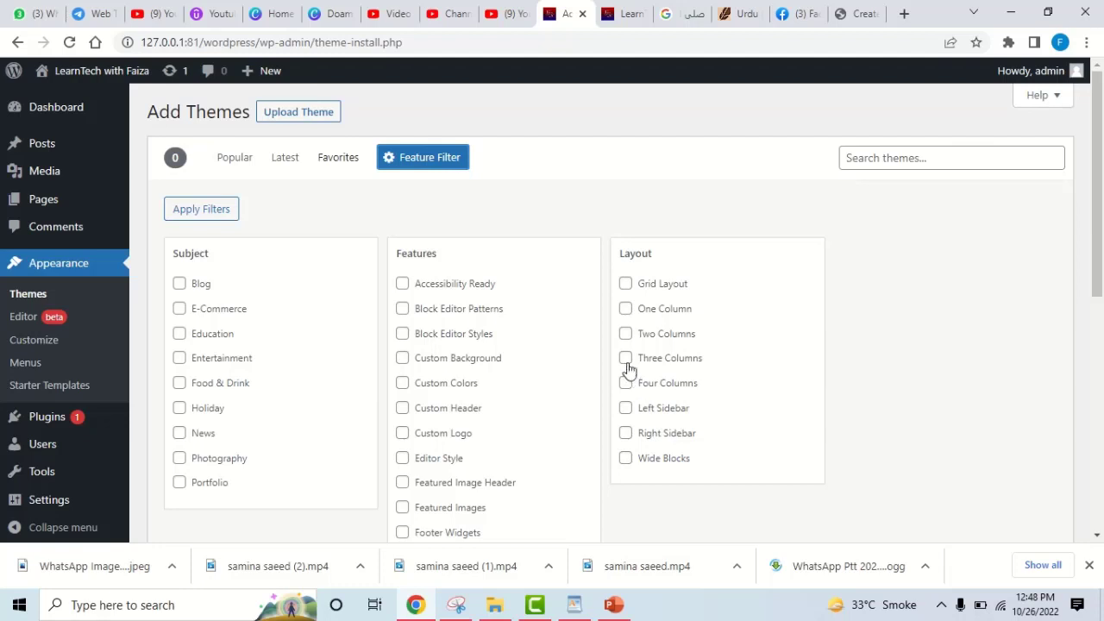
{"action": "left_click", "coordinate": [628, 366]}
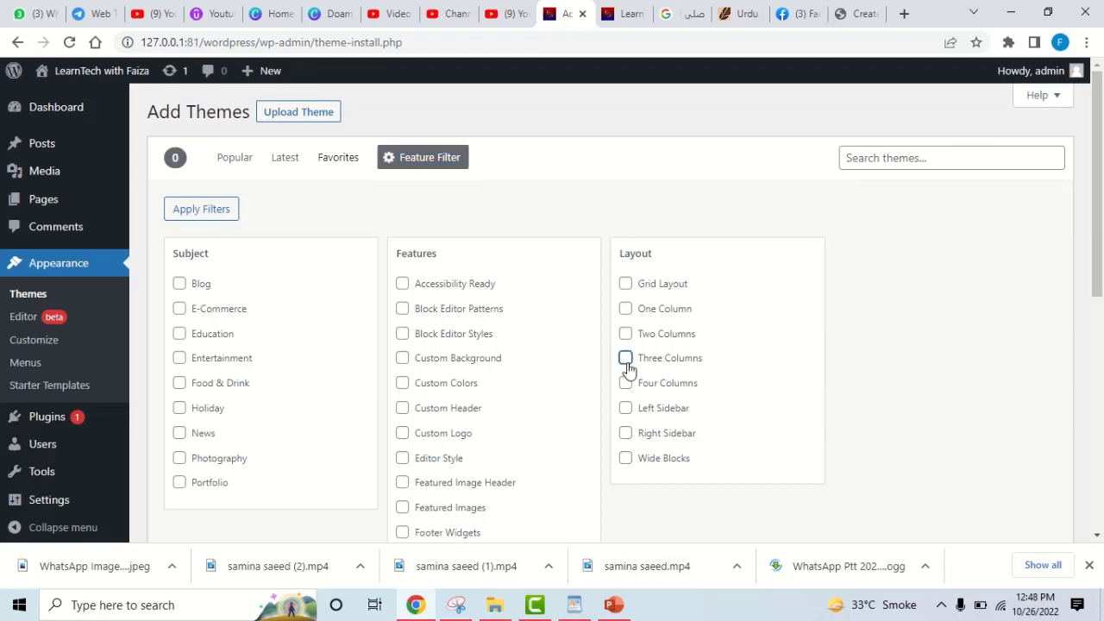
{"action": "left_click", "coordinate": [627, 359]}
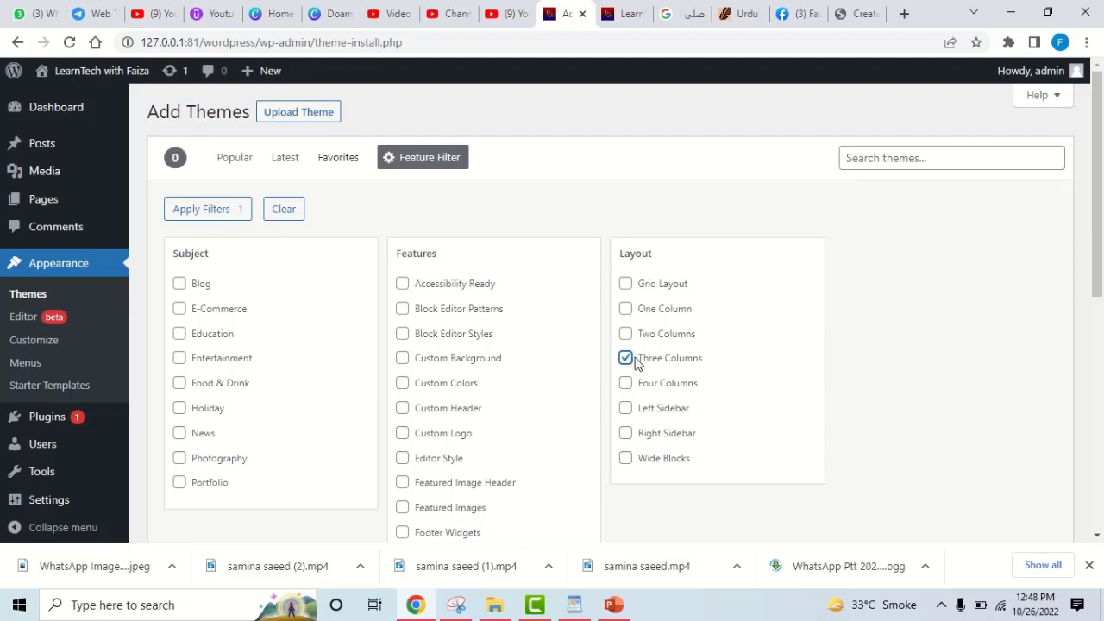
{"action": "scroll", "coordinate": [636, 363], "scroll_direction": "down", "scroll_amount": 3}
{"action": "scroll", "coordinate": [637, 363], "scroll_direction": "down", "scroll_amount": 1}
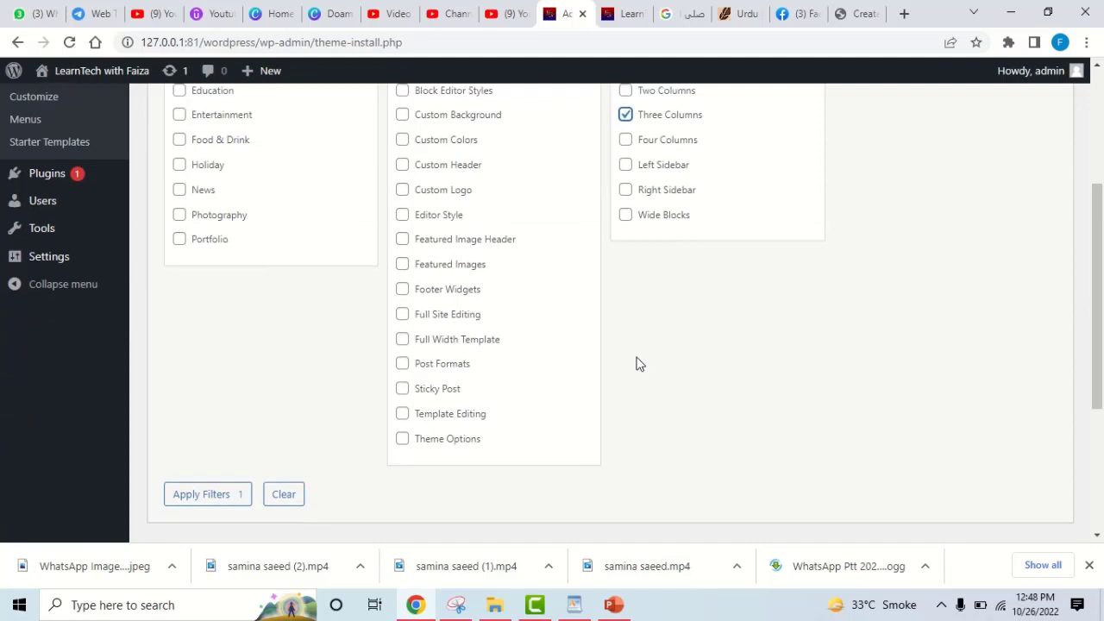
{"action": "scroll", "coordinate": [637, 364], "scroll_direction": "down", "scroll_amount": 2}
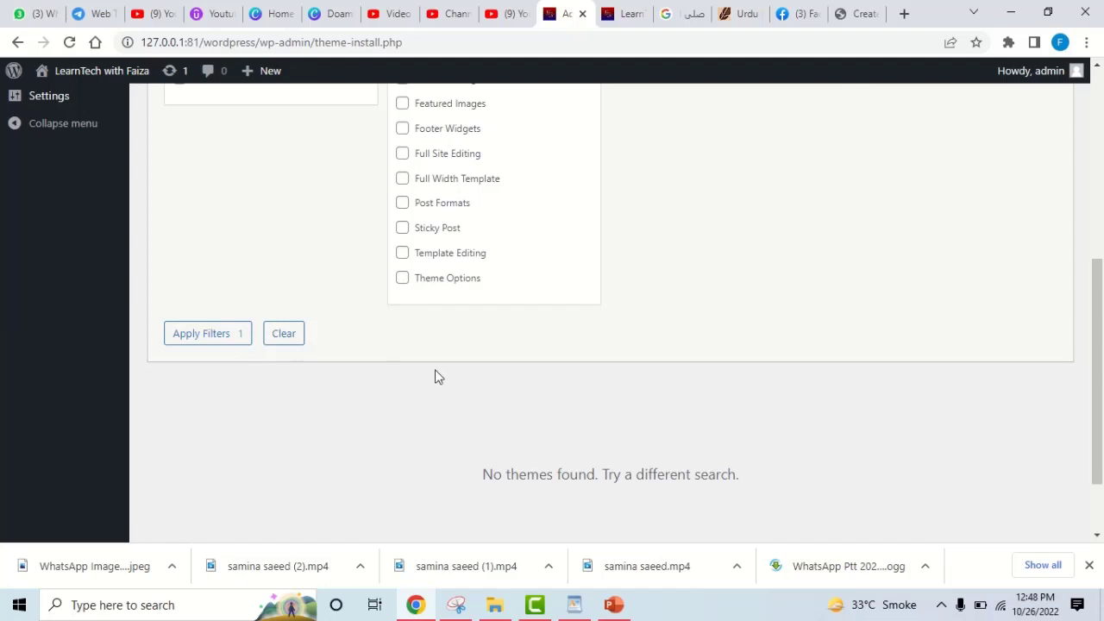
Step: Apply the Three Columns layout filter to the theme list
{"action": "left_click", "coordinate": [207, 334]}
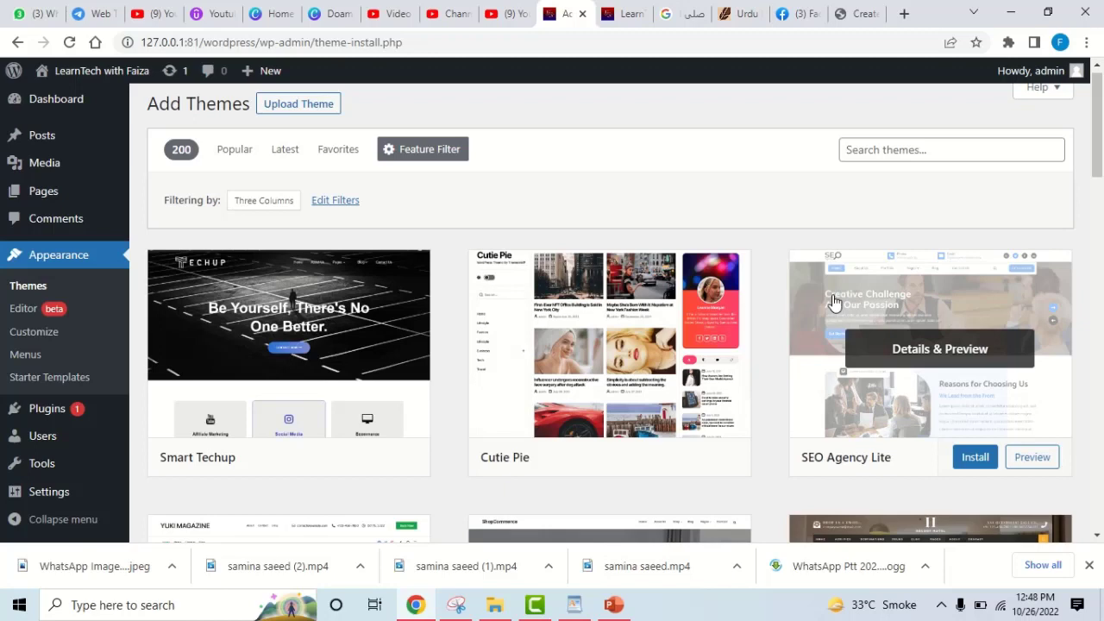
Step: Scroll the Three Columns results down to the Painting Contractor theme card and select it
{"action": "scroll", "coordinate": [834, 302], "scroll_direction": "down", "scroll_amount": 2}
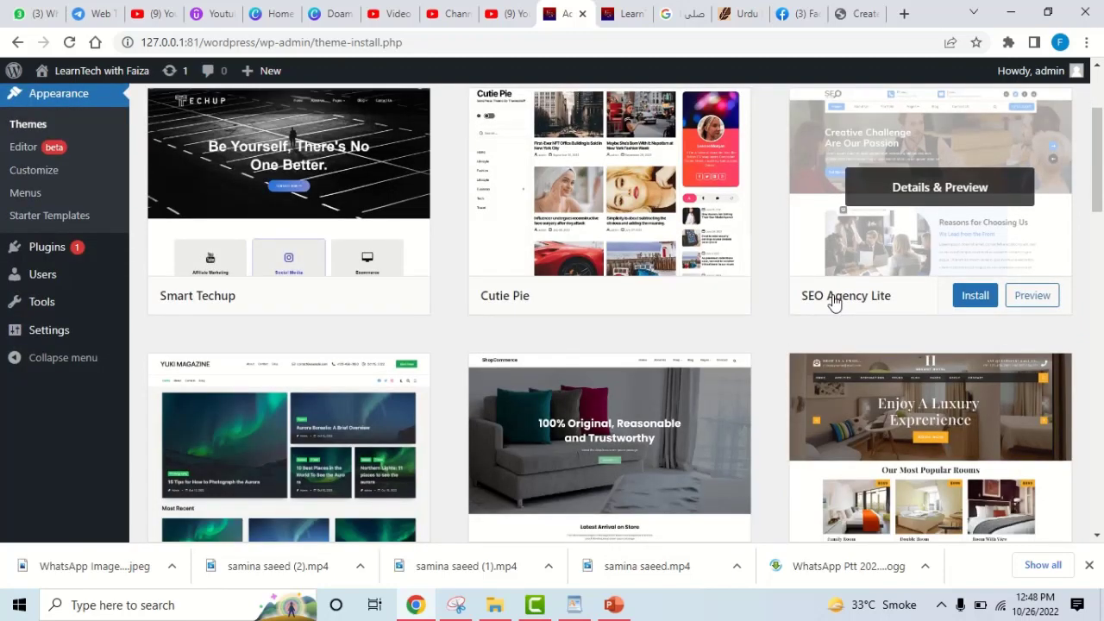
{"action": "scroll", "coordinate": [833, 302], "scroll_direction": "down", "scroll_amount": 2}
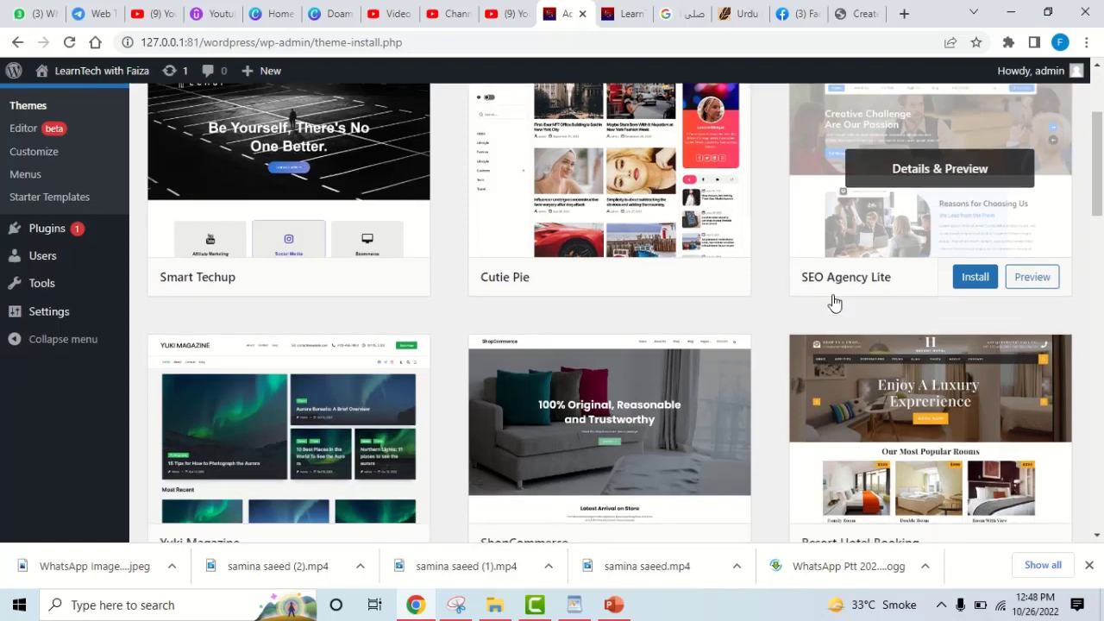
{"action": "scroll", "coordinate": [834, 302], "scroll_direction": "down", "scroll_amount": 2}
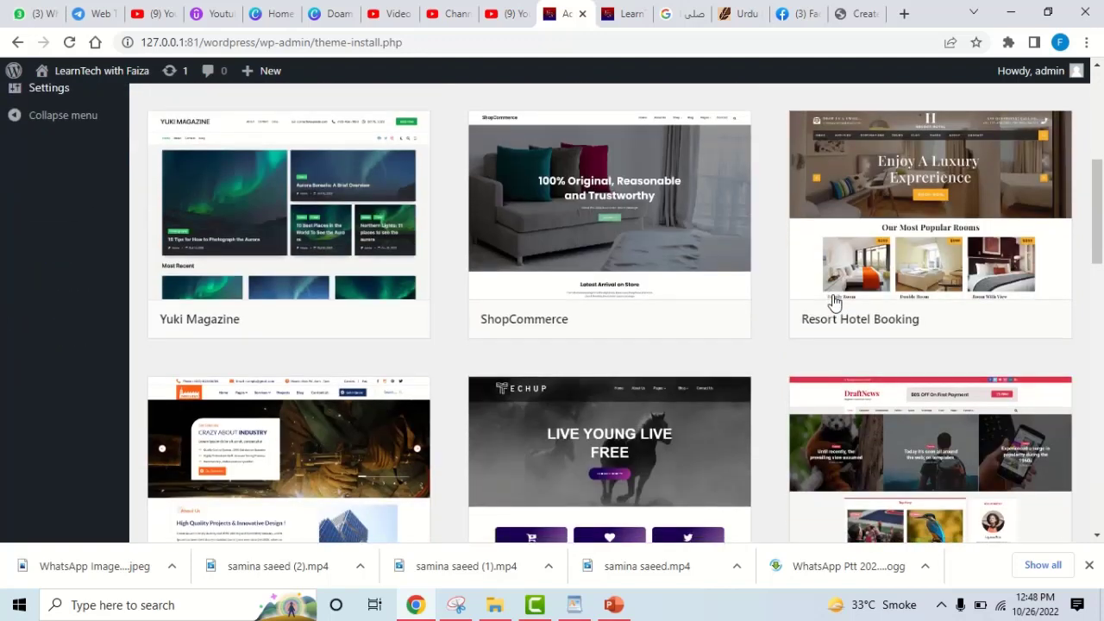
{"action": "mouse_move", "coordinate": [834, 302]}
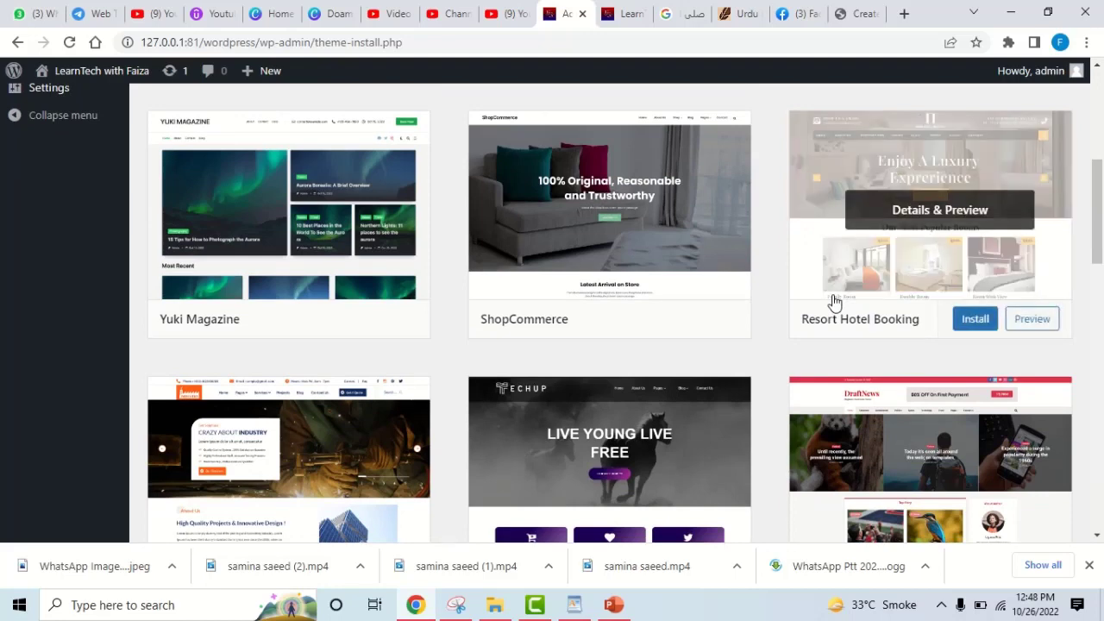
{"action": "scroll", "coordinate": [833, 302], "scroll_direction": "down", "scroll_amount": 1}
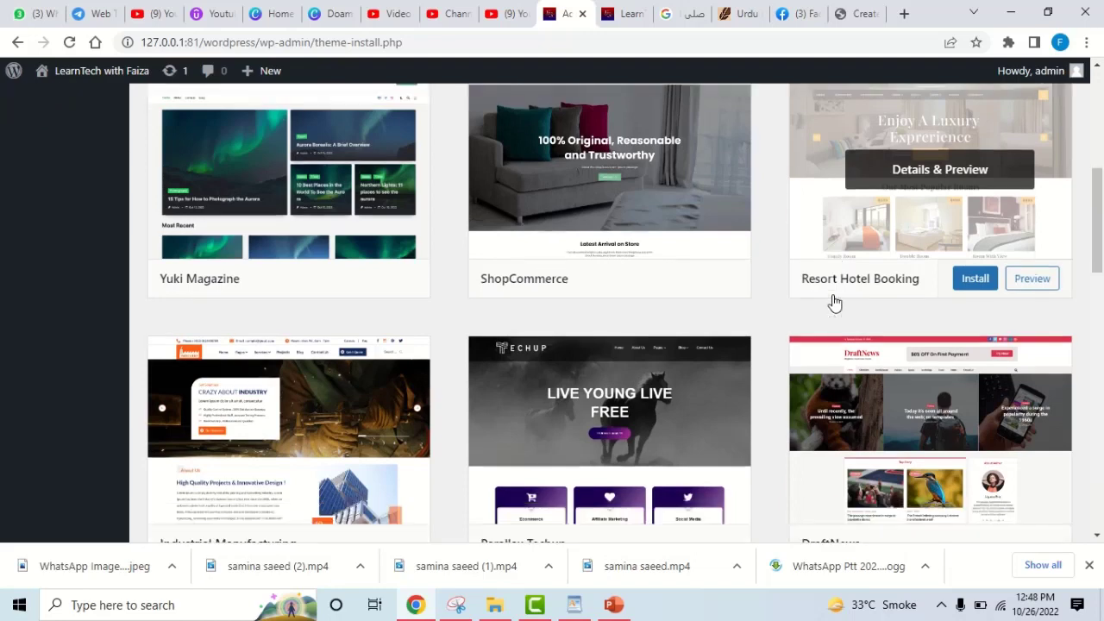
{"action": "scroll", "coordinate": [834, 302], "scroll_direction": "down", "scroll_amount": 1}
{"action": "scroll", "coordinate": [834, 302], "scroll_direction": "up", "scroll_amount": 1}
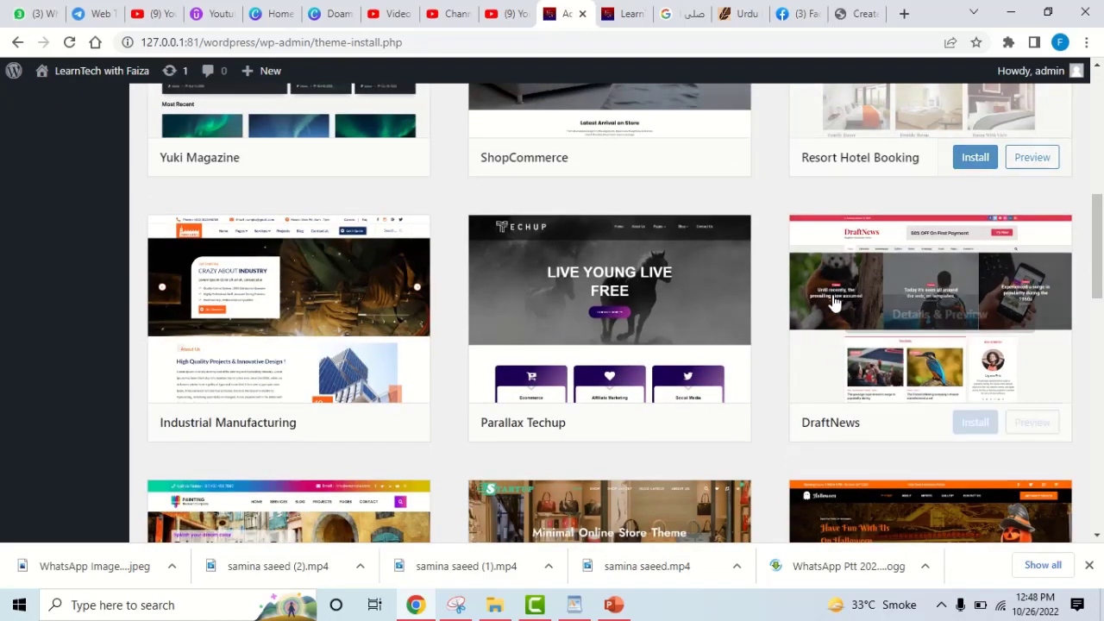
{"action": "scroll", "coordinate": [834, 302], "scroll_direction": "down", "scroll_amount": 2}
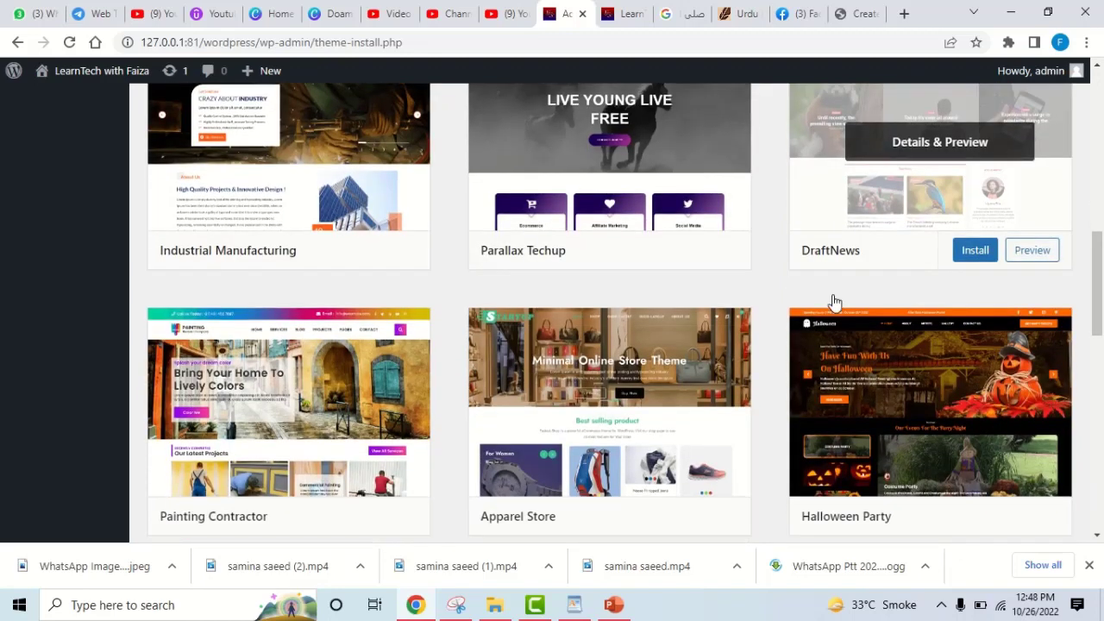
{"action": "scroll", "coordinate": [833, 302], "scroll_direction": "down", "scroll_amount": 1}
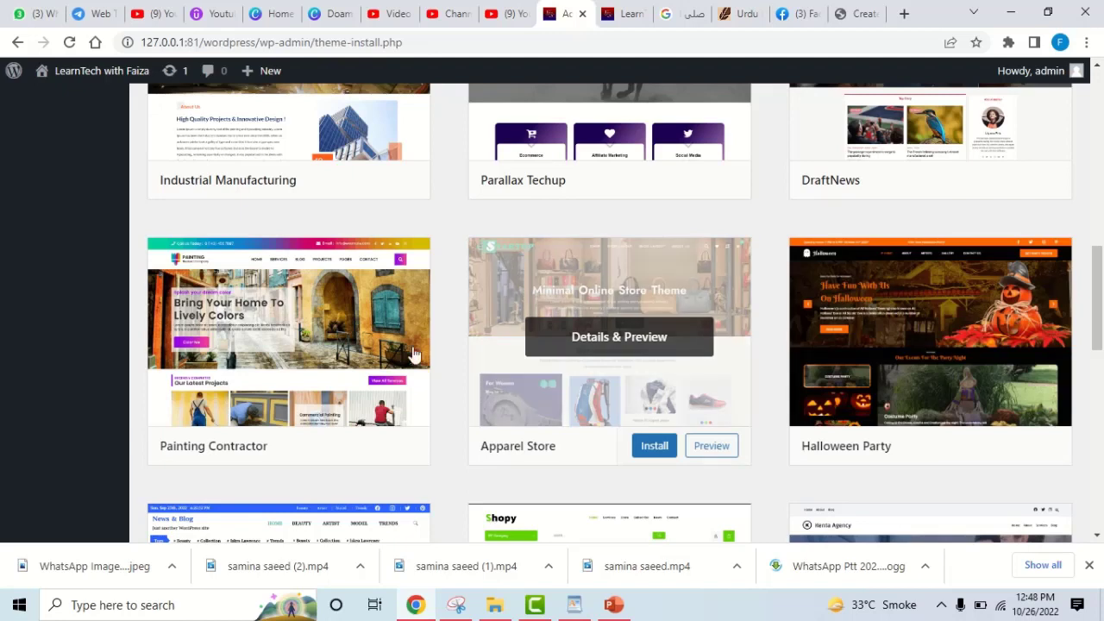
{"action": "mouse_move", "coordinate": [357, 353]}
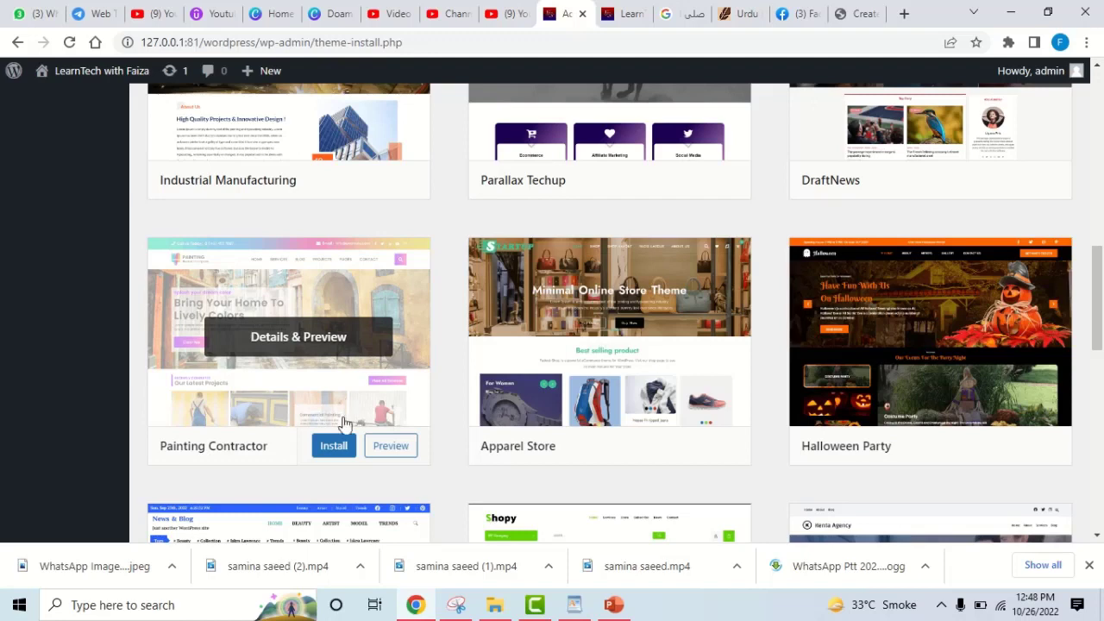
{"action": "left_click", "coordinate": [337, 446]}
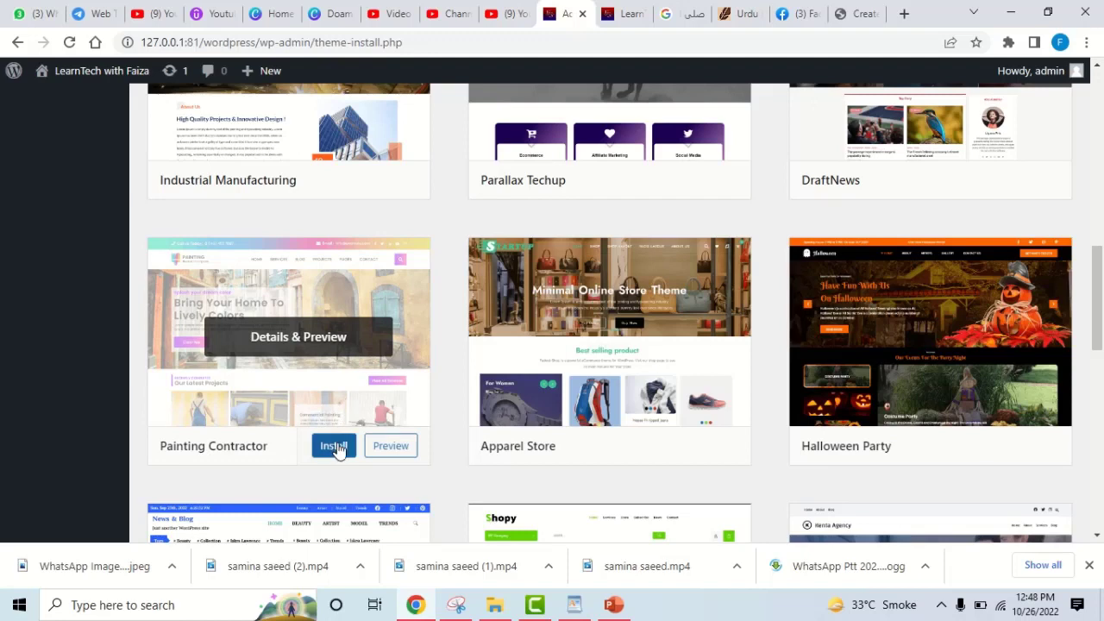
Step: Install the Painting Contractor theme from its card
{"action": "left_click", "coordinate": [336, 447]}
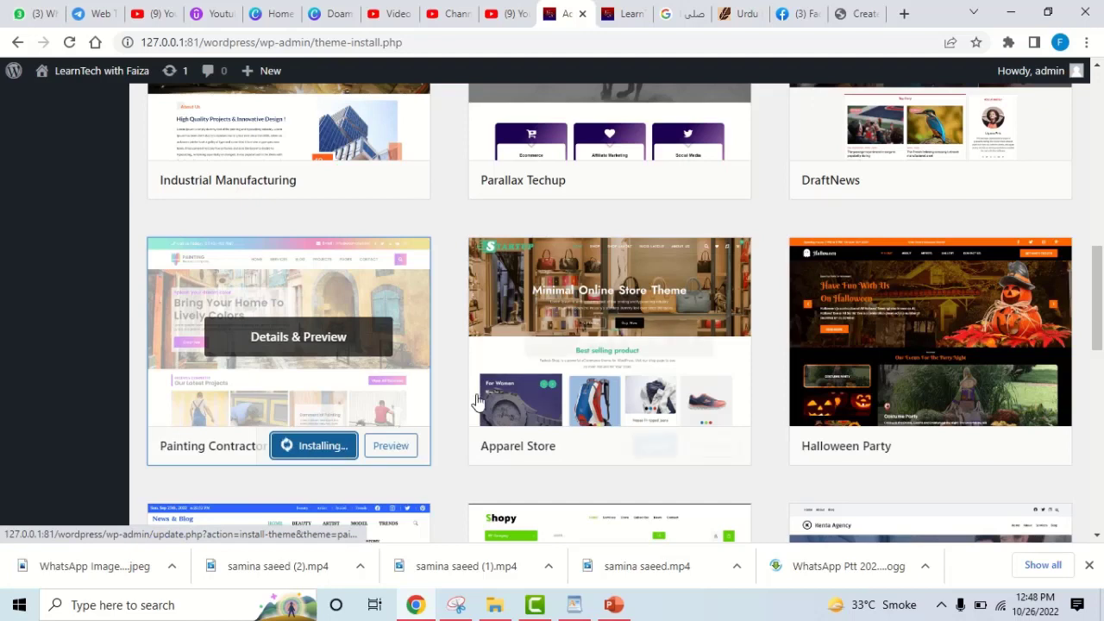
{"action": "mouse_move", "coordinate": [476, 402]}
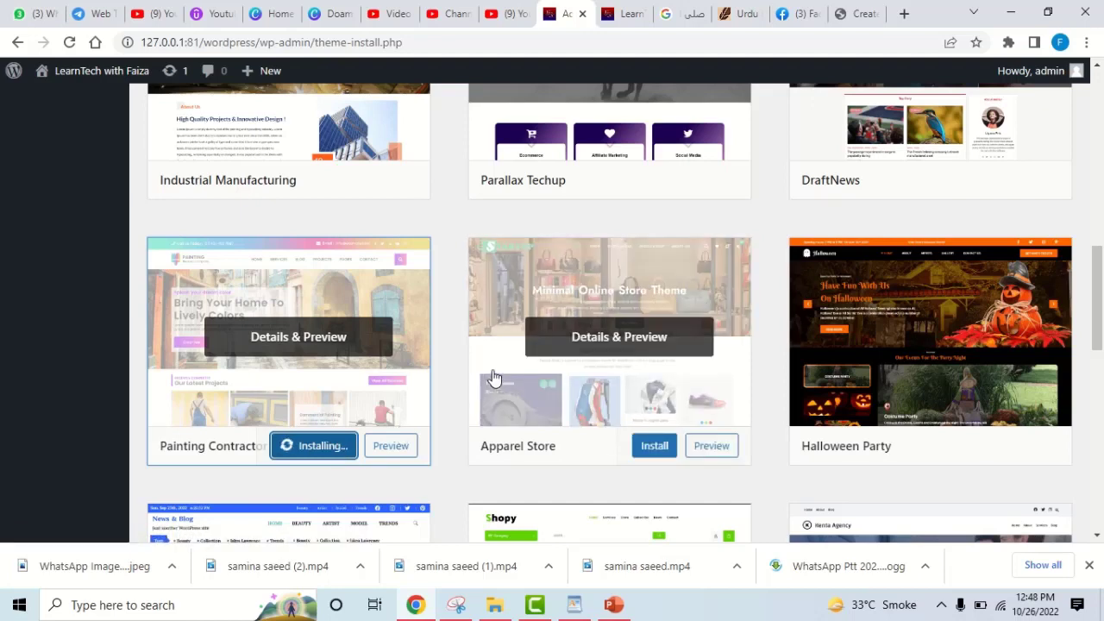